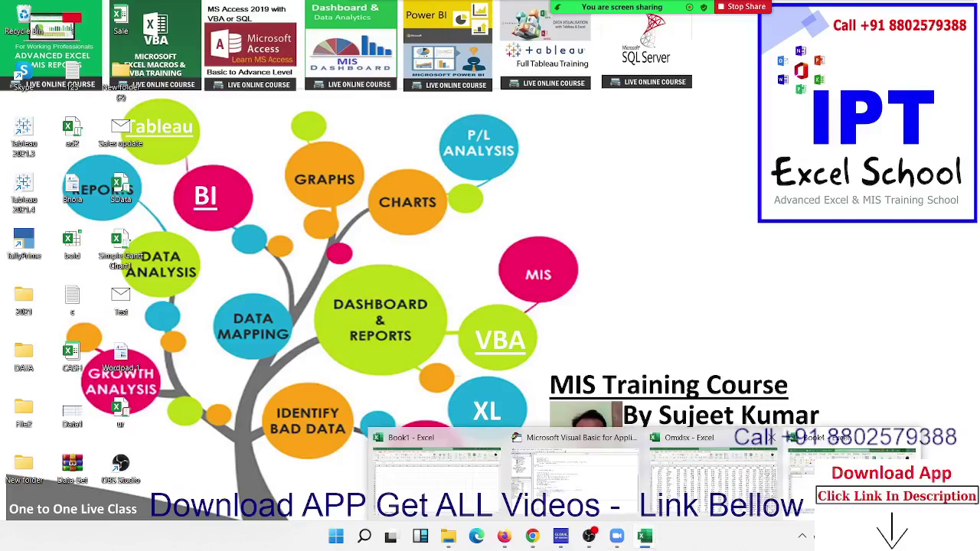
- Bring the blank Book4 workbook window forward and maximize it
click(683, 444)
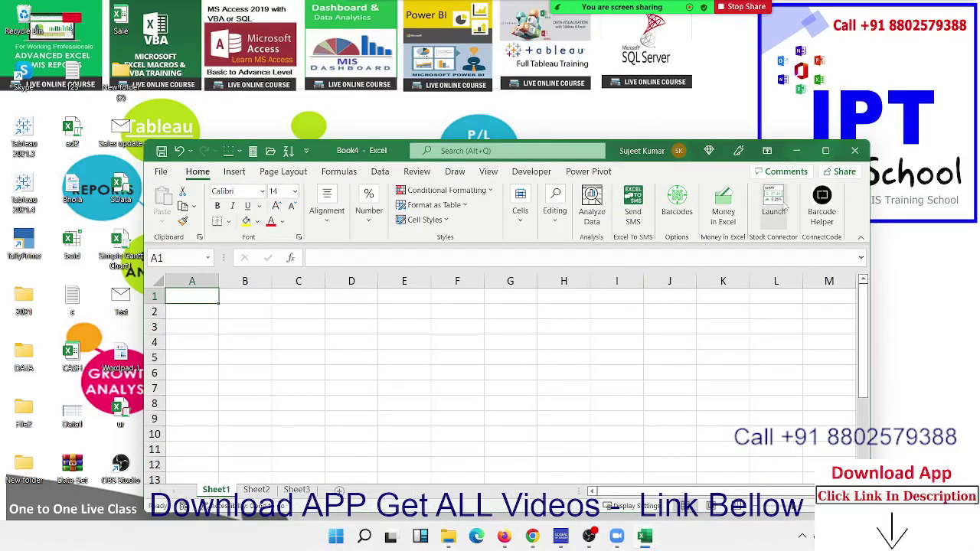
click(826, 152)
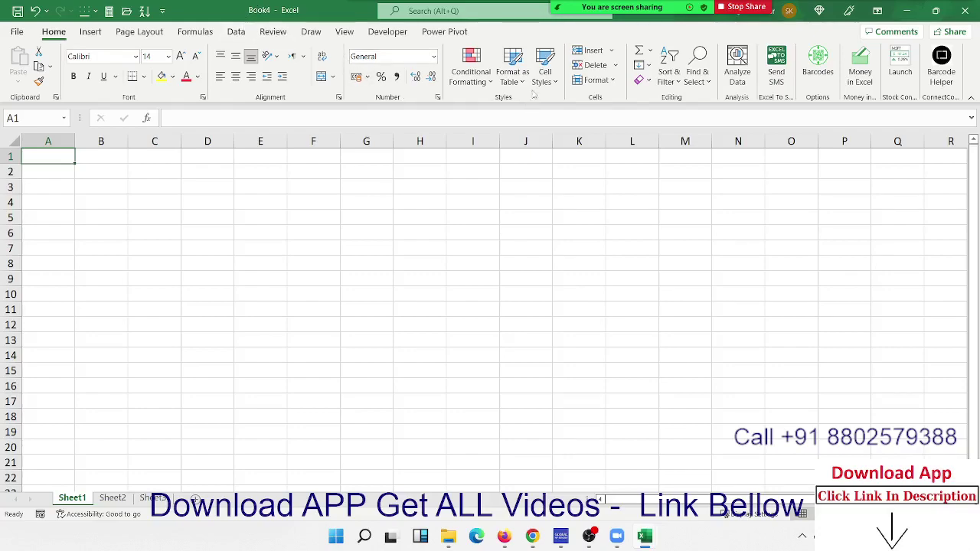
- Show the Developer tab, then move through cells B3, C3 and D5 and back to A1
click(405, 35)
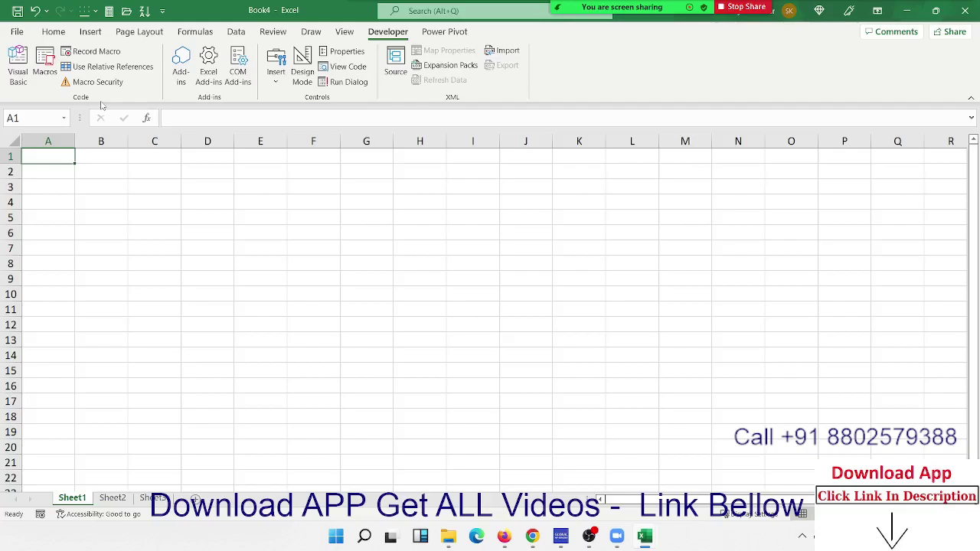
key(Down)
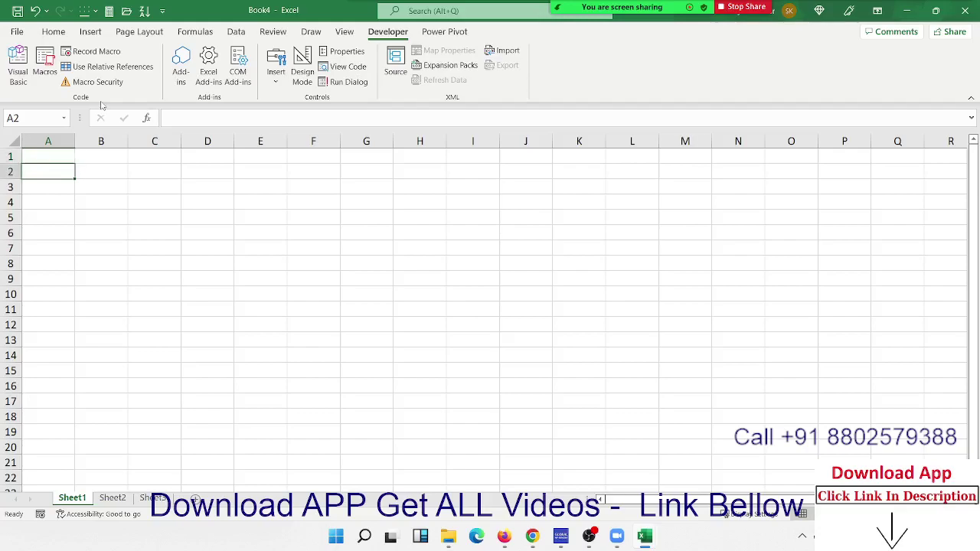
key(Down)
key(Right)
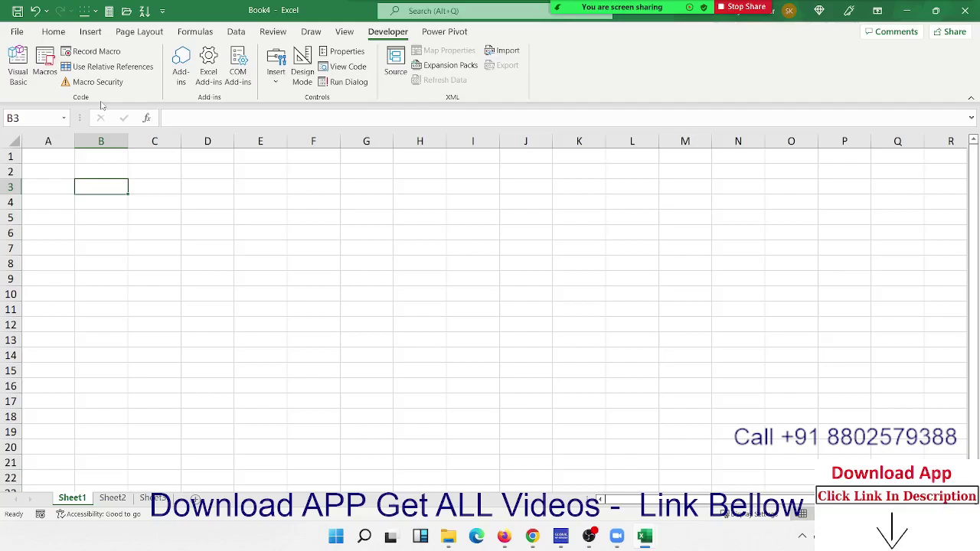
click(164, 182)
click(207, 214)
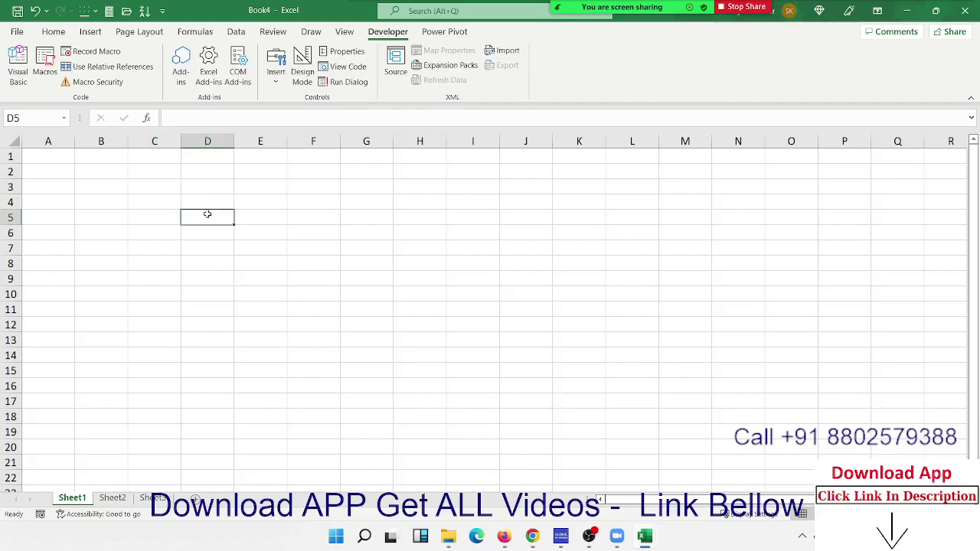
click(48, 157)
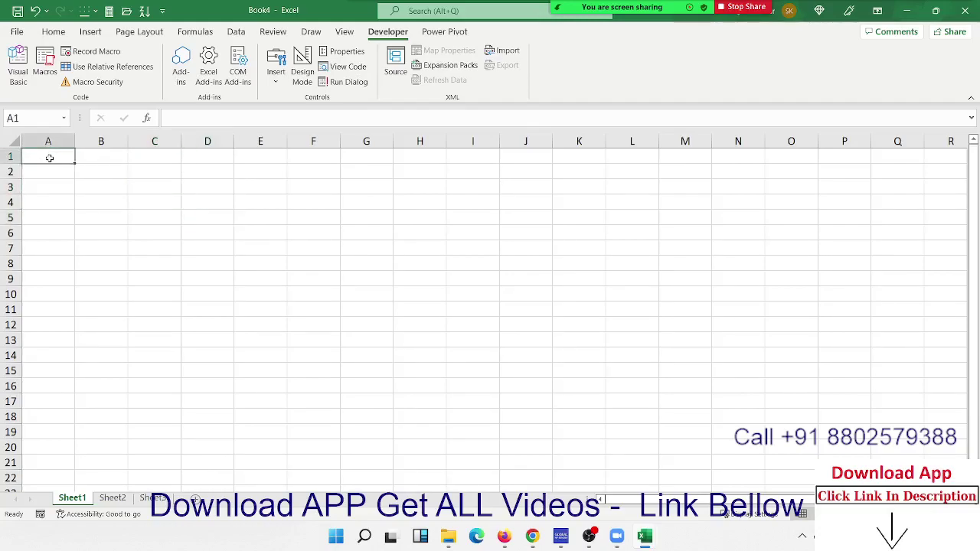
- Open the recent SData workbook, copy its Name column B1:B13, and paste it into Book1 Sheet2 A1
click(10, 33)
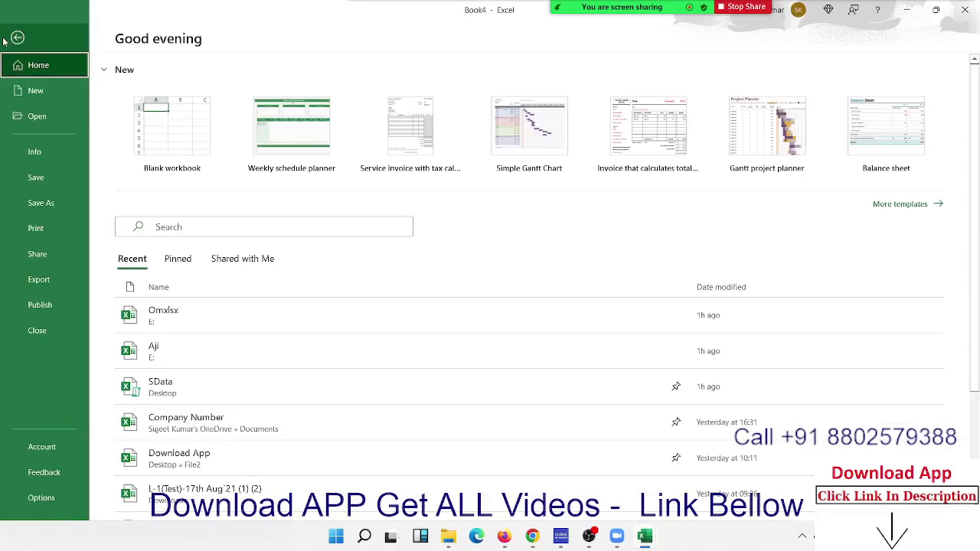
click(143, 392)
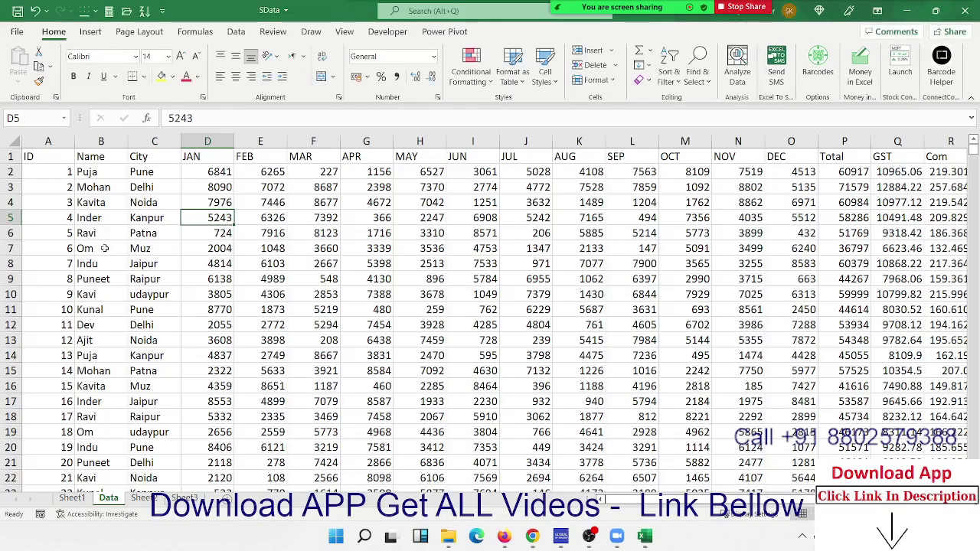
drag(90, 156, 95, 342)
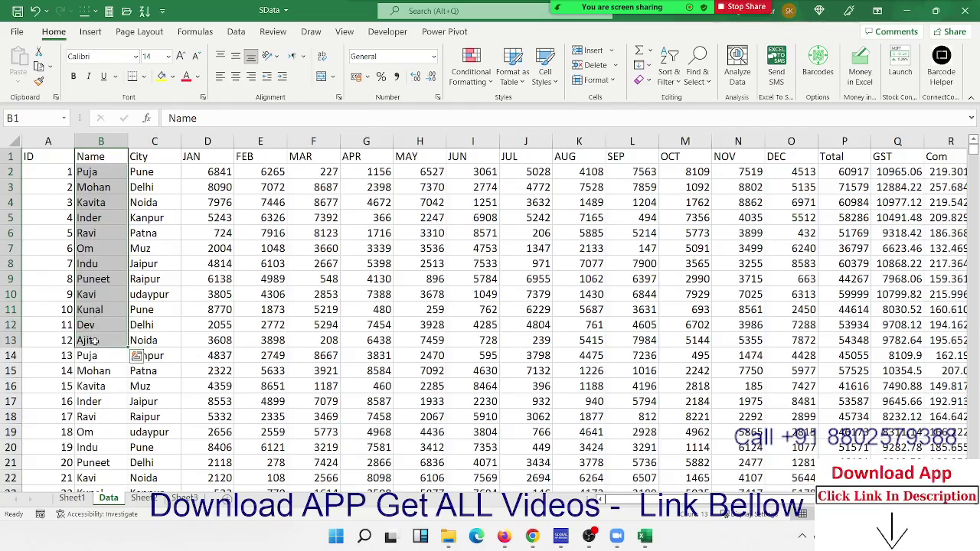
key(ctrl+c)
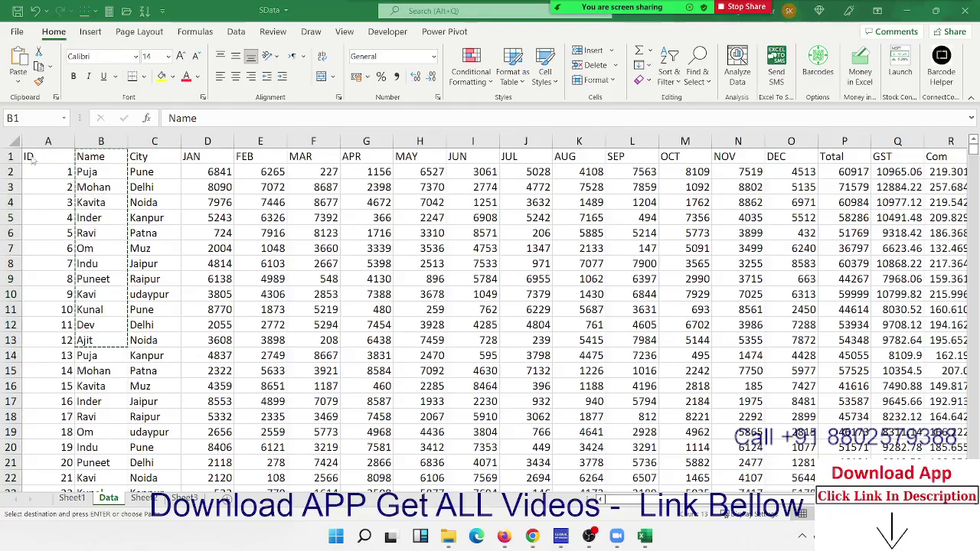
key(alt+Tab)
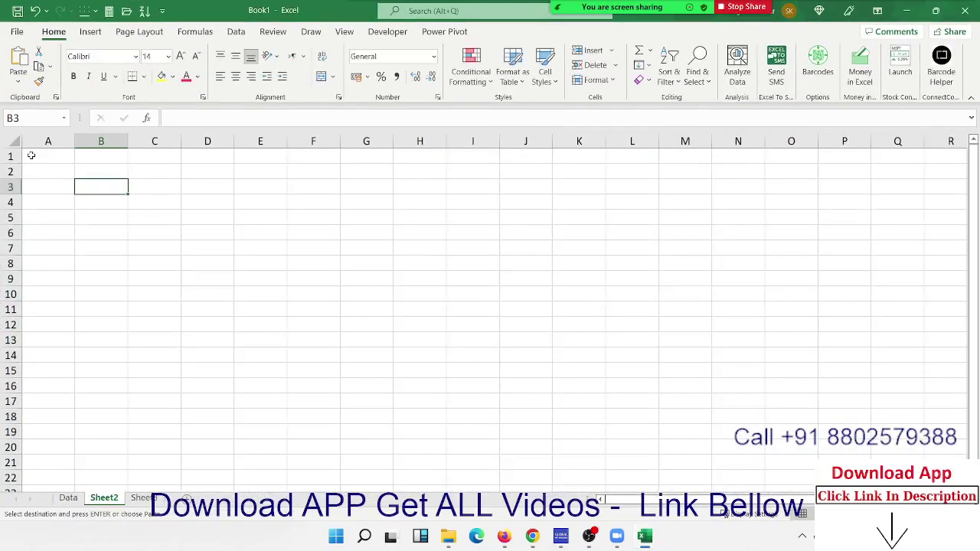
click(30, 156)
key(ctrl+v)
- Custom-sort the pasted Name list A to Z with 'My data has headers' checked
click(46, 172)
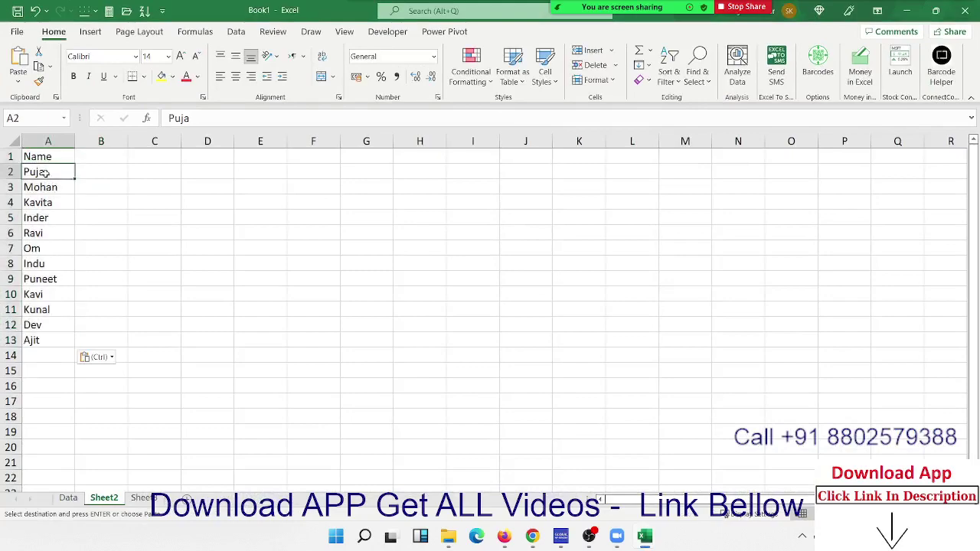
click(48, 161)
key(ctrl+shift+Down)
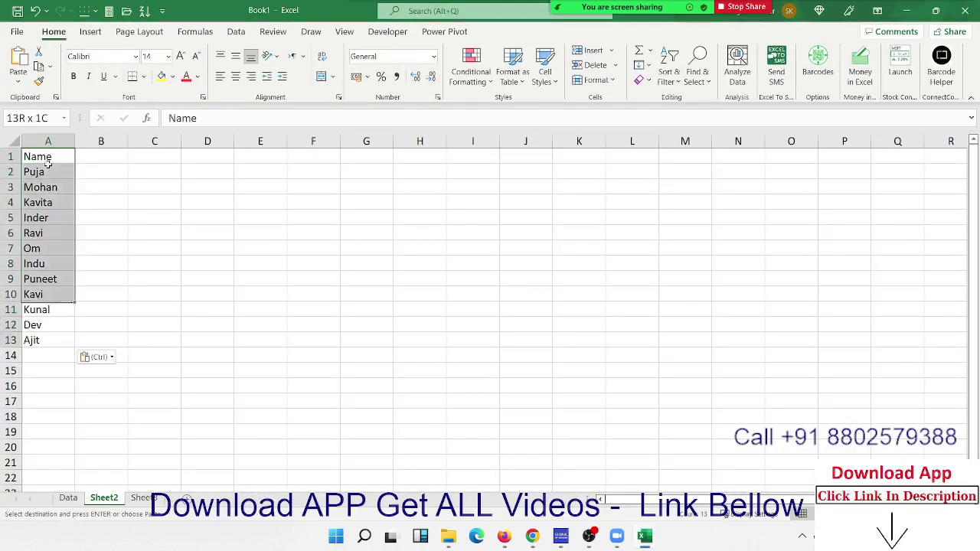
click(682, 72)
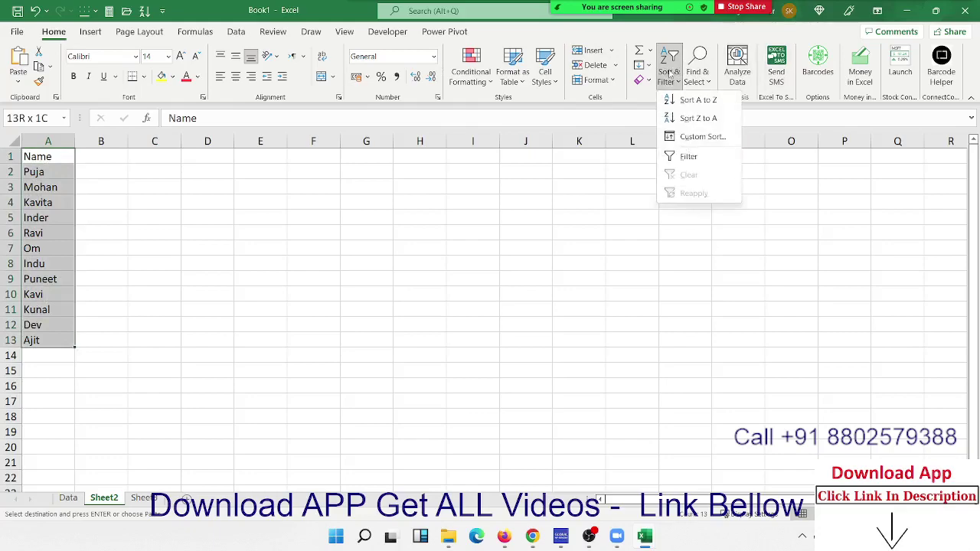
click(686, 138)
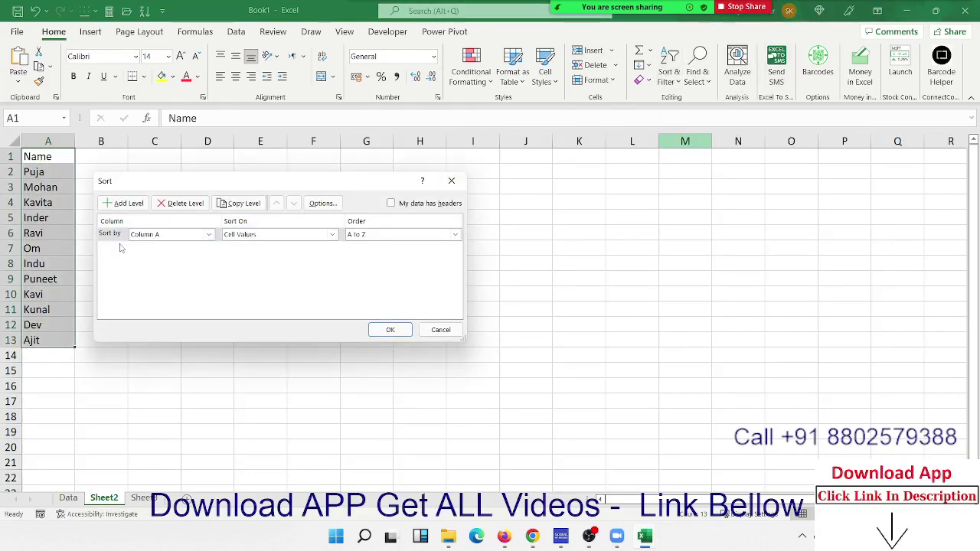
click(391, 203)
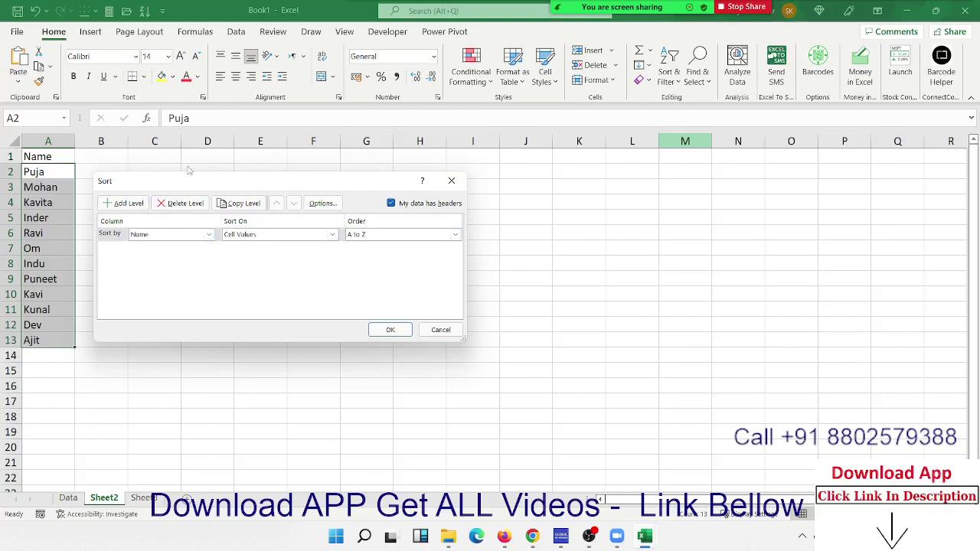
click(392, 328)
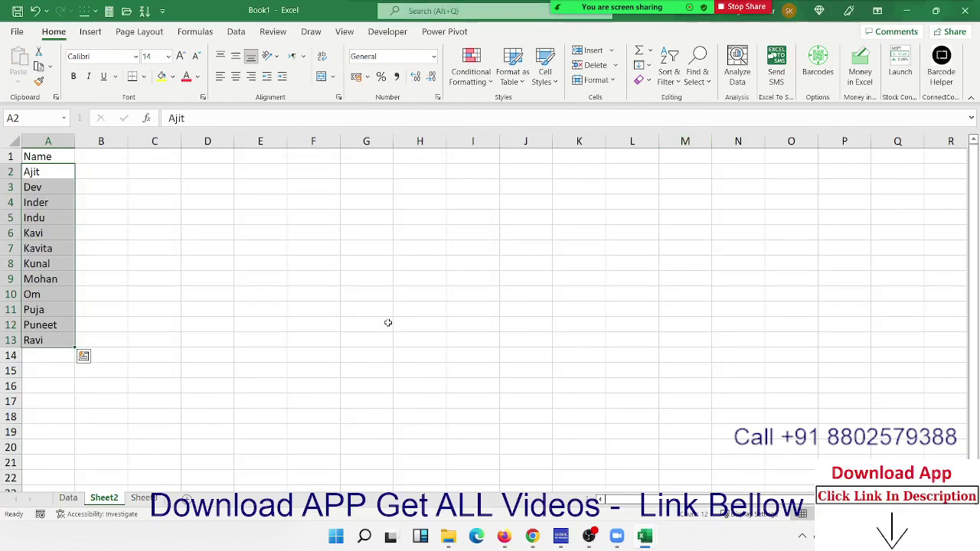
- Insert blank rows above Dev with Ctrl+plus, then delete them again with Ctrl+minus
key(Down)
key(Down)
key(Up)
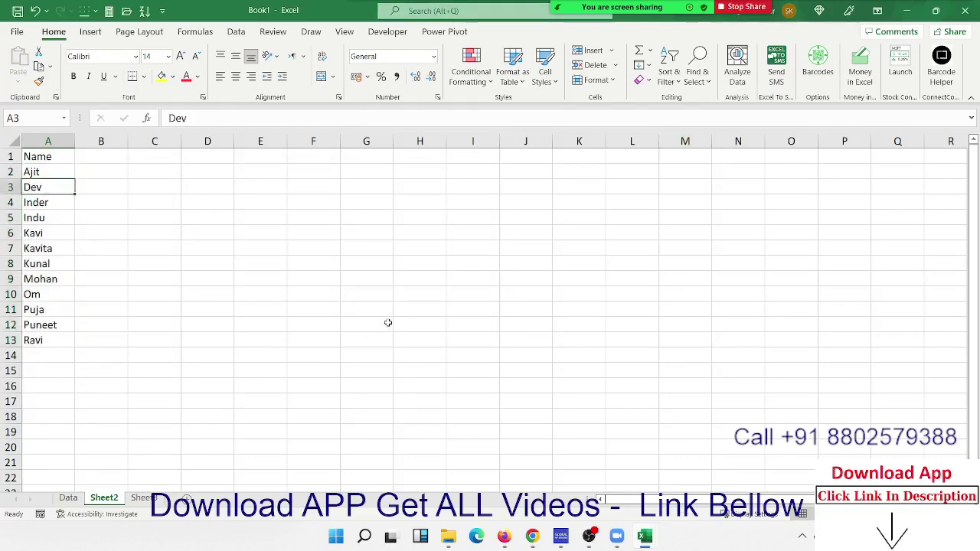
key(Up)
key(Up)
key(Down)
key(Down)
key(Up)
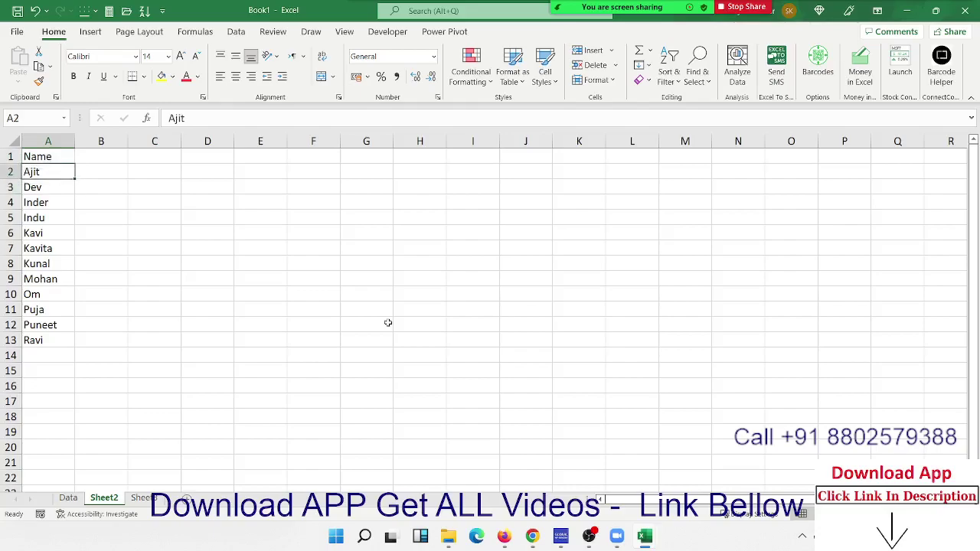
key(Down)
key(shift+space)
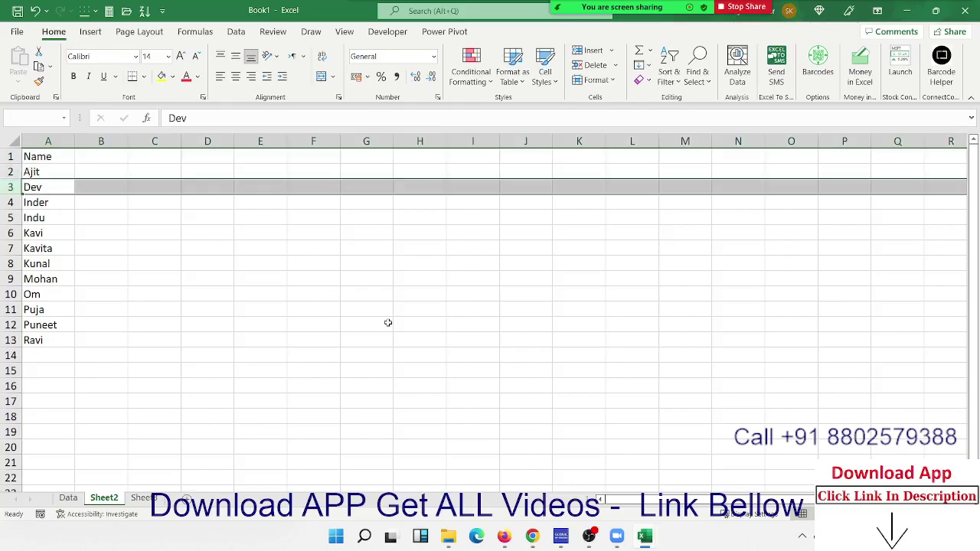
key(ctrl+plus)
key(ctrl+plus)
key(ctrl+plus)
key(ctrl+plus)
key(ctrl+plus)
key(ctrl+plus)
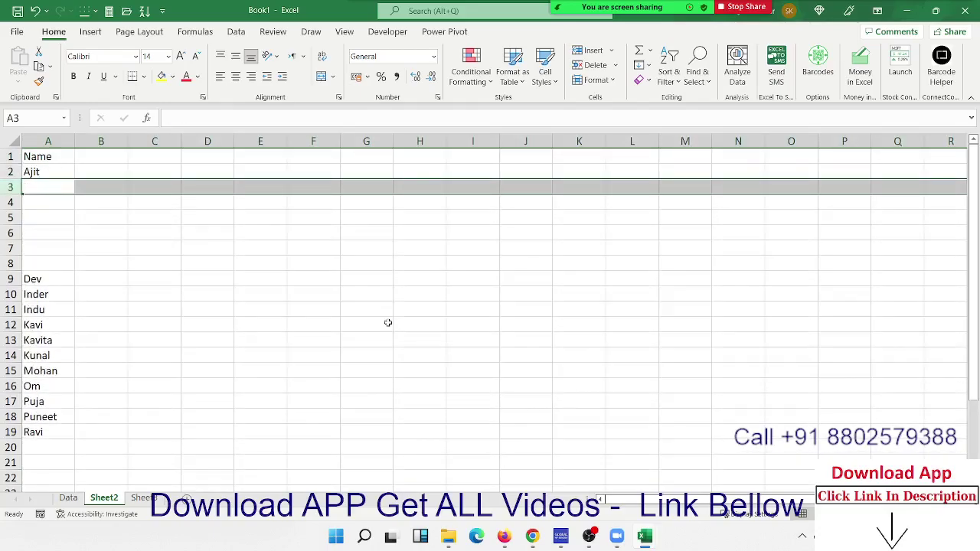
key(Down)
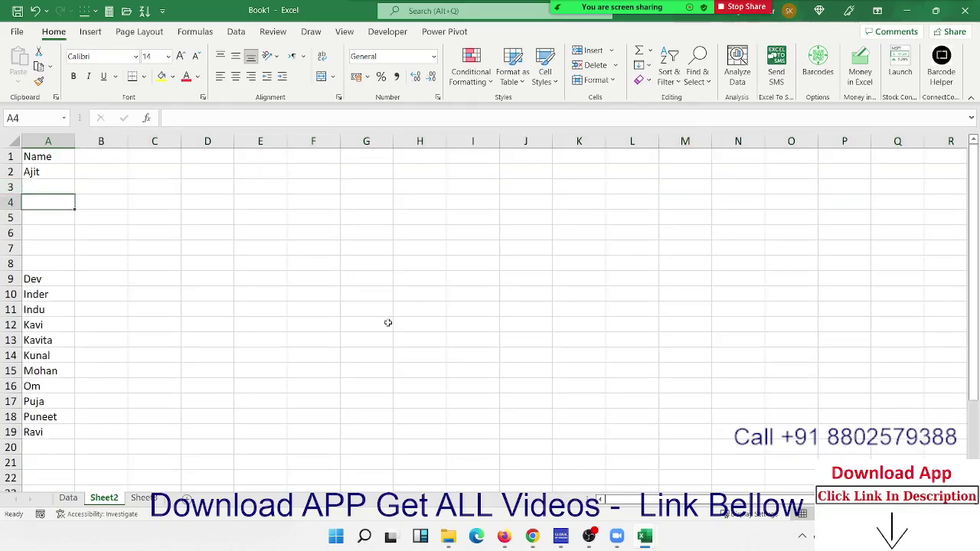
key(Up)
key(Down)
key(Down)
key(shift+space)
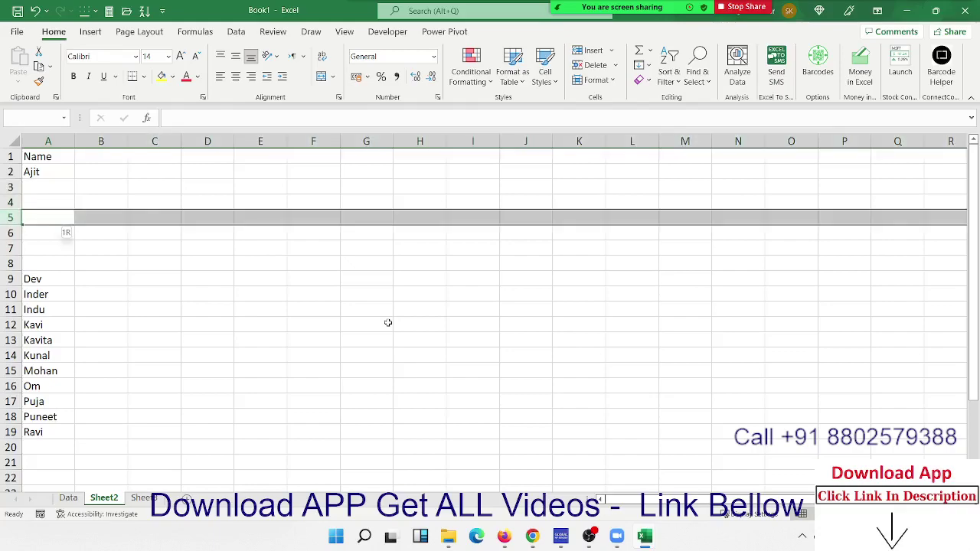
key(shift+Down)
key(shift+Down)
key(shift+Down)
key(ctrl+minus)
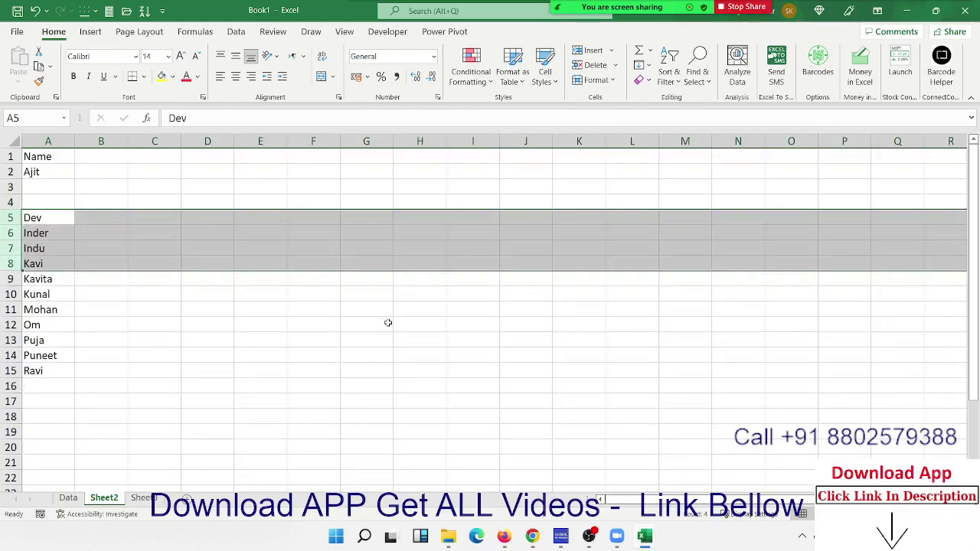
- Insert and remove blank rows above Inder and Dev, then select the names Ajit through Ravi
key(Down)
key(Down)
key(Up)
key(shift+space)
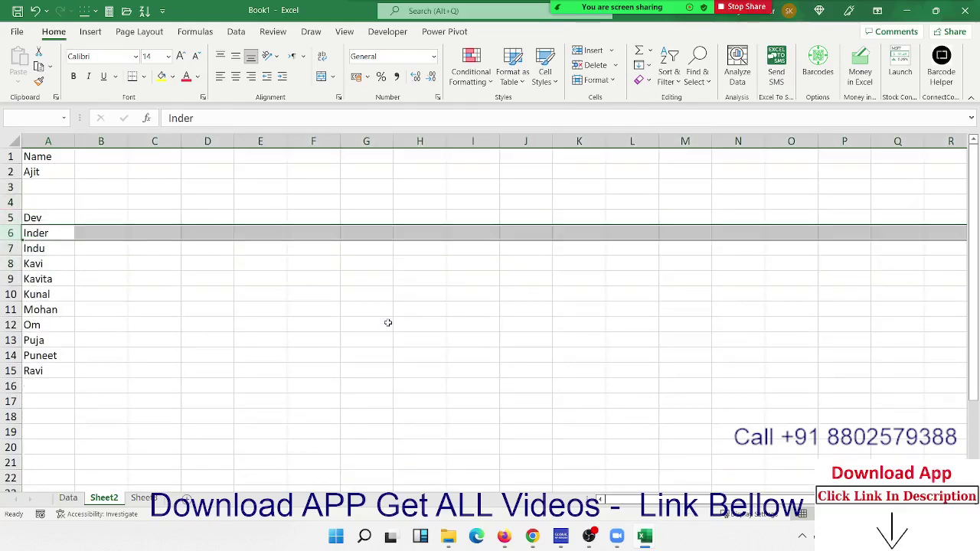
key(ctrl+plus)
key(ctrl+plus)
key(ctrl+plus)
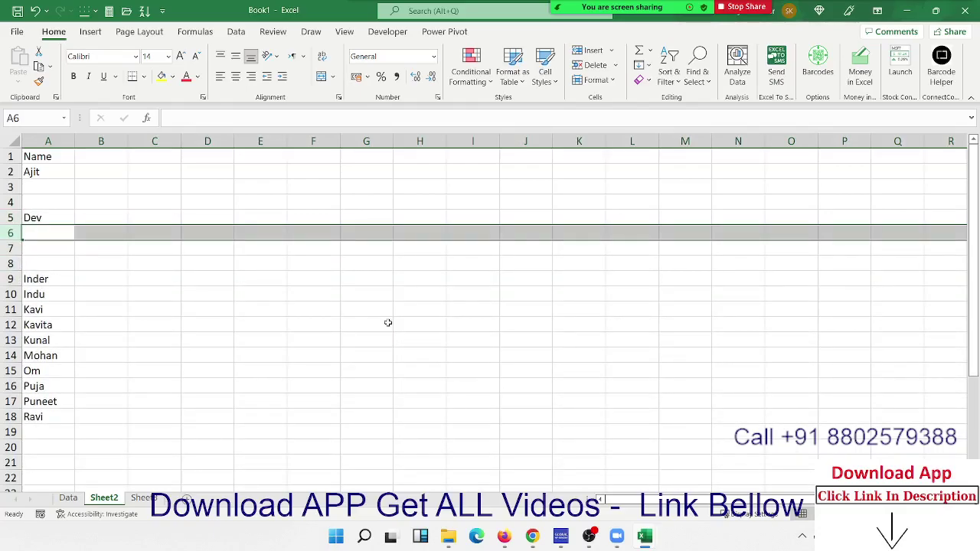
key(ctrl+minus)
key(ctrl+minus)
key(ctrl+minus)
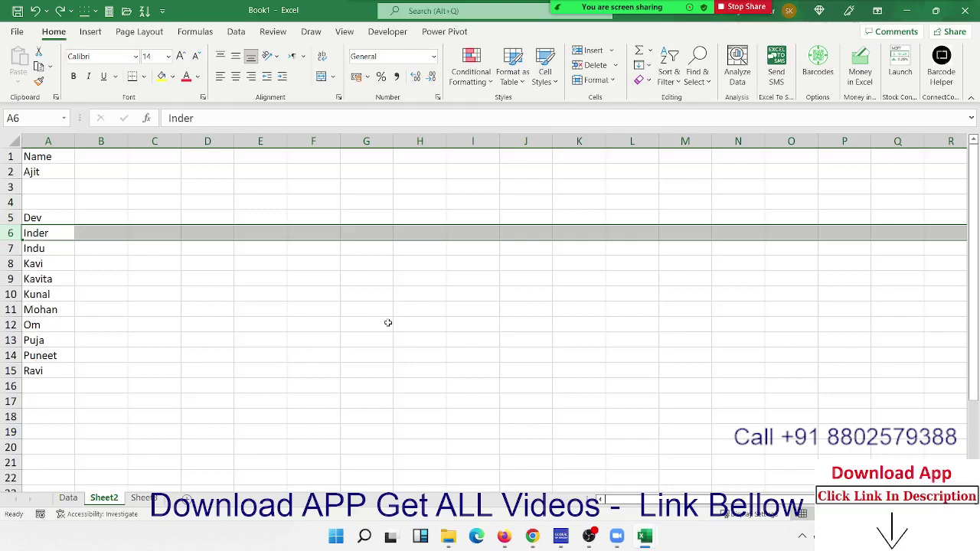
key(Up)
key(shift+space)
key(shift+Down)
key(shift+Down)
key(shift+Down)
key(ctrl+plus)
key(Up)
key(Up)
key(shift+space)
key(ctrl+minus)
key(ctrl+minus)
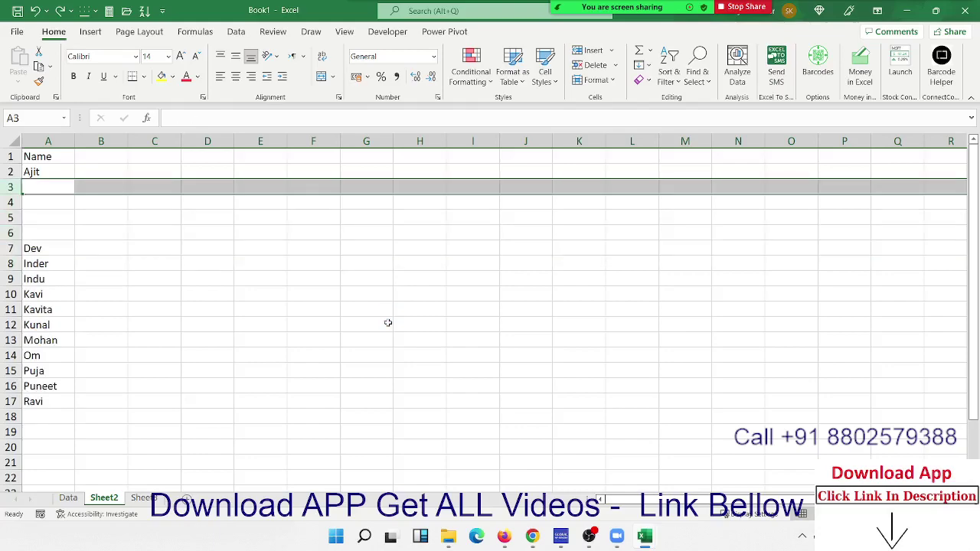
key(ctrl+minus)
key(ctrl+minus)
key(ctrl+minus)
key(ctrl+minus)
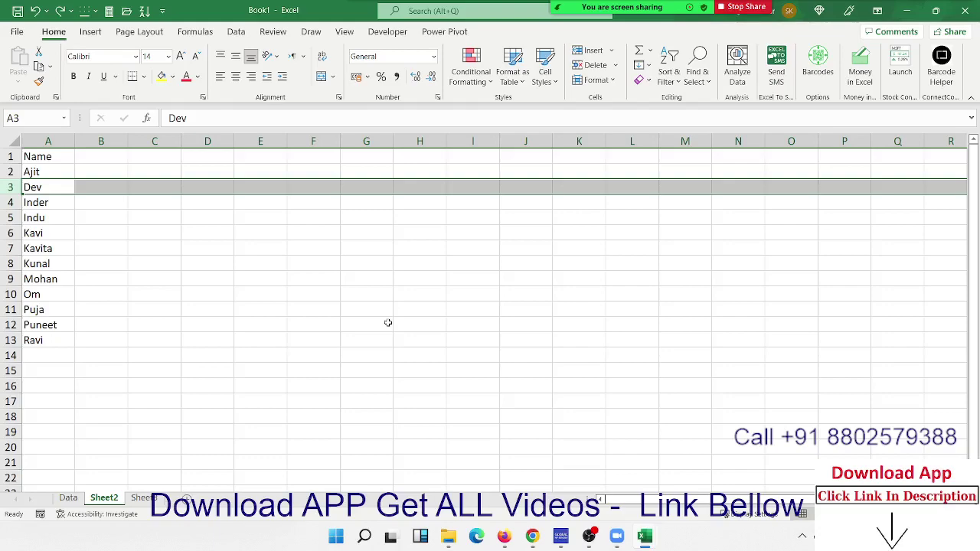
key(Up)
key(ctrl+shift+Down)
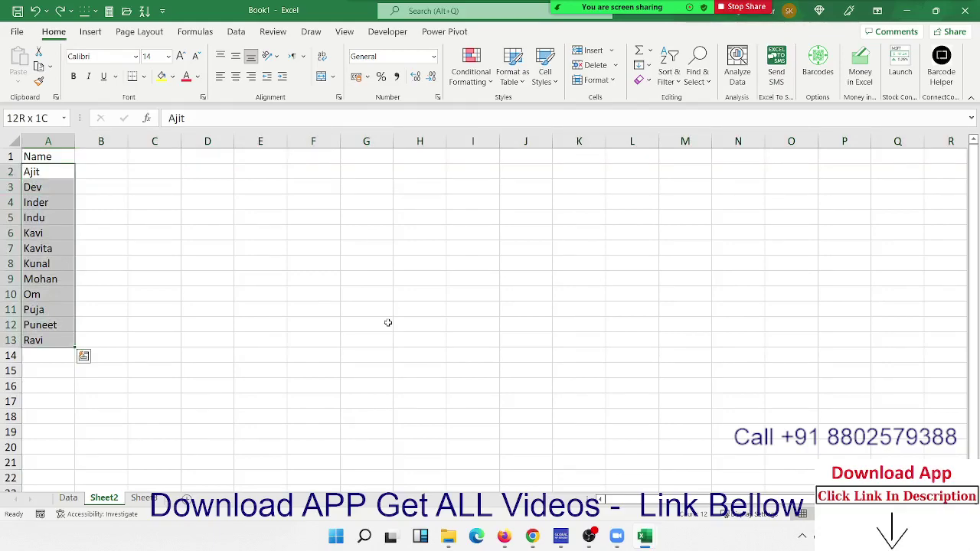
mouse_move(589, 536)
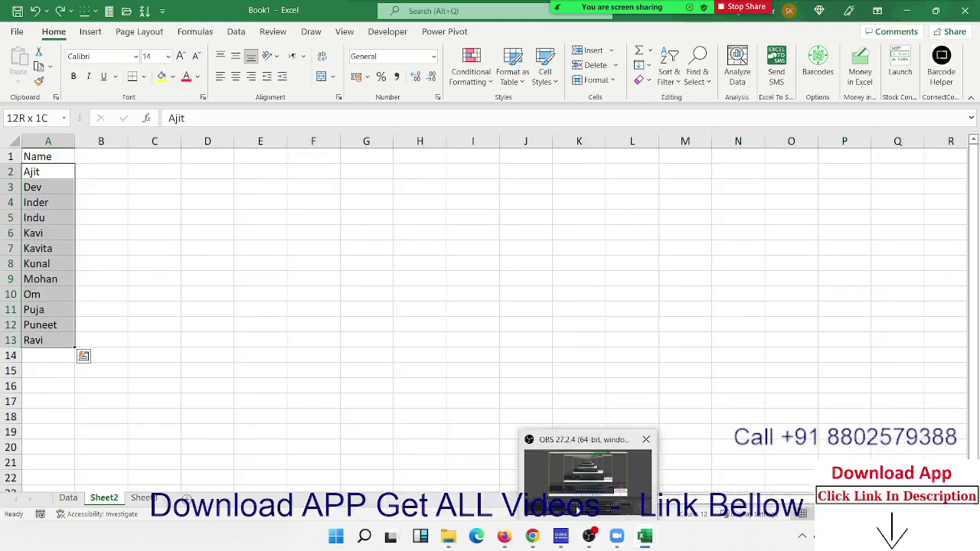
- Add an Sr header in B1 and fill the numbers 1 to 12 beside the names
click(121, 159)
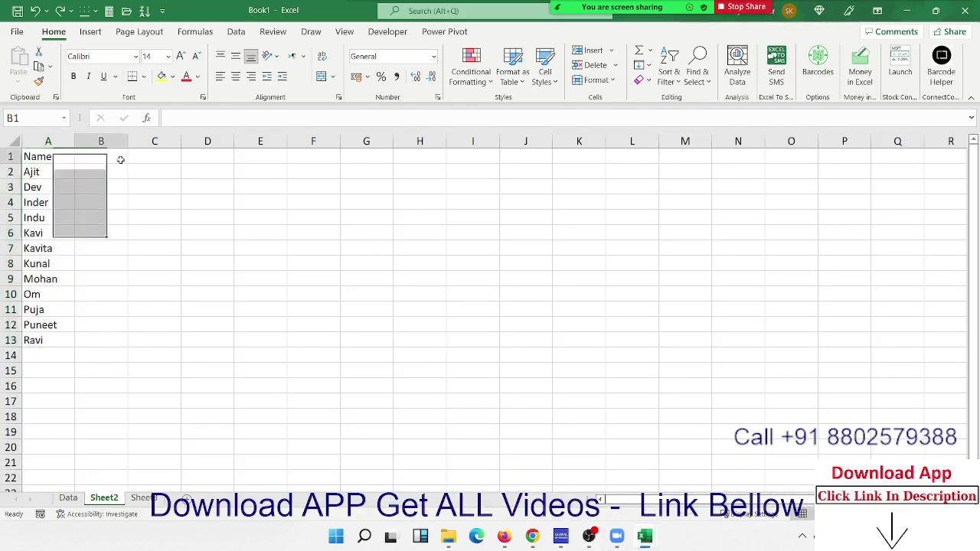
text(S)
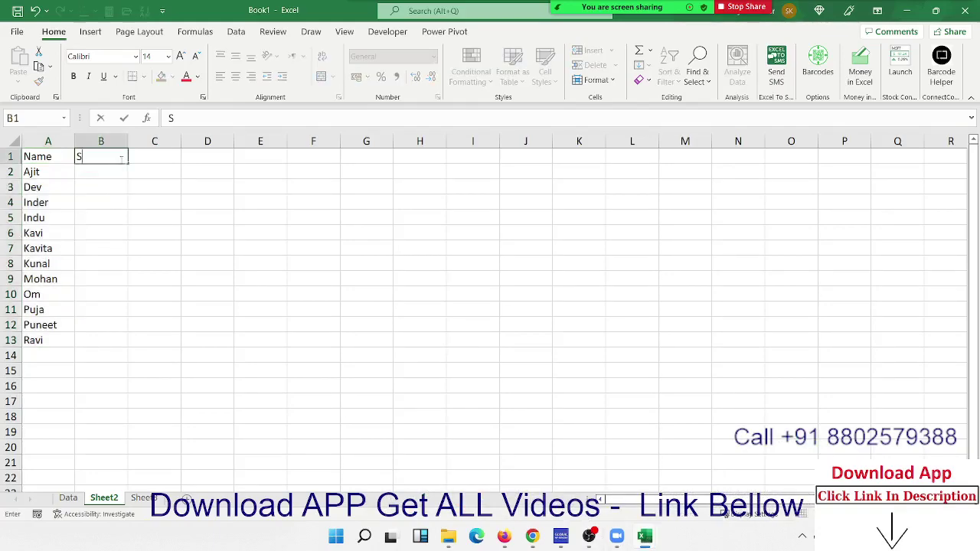
text(r)
key(Return)
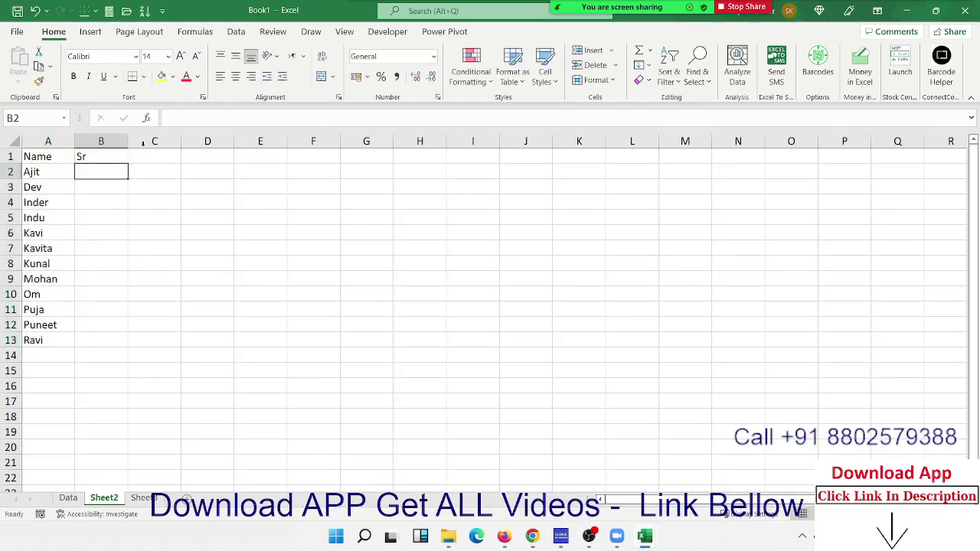
text(1)
key(Return)
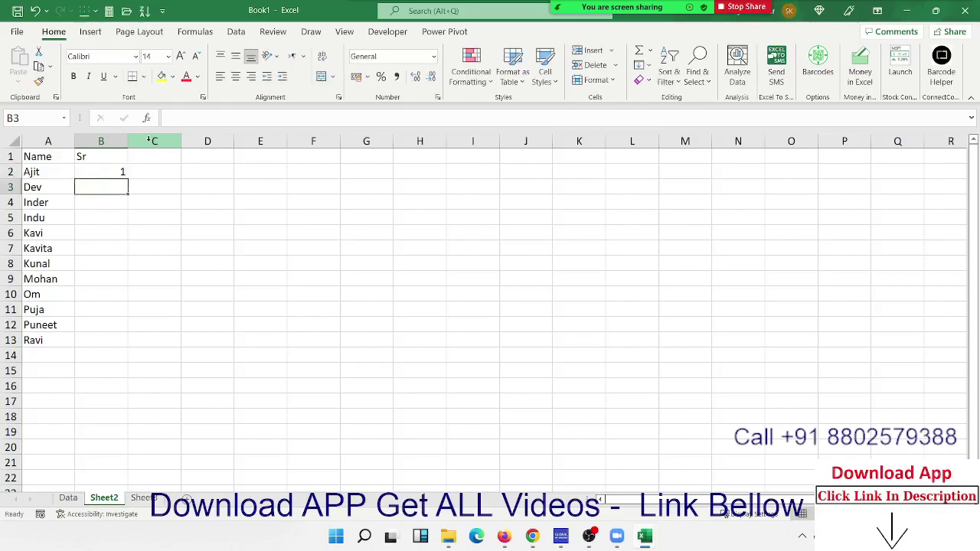
text(2)
key(Return)
key(Up)
key(Up)
key(shift+Down)
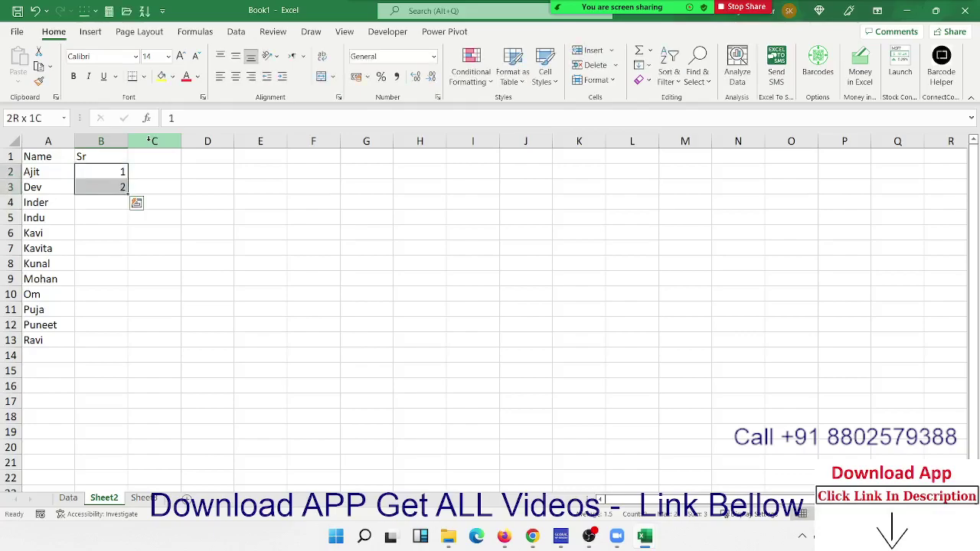
double_click(126, 195)
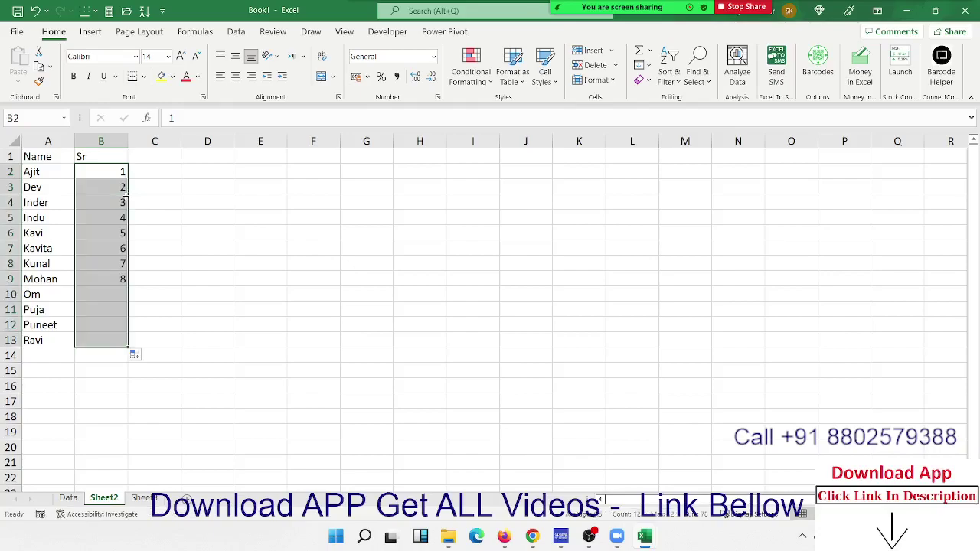
- Copy the 1–12 sequence and paste it again at B14, B26 and B38
key(ctrl+c)
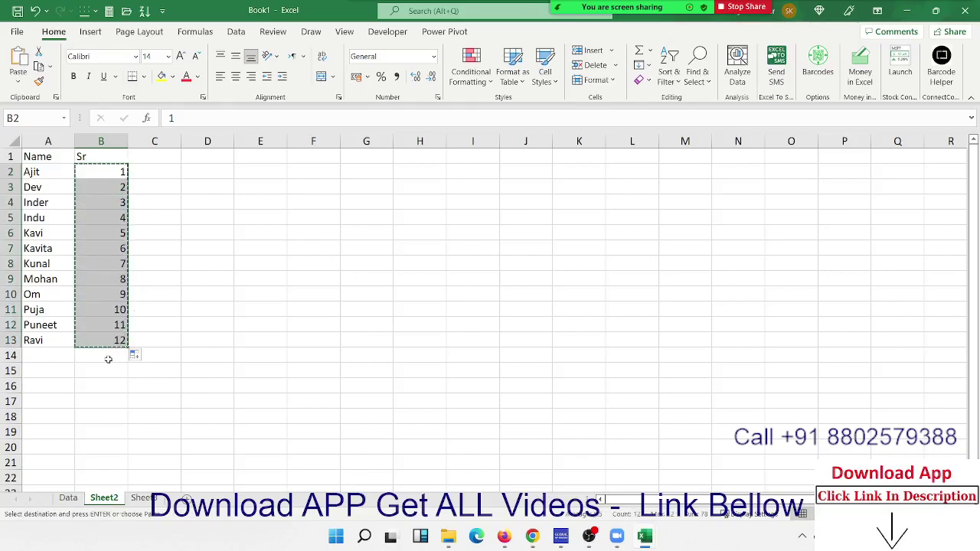
click(109, 356)
key(ctrl+v)
scroll(112, 351, down, 3)
scroll(112, 350, down, 4)
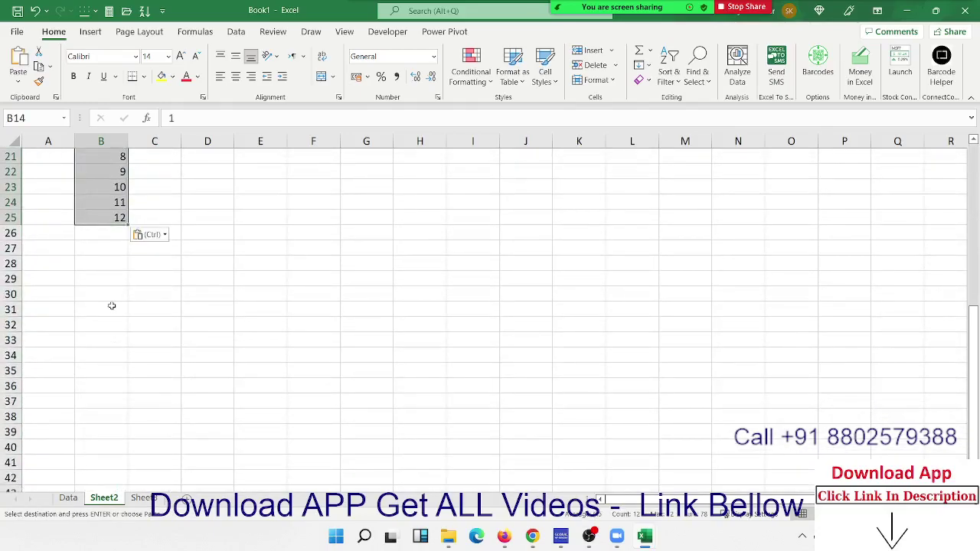
click(108, 234)
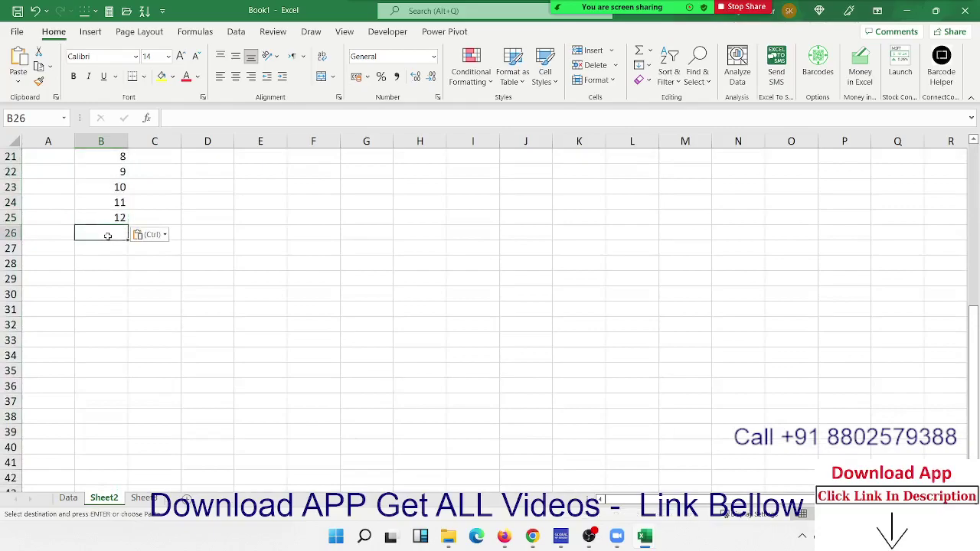
key(ctrl+v)
click(95, 417)
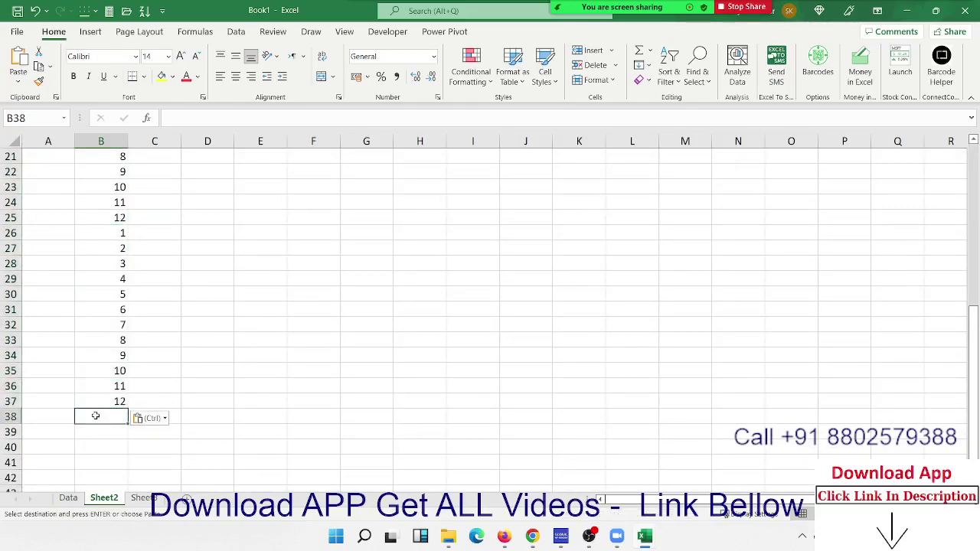
key(ctrl+v)
scroll(108, 406, down, 3)
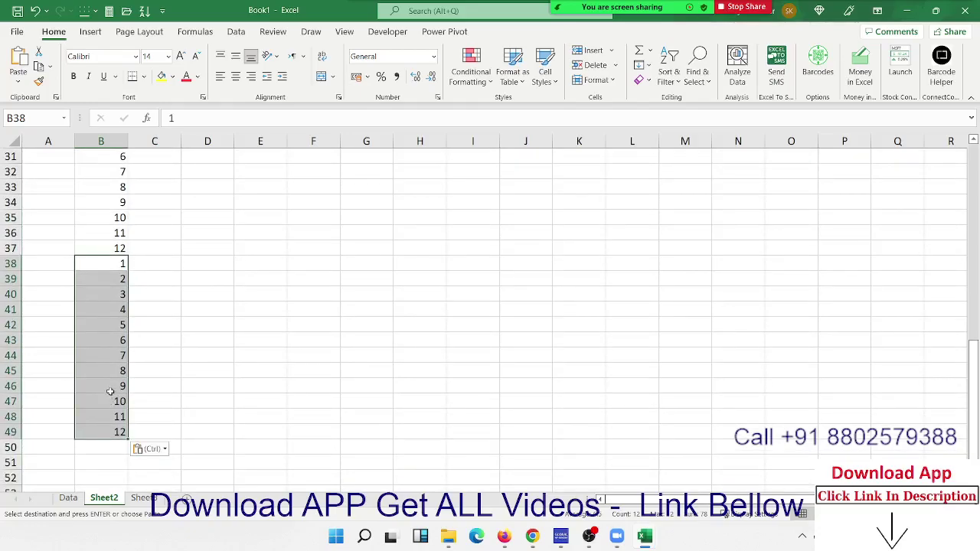
click(107, 451)
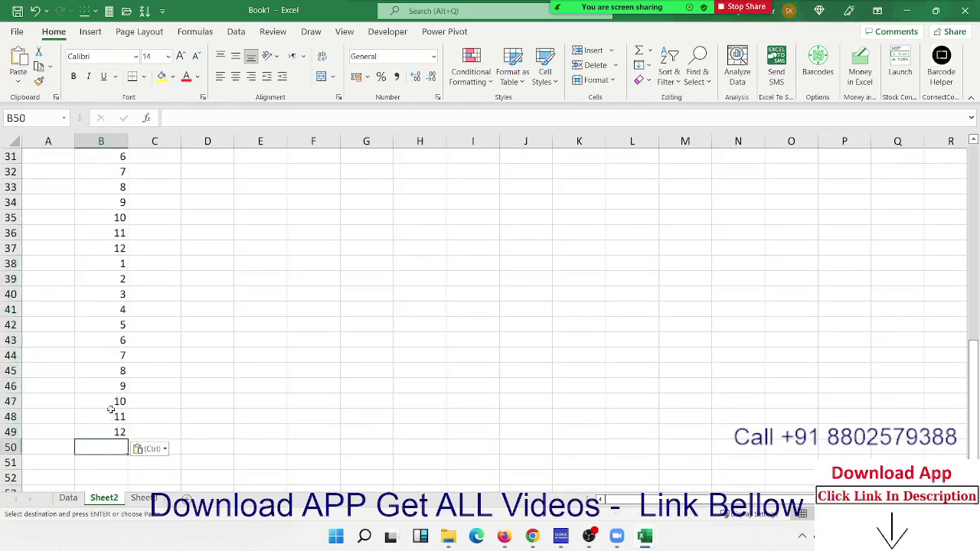
scroll(111, 405, up, 3)
scroll(112, 405, up, 3)
scroll(112, 405, up, 3)
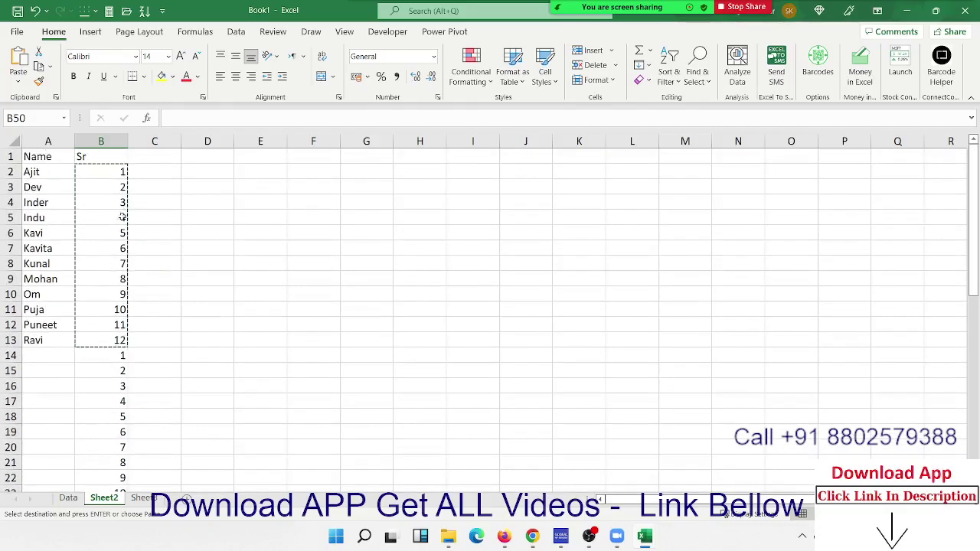
click(116, 154)
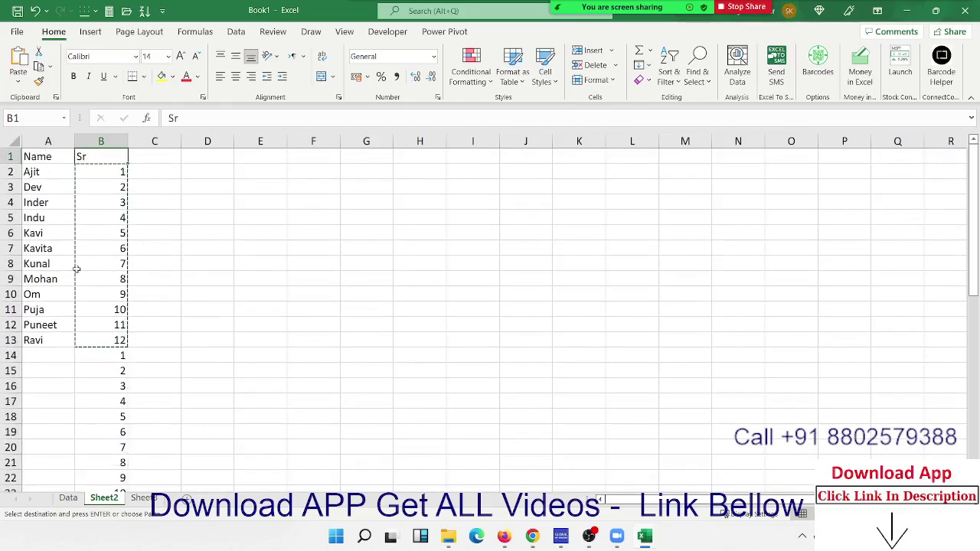
- Insert a blank row above Dev, try a 1 in it, then remove the row
click(11, 355)
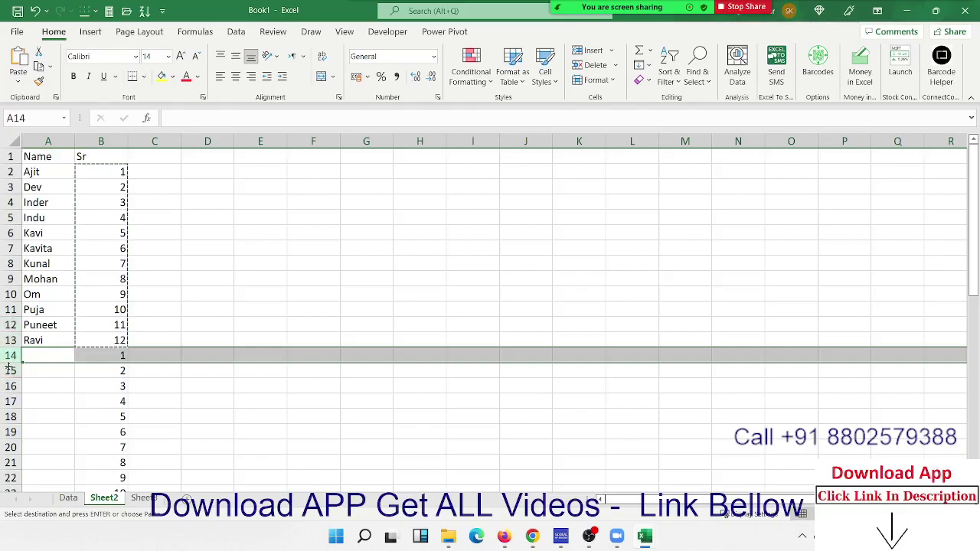
click(10, 187)
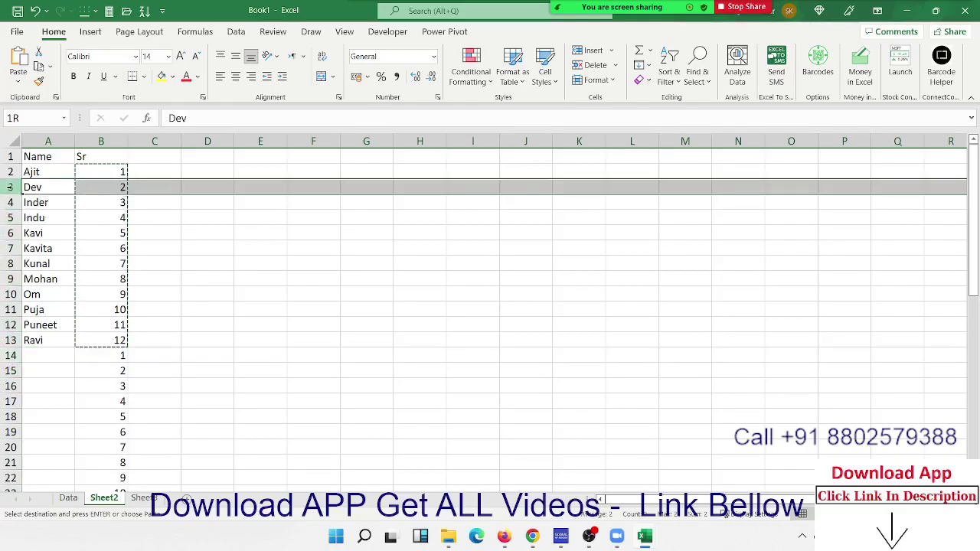
key(ctrl+shift+plus)
click(101, 186)
text(1)
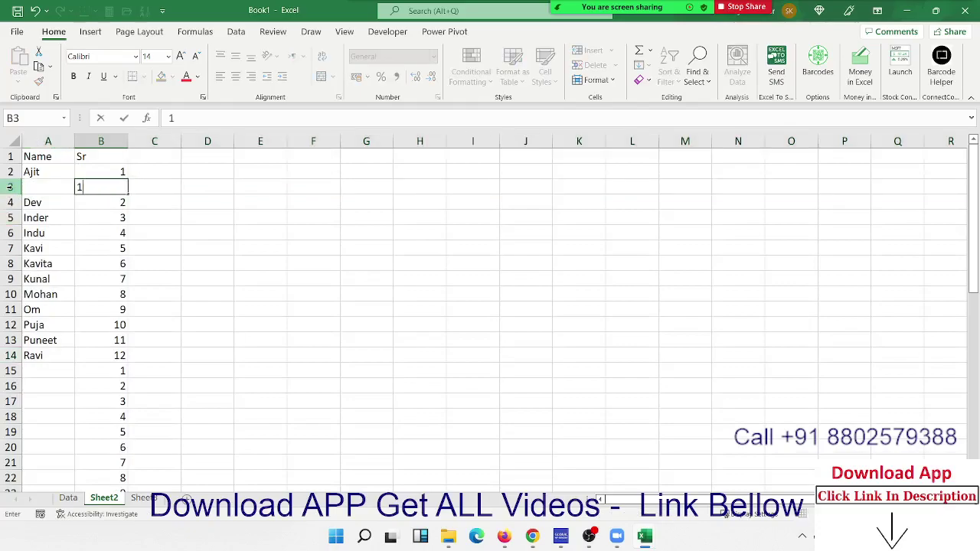
key(Return)
key(Up)
key(Up)
click(12, 187)
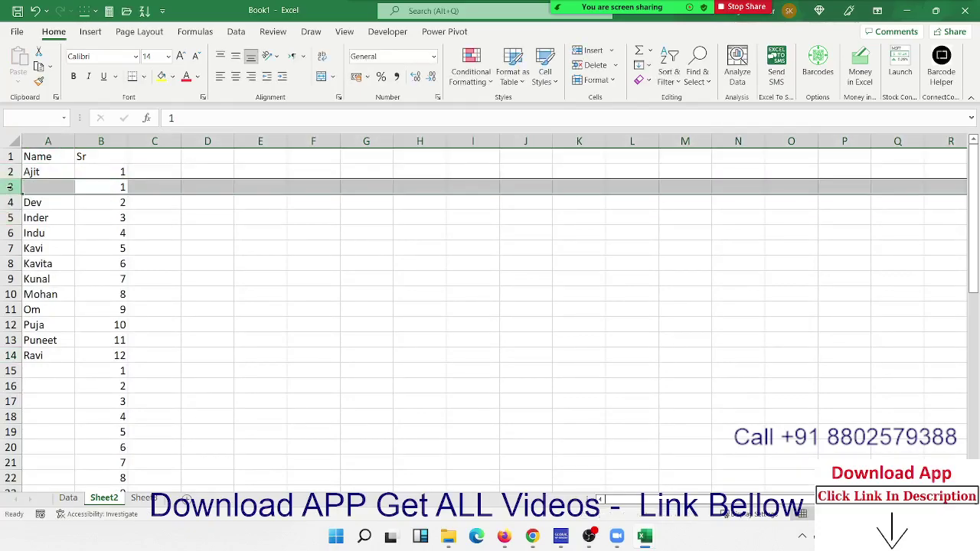
key(Delete)
click(100, 171)
click(100, 157)
click(10, 187)
key(ctrl+minus)
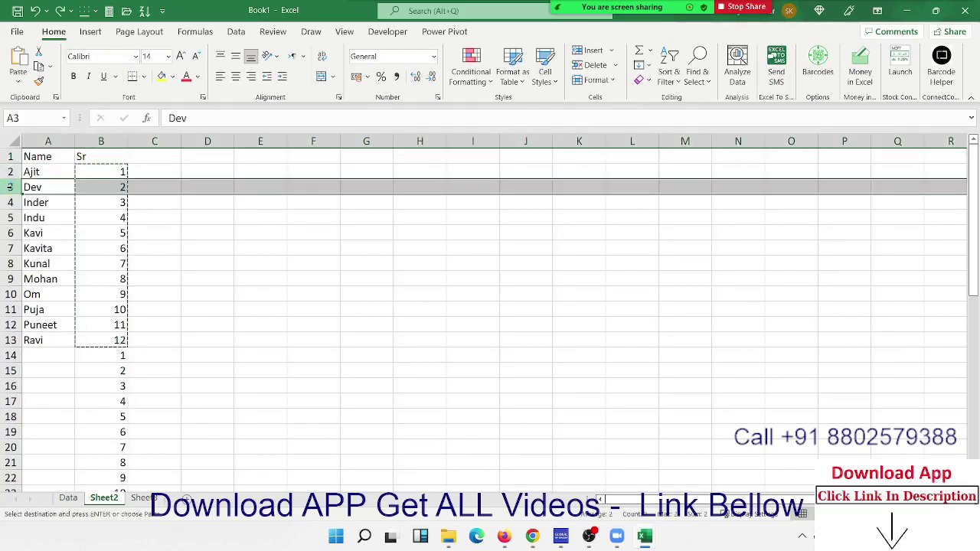
- Select the Name and Sr columns from A1 down to row 49
key(ctrl+Home)
key(Right)
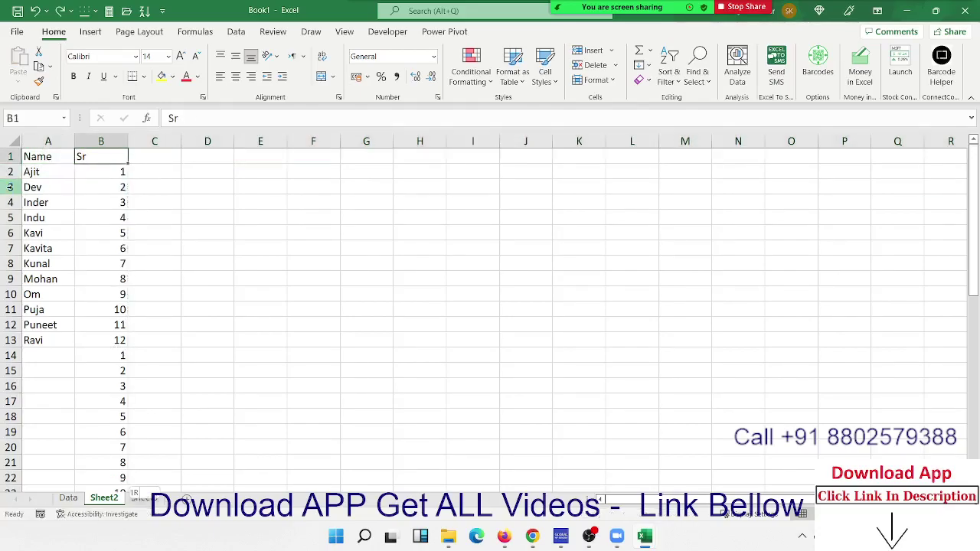
key(ctrl+shift+Down)
key(shift+Left)
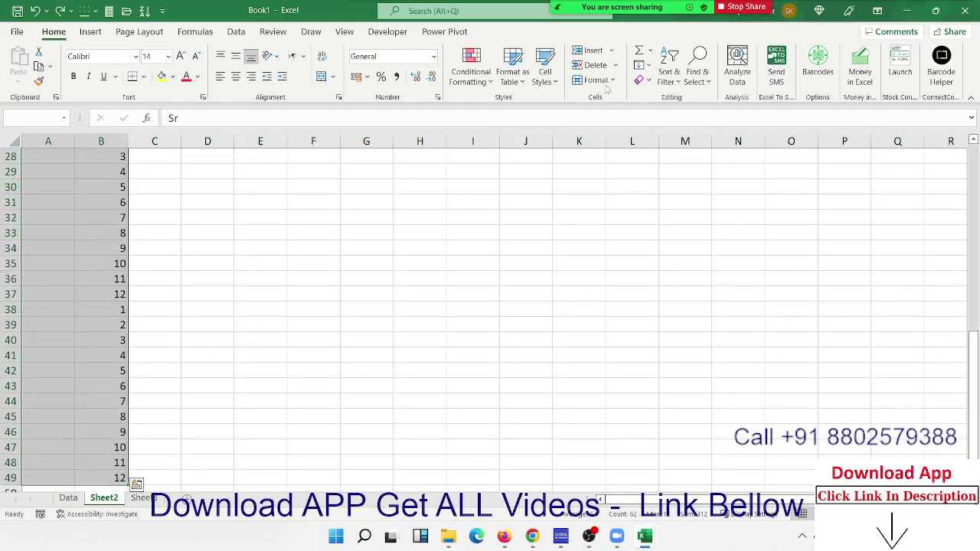
- Custom-sort the list by the Sr column ascending to space out the names
click(677, 79)
click(694, 136)
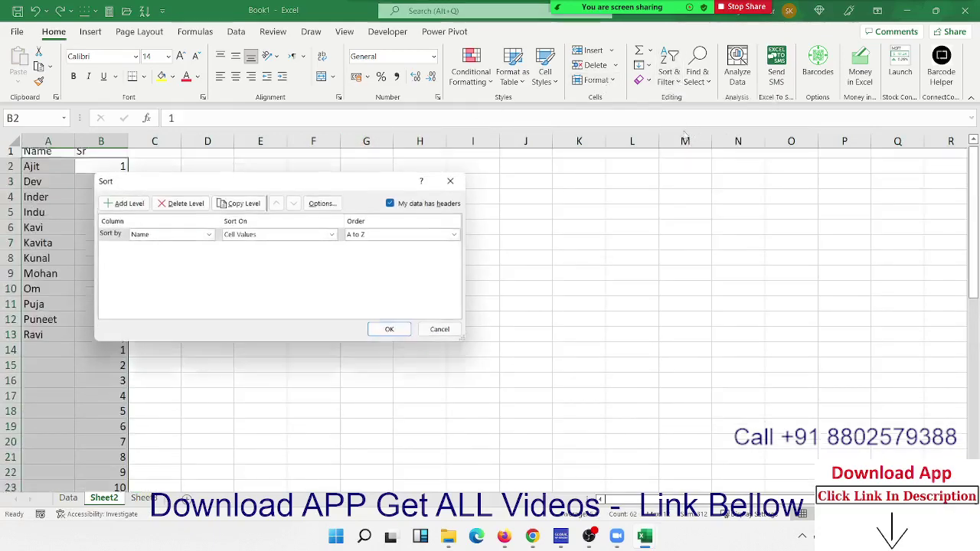
click(172, 236)
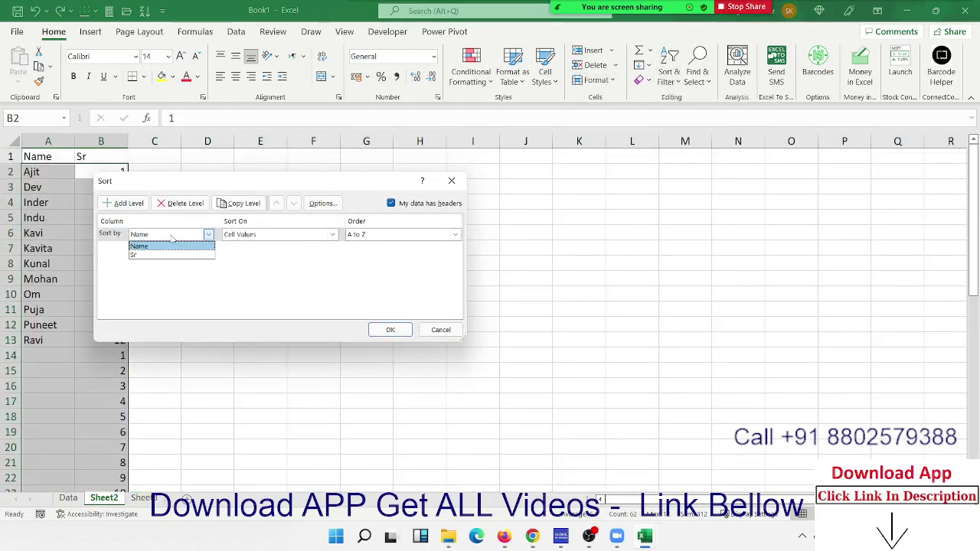
click(166, 257)
click(392, 331)
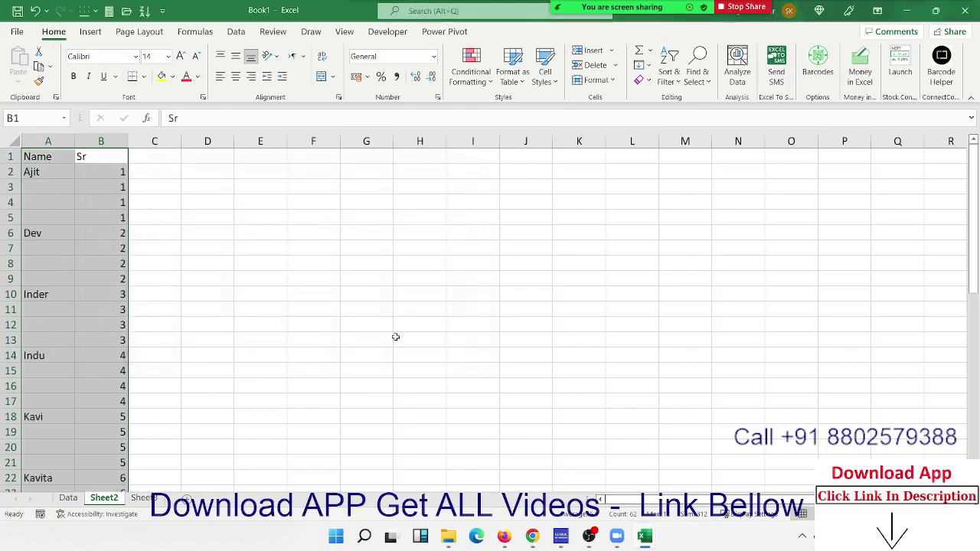
- Delete the Sr helper numbers, check the blank rows under each name, and go to Sheet3
click(117, 141)
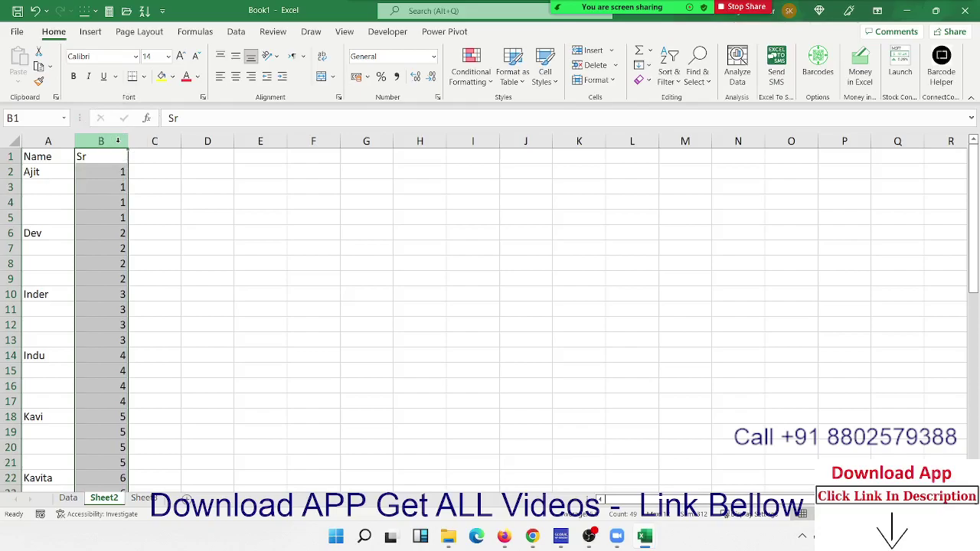
key(Delete)
key(ctrl+Home)
key(Down)
key(Down)
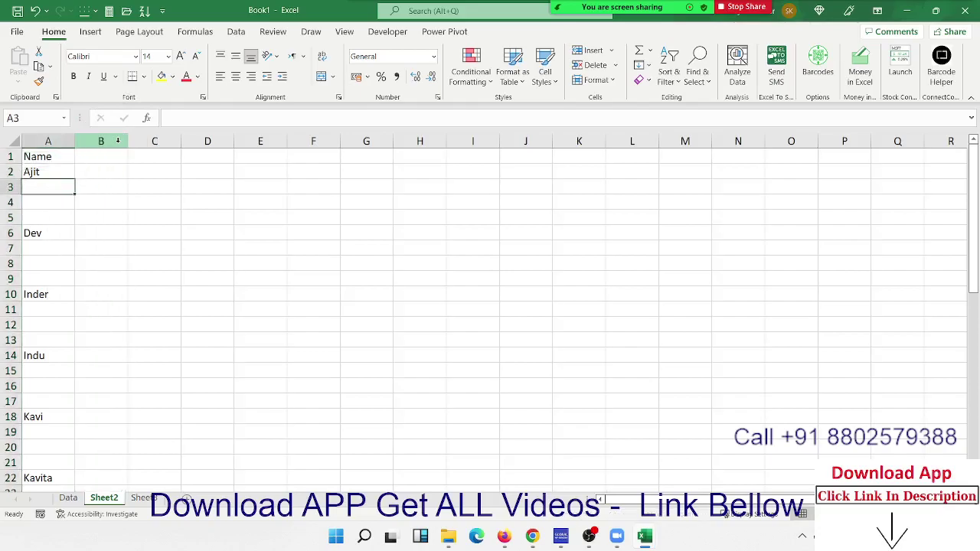
key(shift+Down)
key(shift+Down)
key(Down)
key(Down)
key(Down)
key(Down)
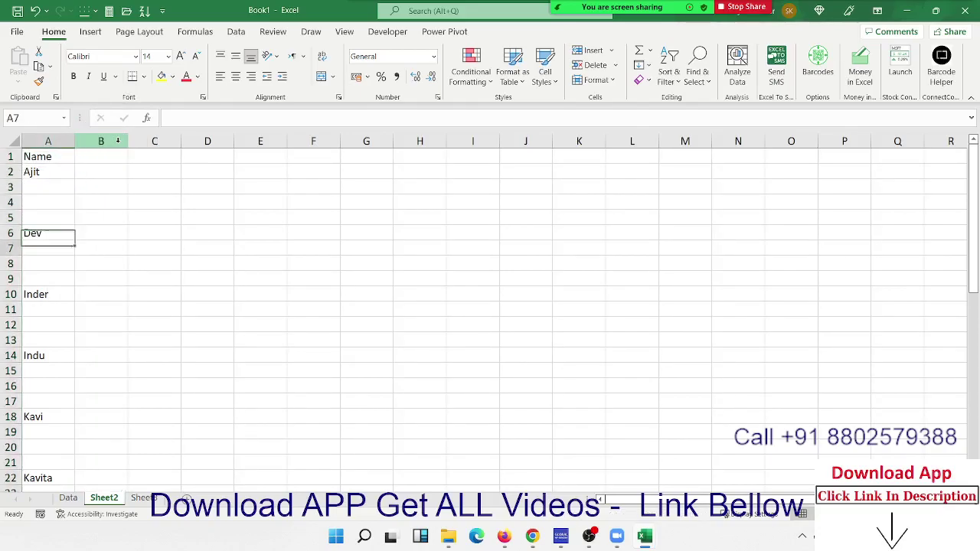
key(shift+Down)
key(shift+Down)
key(Down)
key(Down)
key(Down)
key(Down)
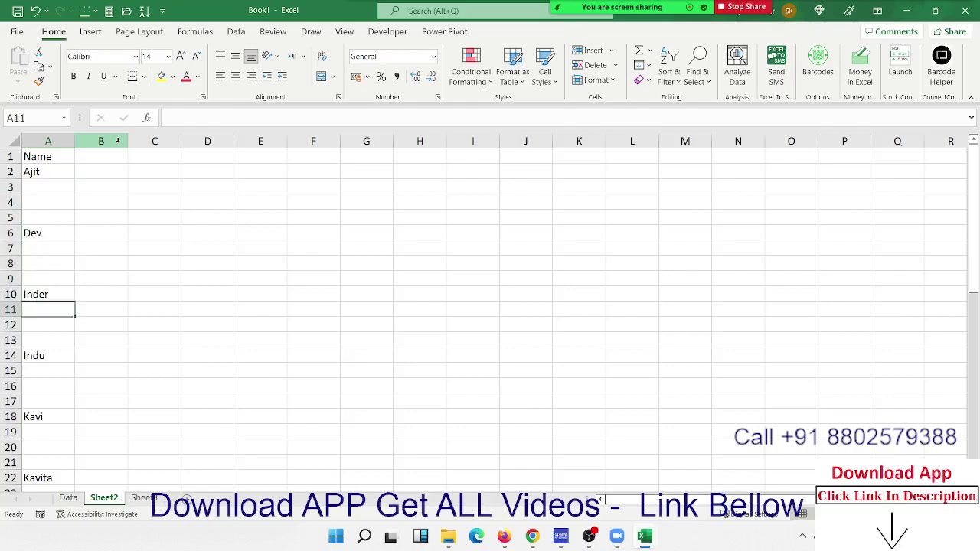
key(shift+Down)
key(shift+Down)
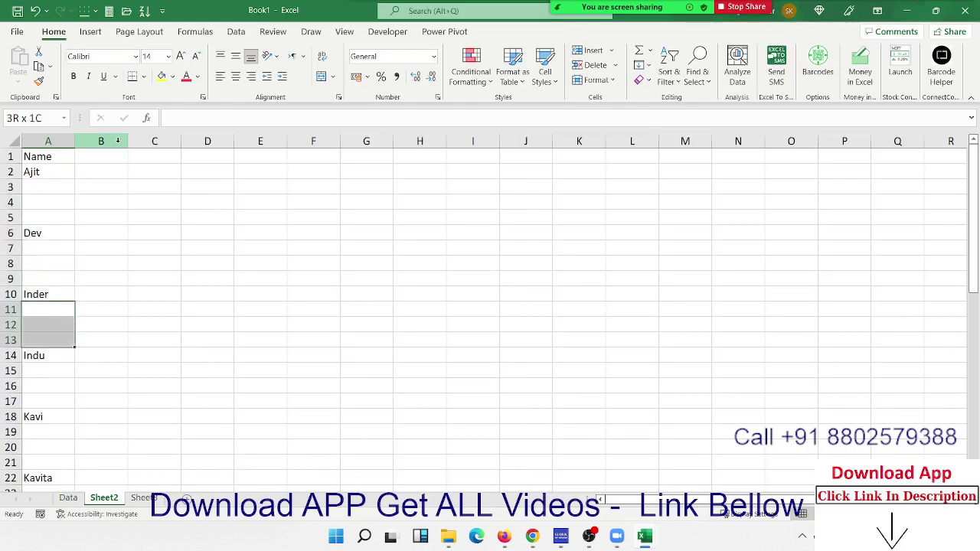
click(149, 499)
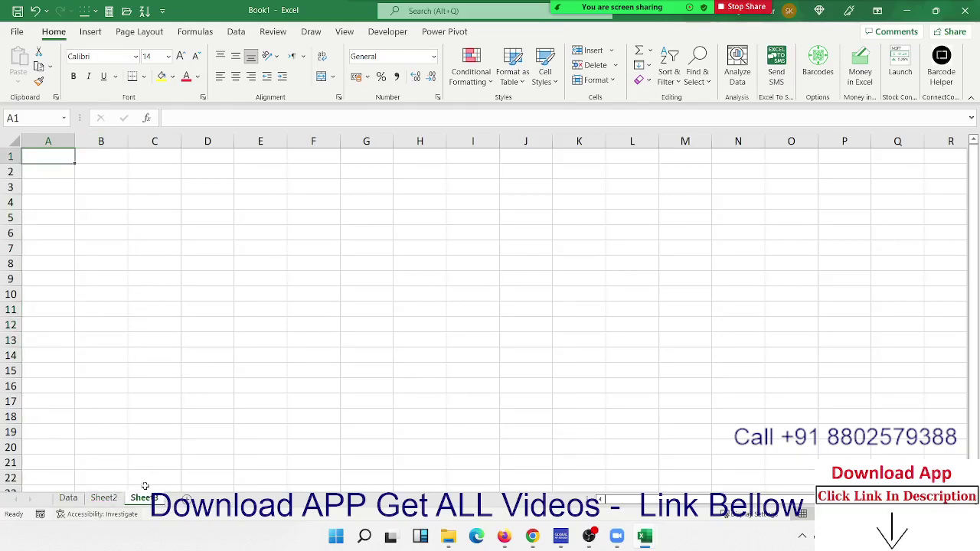
- Enter 20 in B5 and 30 in D5
click(101, 215)
text(20)
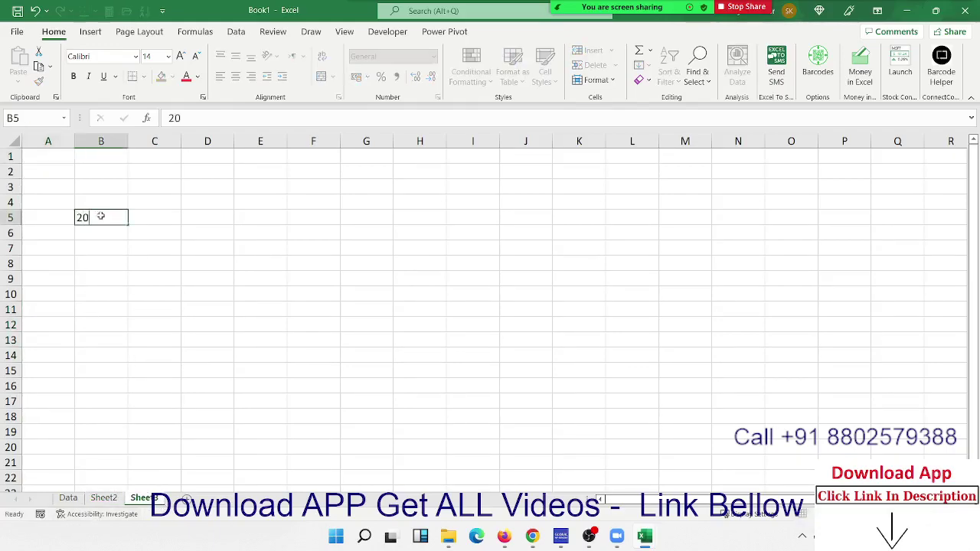
key(Tab)
key(Tab)
text(30)
key(Return)
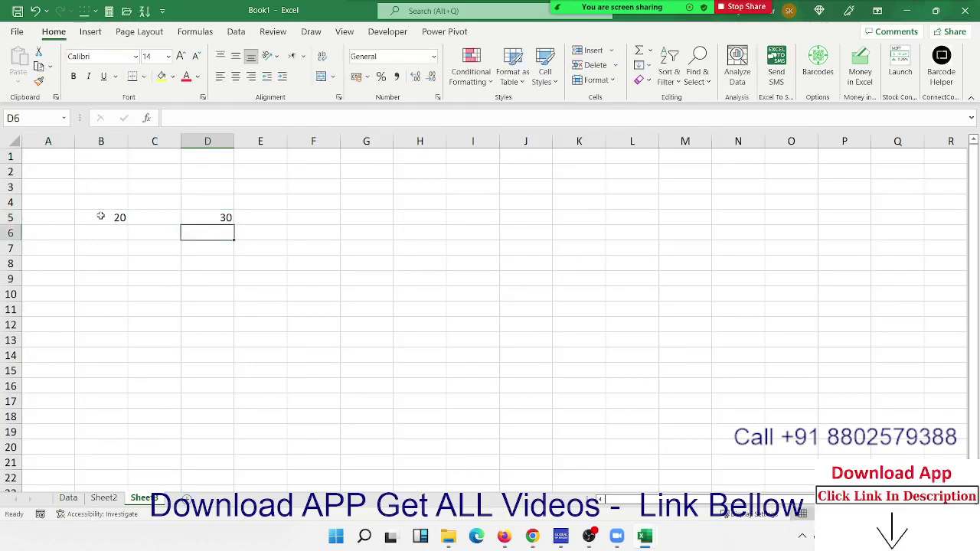
- Copy B5 and paste it onto D5 with Paste Special Add, making D5 50
click(101, 216)
key(ctrl+c)
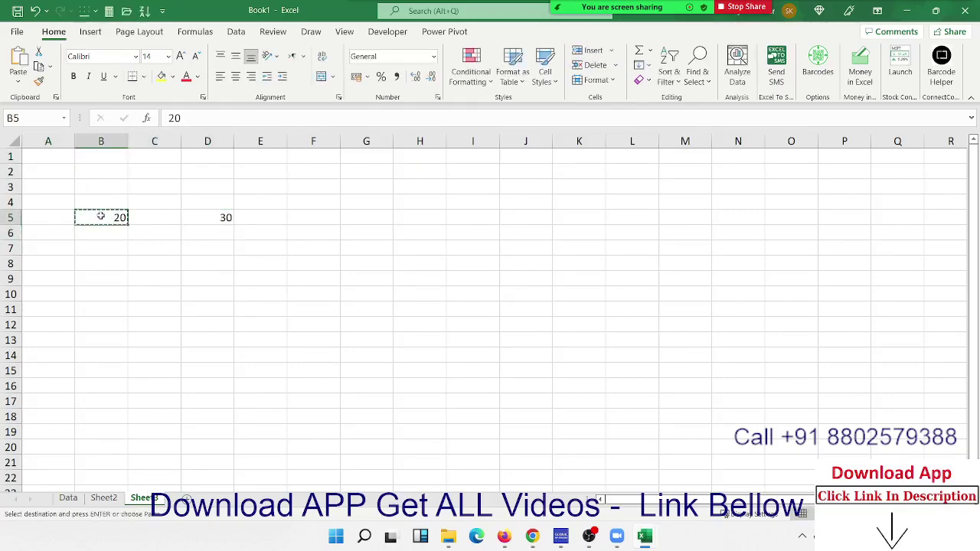
key(Right)
key(Right)
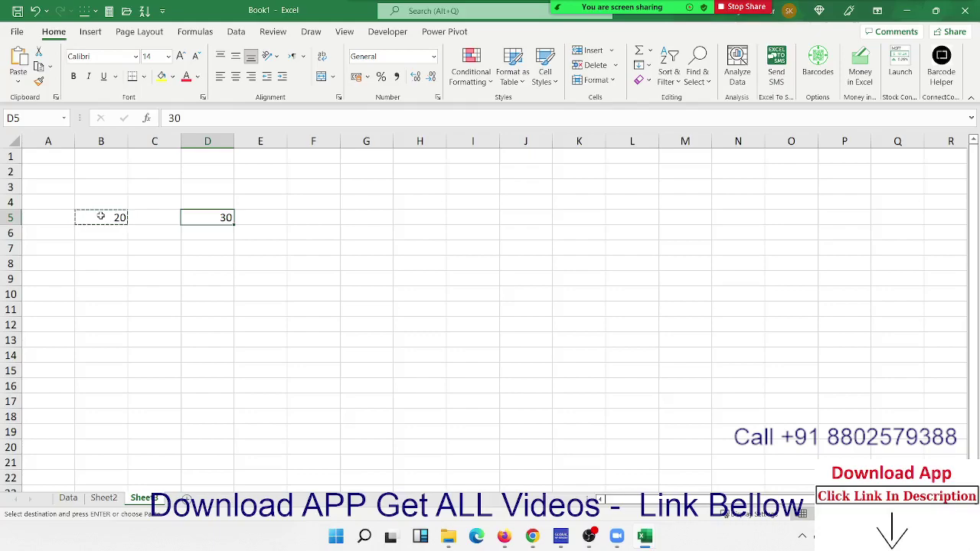
key(ctrl+v)
key(ctrl+z)
right_click(189, 219)
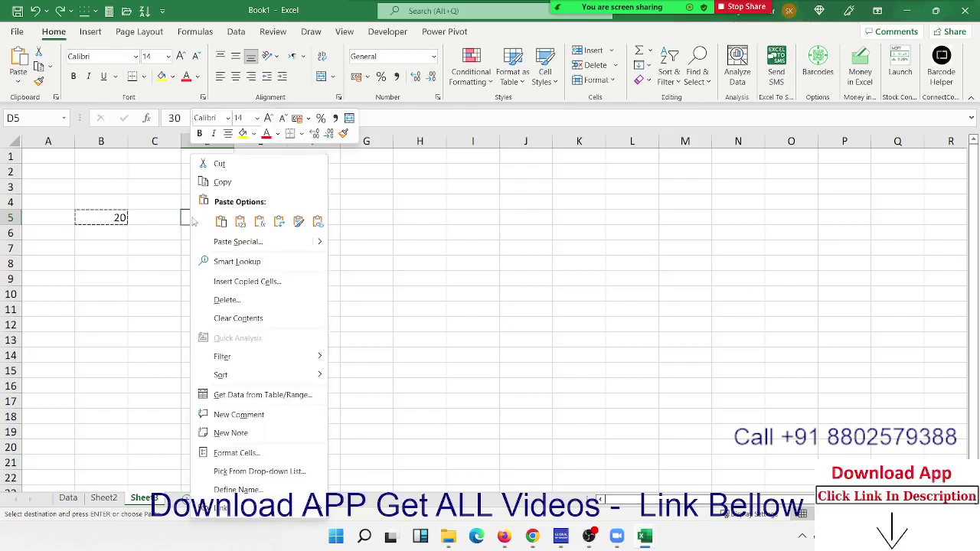
click(233, 241)
mouse_move(218, 146)
mouse_down()
mouse_move(381, 153)
mouse_move(454, 139)
mouse_up()
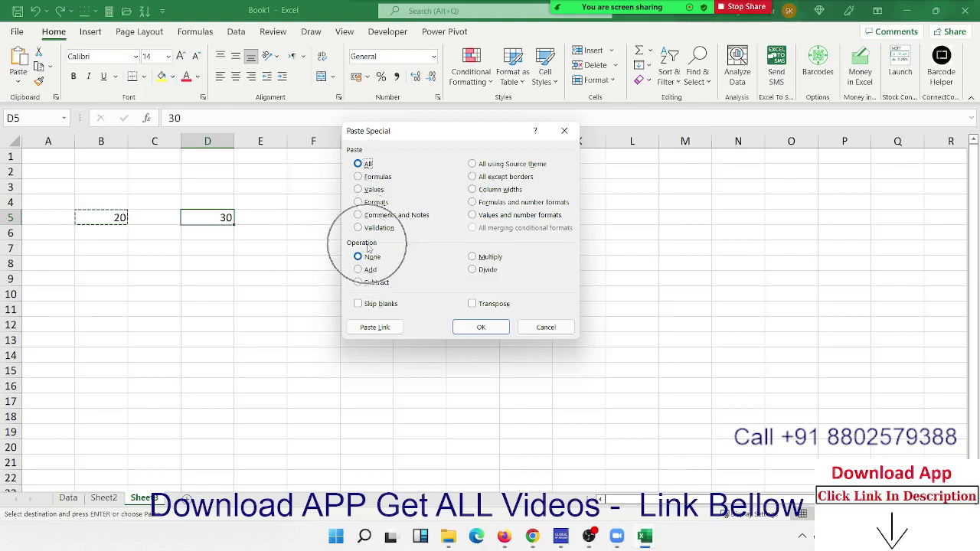
click(371, 271)
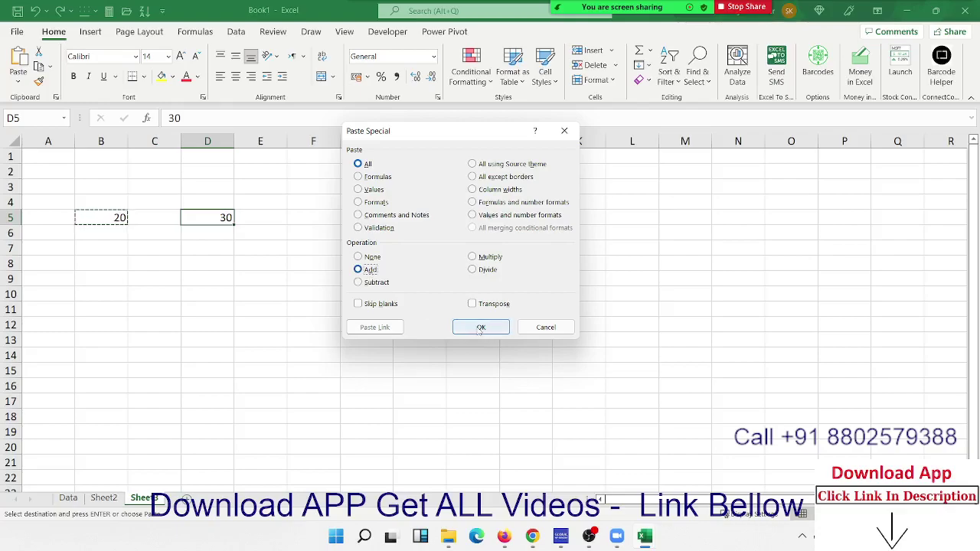
click(481, 328)
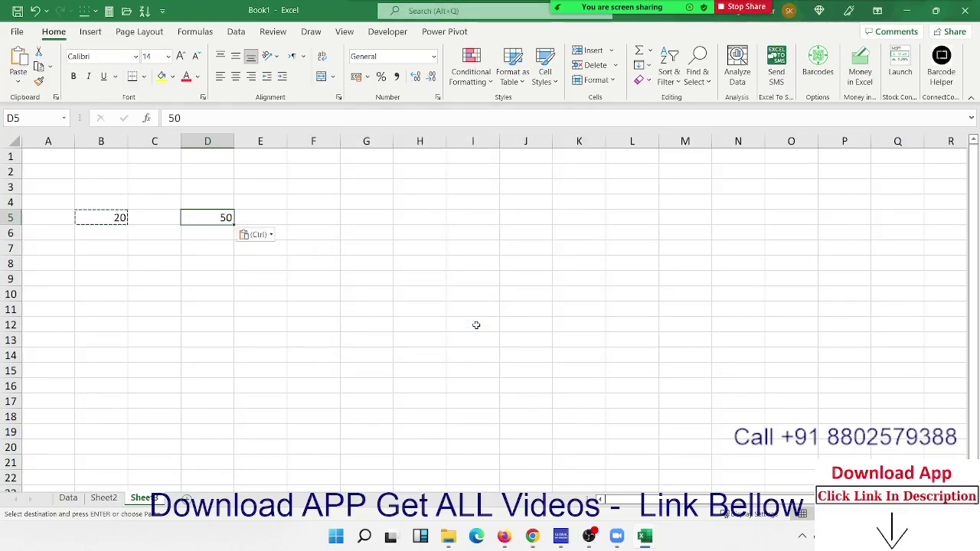
- Paste the copied 20 onto D5 with Paste Special Multiply, making it 1000
right_click(225, 215)
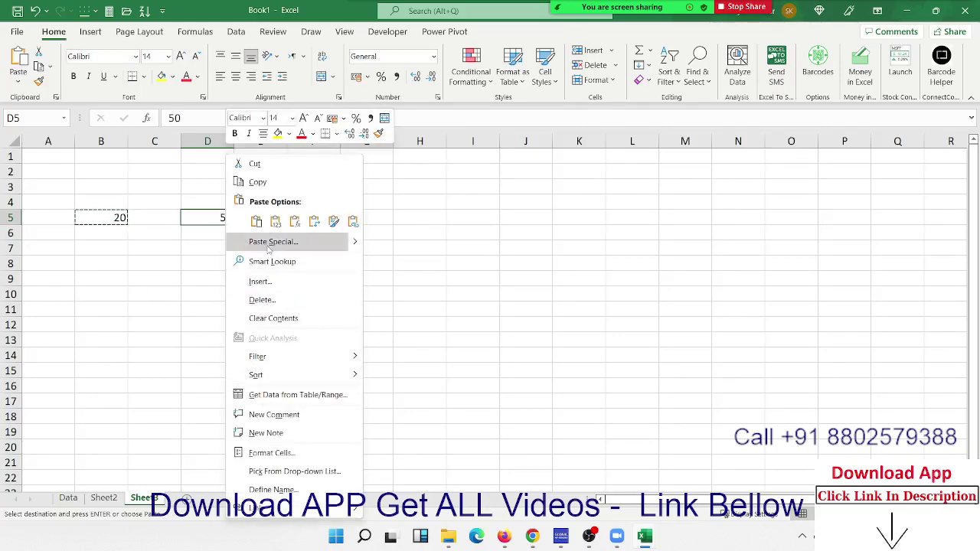
click(269, 242)
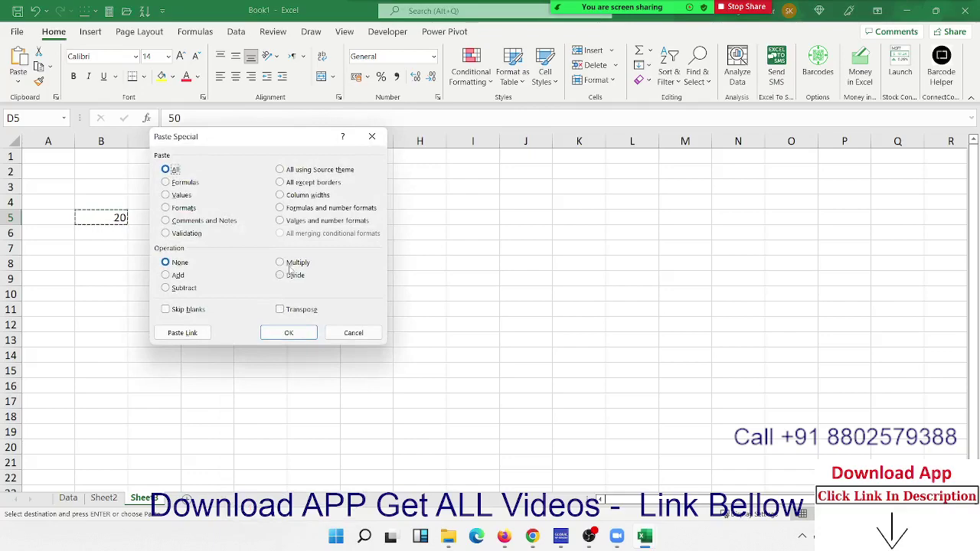
click(289, 267)
drag(274, 143, 503, 119)
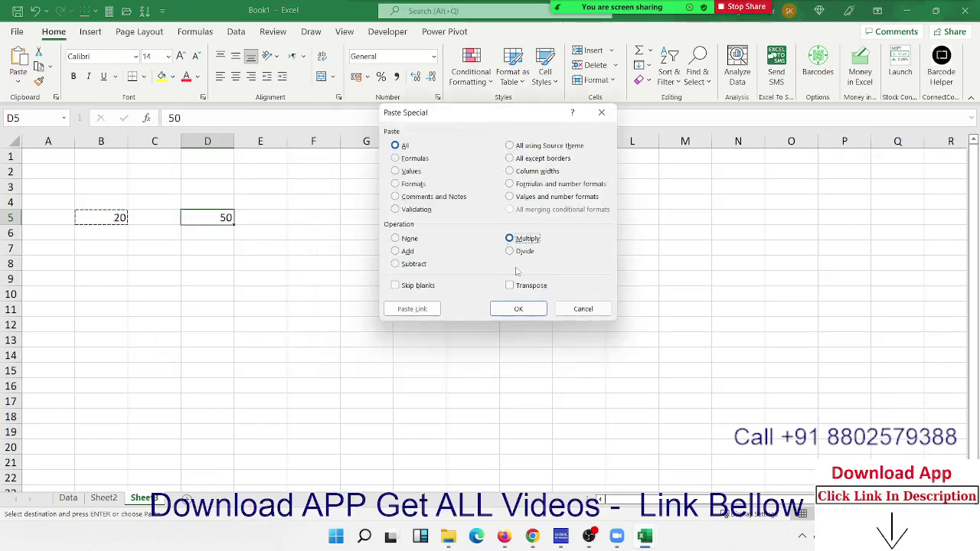
click(520, 306)
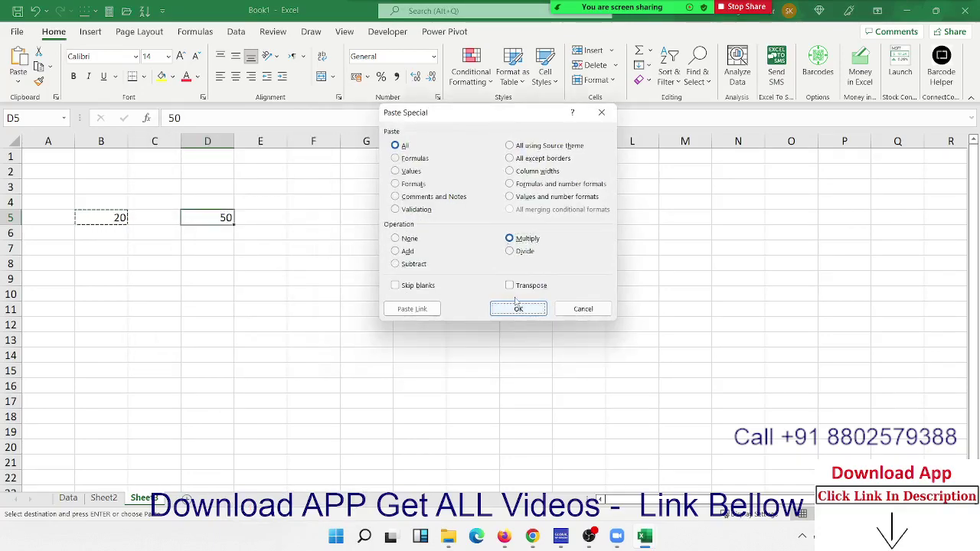
click(518, 307)
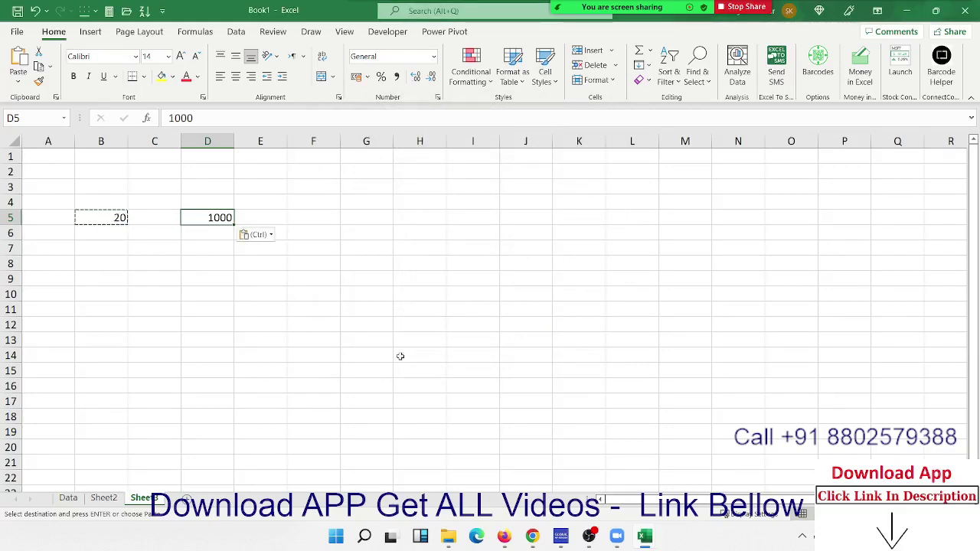
- Add a new blank worksheet, Sheet6, to the workbook
click(318, 321)
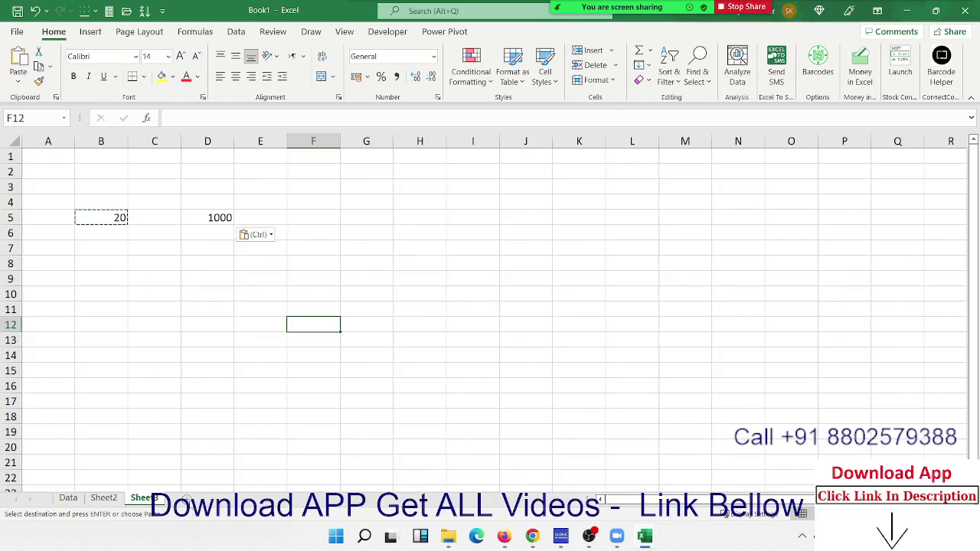
click(186, 503)
click(187, 499)
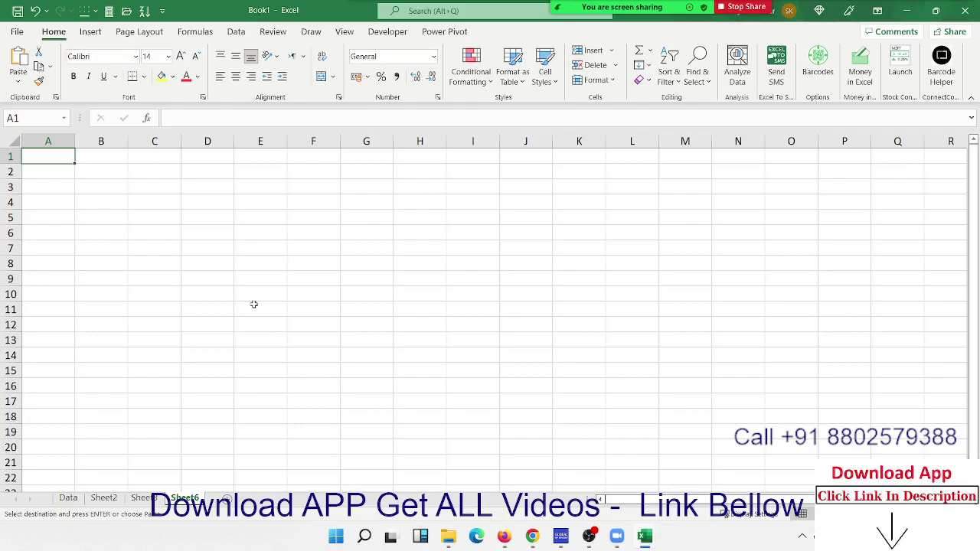
- Enter 20% in A1 and check its stored value and format
text(20)
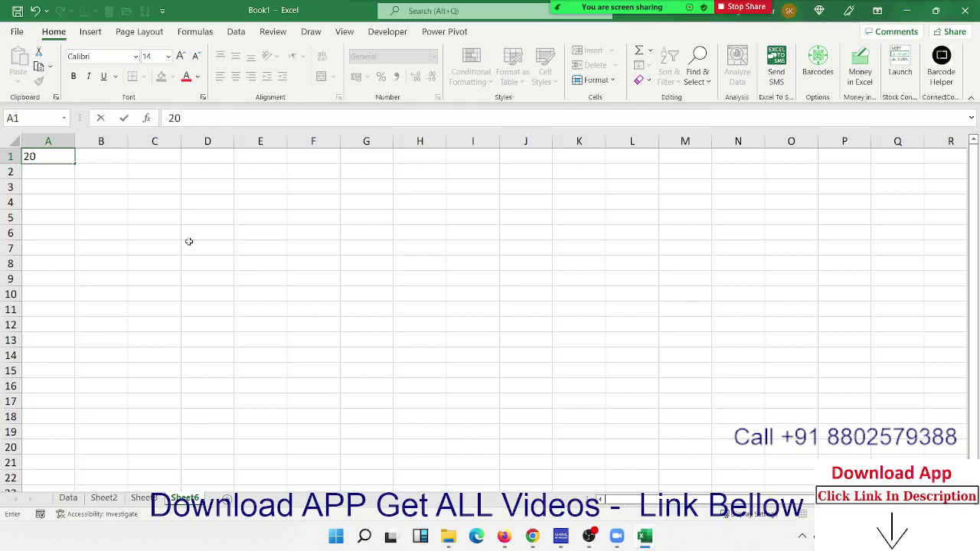
text(%)
key(Return)
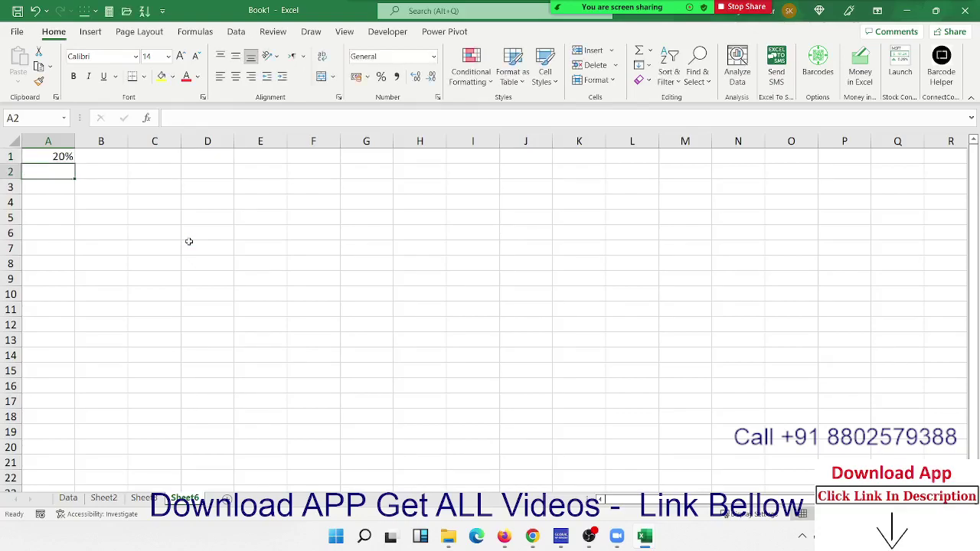
key(Up)
key(Right)
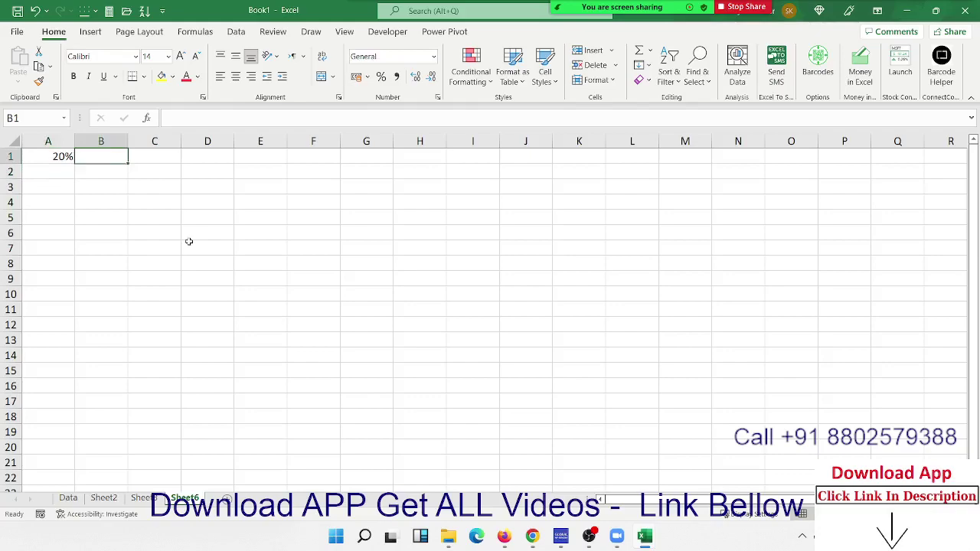
key(Left)
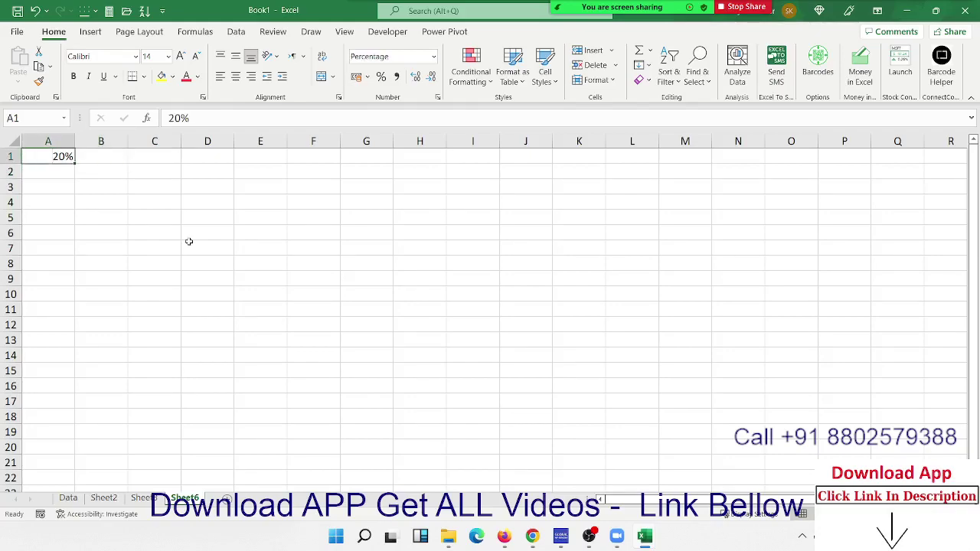
key(Right)
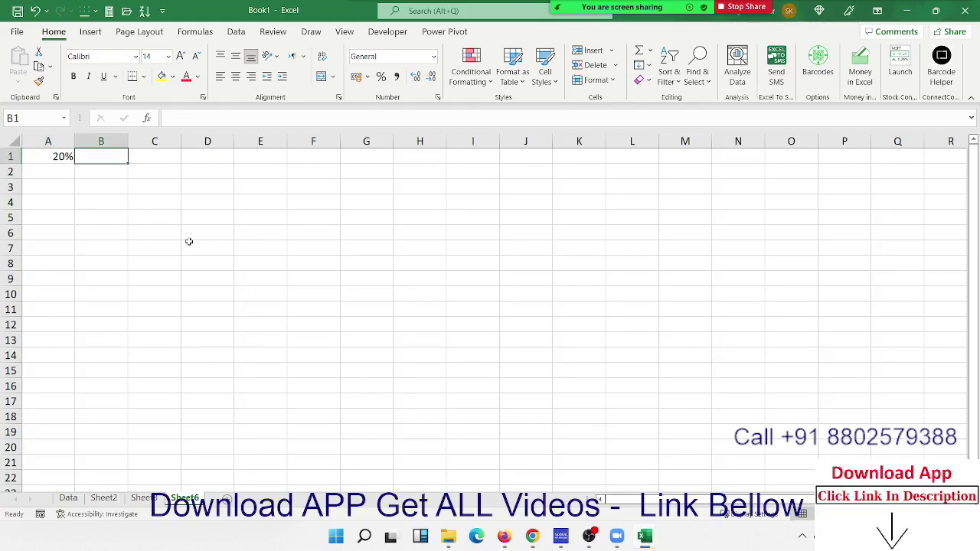
- Enter 20 in B1, apply Percent Style to show 2000%, and note '1=100%' in B2
text(20)
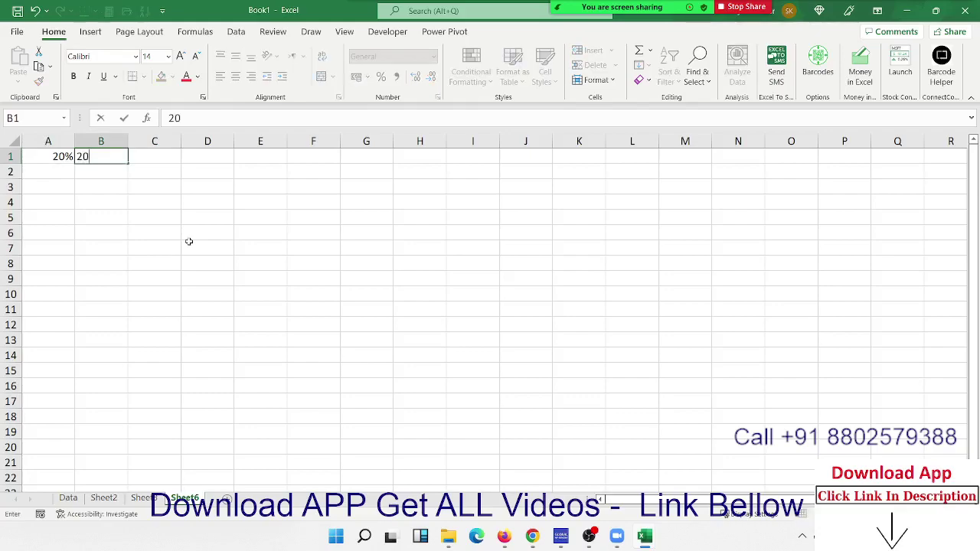
key(Return)
click(104, 155)
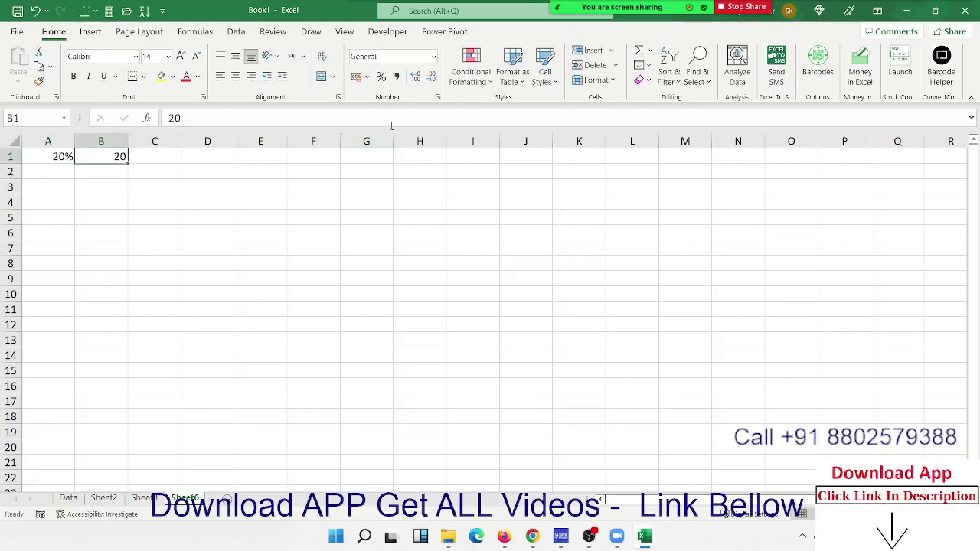
click(380, 76)
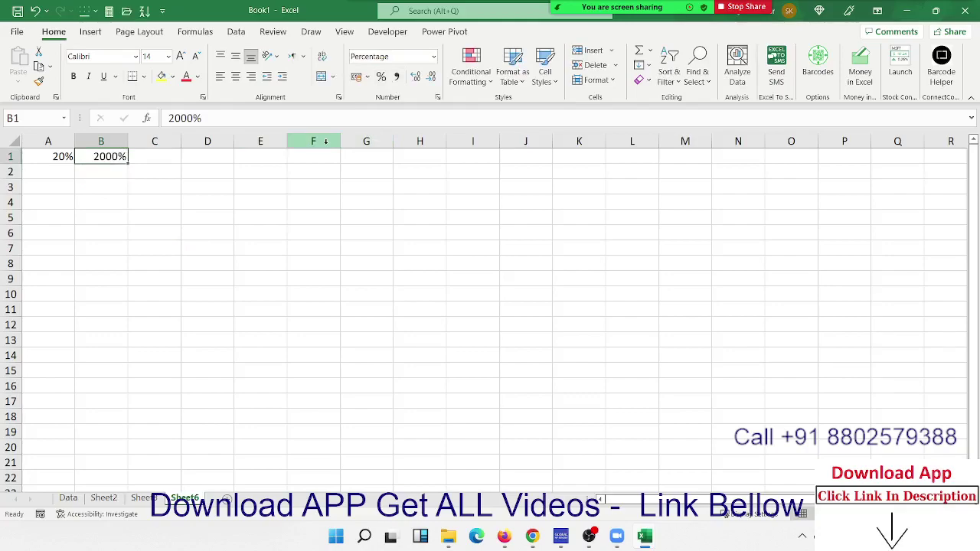
key(Down)
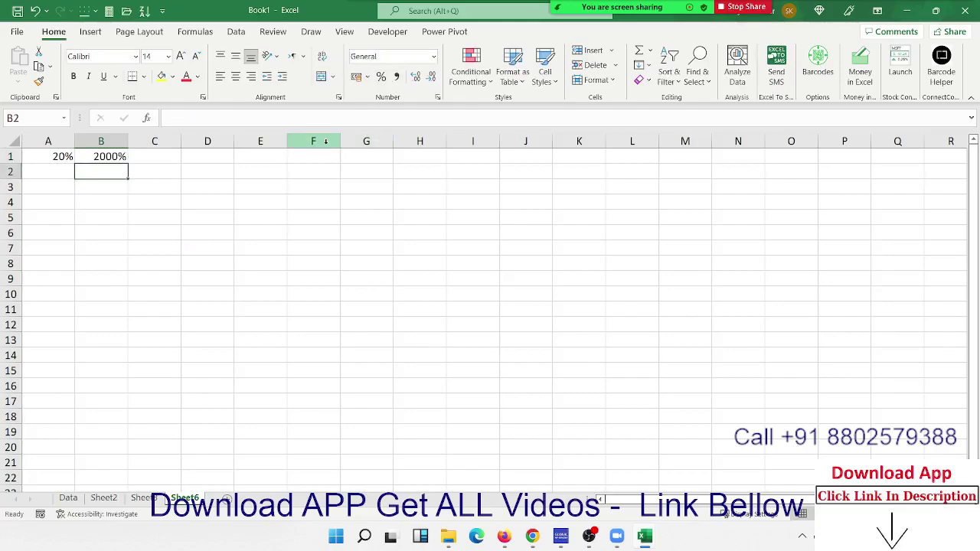
text(1=1)
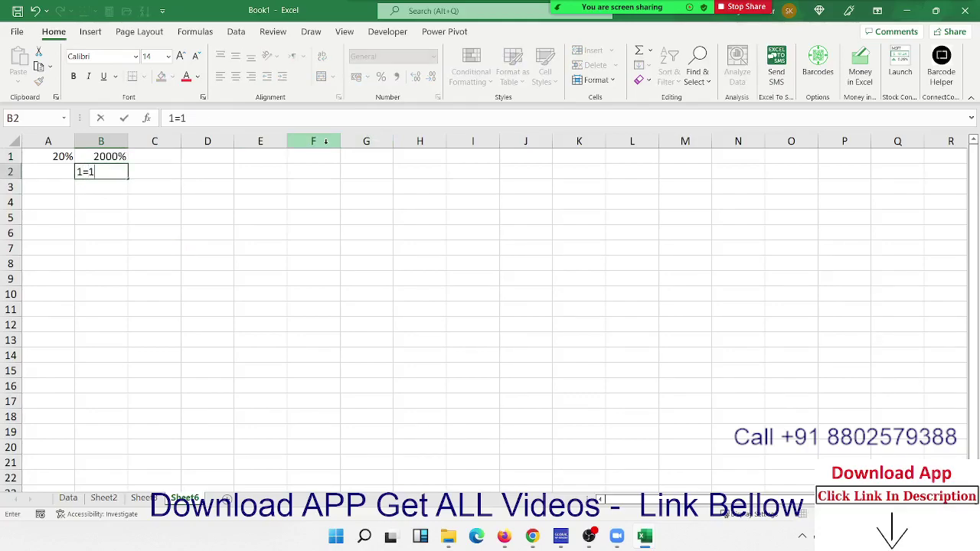
text(00%)
key(Return)
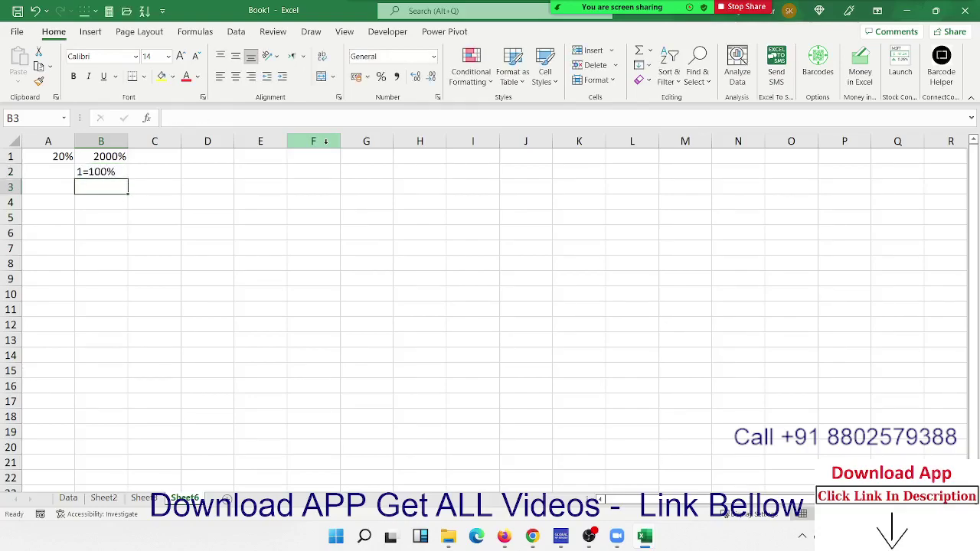
- Enter 0.2 in C1 and apply Percent Style so it shows 20%
key(Up)
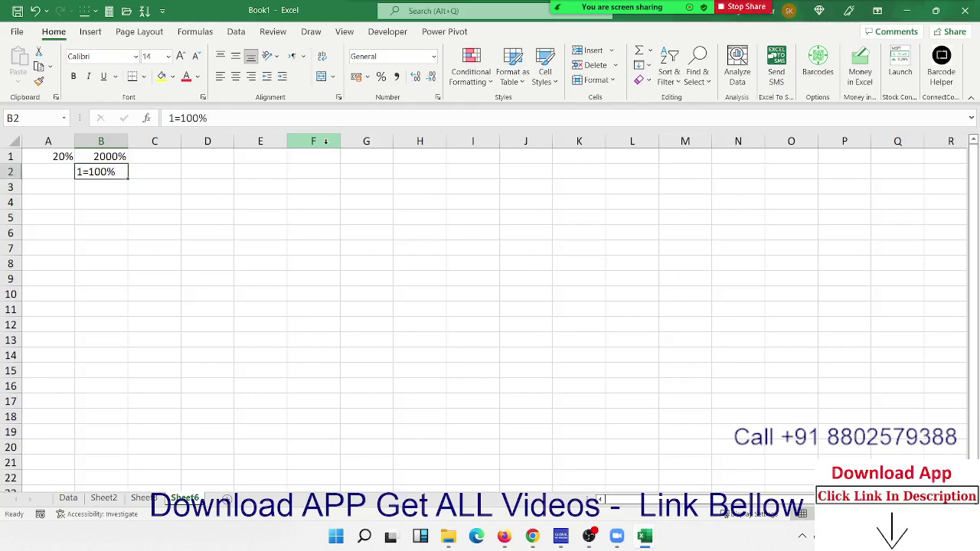
key(Right)
key(Up)
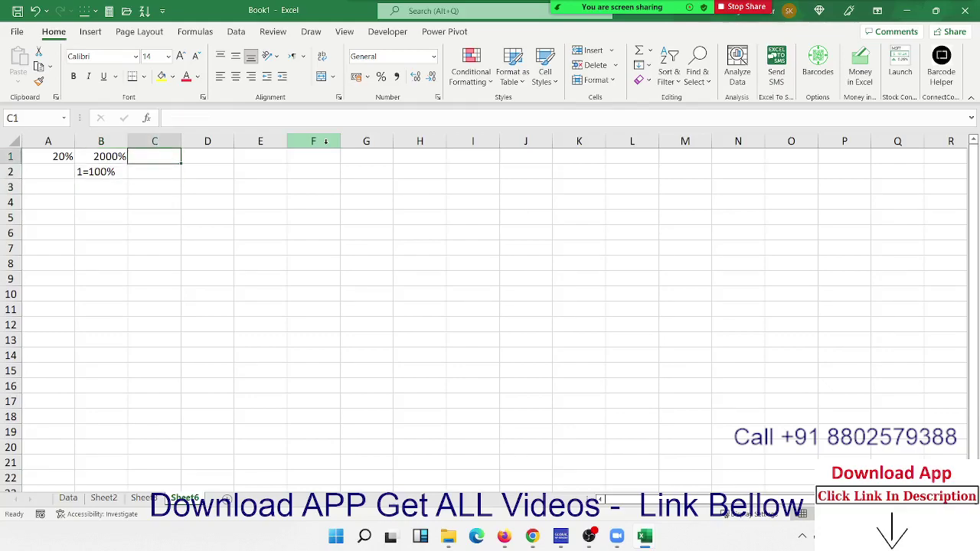
text(0)
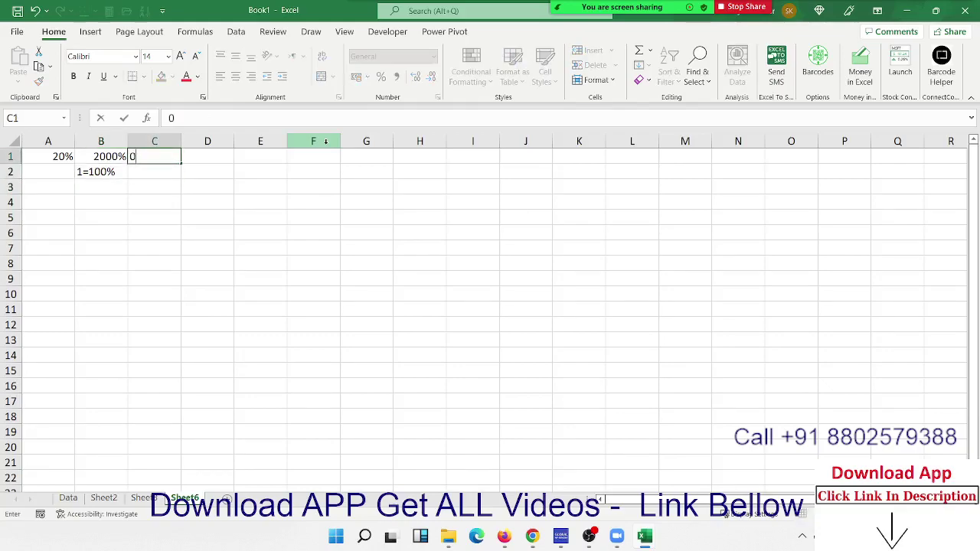
text(.20)
key(Return)
key(Up)
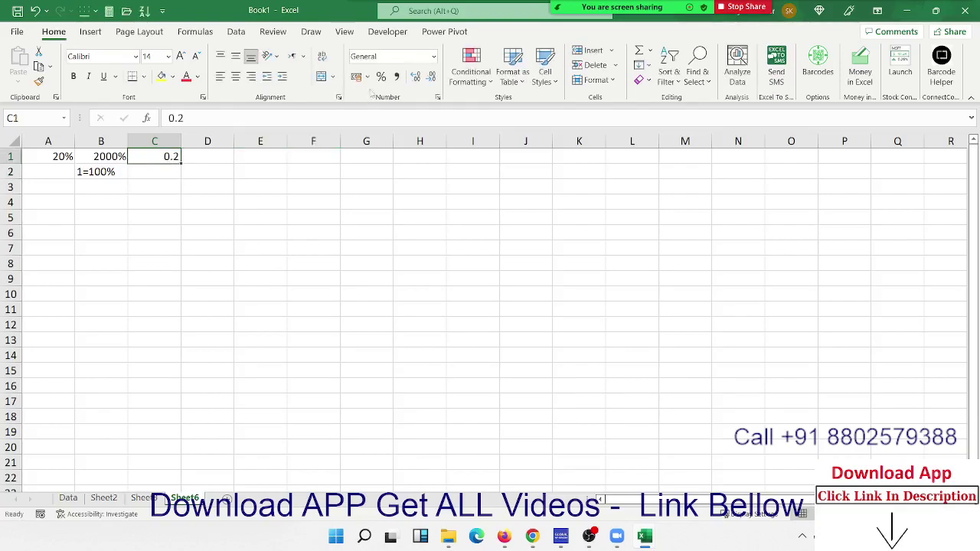
click(382, 77)
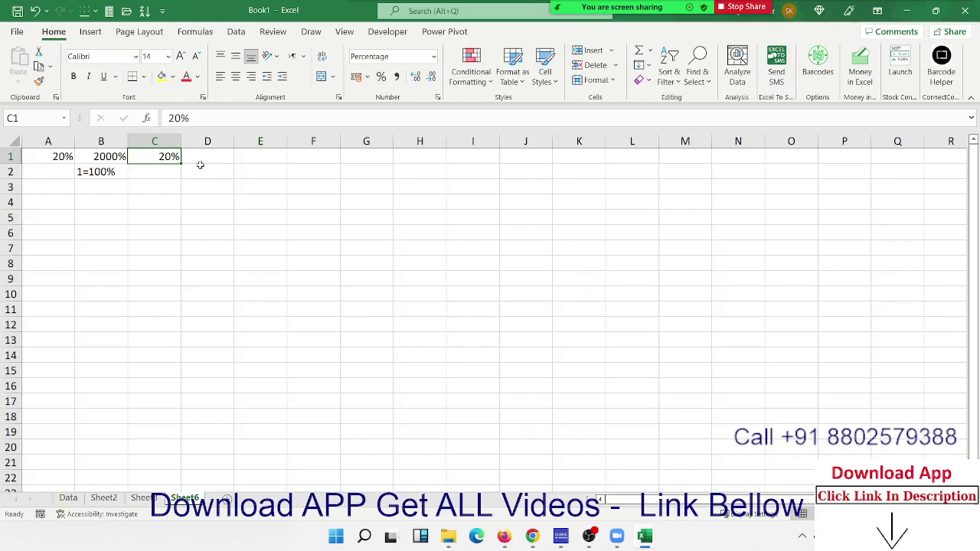
click(41, 206)
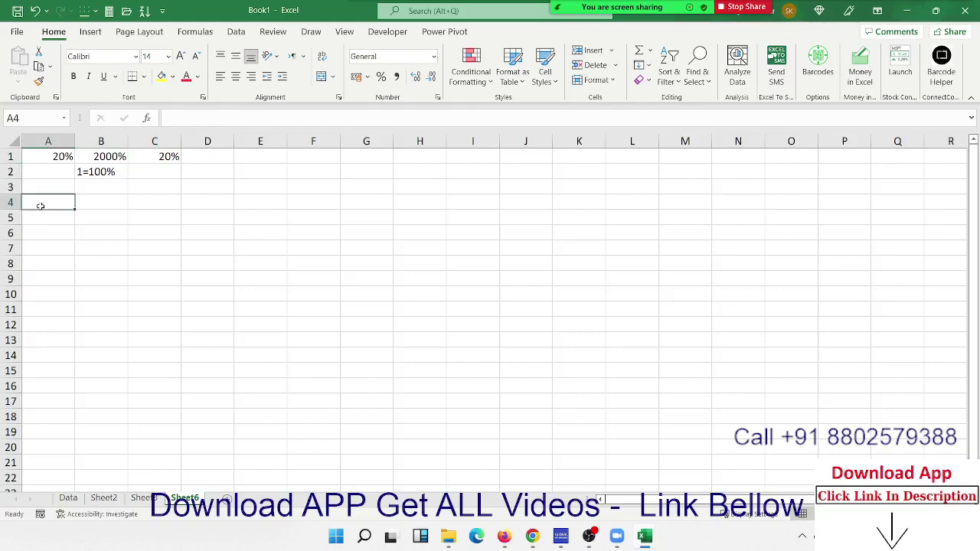
- Label A4 with '%' and enter =RANDBETWEEN(10,90) in A5
text(%)
key(Return)
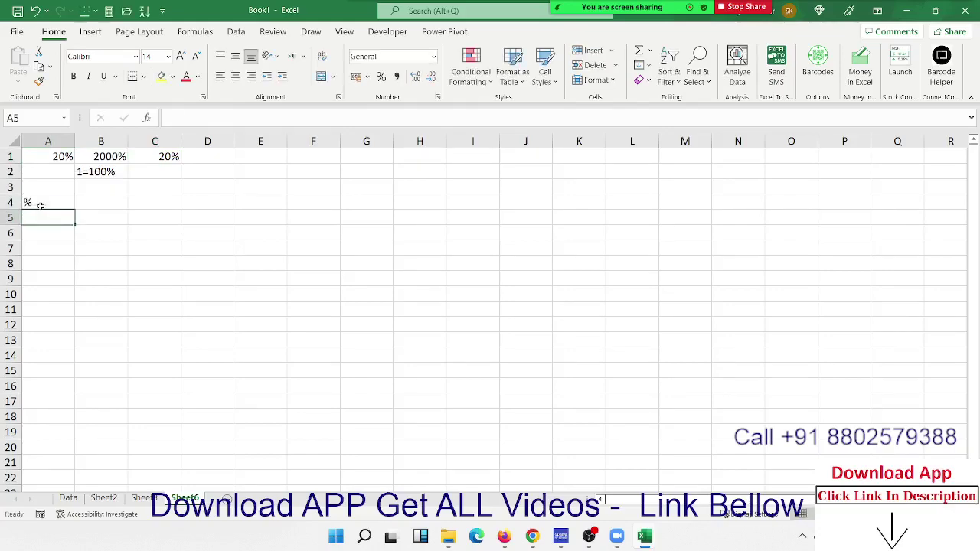
text(=ra)
key(Down)
key(Down)
key(Down)
key(Tab)
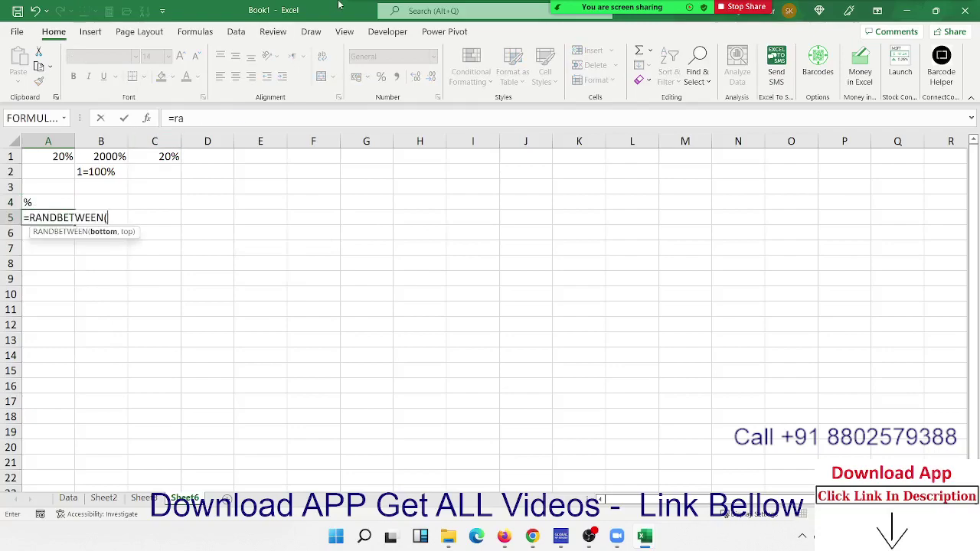
text(10,9)
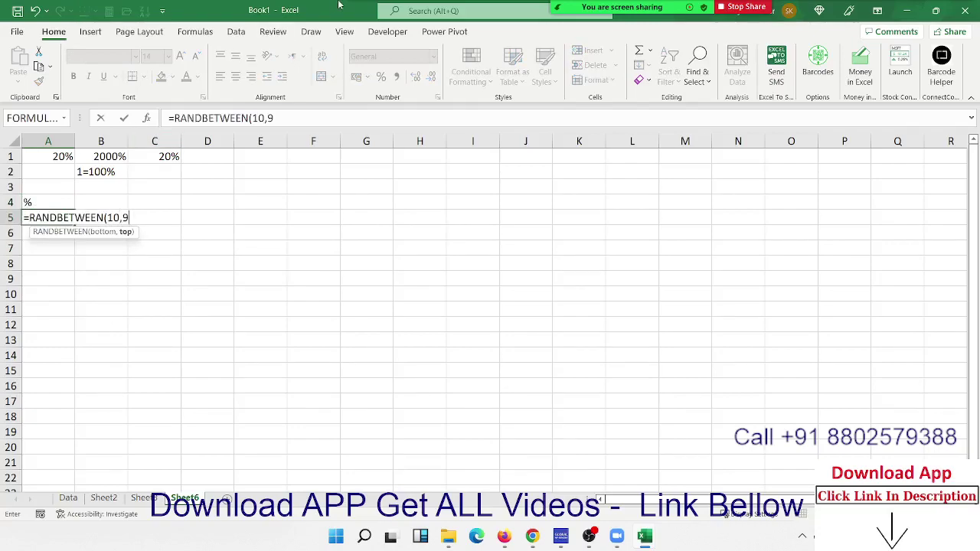
text(9)
key(Return)
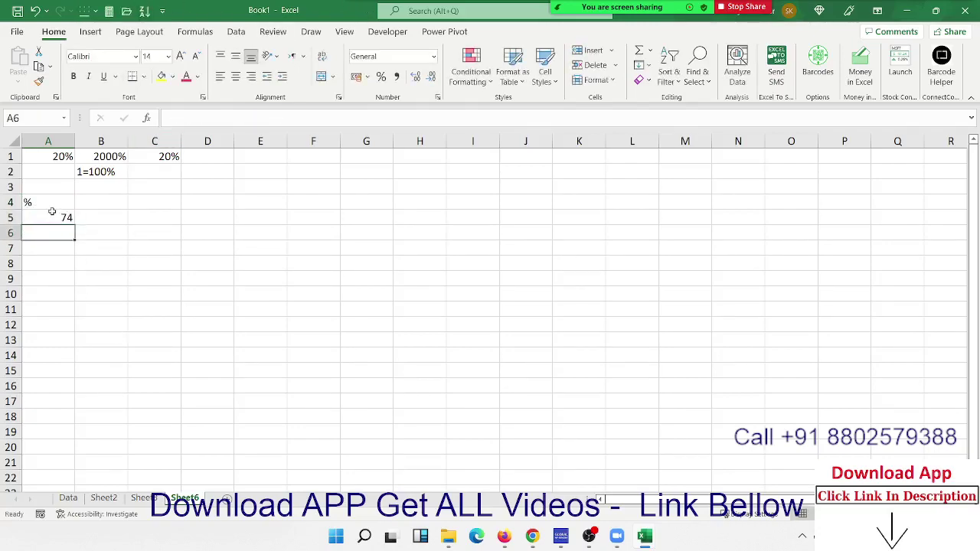
- Fill the random formula across A5:H16, then paste the block back as fixed values
mouse_move(53, 214)
mouse_down()
mouse_move(350, 335)
mouse_move(405, 387)
mouse_up()
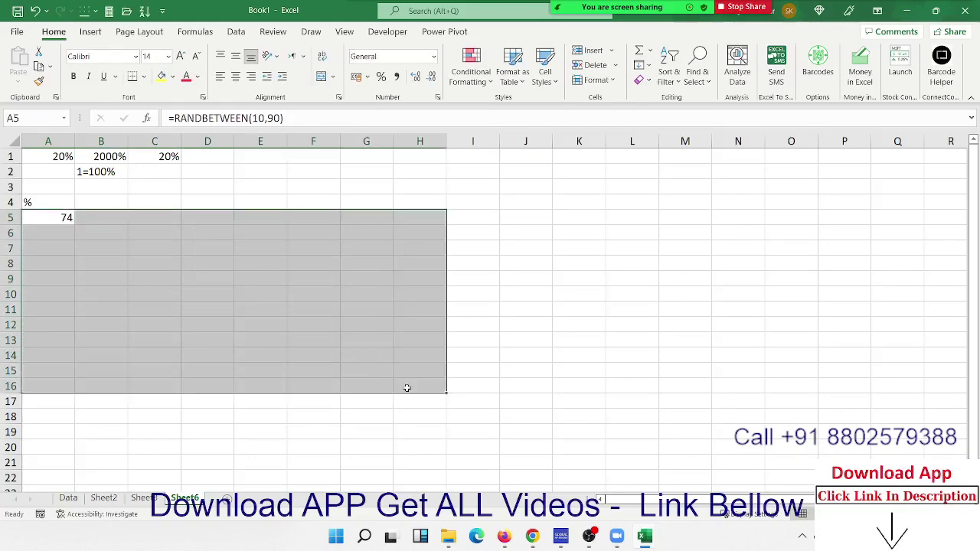
key(ctrl+r)
key(ctrl+d)
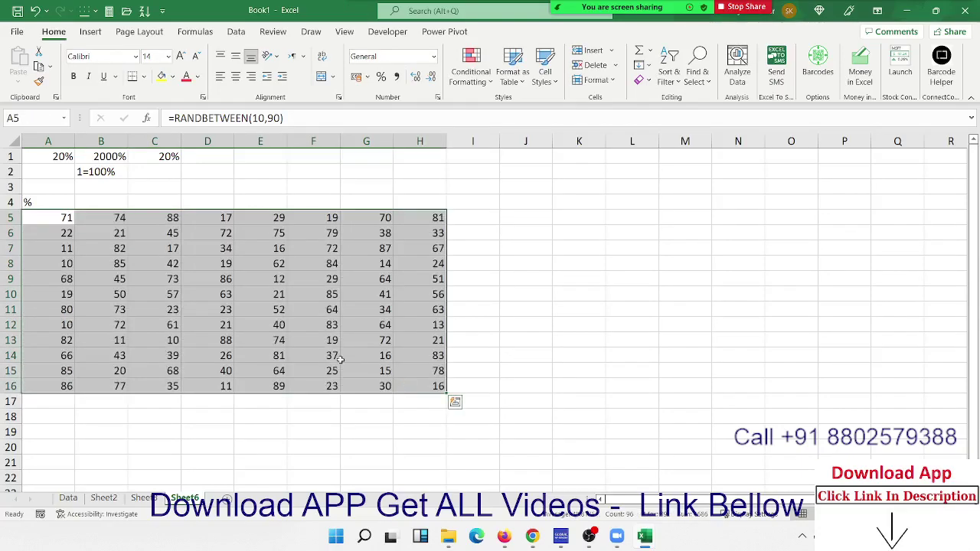
key(ctrl+c)
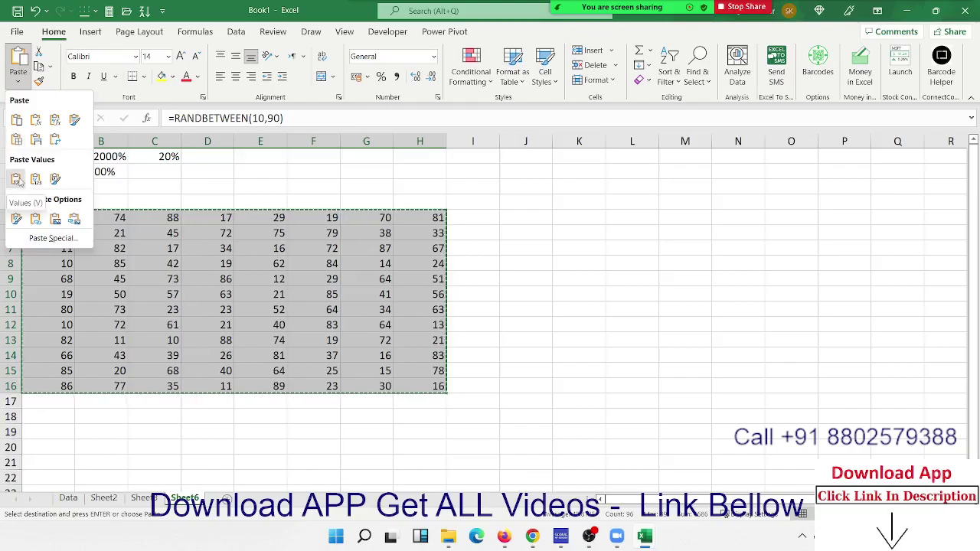
click(17, 178)
key(Escape)
click(188, 278)
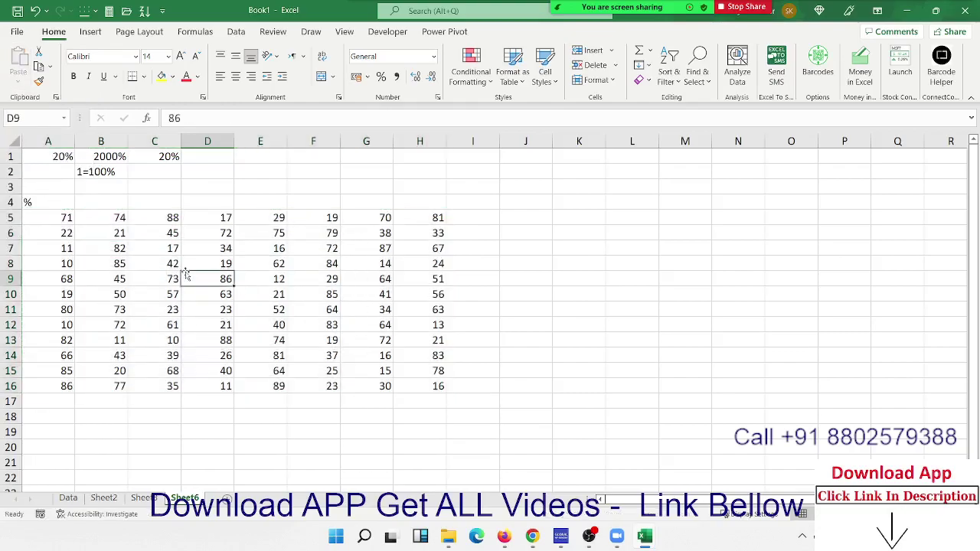
mouse_move(51, 218)
mouse_down()
mouse_move(397, 399)
mouse_move(390, 389)
mouse_up()
click(67, 218)
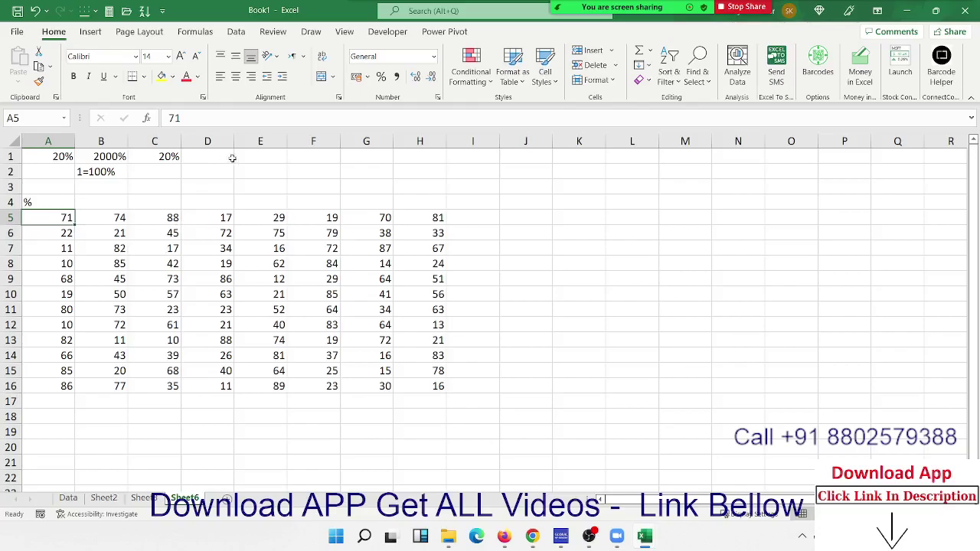
- Enter 500 in E2, 71% in F2, and =E2*F2 in G2 to get 355
click(272, 176)
text(500)
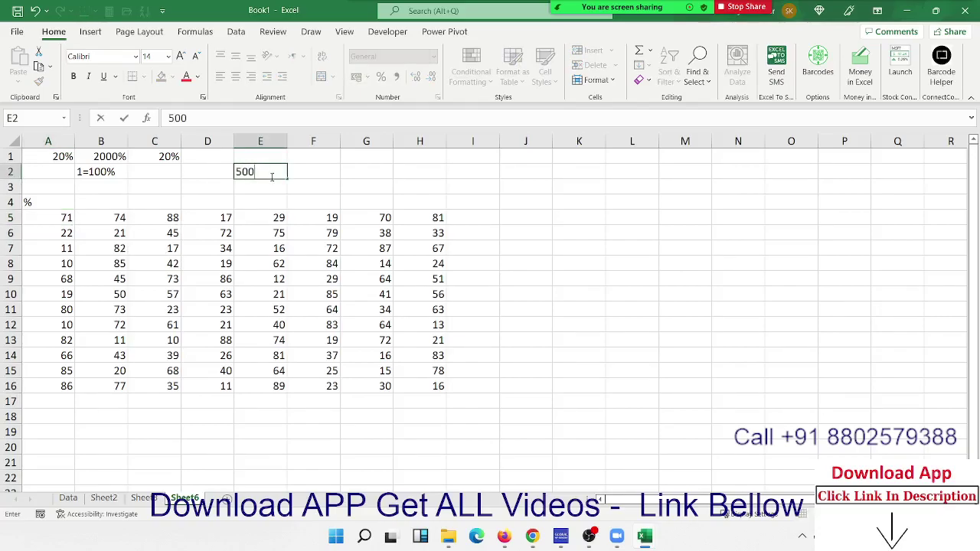
key(Tab)
text(71)
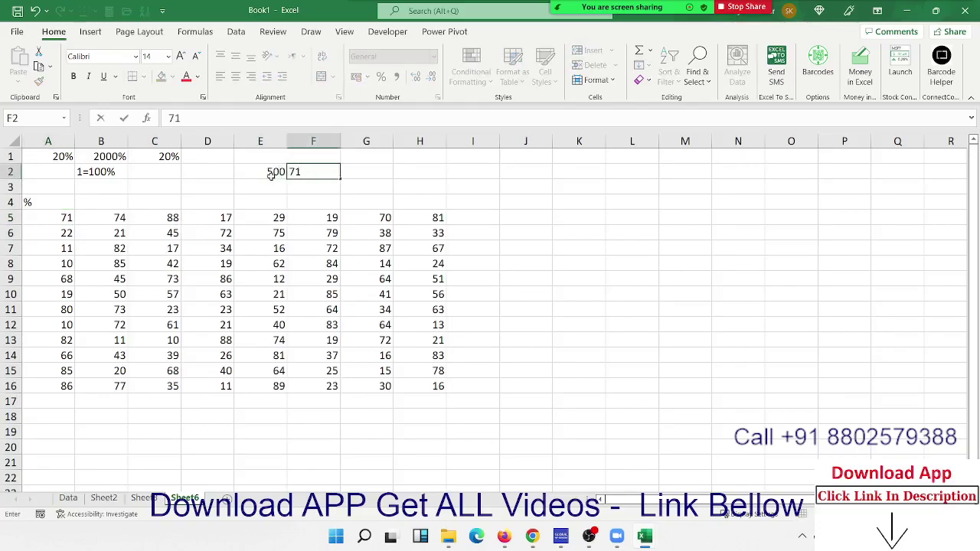
text(%)
key(Return)
key(Up)
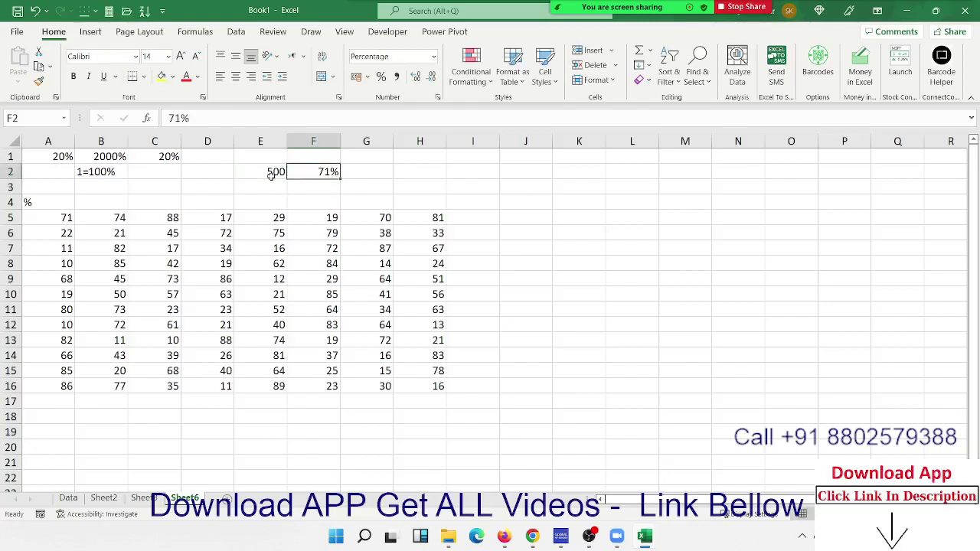
key(Right)
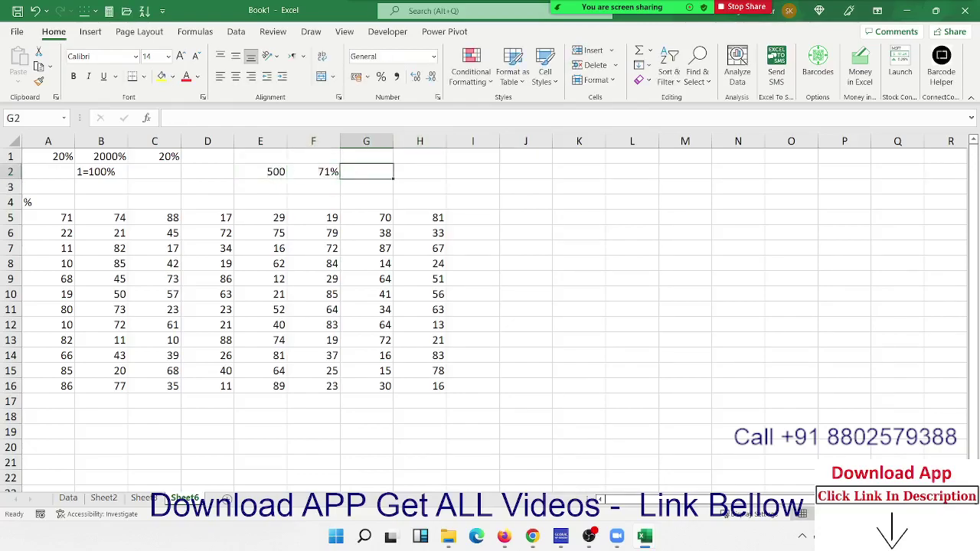
text(=)
key(Left)
key(Left)
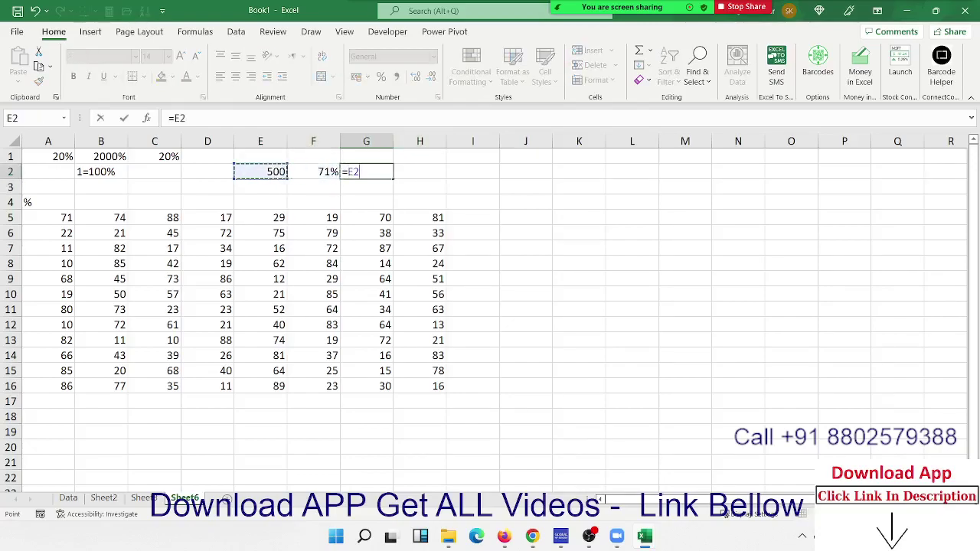
text(*)
key(Left)
key(Return)
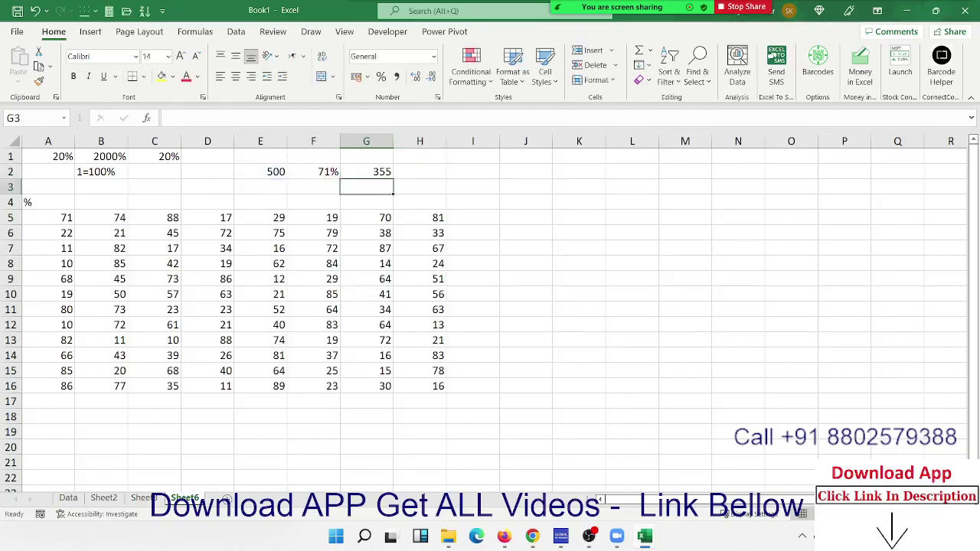
- Enter 71 in F3 and =E2*F3/100 in G3 so it also returns 355
key(Up)
key(Down)
key(Left)
text(71)
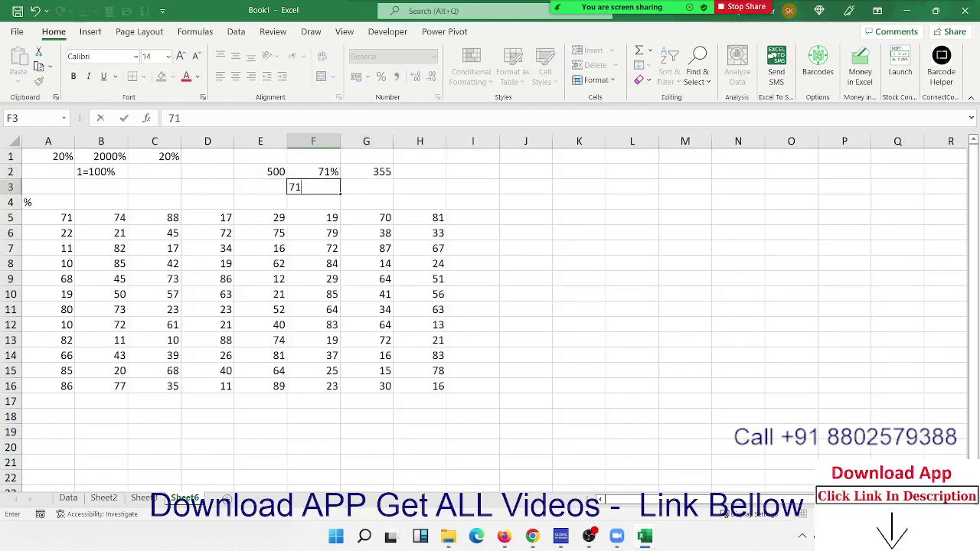
key(Right)
text(=)
key(Left)
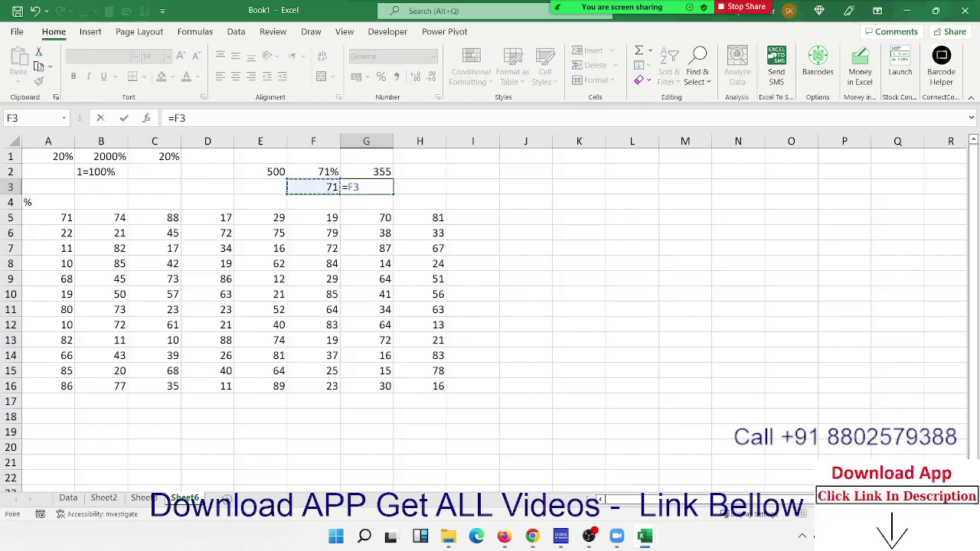
key(Left)
key(Up)
text(*)
key(Left)
key(Return)
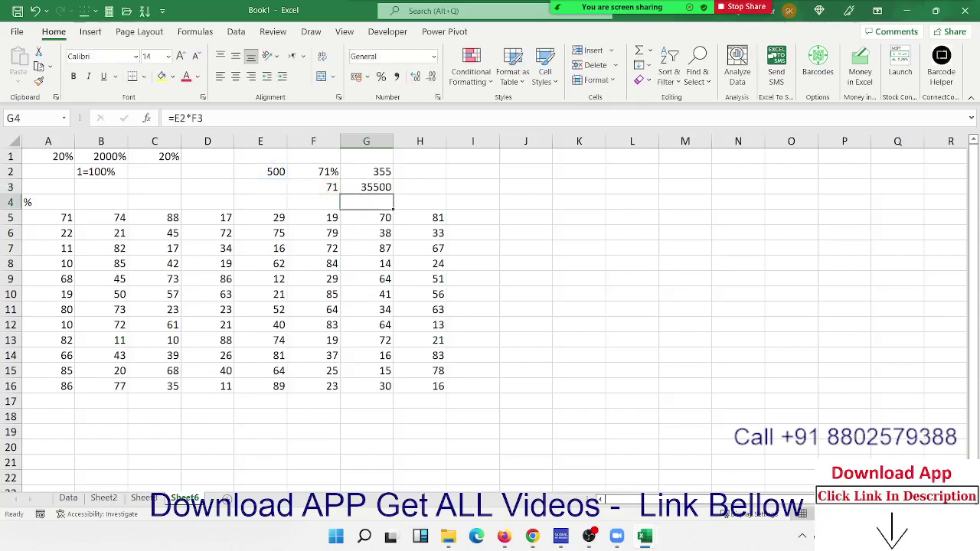
key(Up)
key(F2)
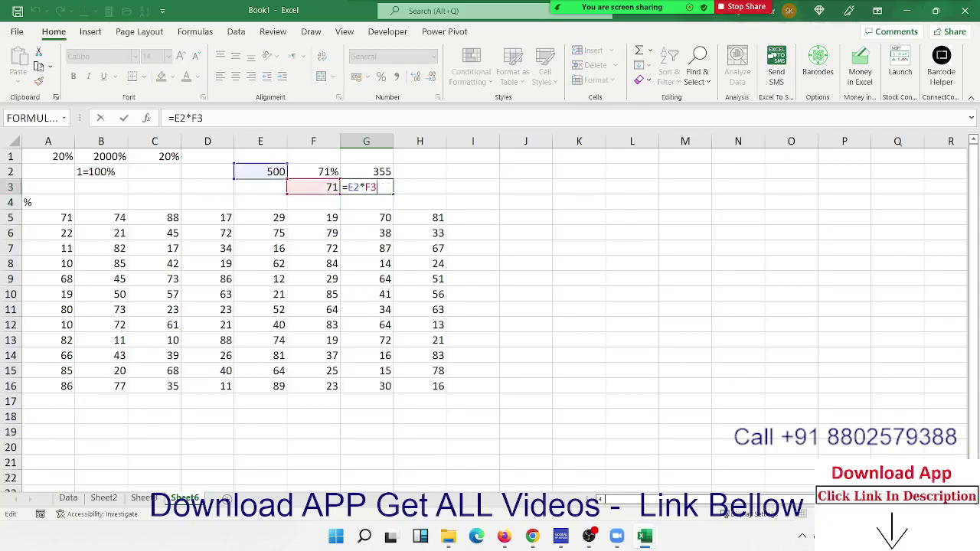
text(/100)
key(Return)
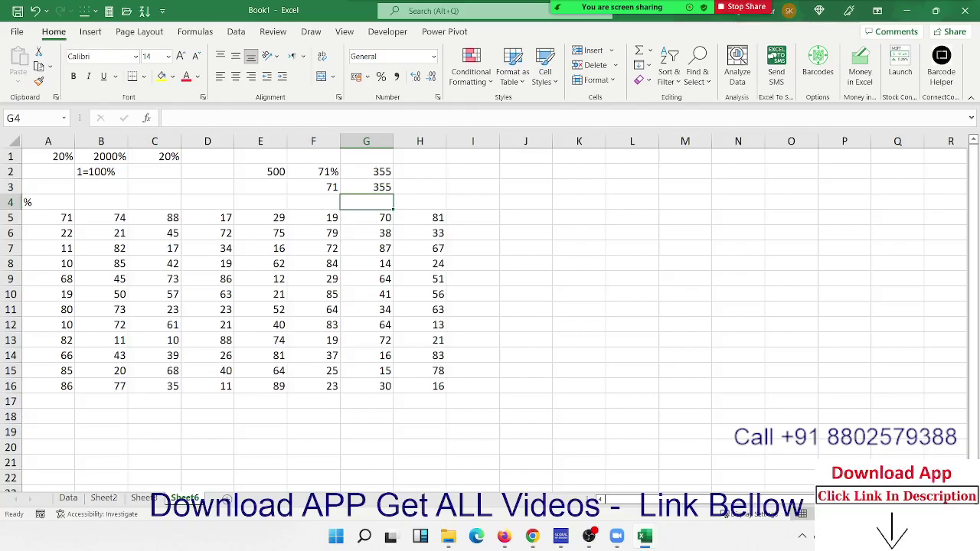
- Check the column G results and select the A5:H16 number block, then just A5
click(366, 186)
key(Down)
key(Down)
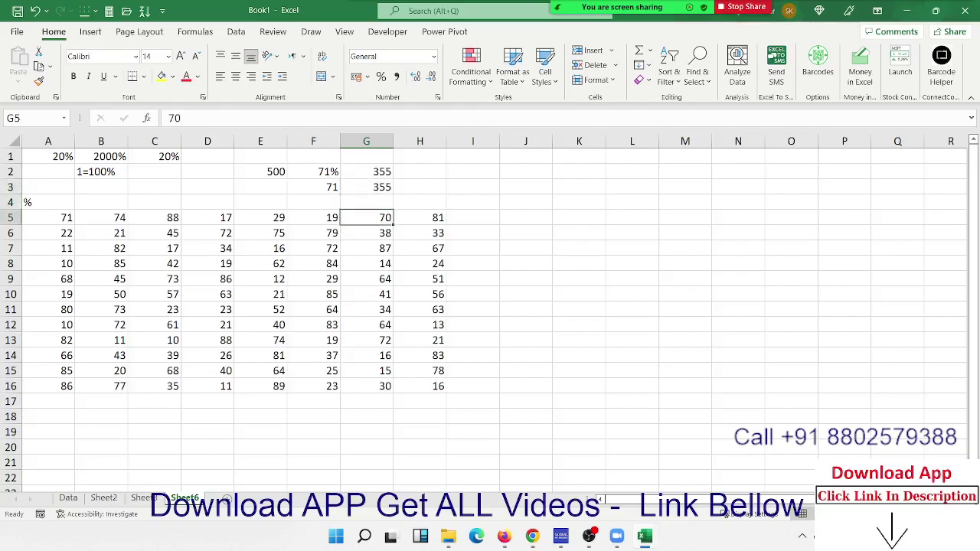
key(Down)
key(Down)
key(Down)
key(Down)
key(Down)
key(Down)
key(Down)
key(Down)
key(Home)
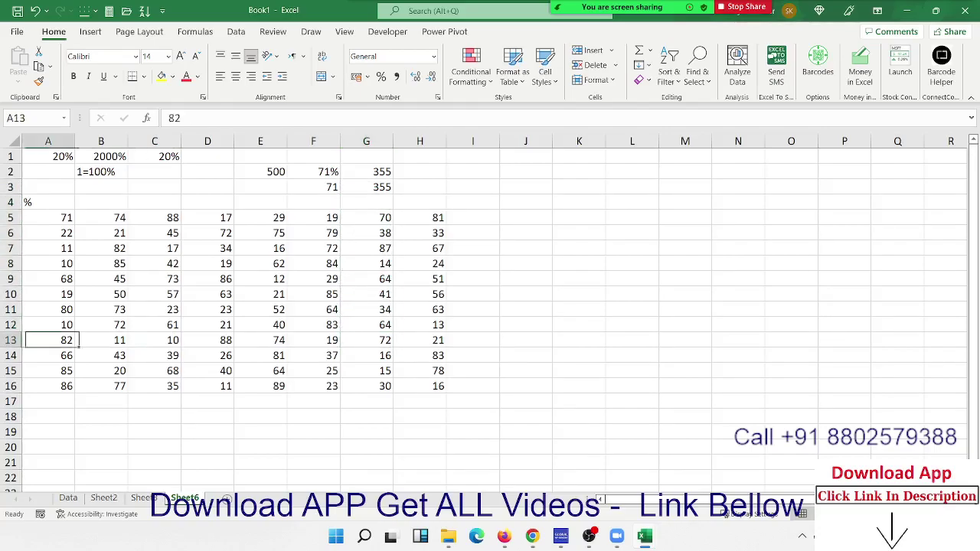
key(Up)
key(Up)
key(Up)
key(Down)
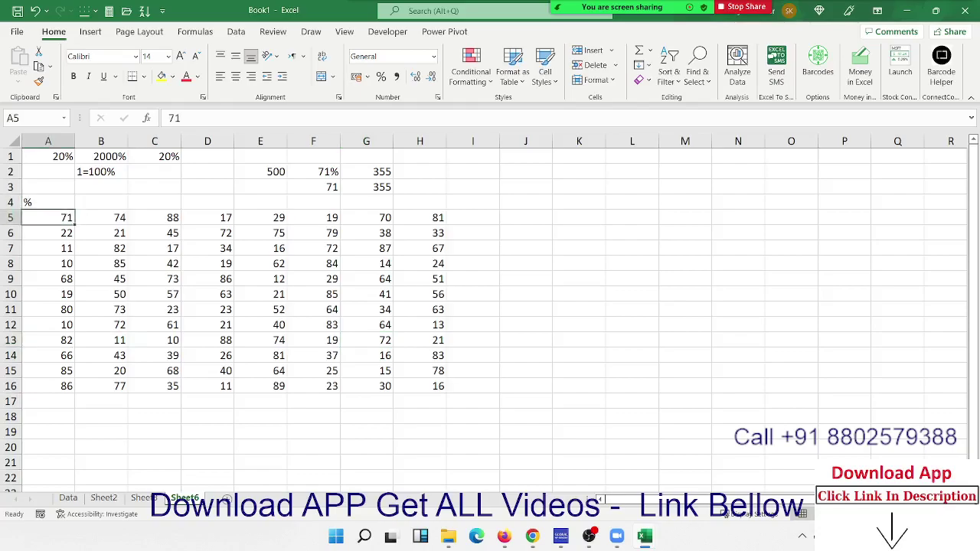
key(ctrl+shift+Right)
key(ctrl+shift+Down)
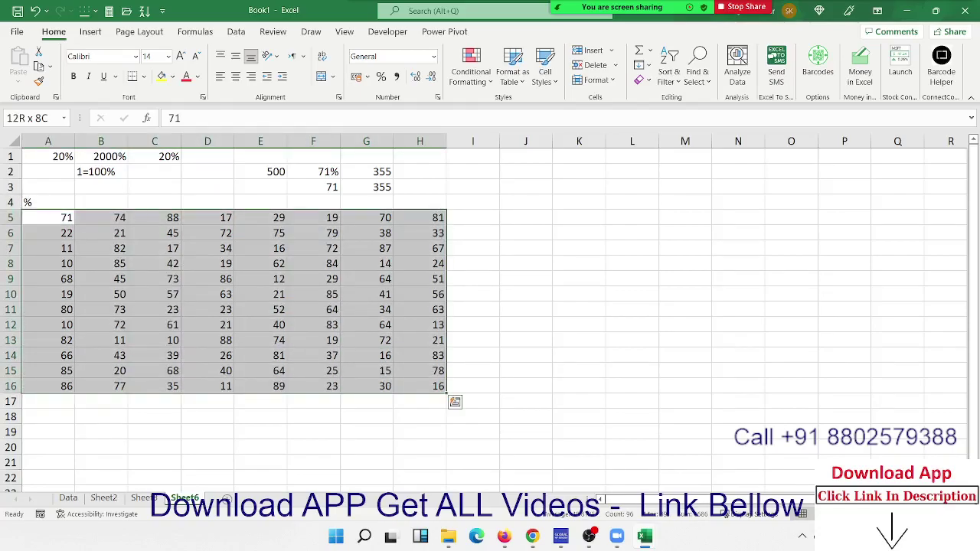
click(47, 218)
- Try 0.71 shown as 71% and then 71% typed in A5, undoing back to 71
key(F2)
text(07)
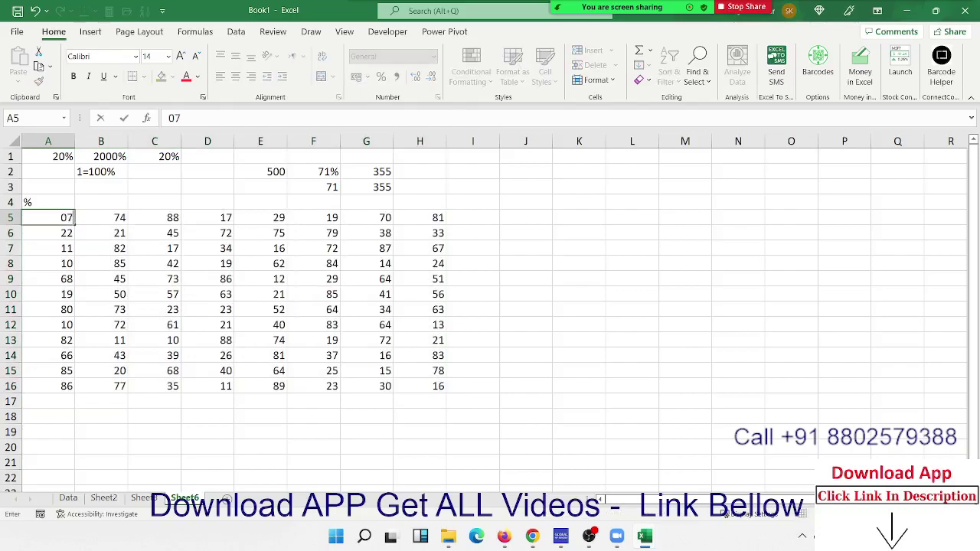
key(Home)
text(0)
text(0.)
text(71)
key(ctrl+Return)
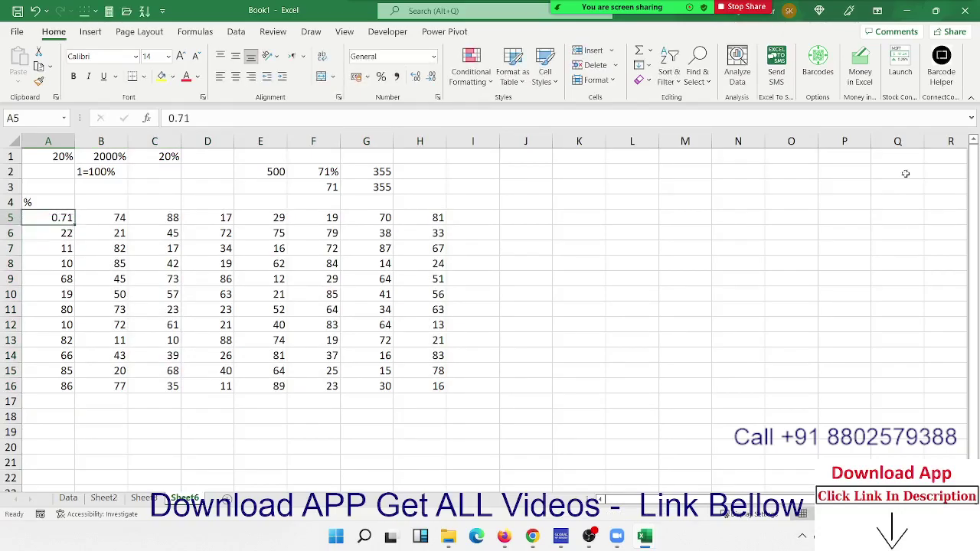
click(380, 76)
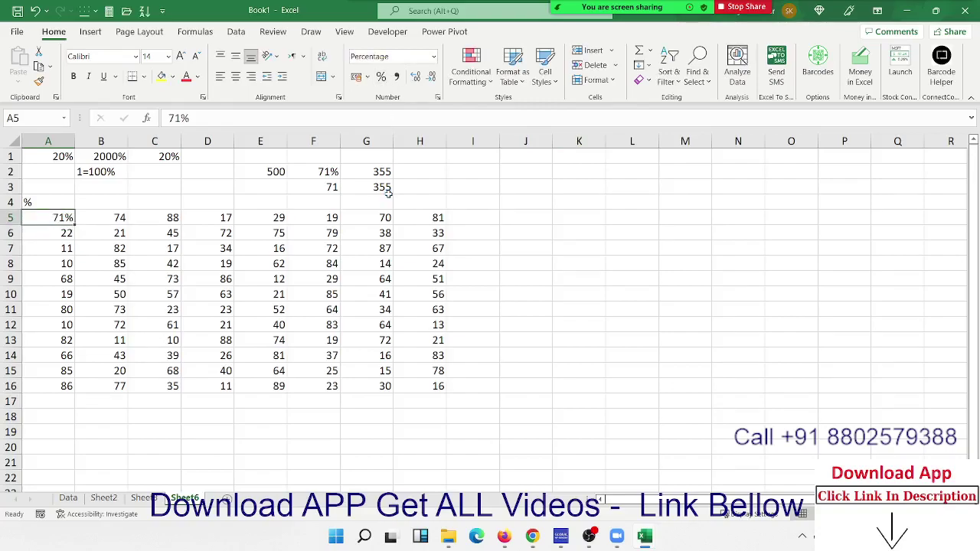
key(ctrl+z)
key(ctrl+z)
click(221, 119)
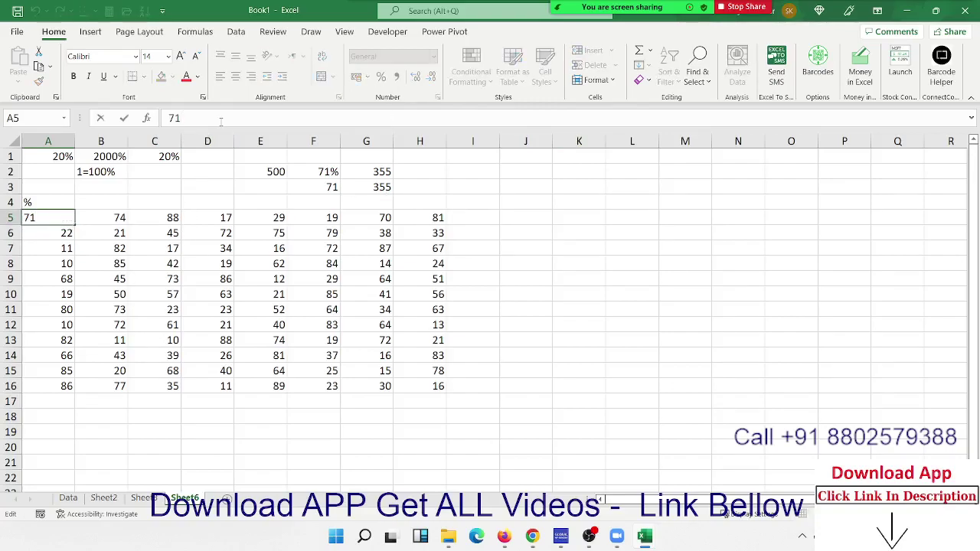
text(%)
key(Return)
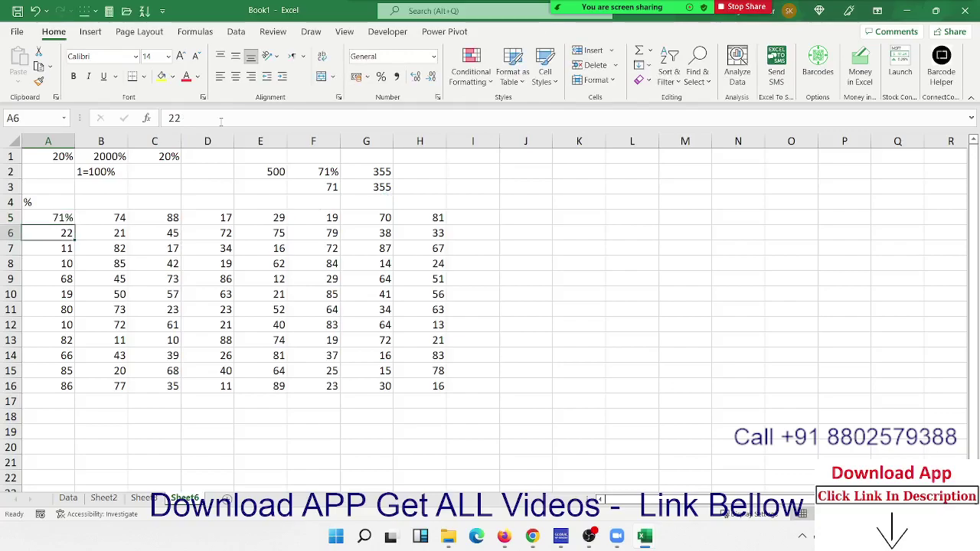
key(ctrl+z)
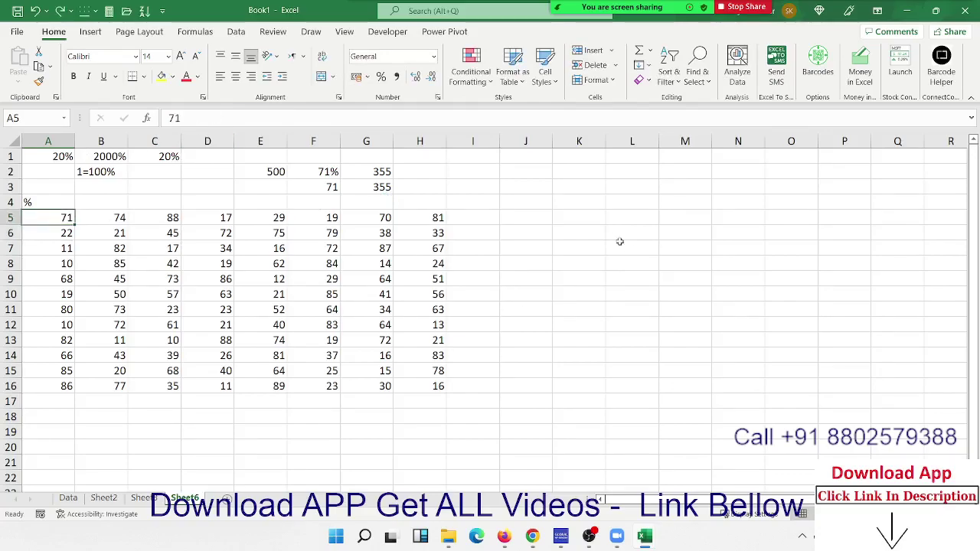
- Put the divisor 100 in J6 and copy it
click(539, 233)
text(100)
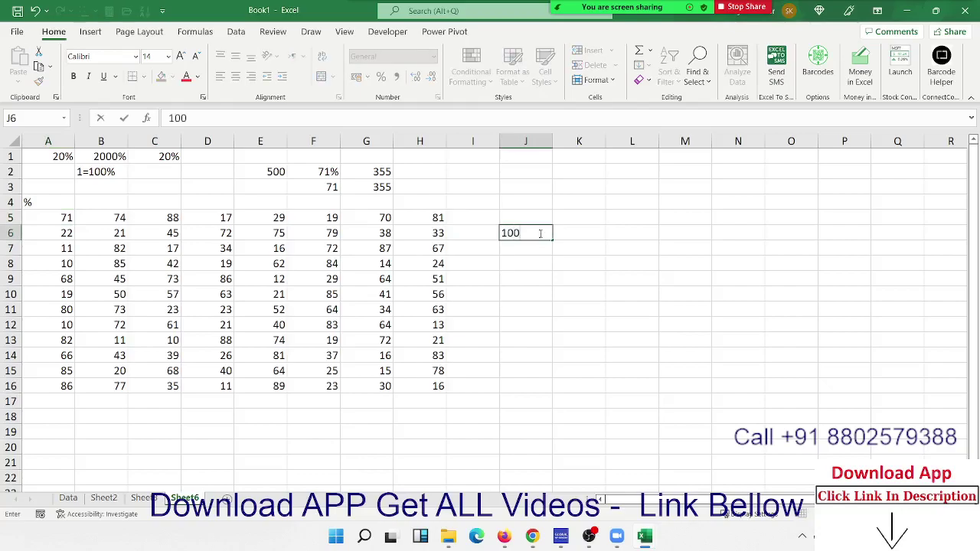
key(Return)
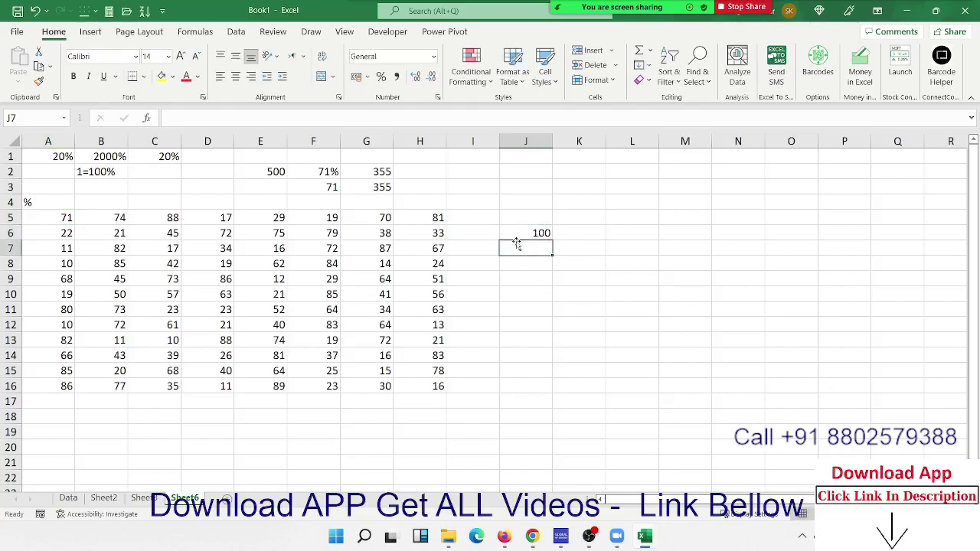
click(520, 234)
key(ctrl+c)
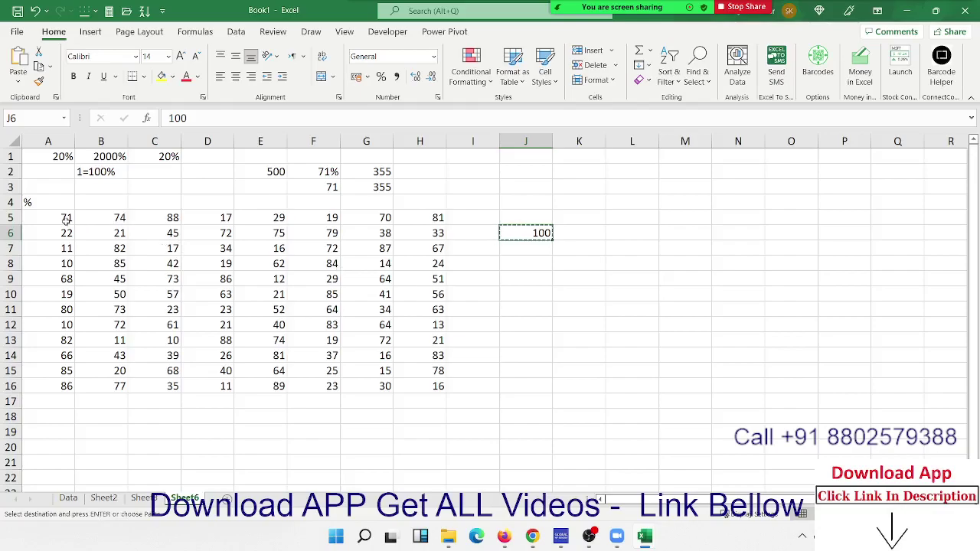
- Divide A5:H16 by 100 with Paste Special Divide and apply Percent Style
mouse_move(66, 221)
mouse_down()
mouse_move(481, 363)
mouse_move(481, 392)
mouse_up()
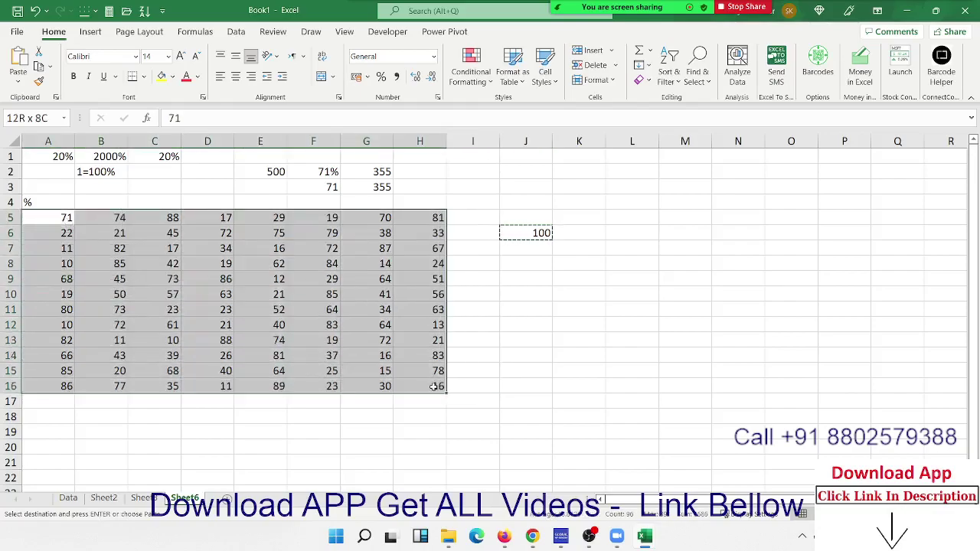
right_click(363, 339)
click(381, 244)
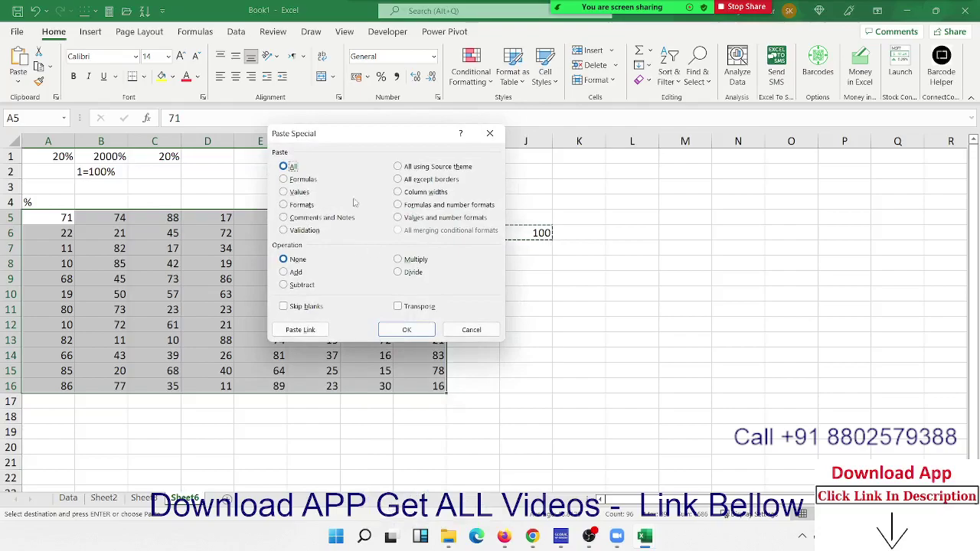
click(398, 273)
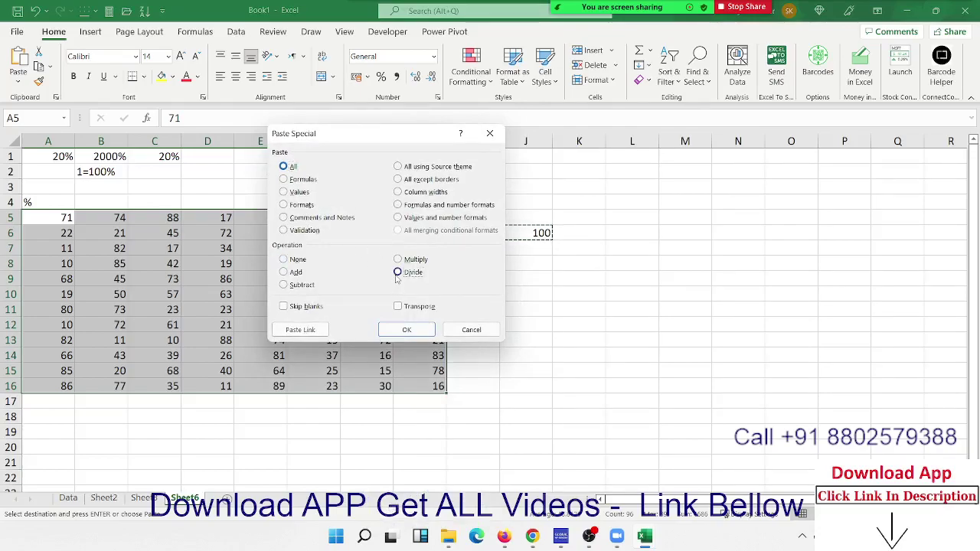
drag(371, 138, 699, 174)
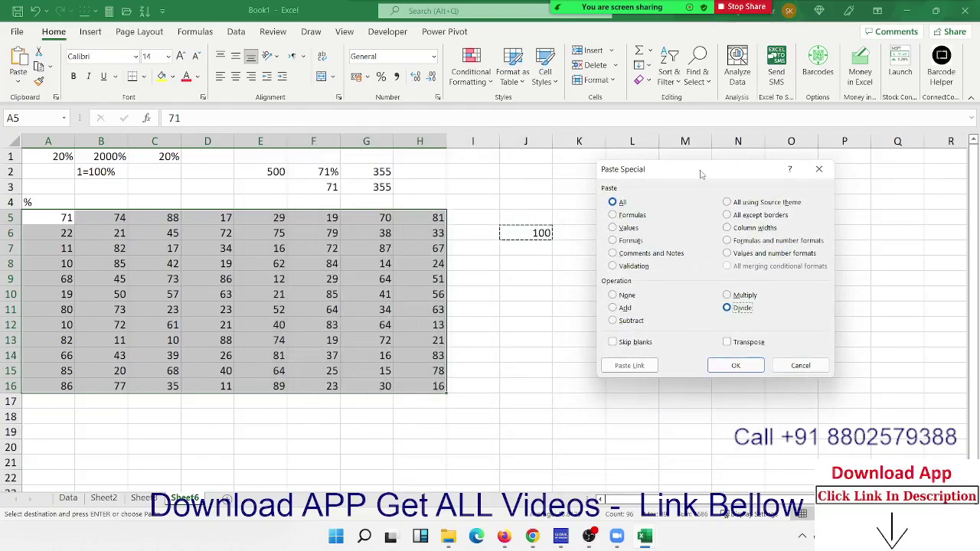
click(747, 365)
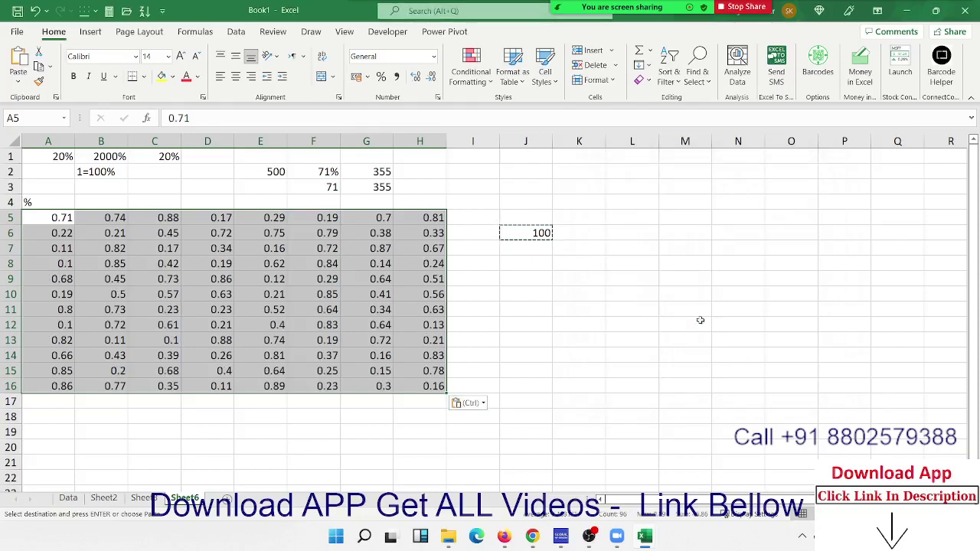
click(382, 77)
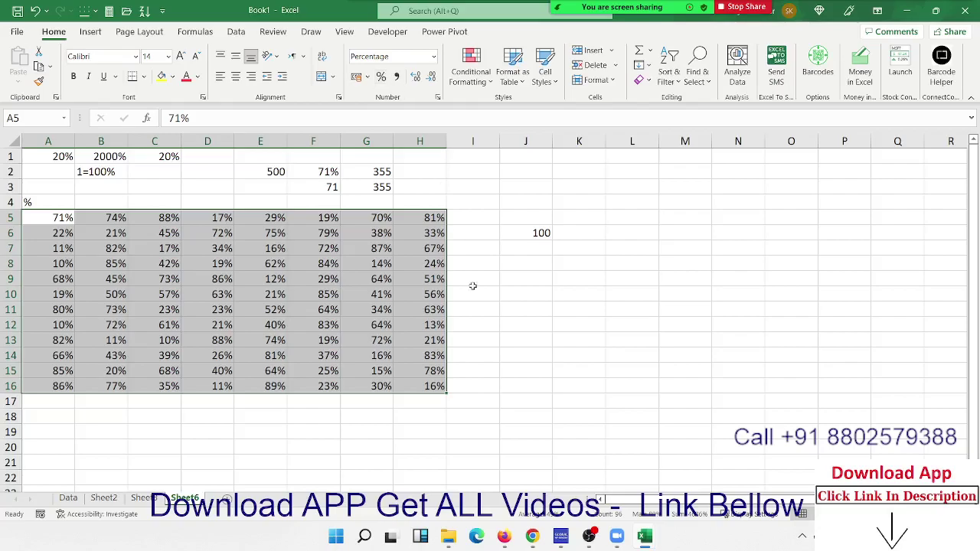
click(143, 497)
- Review the B4:F9 block on Sheet3, return to Sheet6, and add a new blank sheet
drag(313, 279, 90, 196)
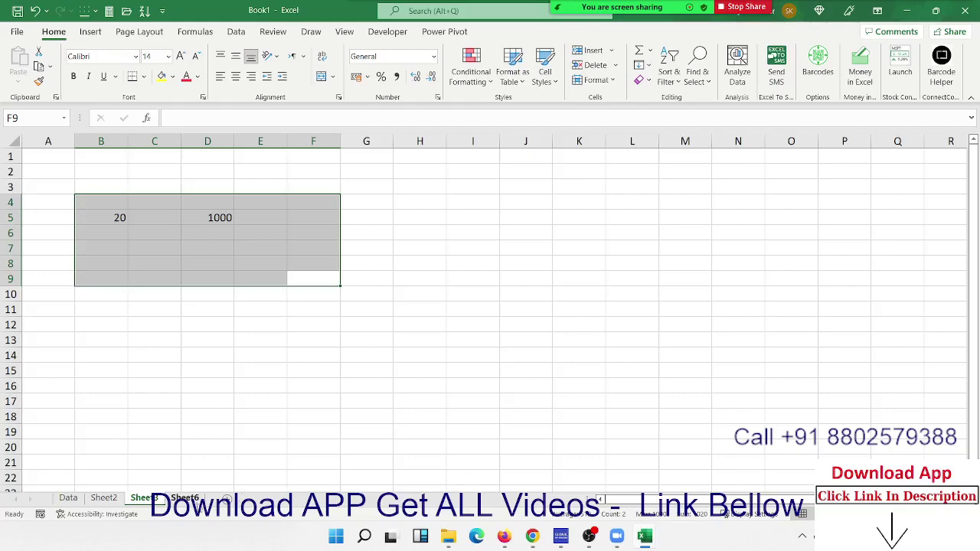
click(195, 502)
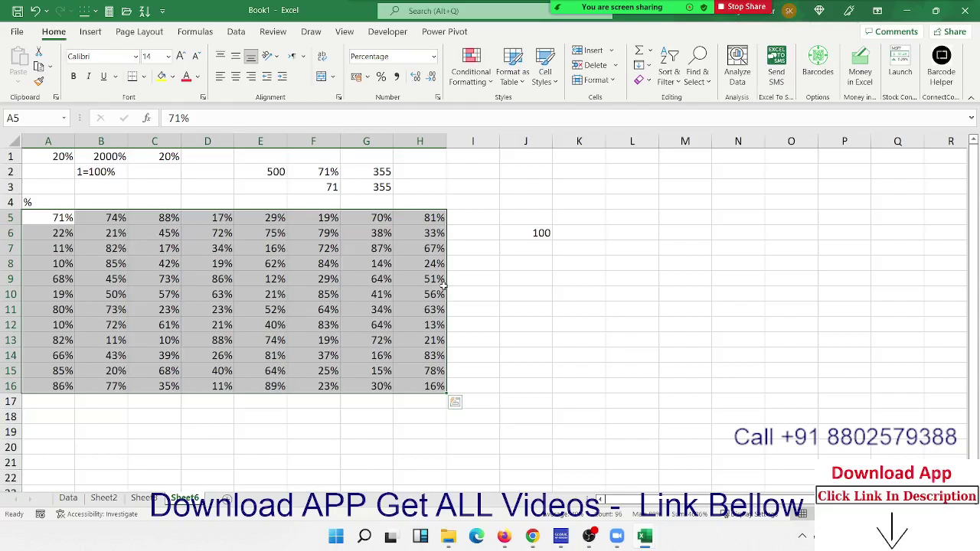
click(385, 220)
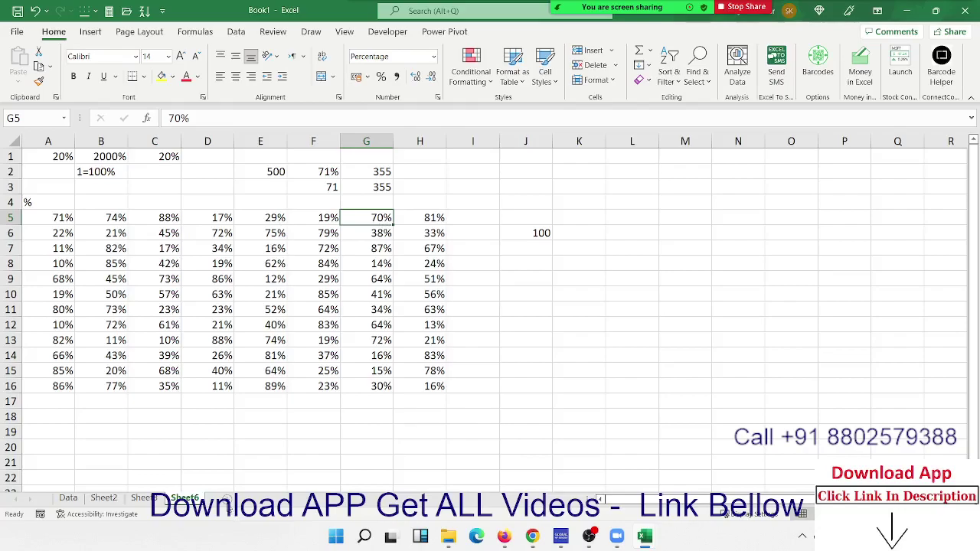
click(229, 499)
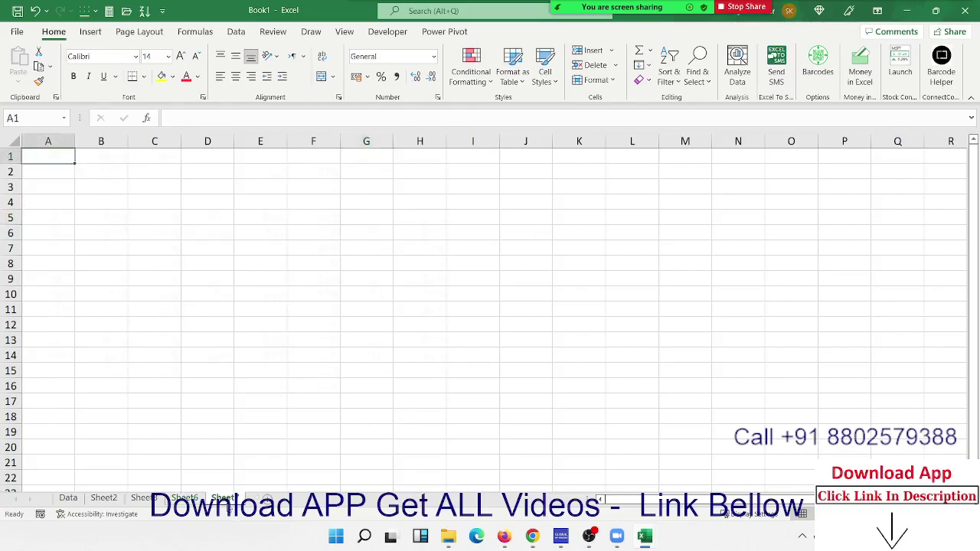
- Type the title 'Advanced Excel with Formulas' in B2 of the new sheet
click(125, 175)
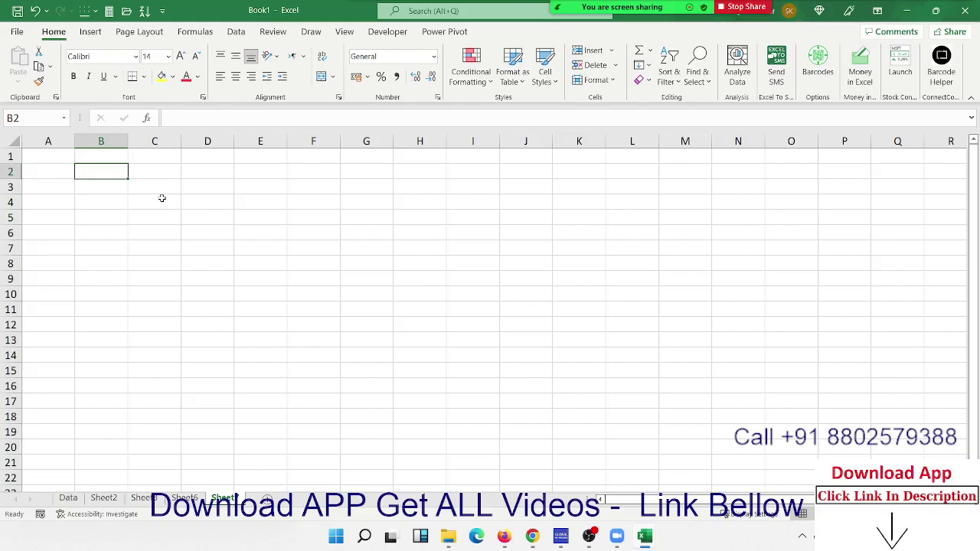
text(Ad)
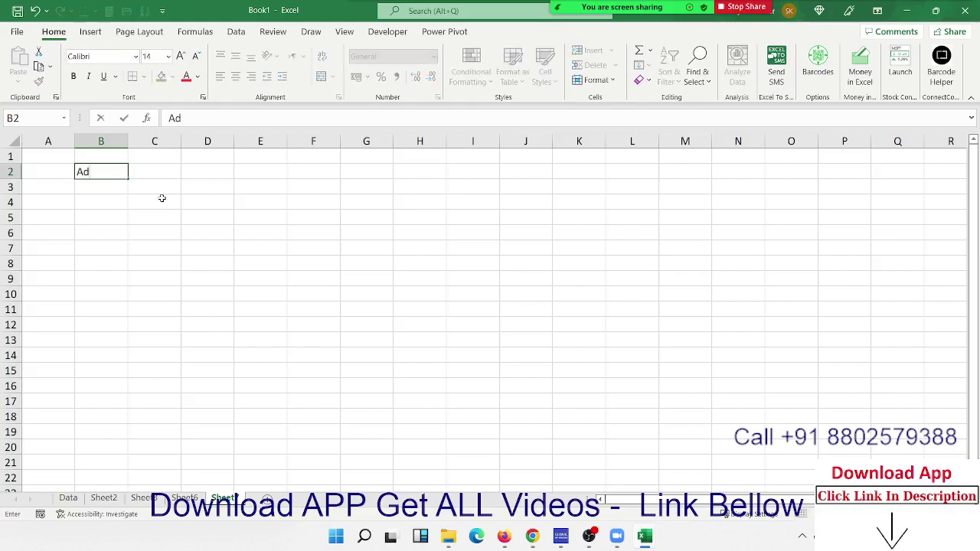
text(van)
text(ced Excel)
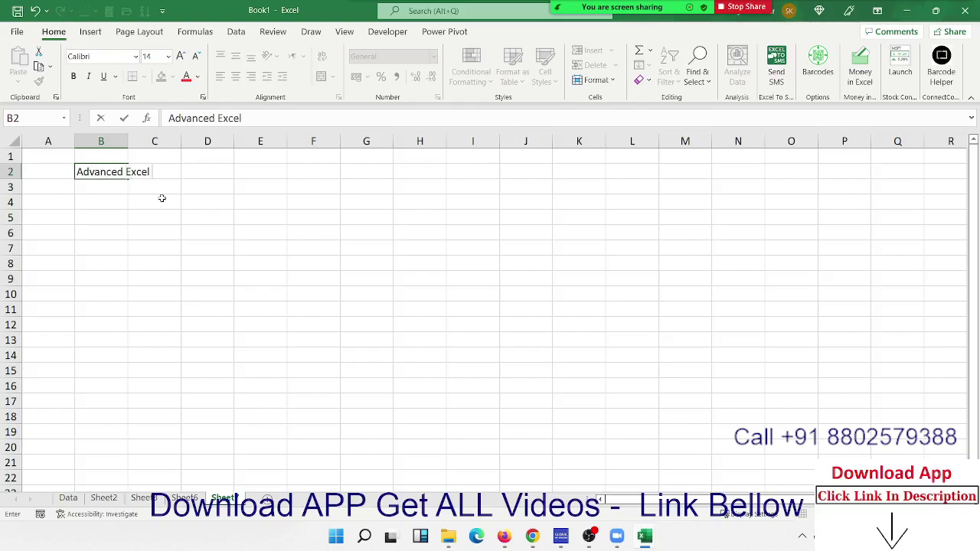
text( with F)
text(ormulas)
key(Return)
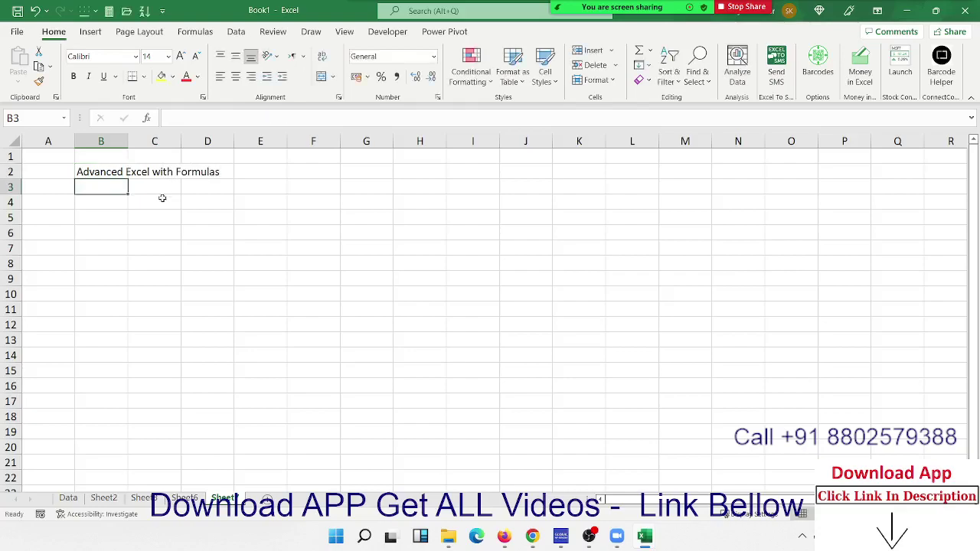
- Flip through Sheet6, Sheet3 and Sheet2, return to the titled sheet, then switch to Chrome
click(185, 499)
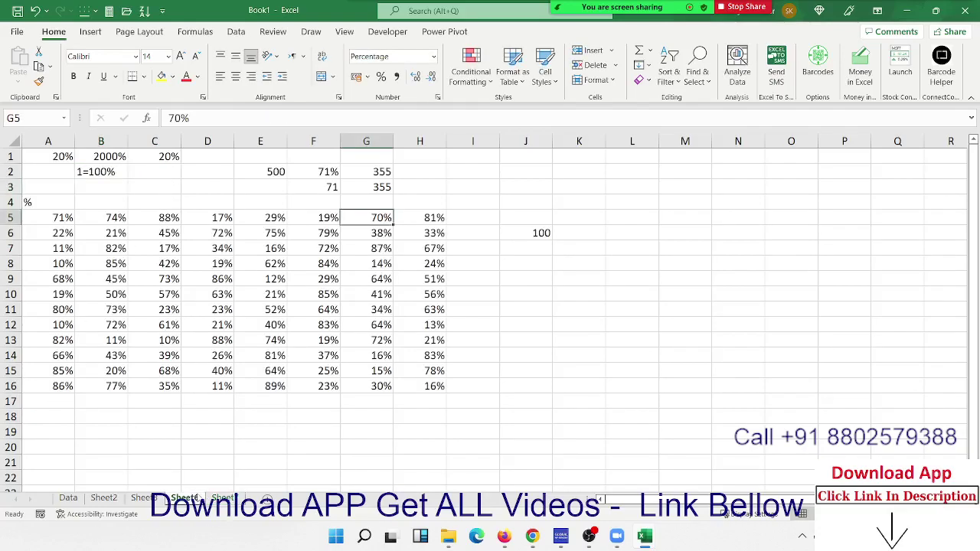
click(143, 499)
click(103, 498)
key(ctrl+Page_Down)
key(ctrl+Page_Down)
key(ctrl+Page_Down)
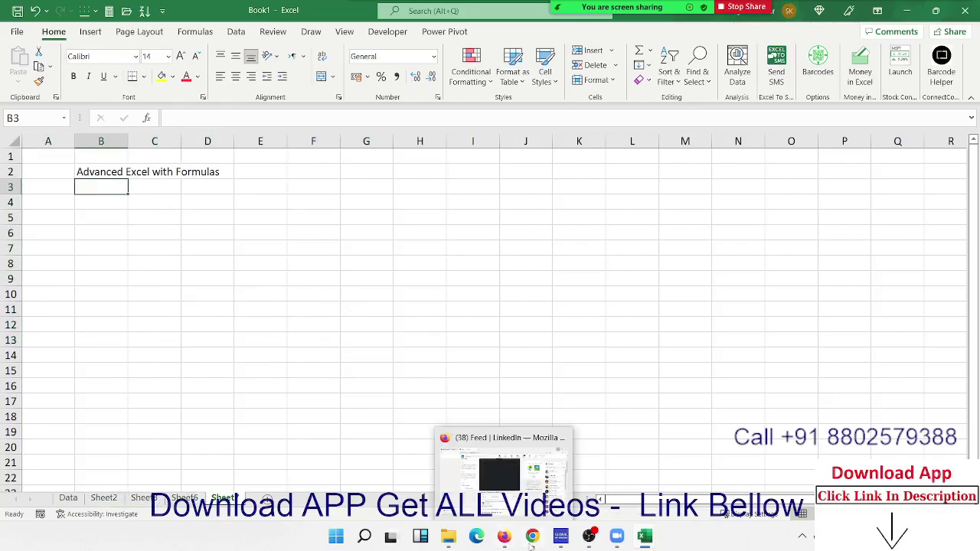
click(505, 540)
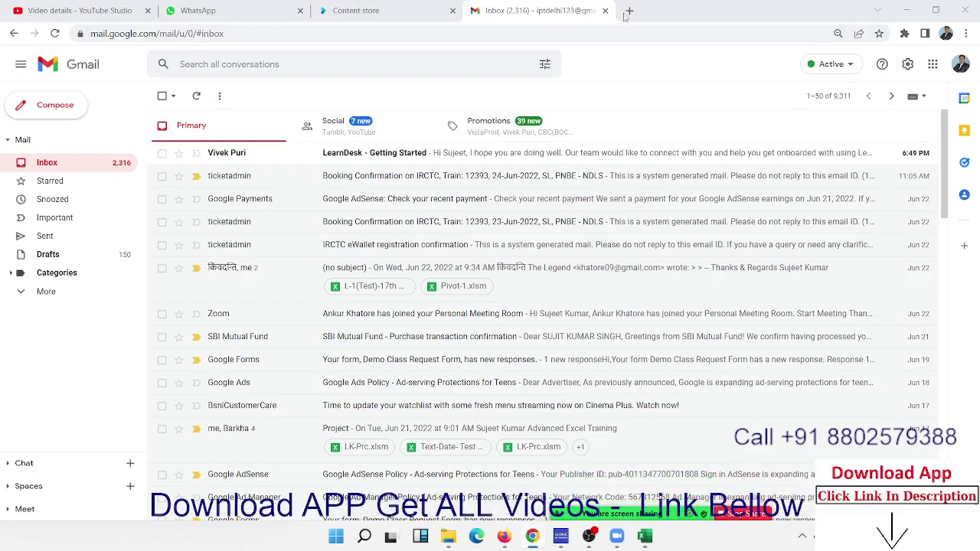
- Load iptindia.com in a new tab and go to its Live Class page, dismissing the ad
click(629, 10)
text(ipt)
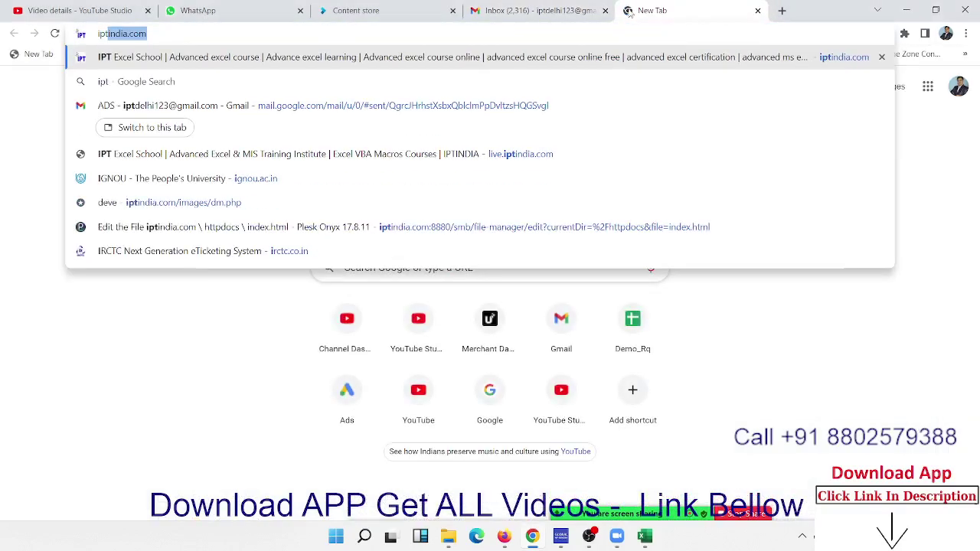
key(Return)
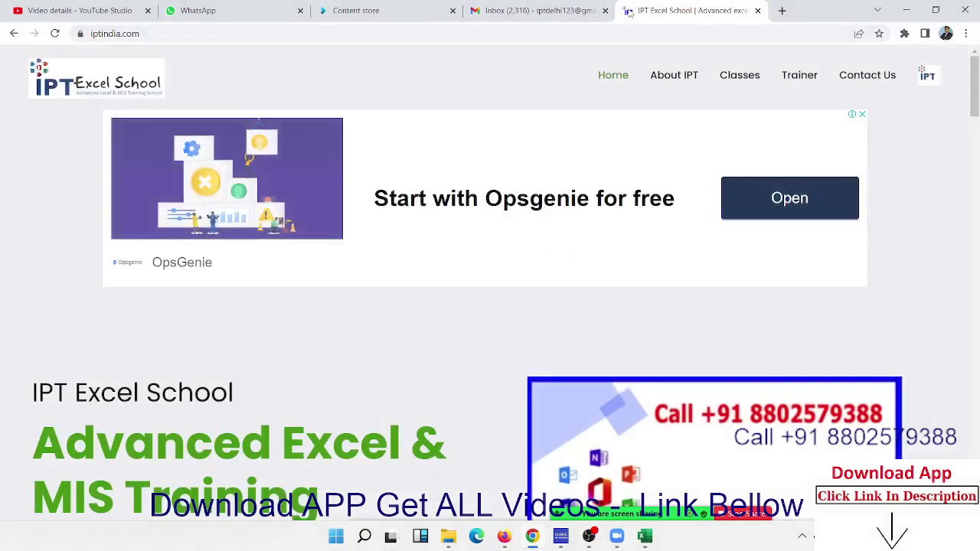
scroll(578, 184, down, 3)
scroll(575, 193, down, 3)
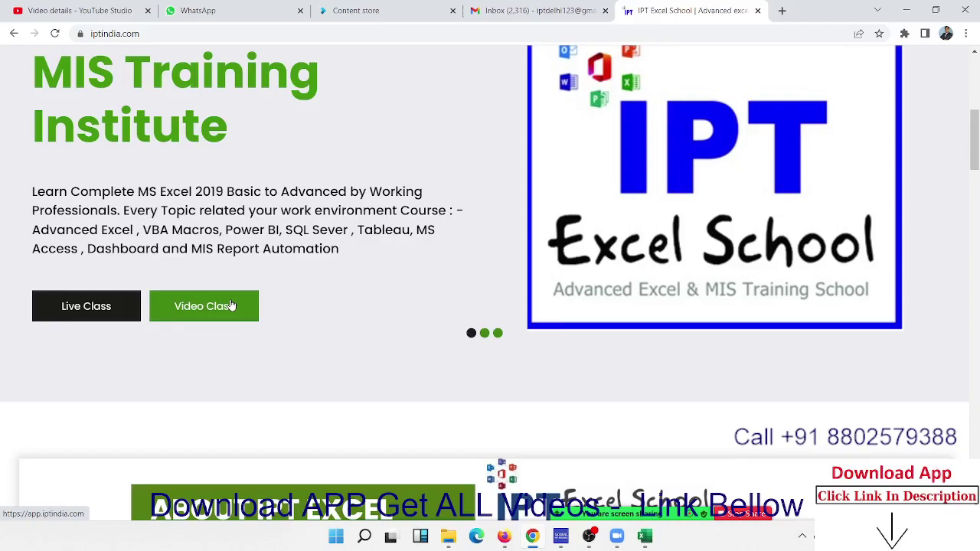
click(66, 315)
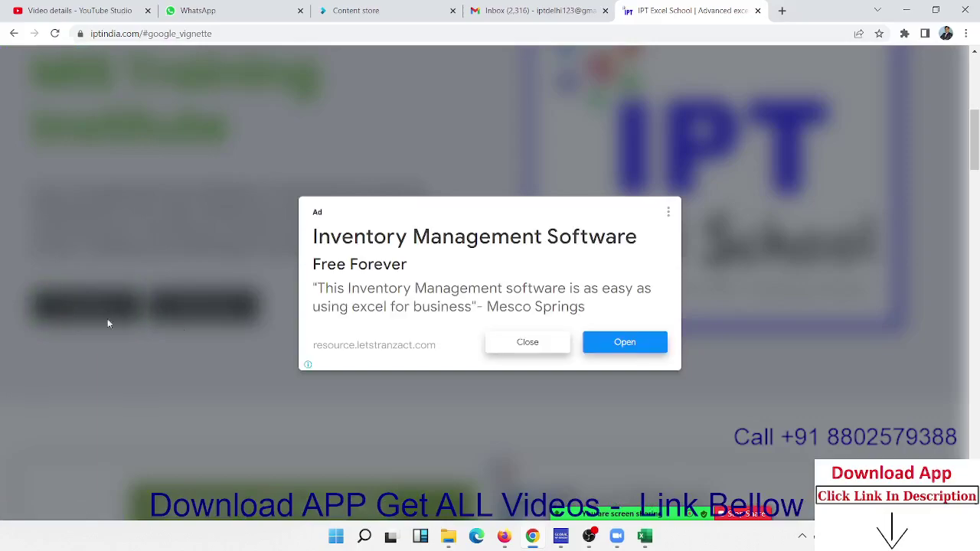
click(536, 346)
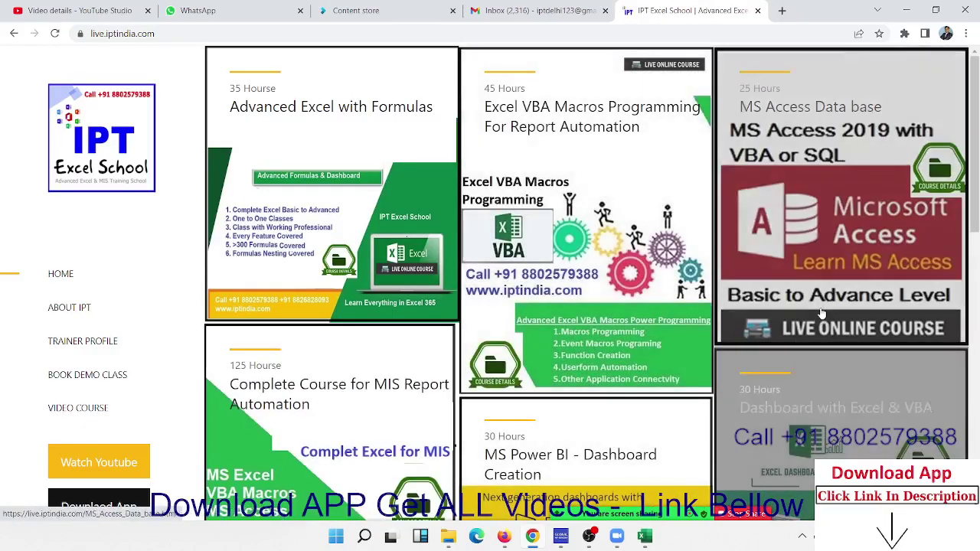
- Browse the live classes and open the Advanced Excel with Formulas course page
scroll(820, 312, down, 5)
scroll(820, 312, down, 5)
scroll(820, 312, up, 10)
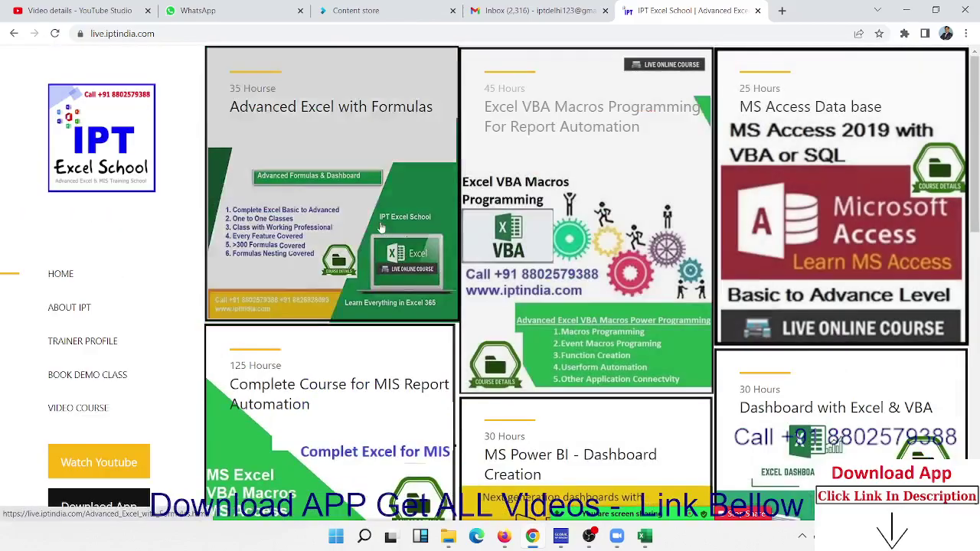
click(353, 166)
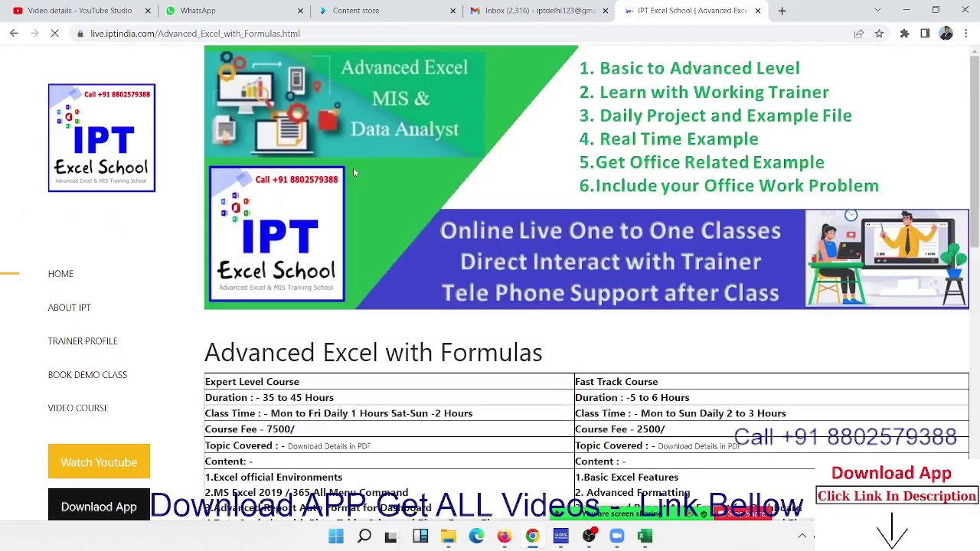
- Scroll the course table and select the Duration line, picking out the number 35
scroll(546, 333, down, 3)
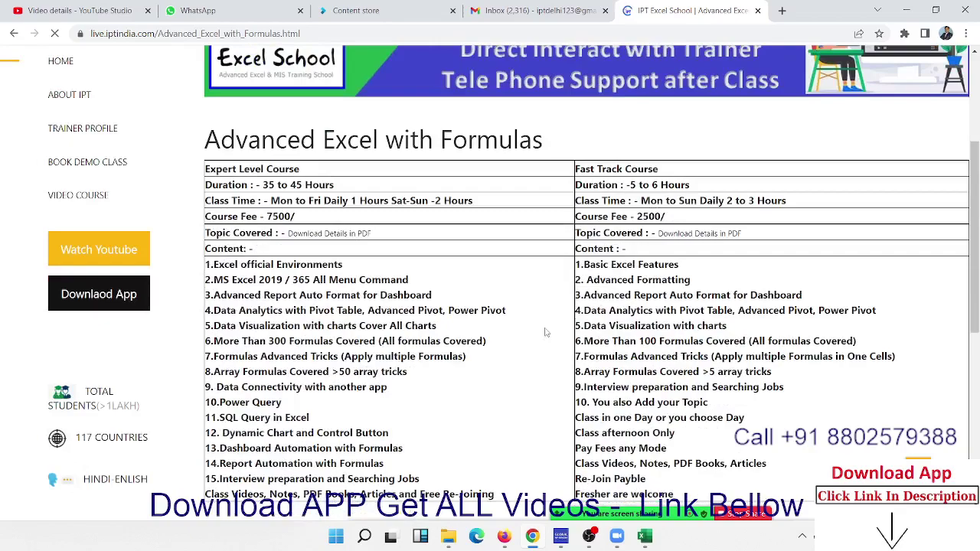
triple_click(271, 185)
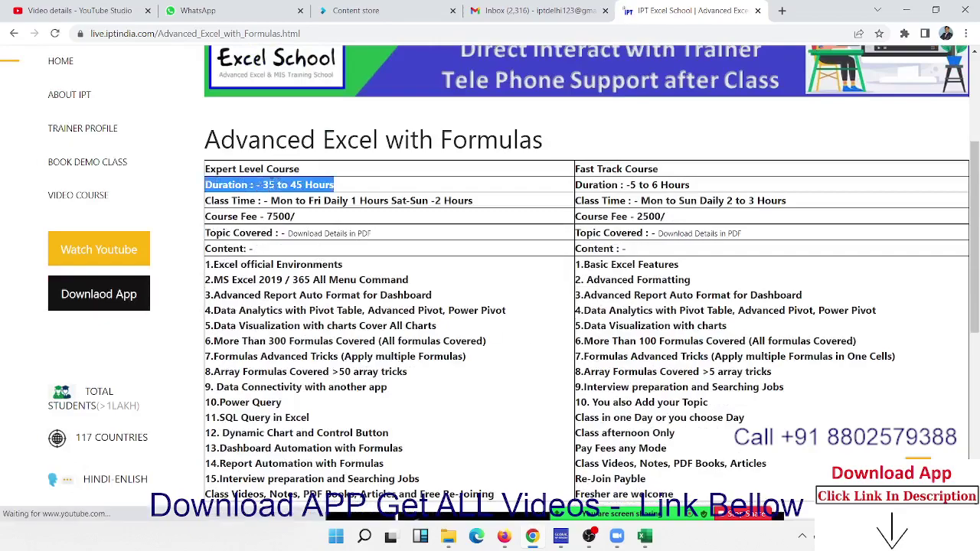
click(274, 184)
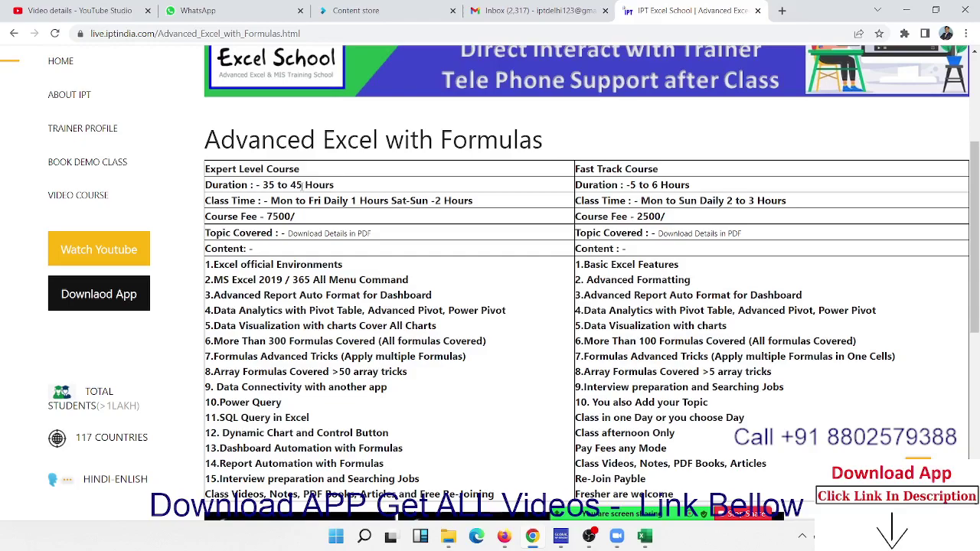
triple_click(303, 185)
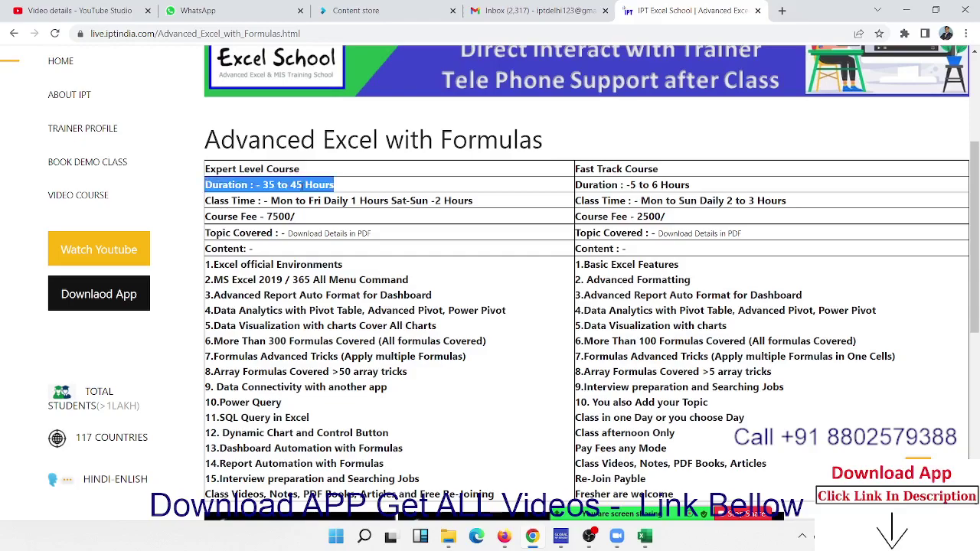
click(289, 188)
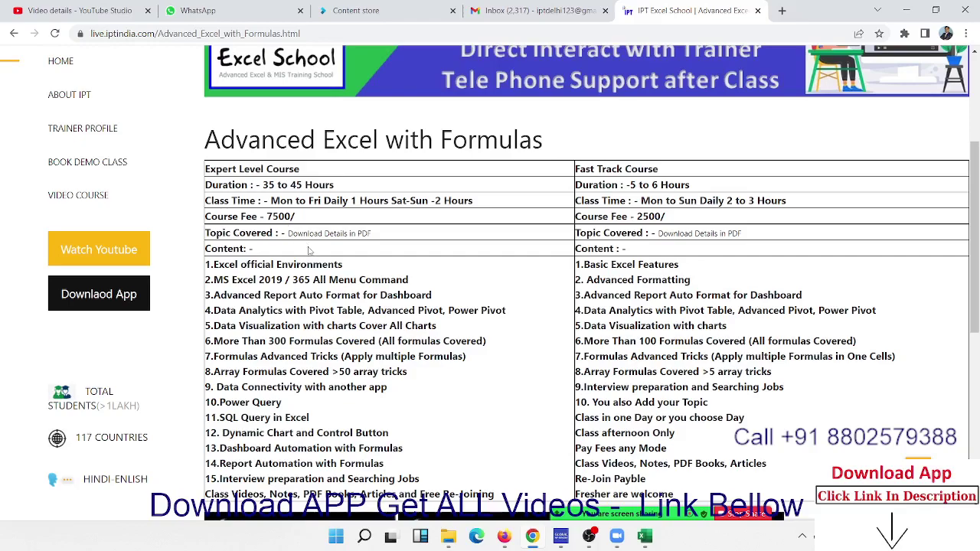
drag(342, 264, 205, 264)
click(339, 307)
double_click(340, 308)
triple_click(273, 185)
double_click(273, 184)
- Load the Google Play listing for EXCEL MIS TRAINING in a new tab and scroll through it
click(782, 10)
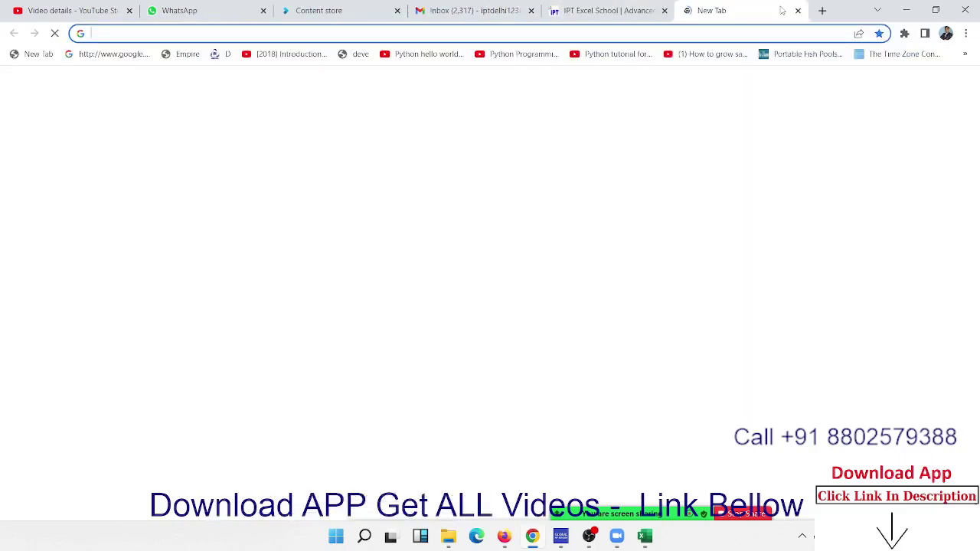
text(pl)
key(Return)
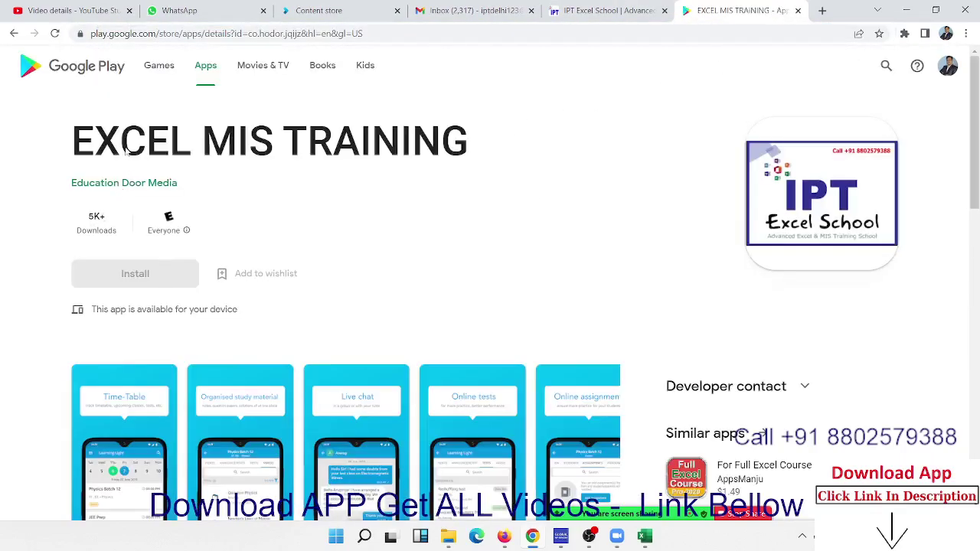
double_click(126, 150)
scroll(320, 204, down, 3)
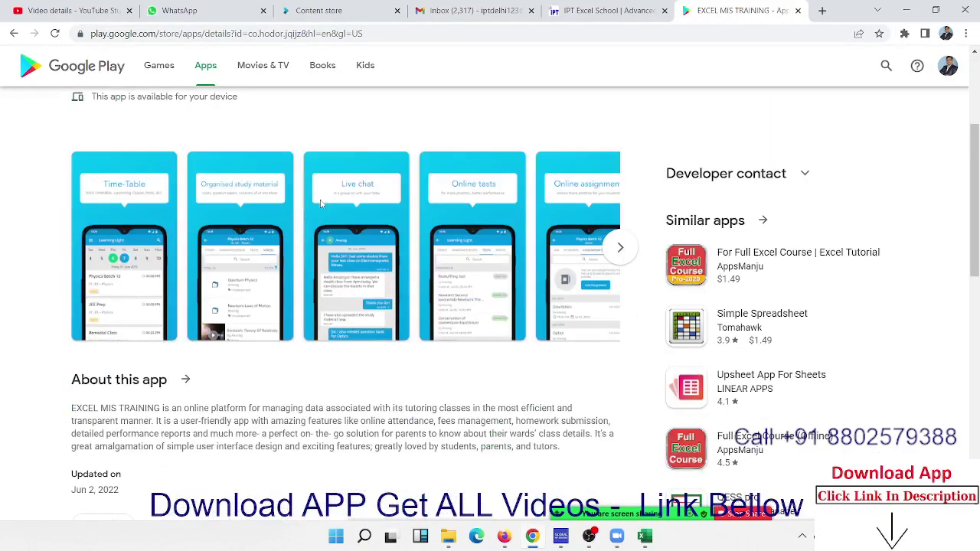
scroll(321, 204, down, 3)
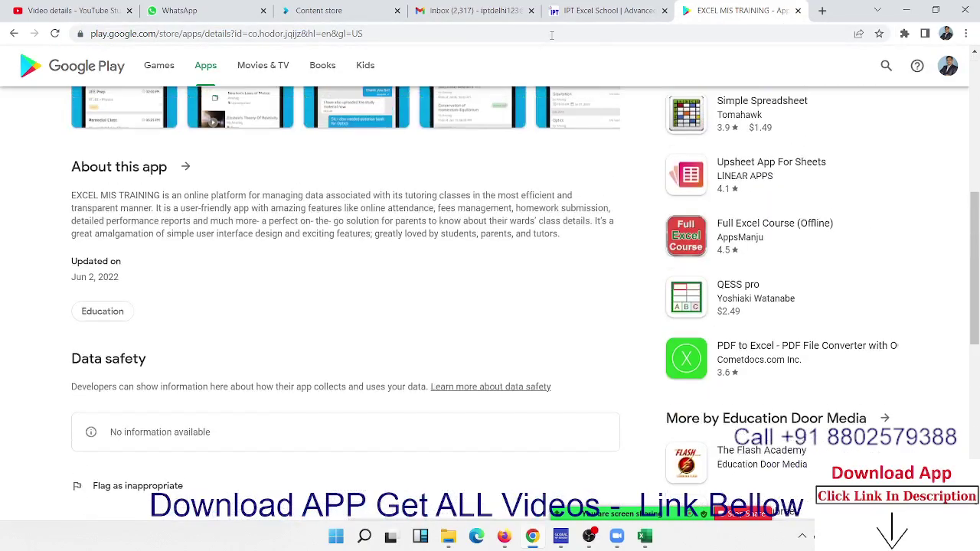
- Back on the IPT course tab, select the Duration line, then bring Excel forward
click(583, 13)
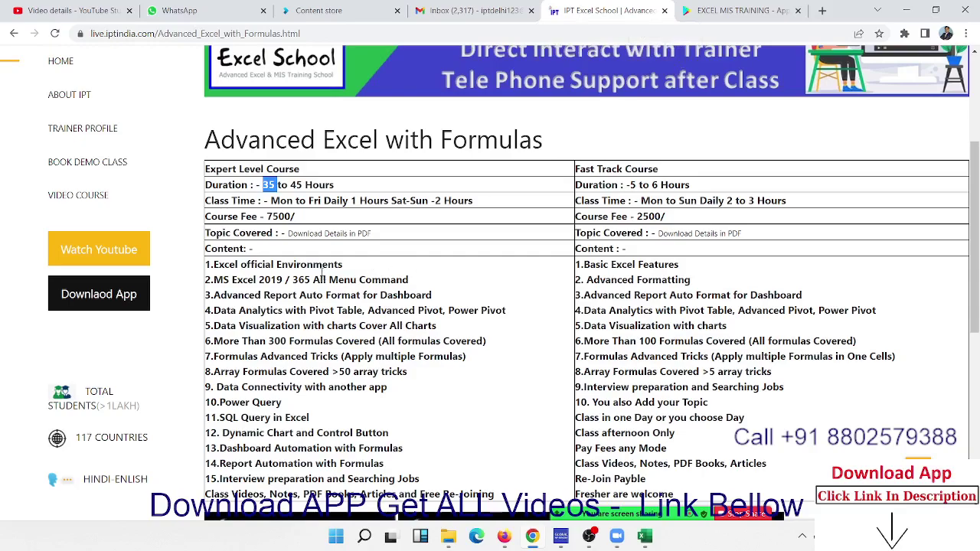
triple_click(288, 187)
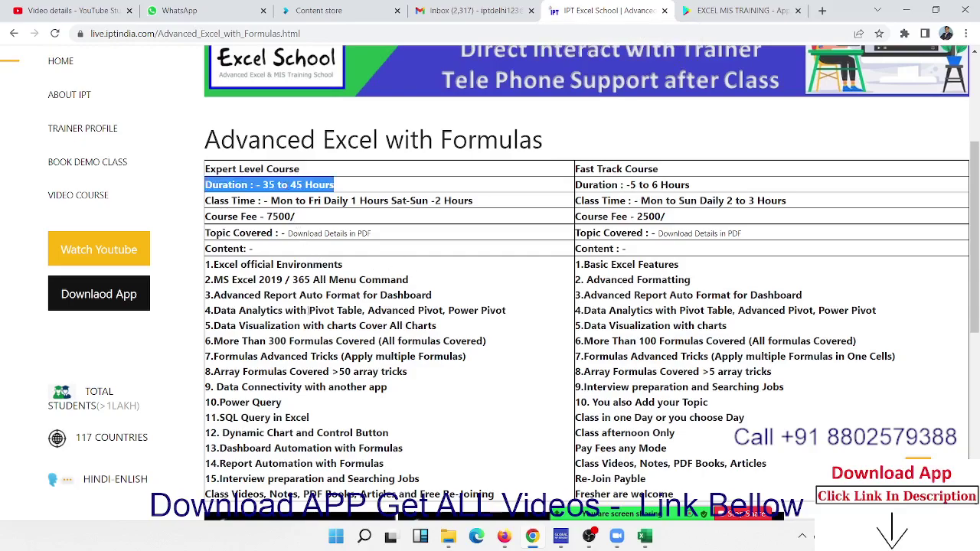
mouse_move(644, 536)
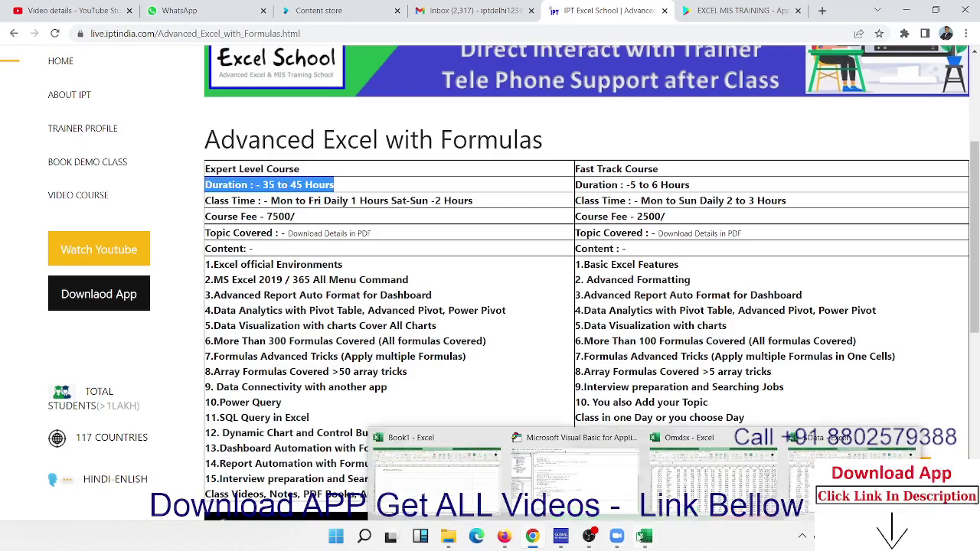
click(441, 491)
- Bring Book1 forward and flip through the Draw, Review, Data, Formulas and Page Layout tabs
click(368, 281)
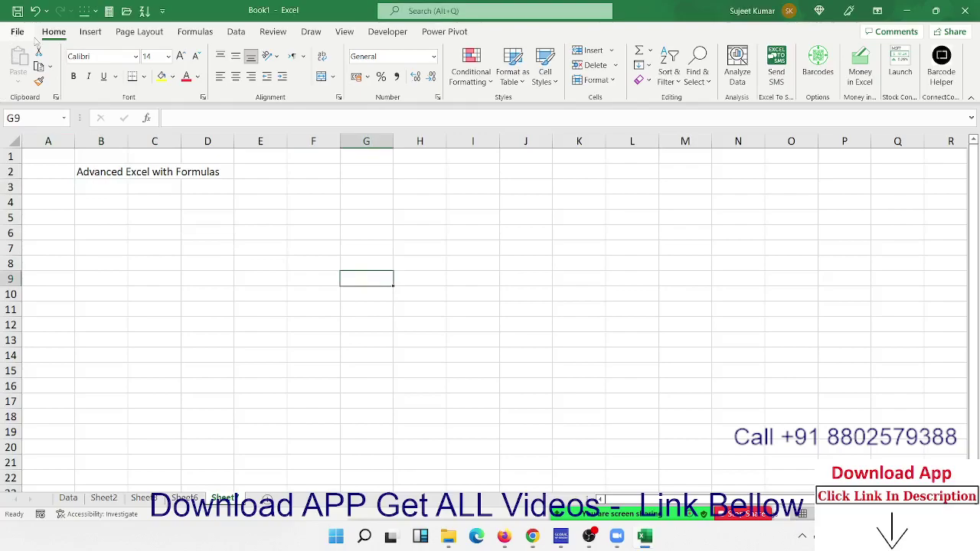
click(310, 31)
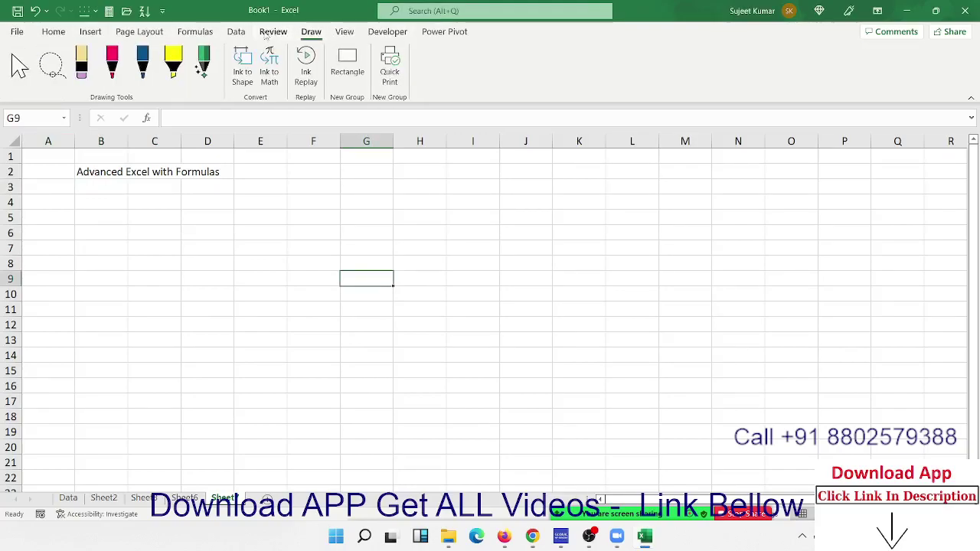
click(273, 31)
click(238, 31)
click(195, 32)
click(140, 31)
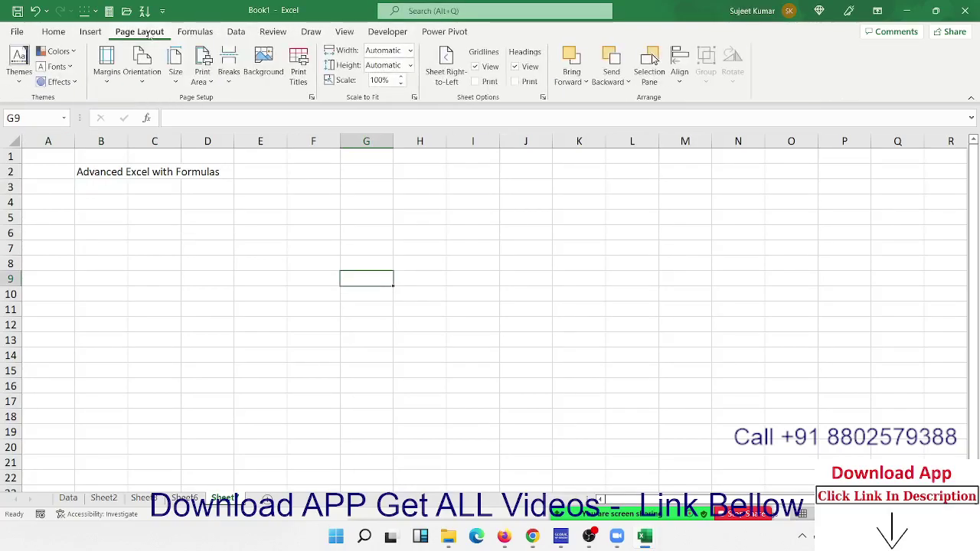
- On Formulas, browse the Date & Time function list, then close it and select B3
click(205, 32)
click(217, 75)
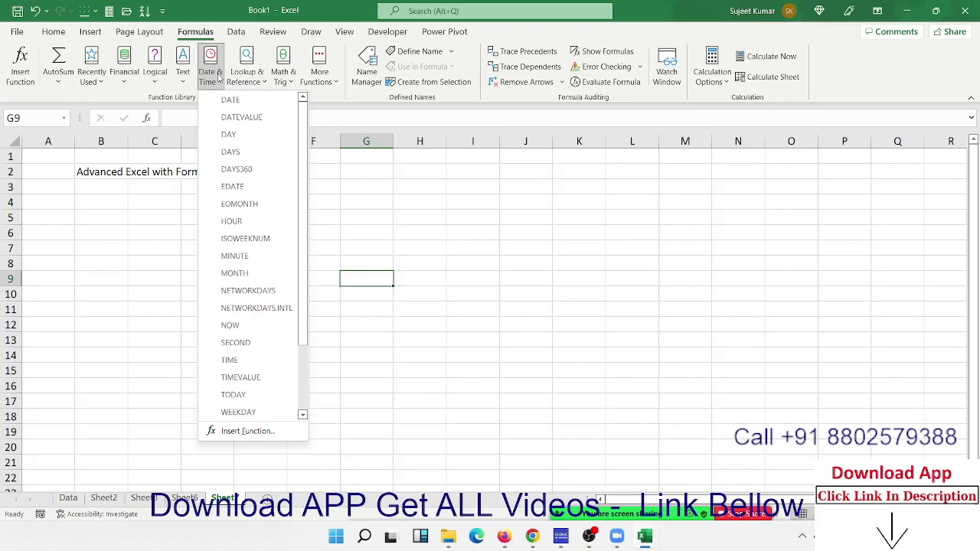
click(108, 209)
click(94, 184)
- Enter 35-45H in cell D3
click(190, 186)
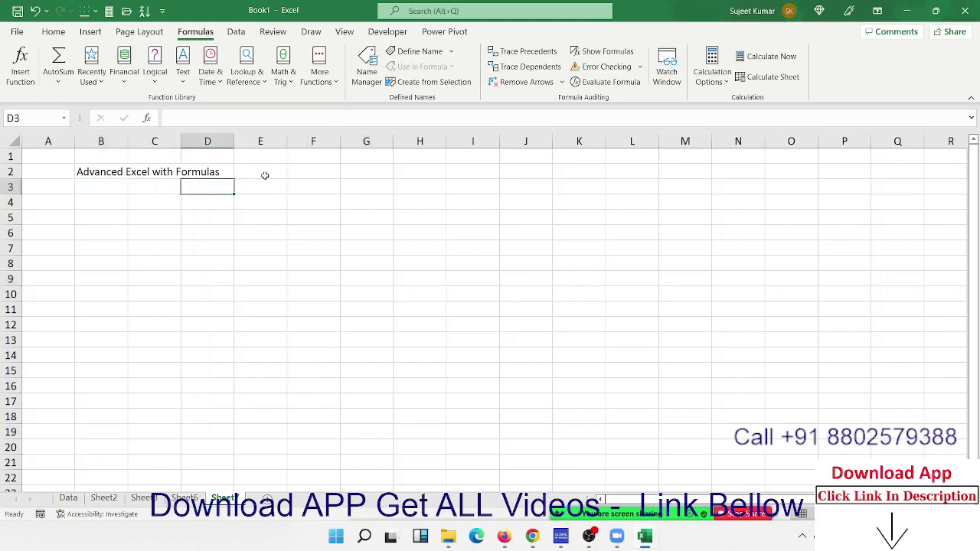
text(35-)
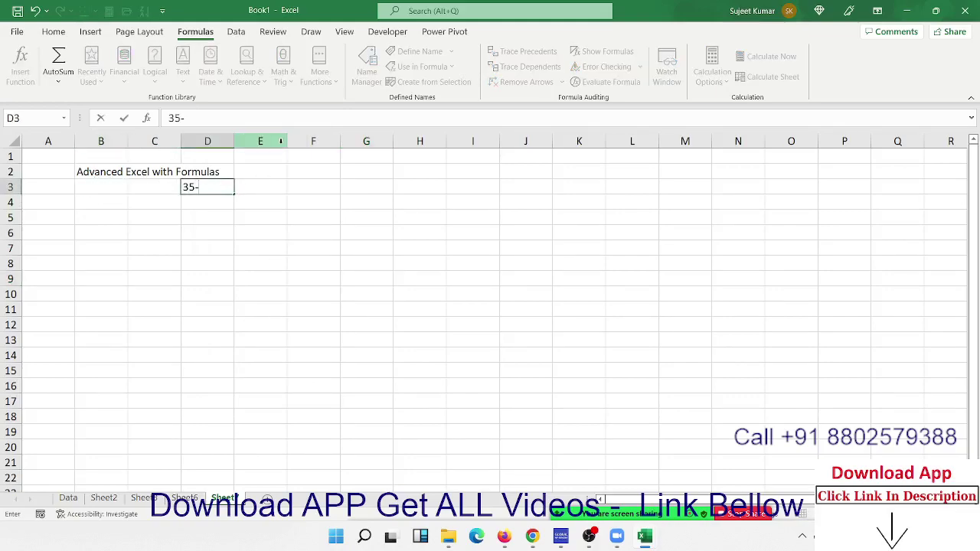
text(45)
text(H)
key(Return)
key(Return)
- Type VBA Macros in B5 and AutoFit column B to fit it
key(Left)
key(Left)
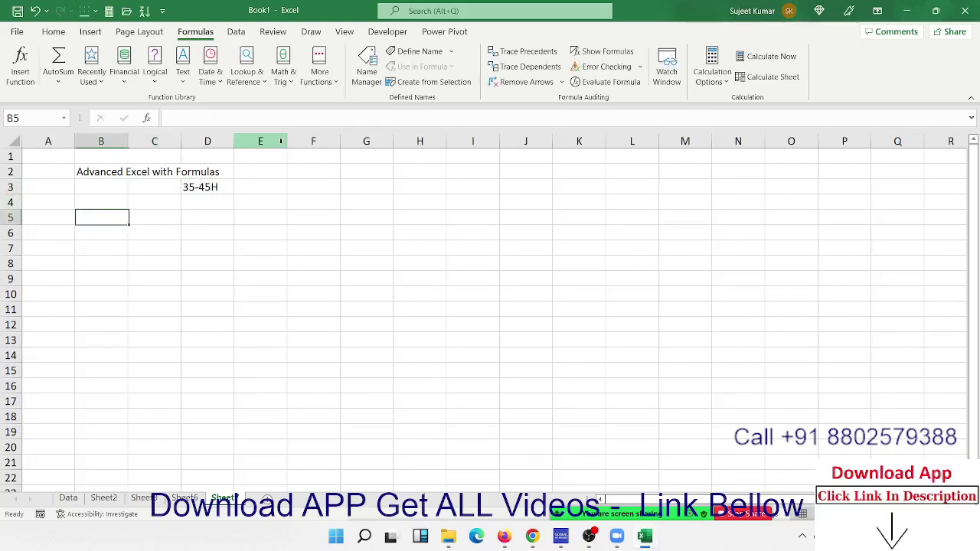
text(VBA )
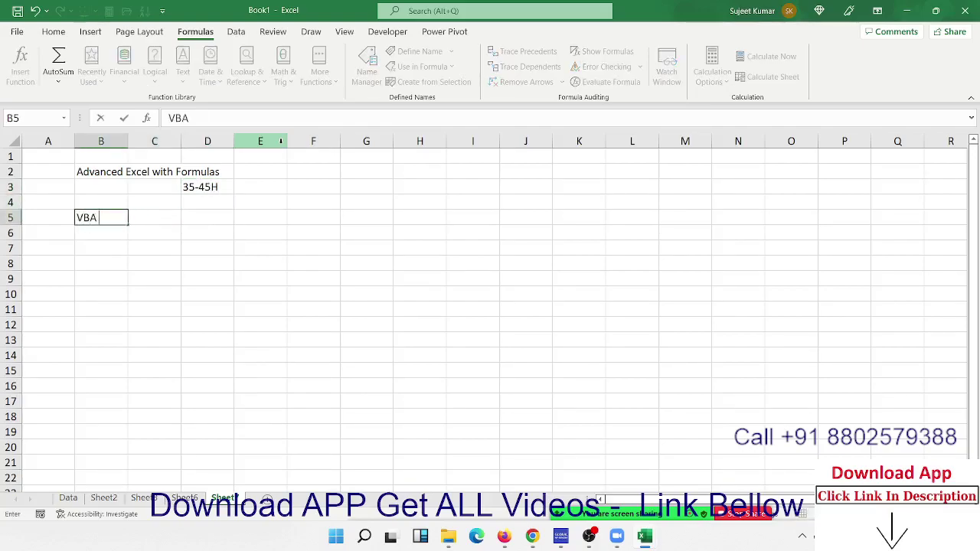
text(MAcros)
key(Return)
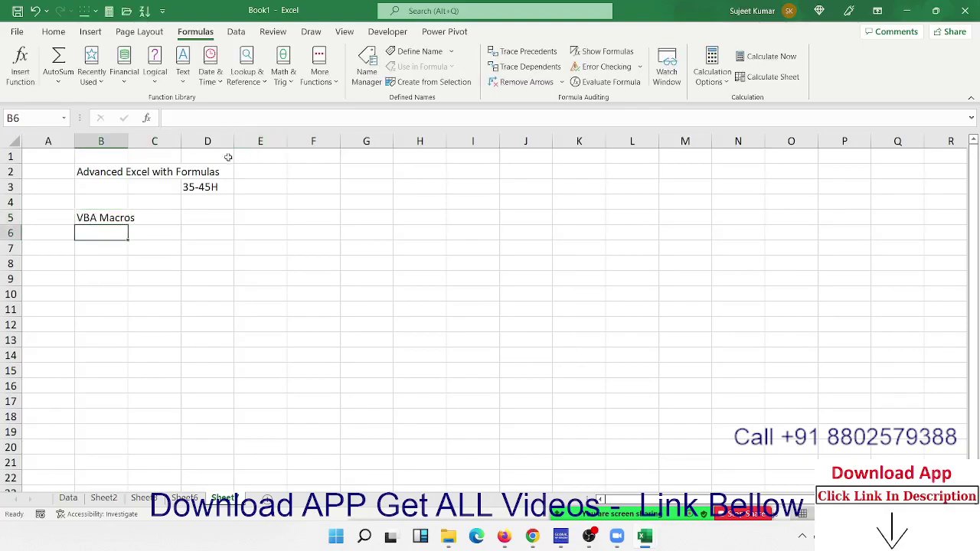
click(123, 216)
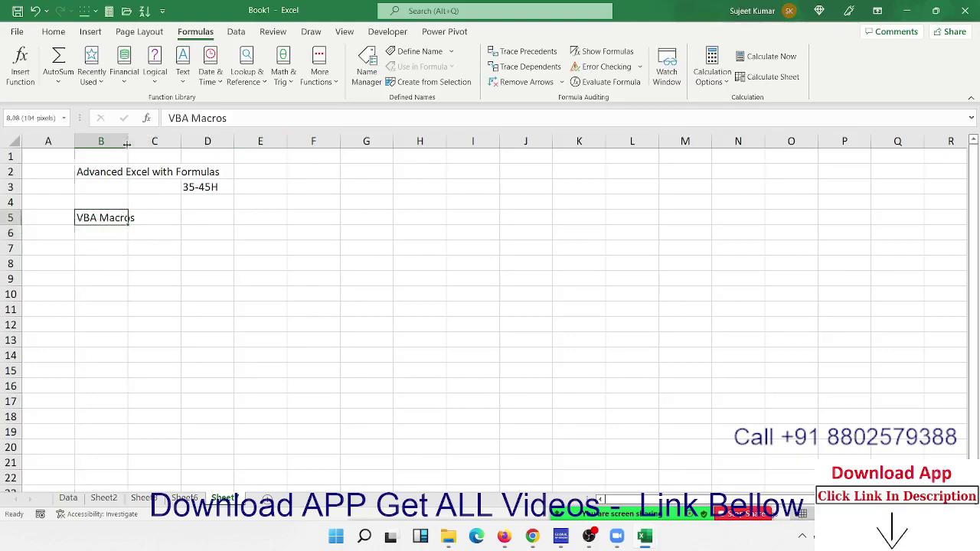
double_click(128, 143)
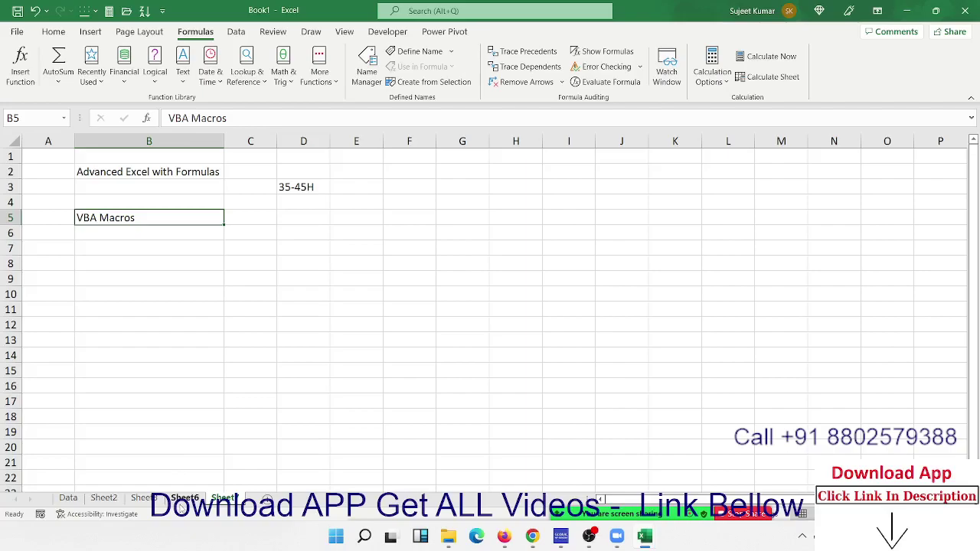
- Look at the Data sheet, then Sheet2 with its names list
click(77, 498)
click(105, 498)
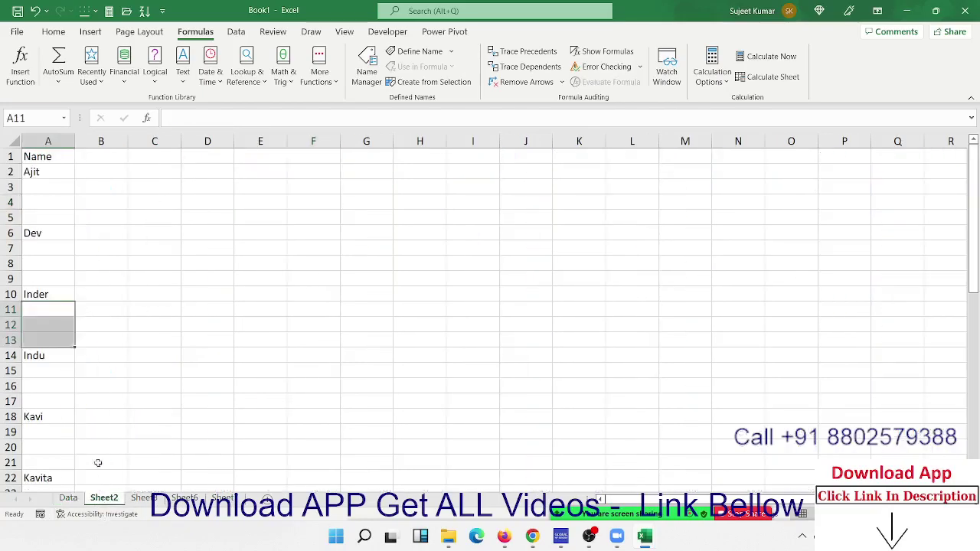
scroll(66, 277, down, 10)
scroll(74, 299, up, 6)
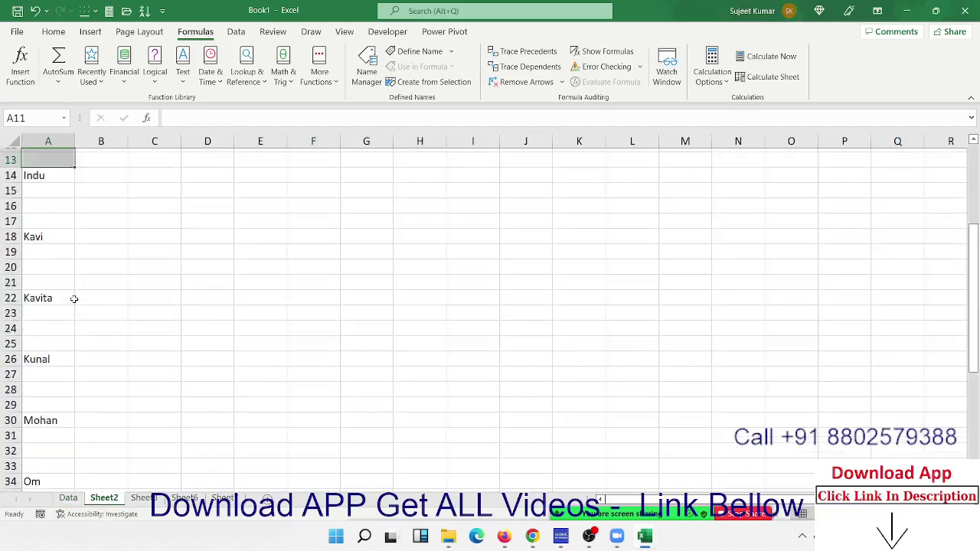
scroll(74, 298, up, 4)
- Select the blank cells below Ajit, Kavi and Kavita, then return to the titled sheet and clear the recent edits
drag(49, 186, 64, 389)
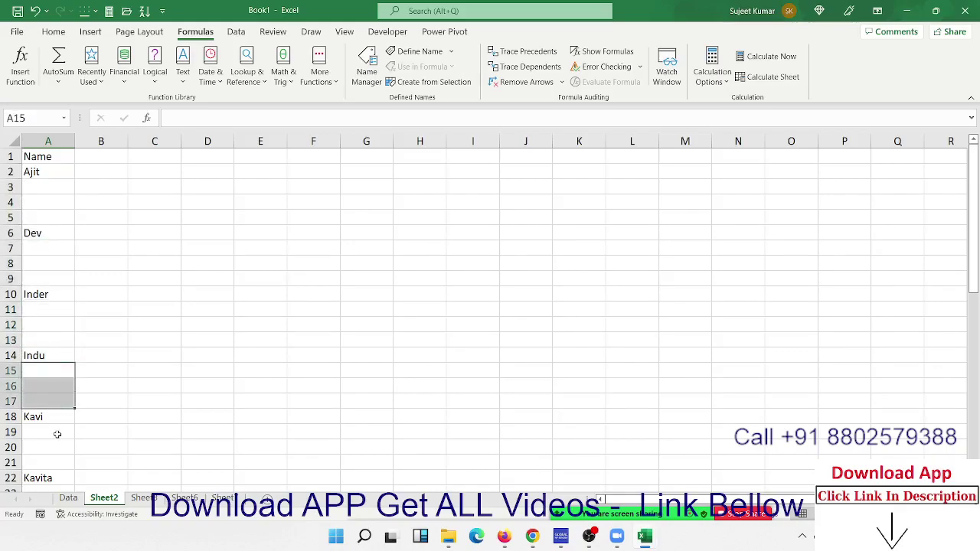
drag(56, 434, 58, 462)
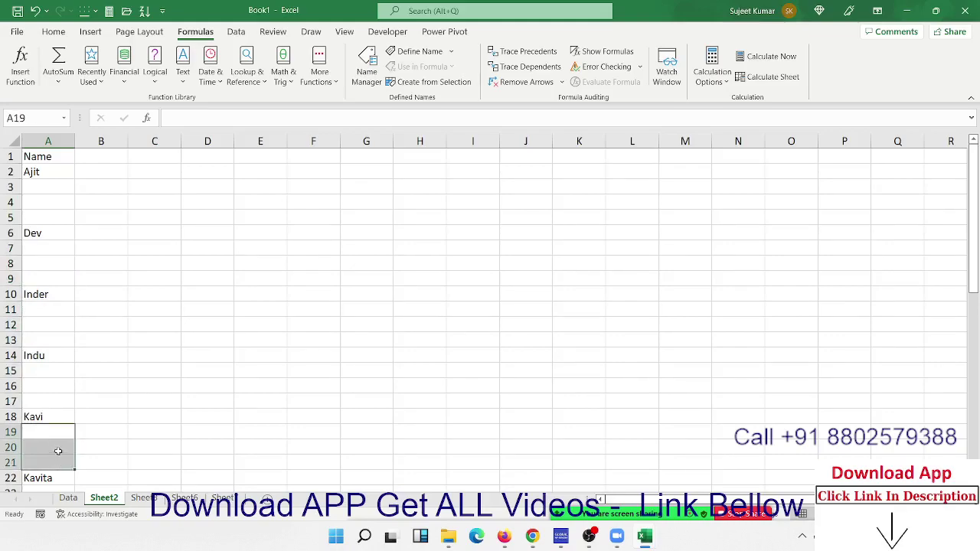
scroll(55, 442, down, 3)
drag(39, 346, 41, 429)
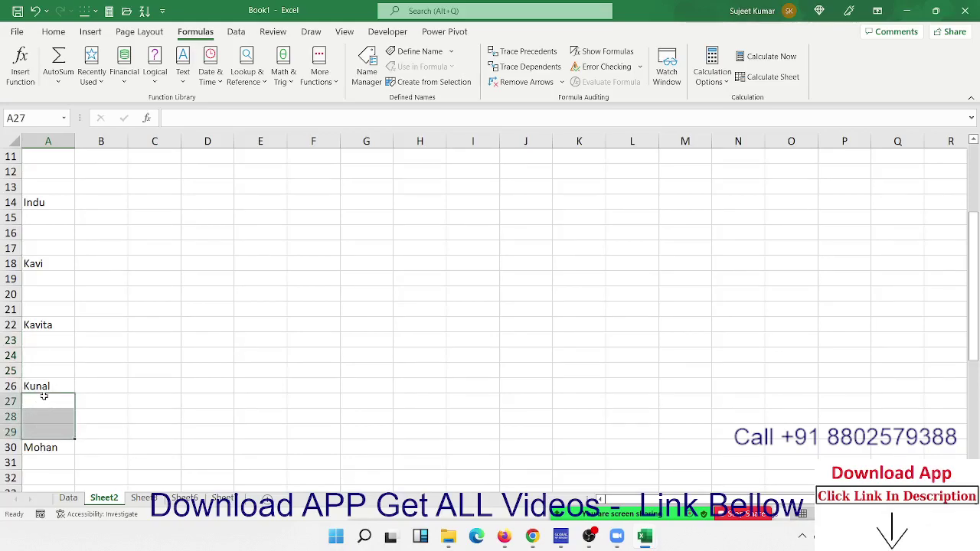
key(ctrl+Page_Down)
key(ctrl+Page_Down)
key(ctrl+Page_Down)
key(Delete)
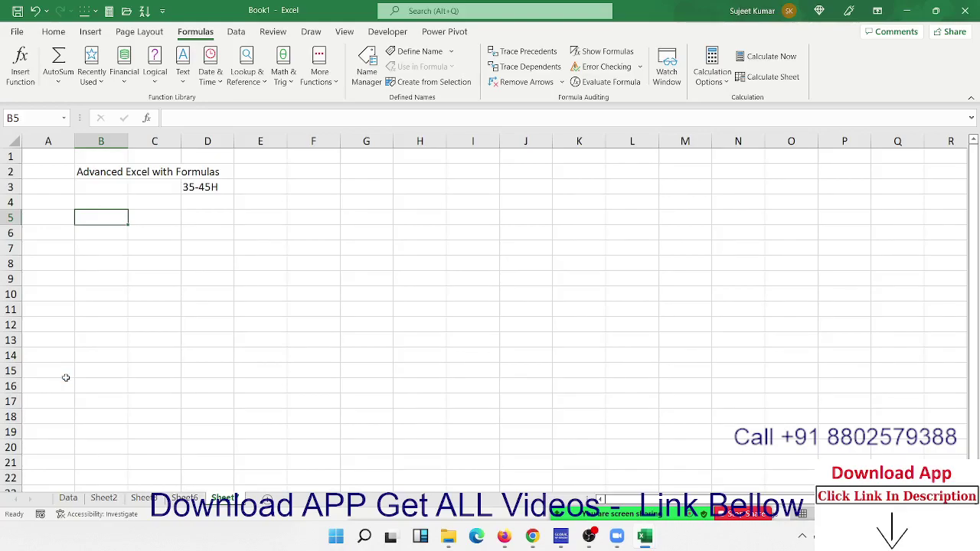
- Undo the D3 and B2 entries, then redo both to restore them
key(ctrl+z)
key(ctrl+z)
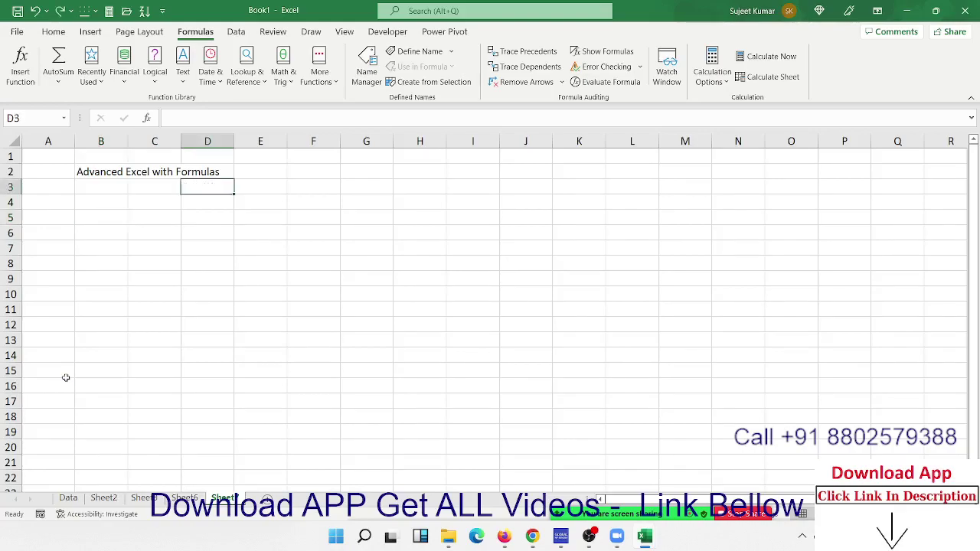
key(ctrl+z)
key(ctrl+y)
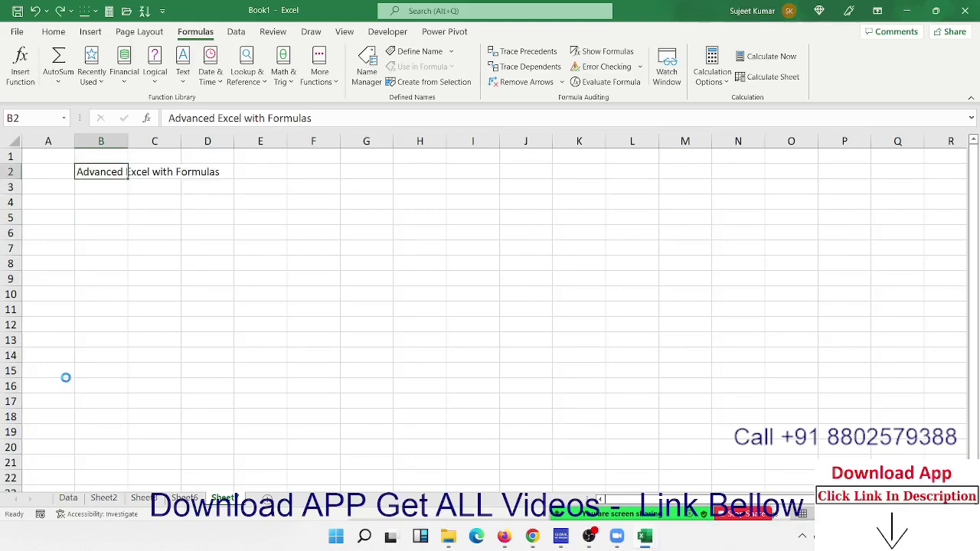
key(ctrl+y)
key(ctrl+y)
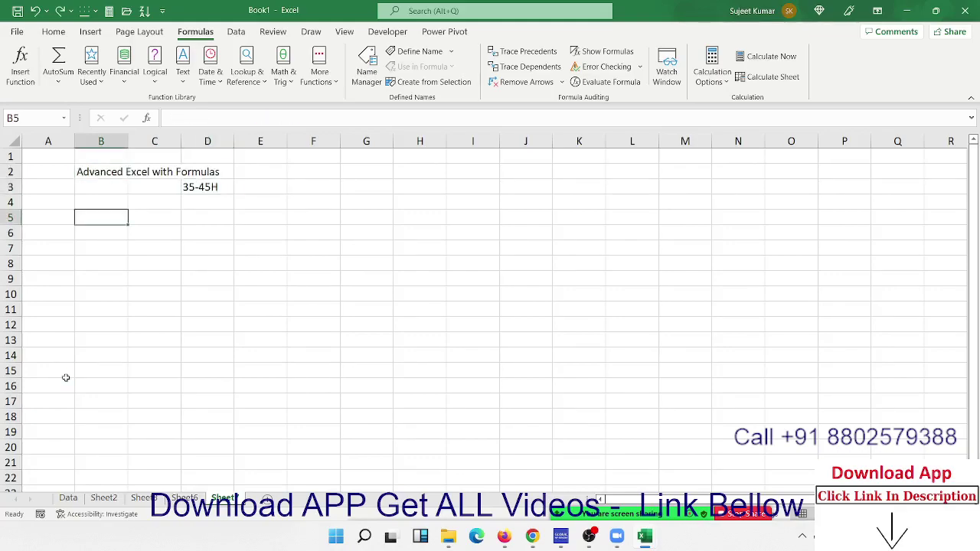
- Enter 'VBA Macros' in B5, correcting the stray capital A
text(VBA MAc)
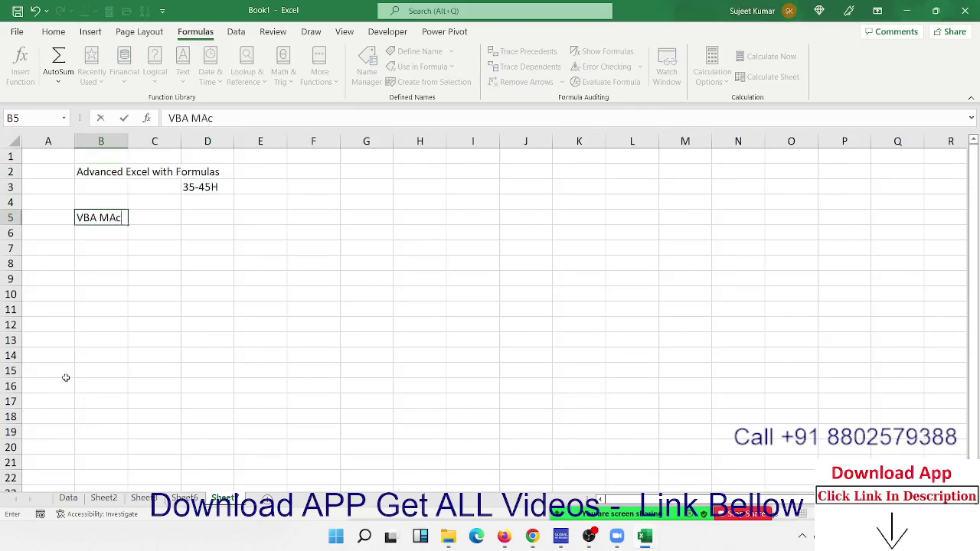
text(ros)
key(Return)
key(Up)
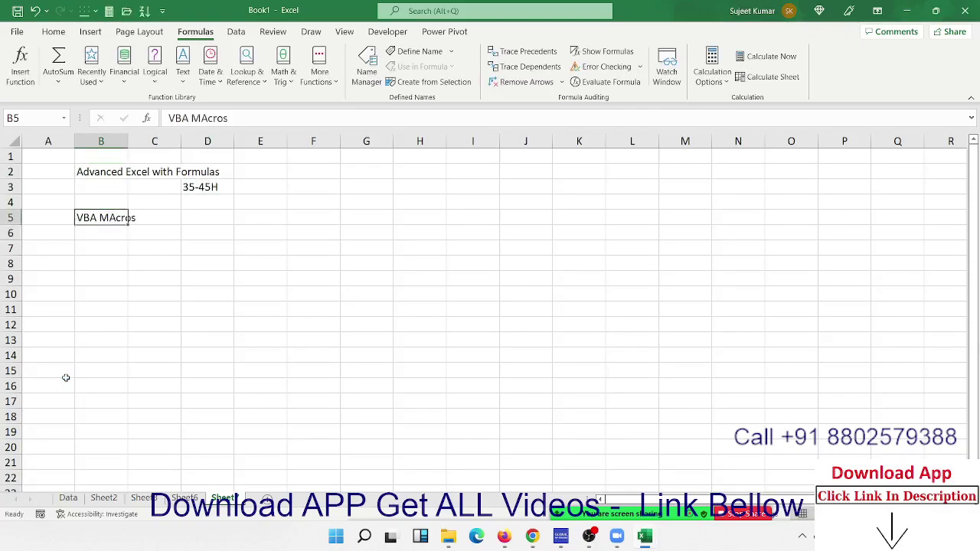
click(210, 118)
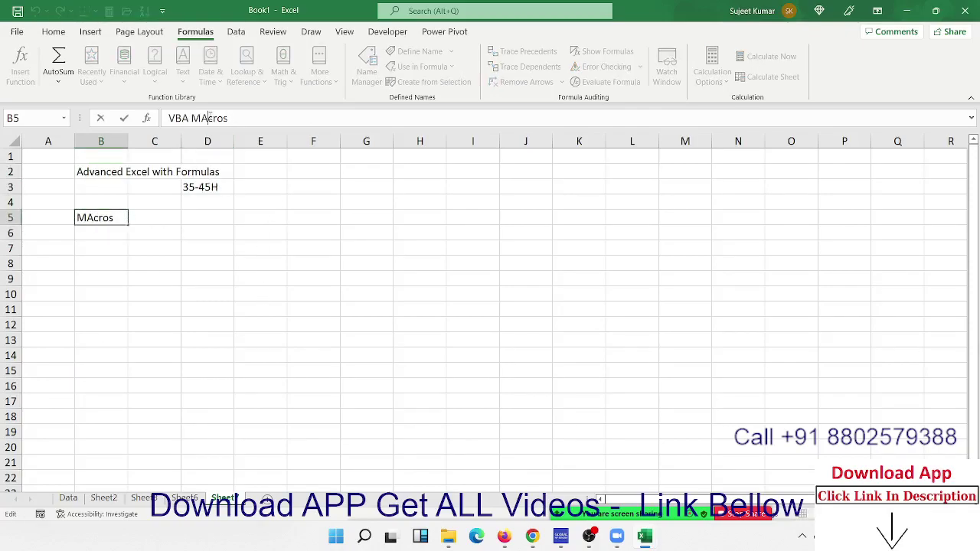
click(210, 117)
key(BackSpace)
text(a)
key(Return)
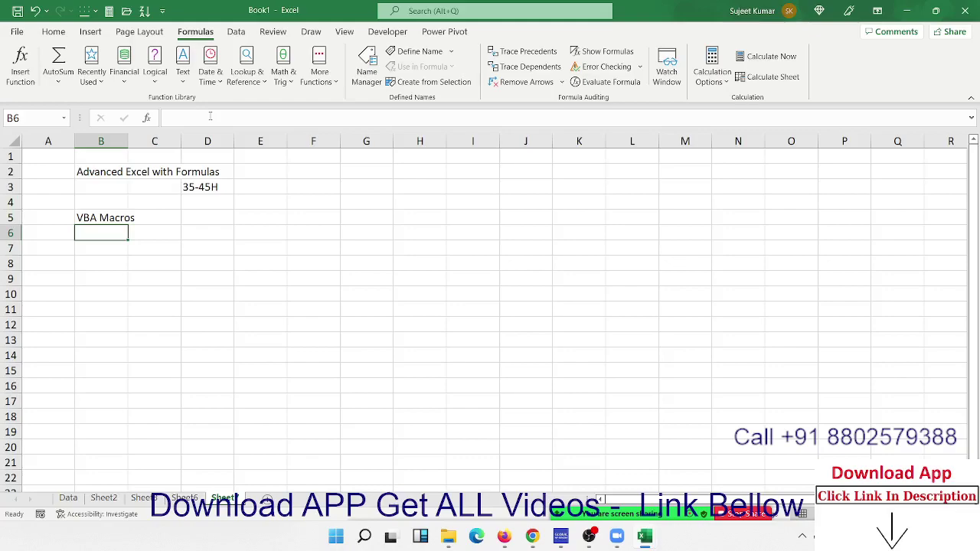
click(327, 214)
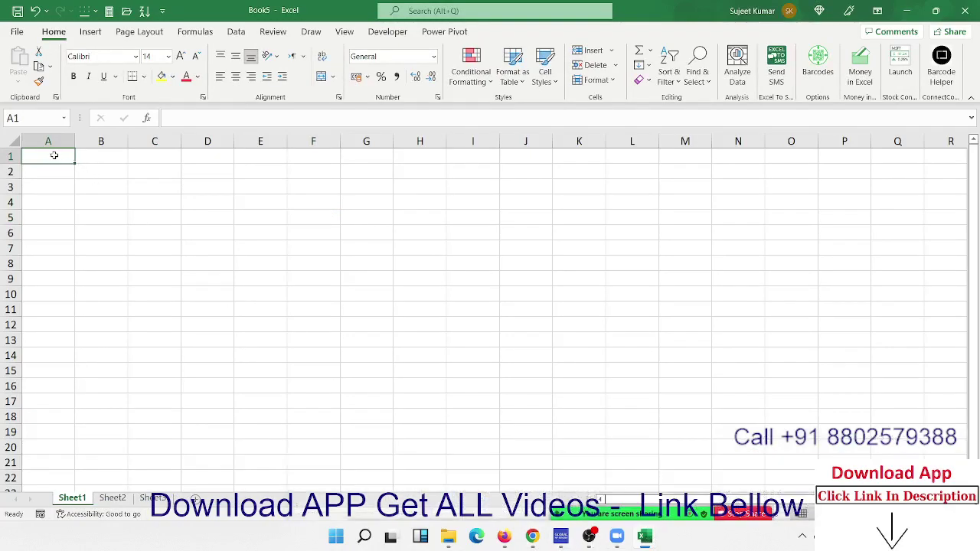
- Enter the Name header and Puja in A2, then autofill the names down to A11
text(N)
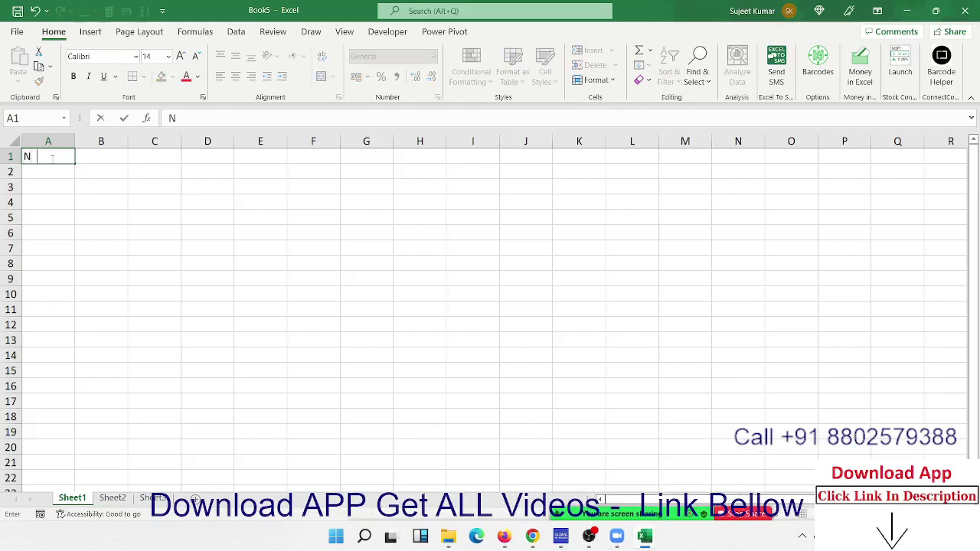
text(ame)
key(Return)
text(Puja)
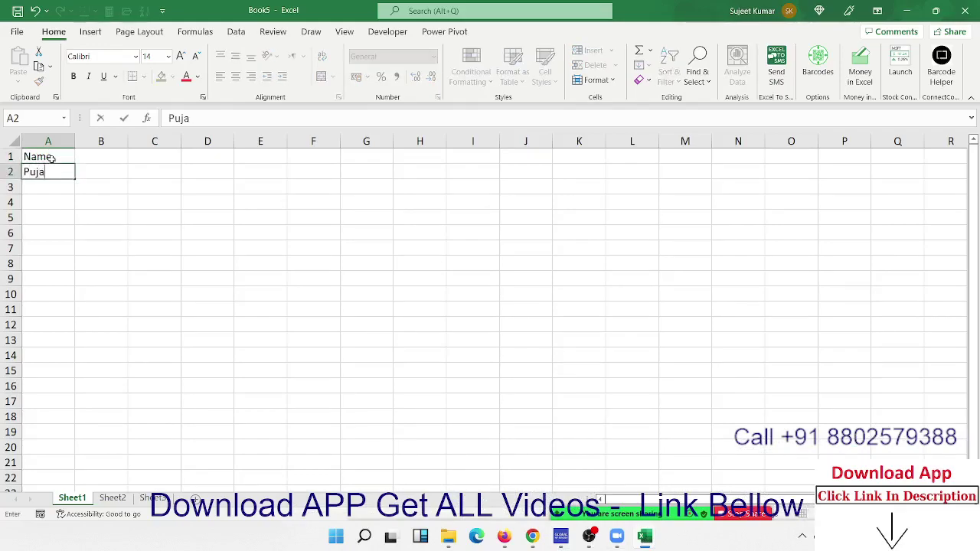
click(79, 245)
click(73, 184)
click(77, 172)
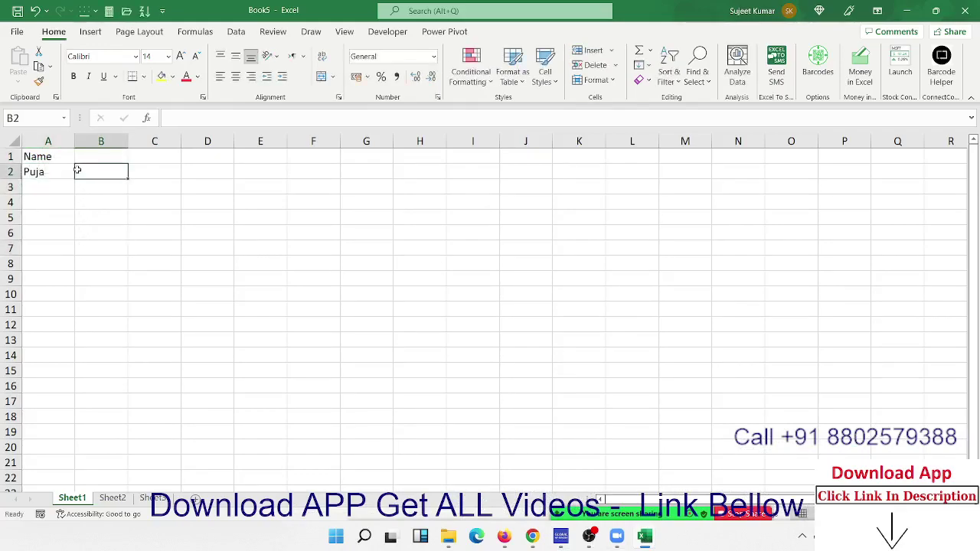
click(67, 172)
drag(74, 179, 53, 312)
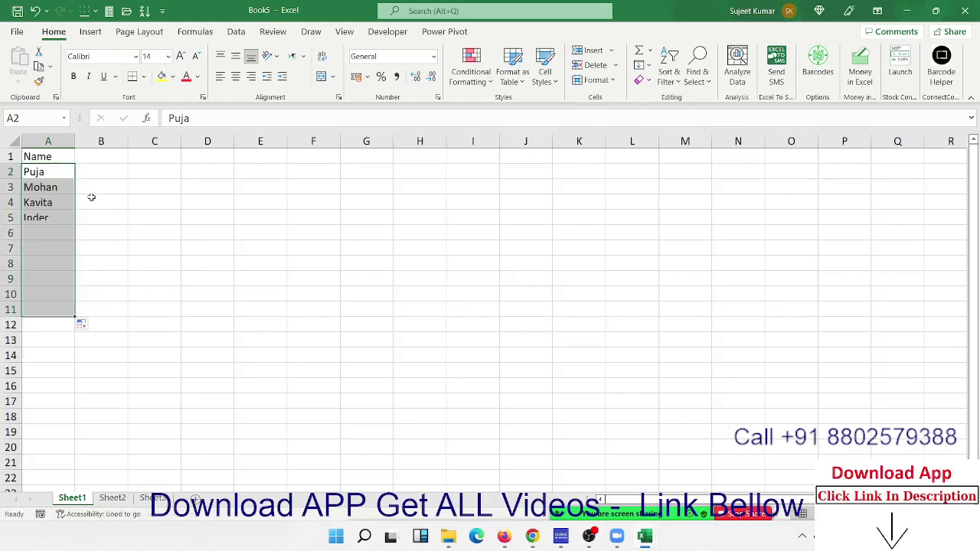
- Type JAN in B1 and fill the month headers across to APR
click(97, 158)
key(alt)
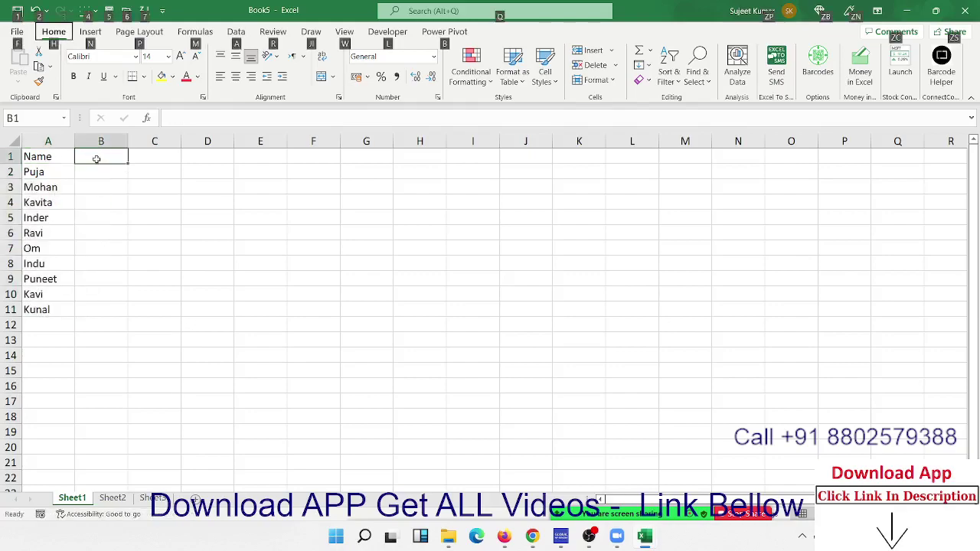
key(j)
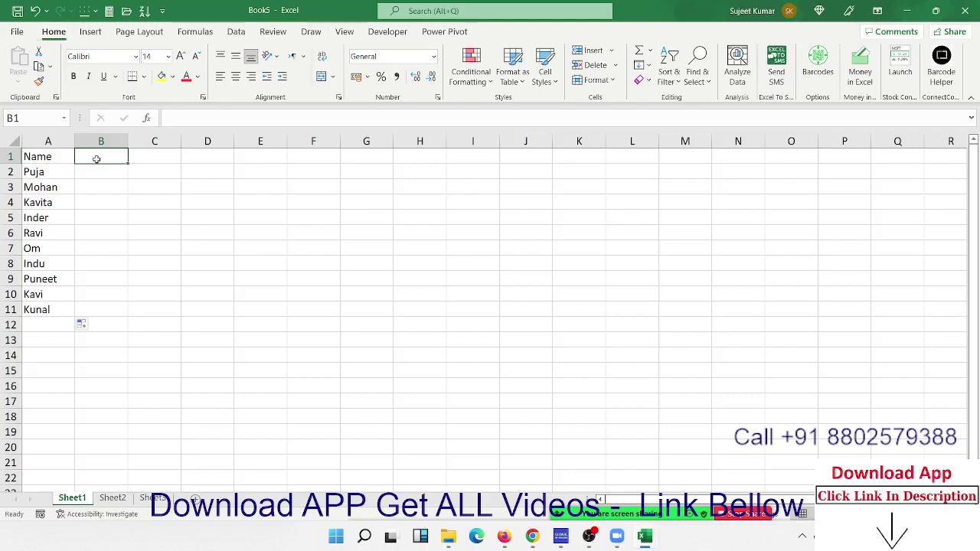
text(JAN)
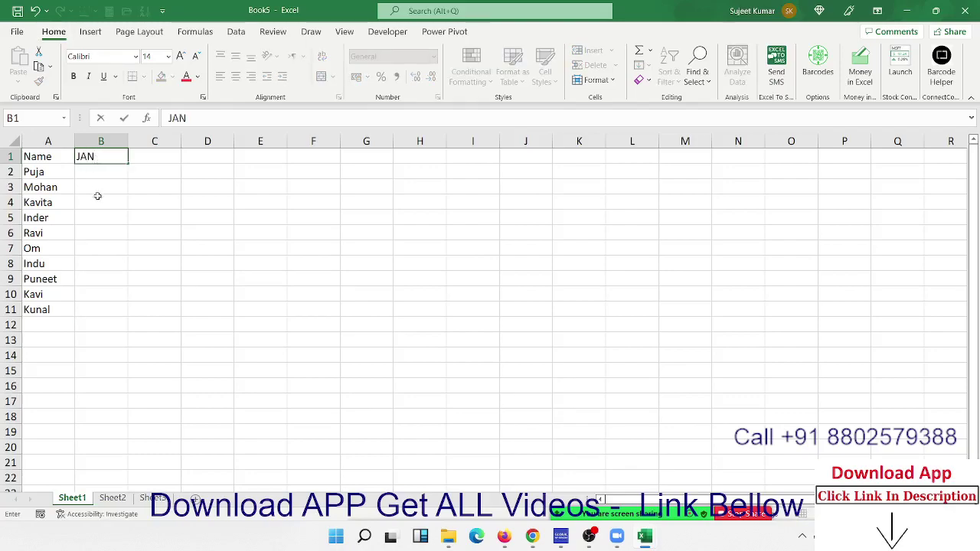
click(97, 196)
click(100, 162)
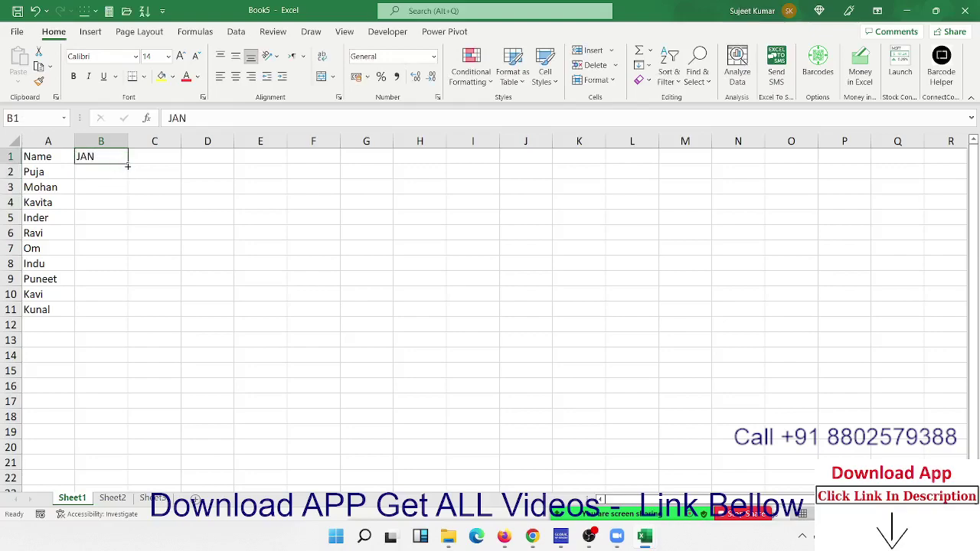
drag(128, 165, 285, 167)
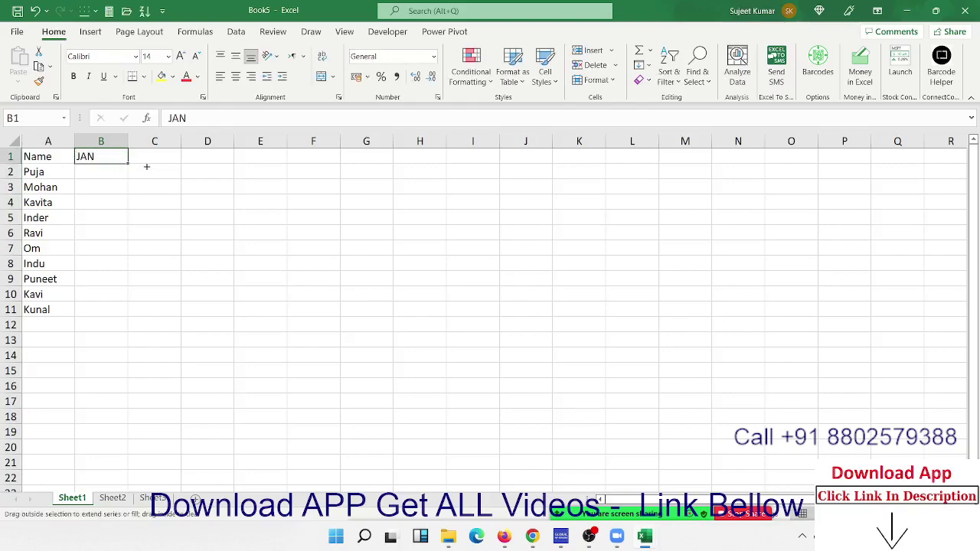
- Enter =RANDBETWEEN(10,90) in B2 and select B2:E11
click(101, 169)
text(=ra)
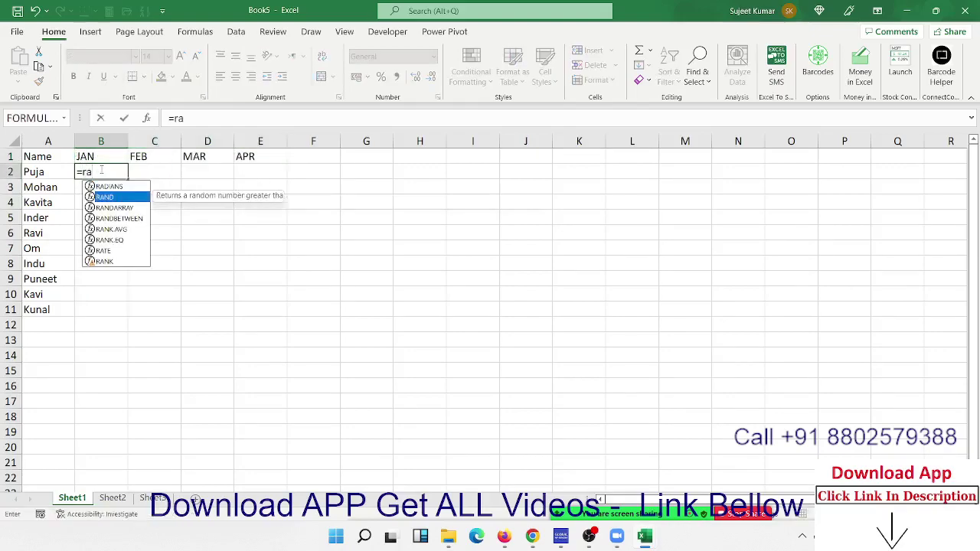
key(Down)
key(Down)
key(Tab)
text(10)
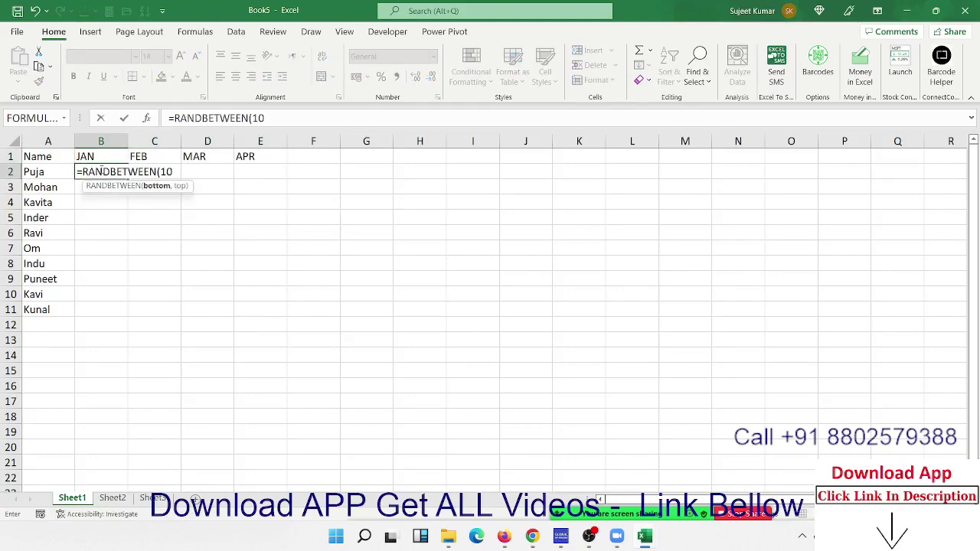
text(,90)
key(Return)
click(109, 178)
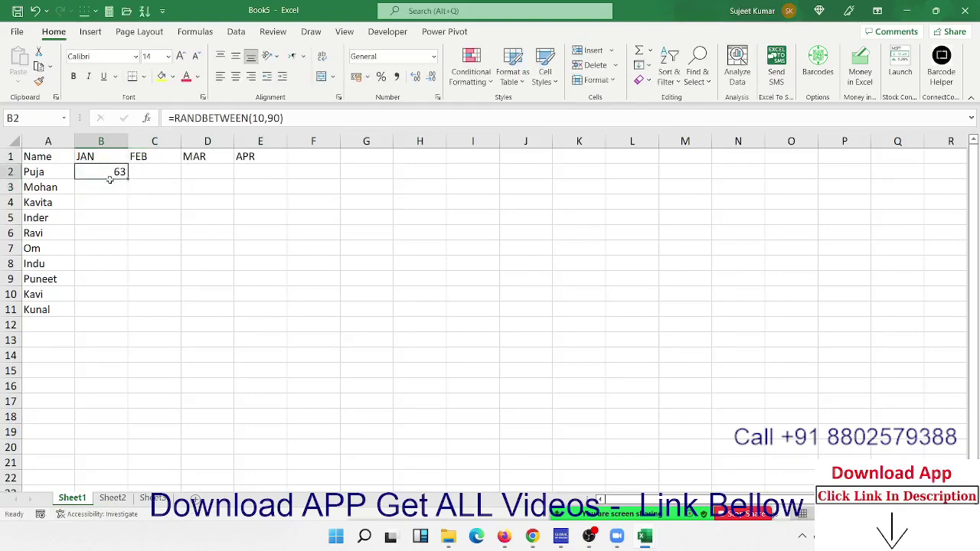
drag(109, 177, 241, 309)
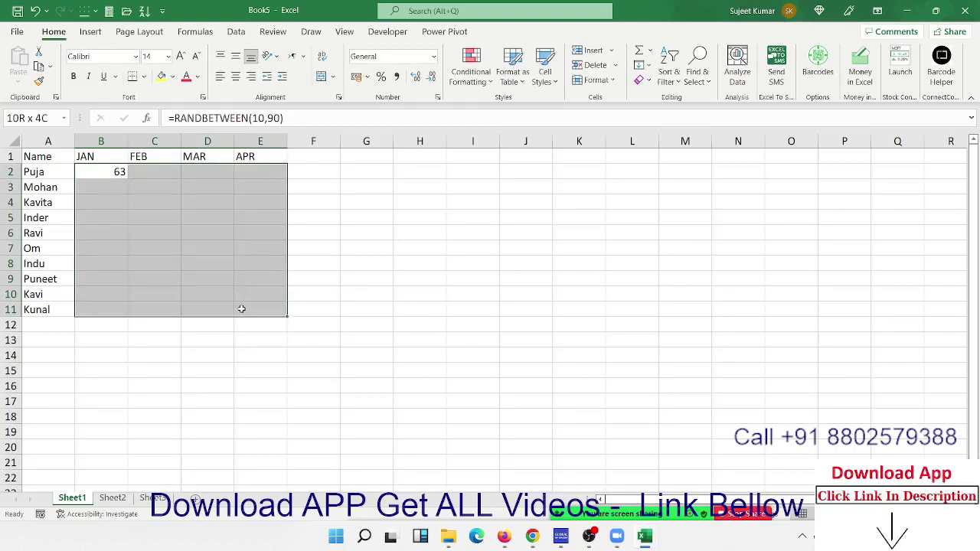
- Fill B2:E11 with the RANDBETWEEN formula and copy the table A1:E11
key(ctrl+Return)
mouse_move(57, 158)
mouse_down()
mouse_move(230, 255)
mouse_move(273, 302)
mouse_up()
key(ctrl+c)
- Paste the table into Sheet2, Sheet3 and two new sheets, Sheet4 and Sheet5
click(115, 490)
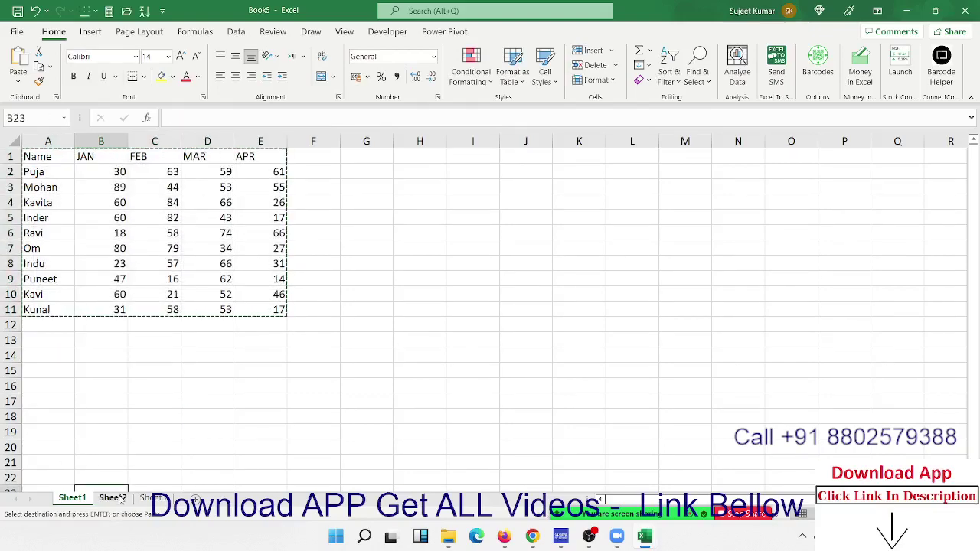
click(120, 497)
key(ctrl+v)
click(153, 498)
key(ctrl+v)
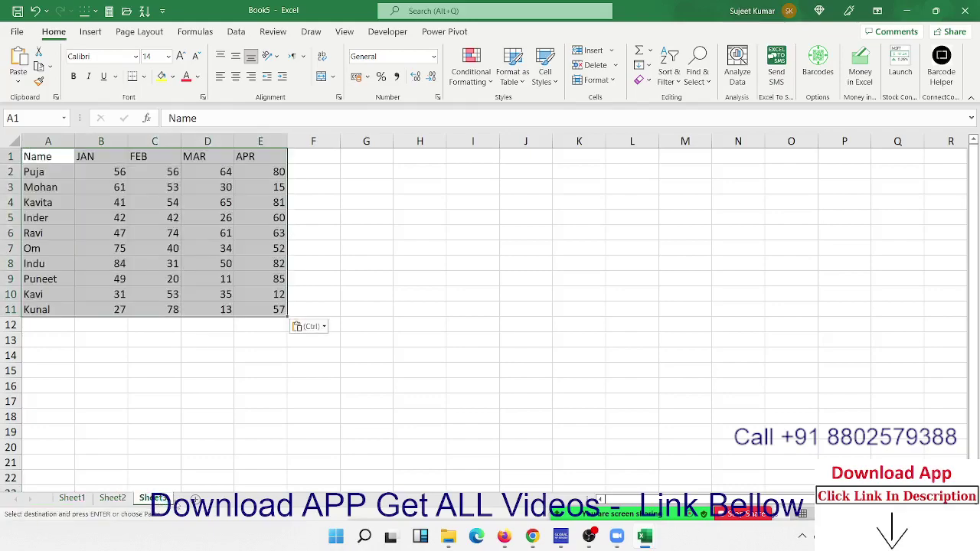
click(195, 498)
key(ctrl+v)
click(235, 498)
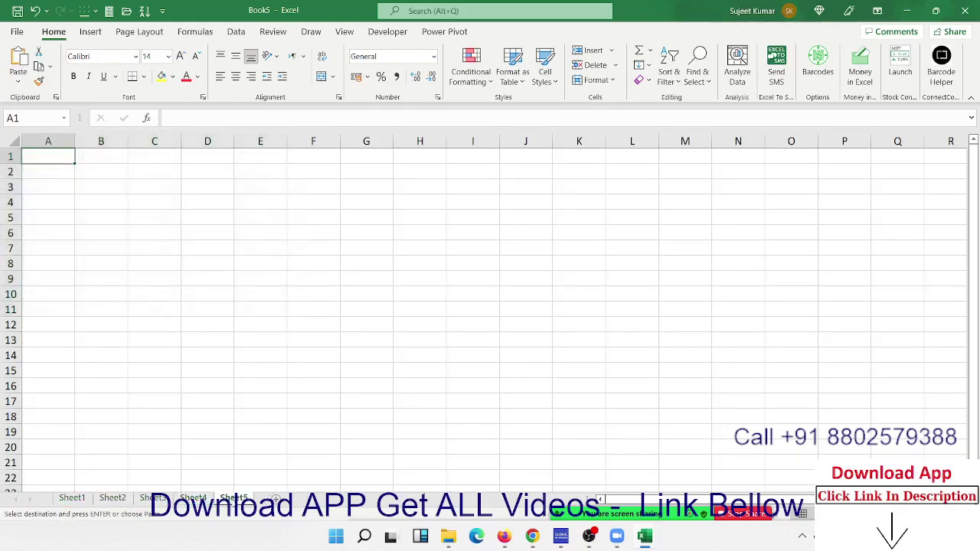
key(ctrl+v)
- Group all five sheets and paste the table over itself as values, then ungroup
shift+click(72, 497)
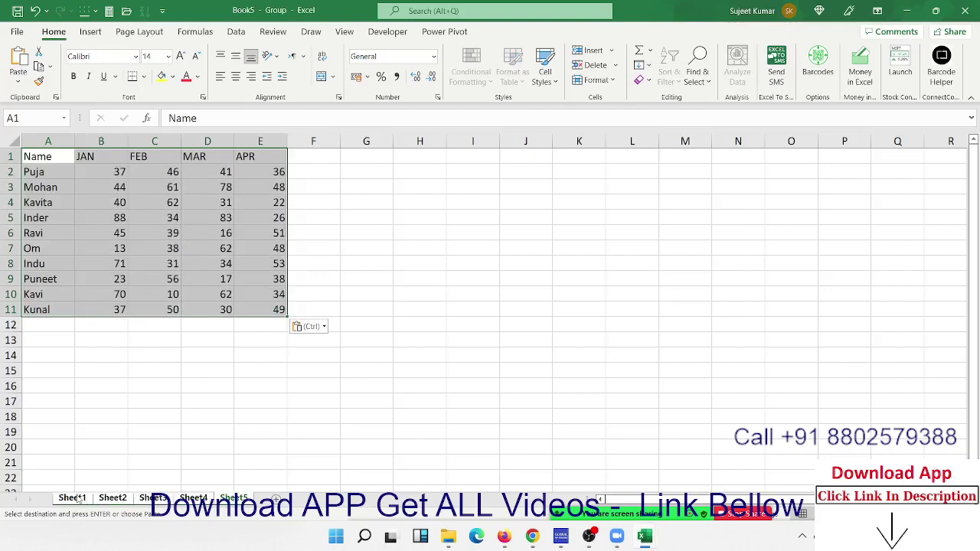
key(ctrl+c)
click(19, 76)
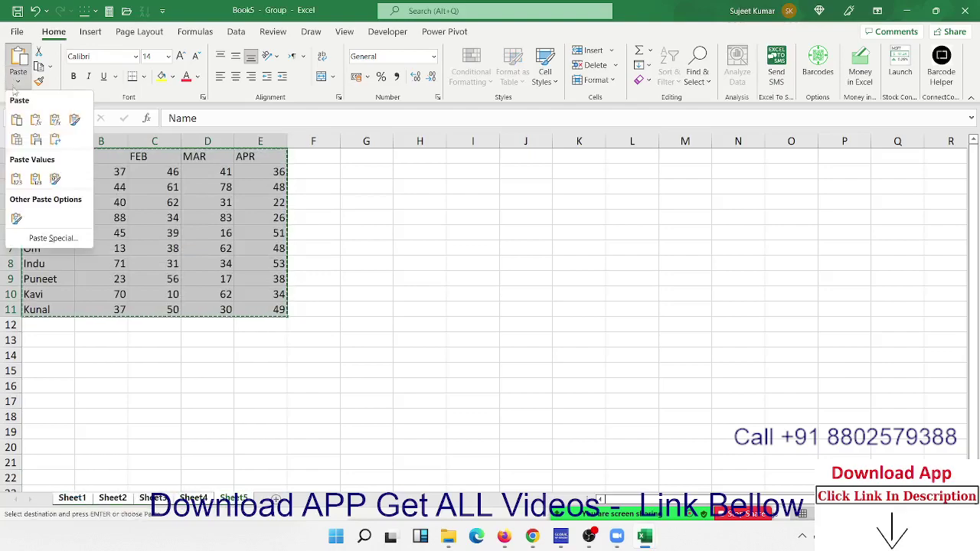
click(16, 179)
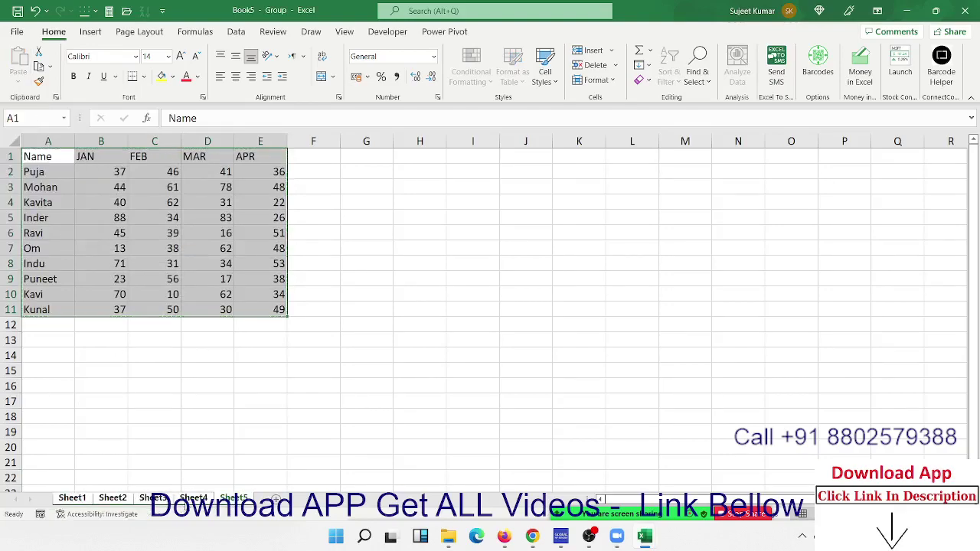
click(193, 497)
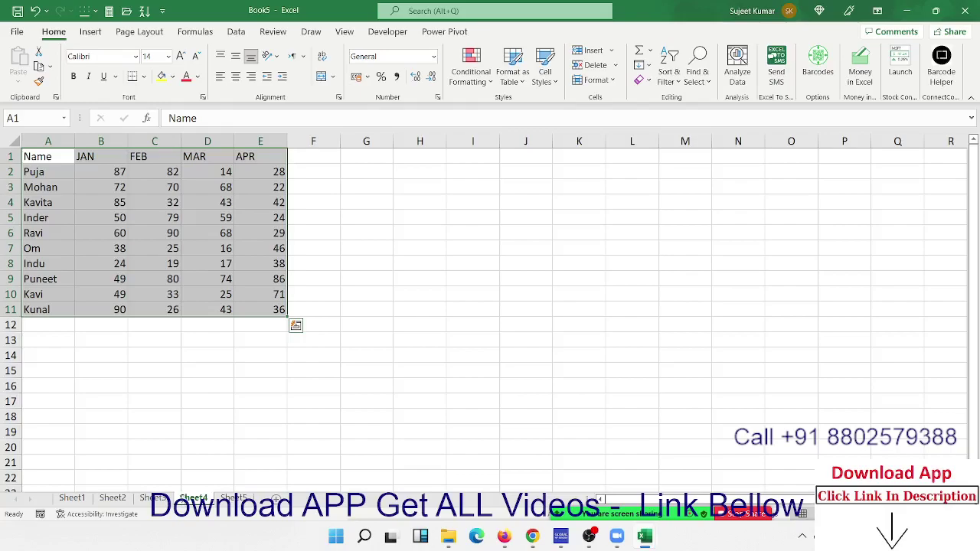
- Check the fixed values on Sheet1, Sheet2, Sheet3 and Sheet5, and add a new empty sheet
click(72, 498)
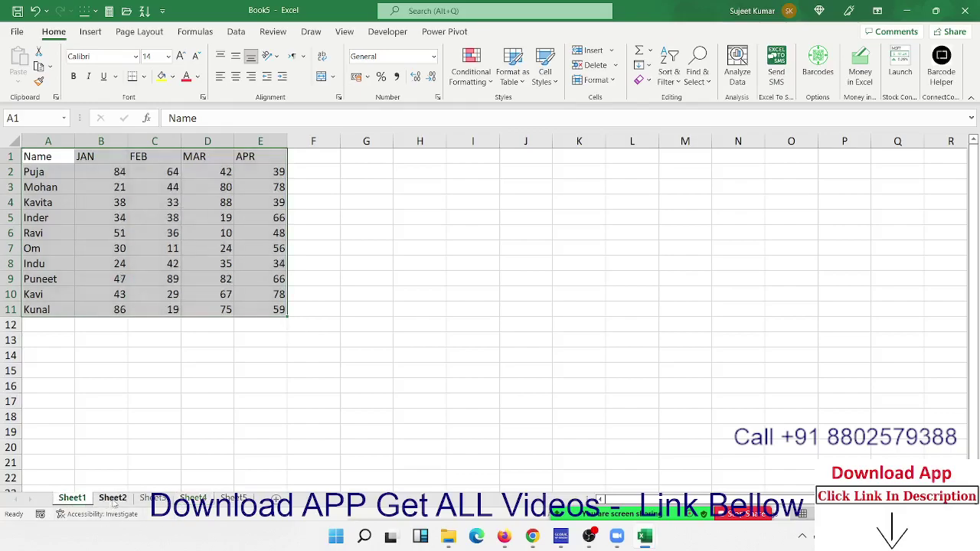
click(113, 498)
click(153, 499)
click(234, 498)
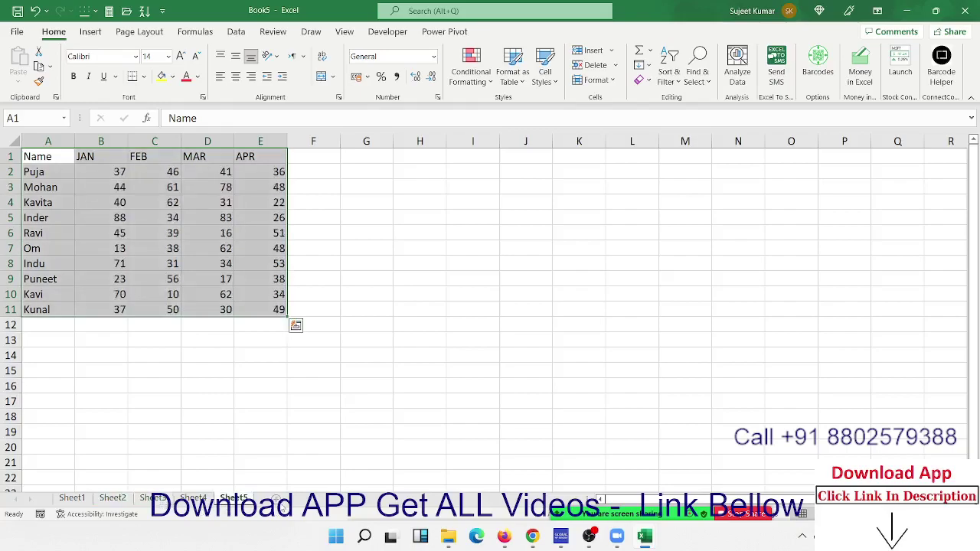
click(278, 498)
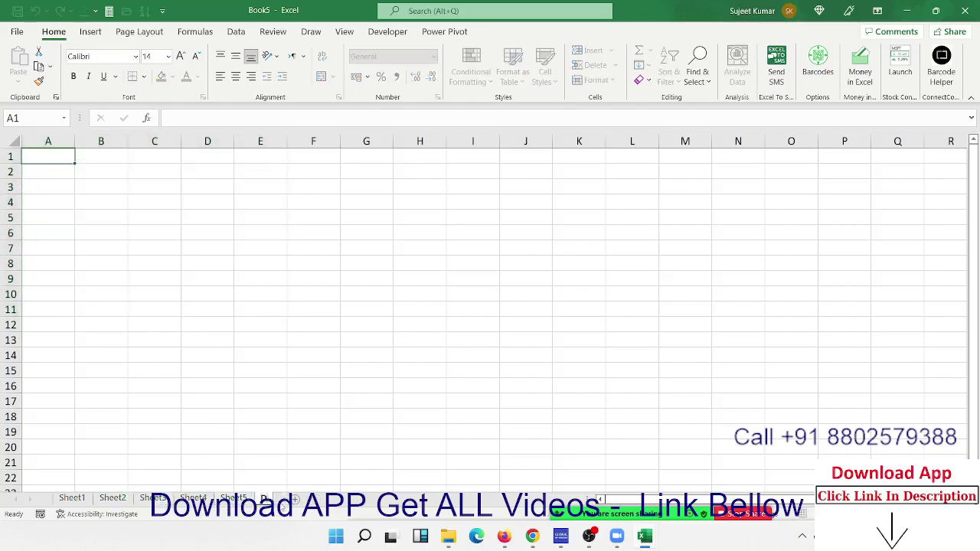
- Name the new sheet Data and paste Sheet1's table at Data!A1
text(ata)
click(270, 309)
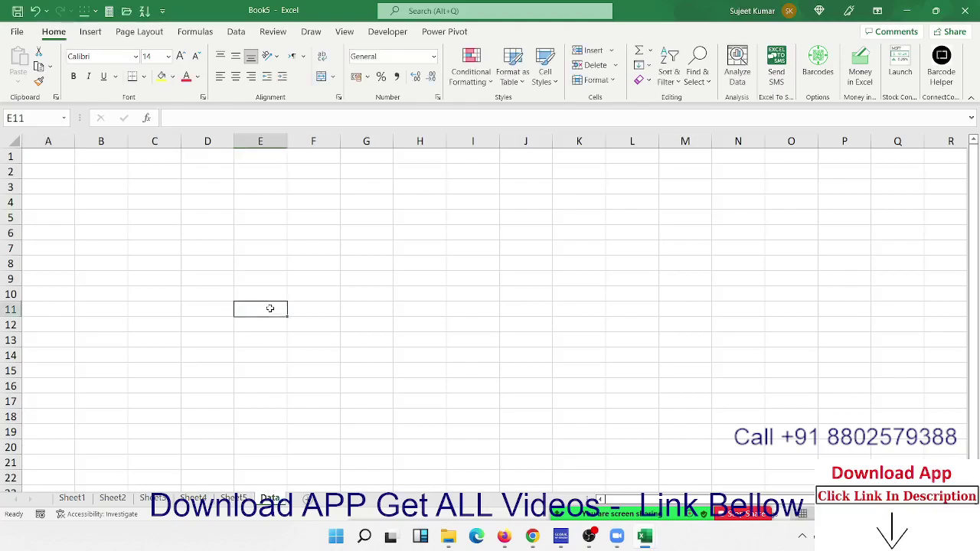
click(81, 497)
key(ctrl+c)
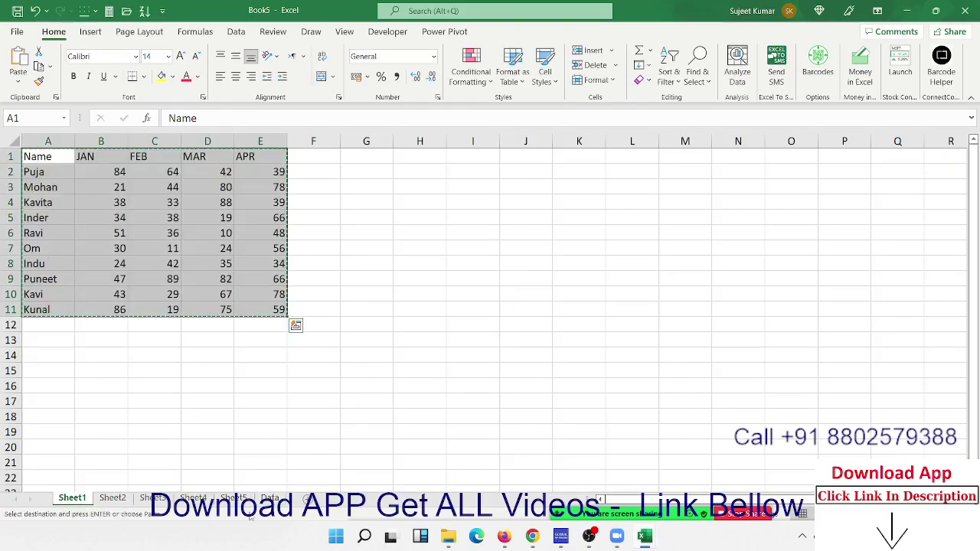
click(270, 498)
click(57, 159)
key(ctrl+v)
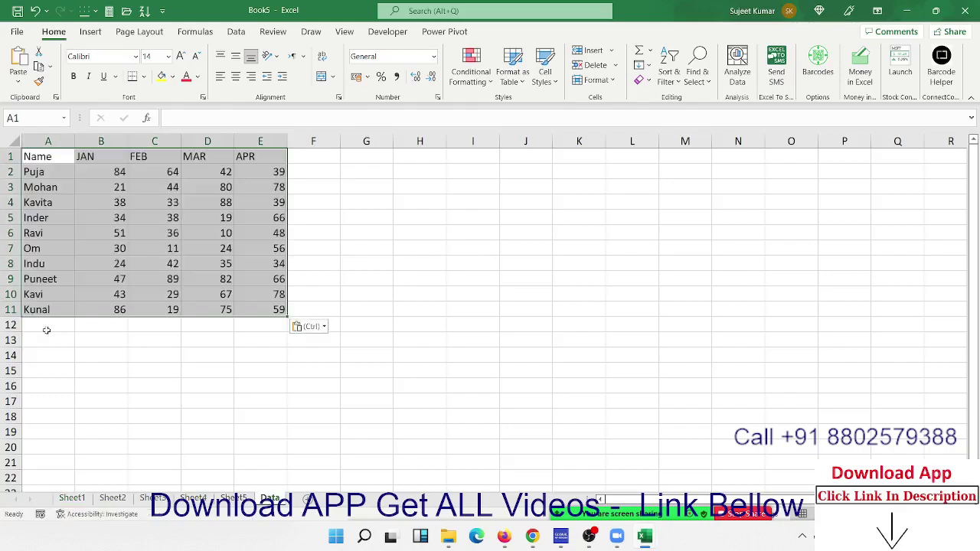
- Paste the table again at A12, undo so Data is empty, and show the Developer tab
click(112, 497)
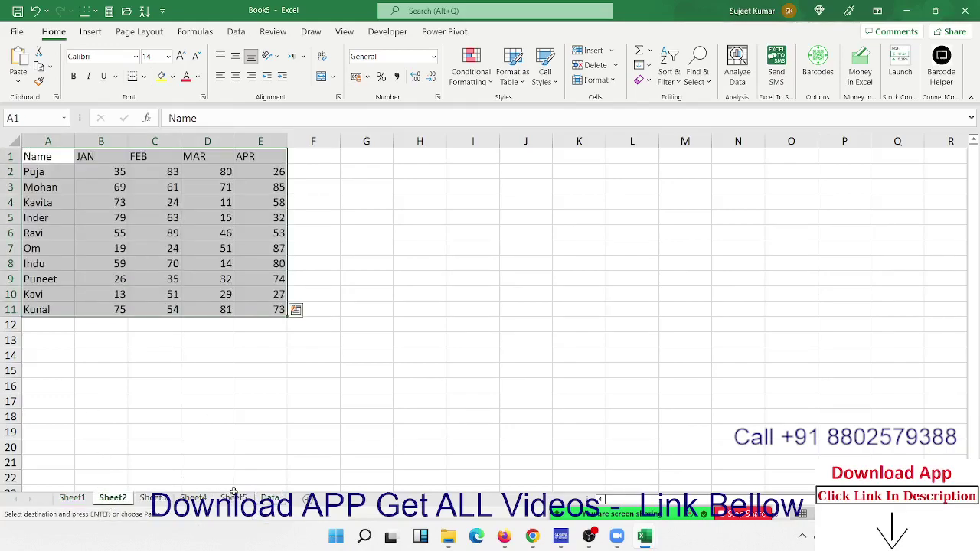
click(270, 498)
click(47, 324)
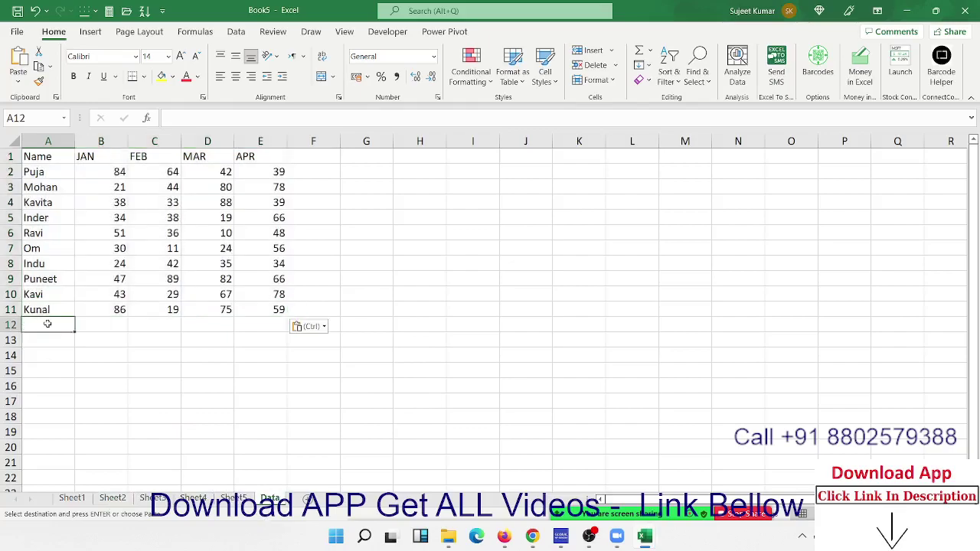
key(ctrl+v)
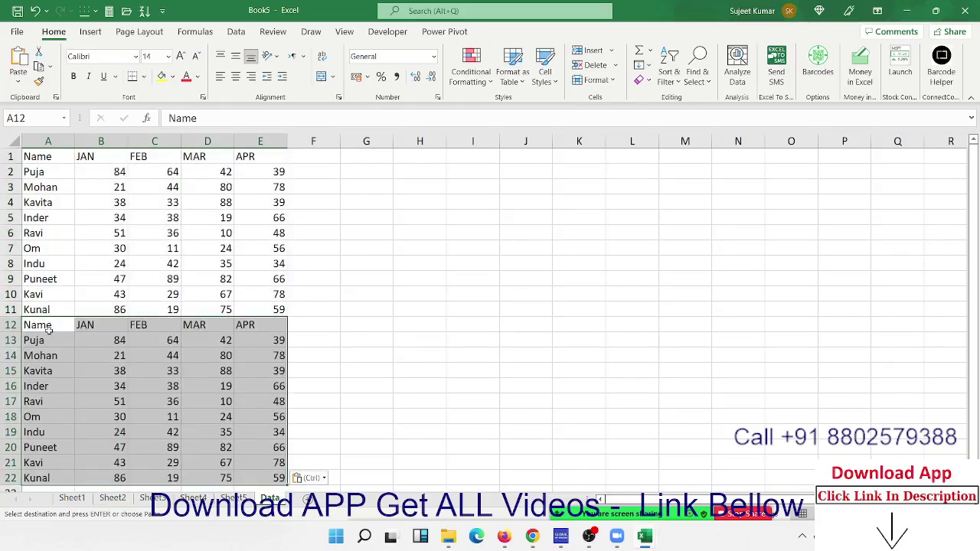
key(ctrl+z)
key(ctrl+z)
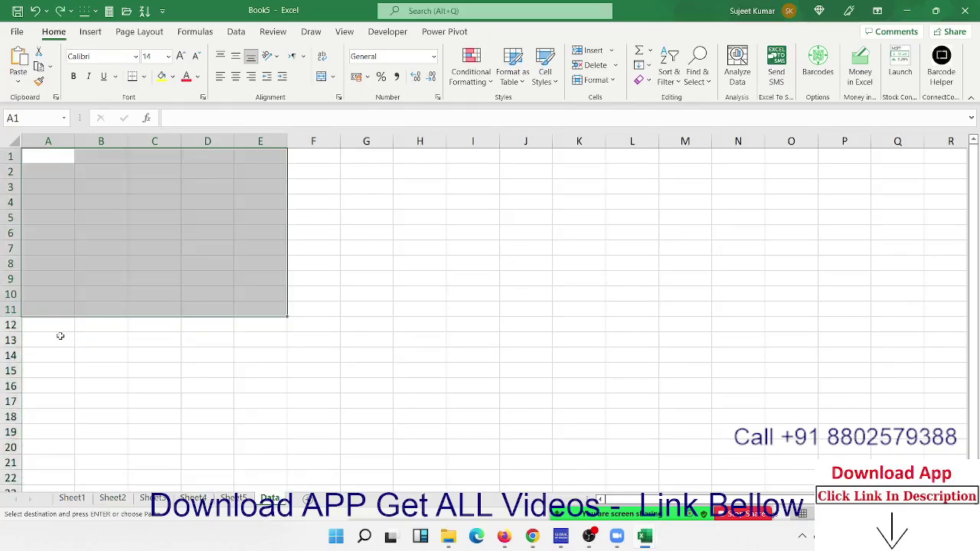
click(359, 343)
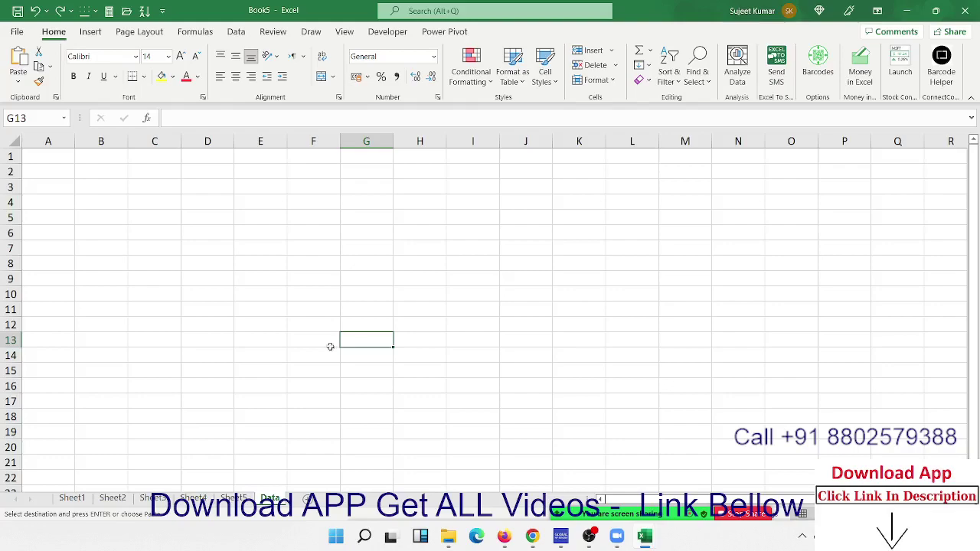
click(385, 32)
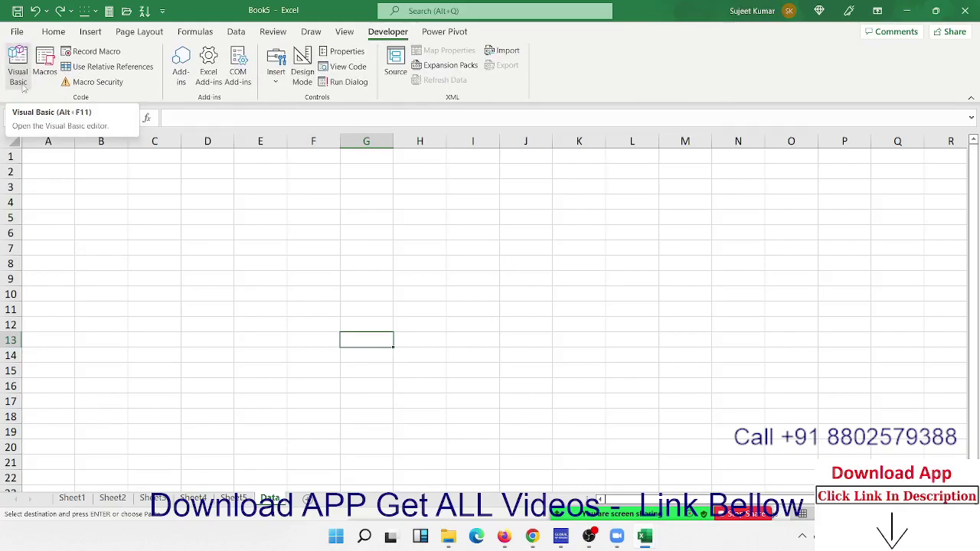
- Open the VBA editor and browse the Book1 project to its Module1 code
click(23, 88)
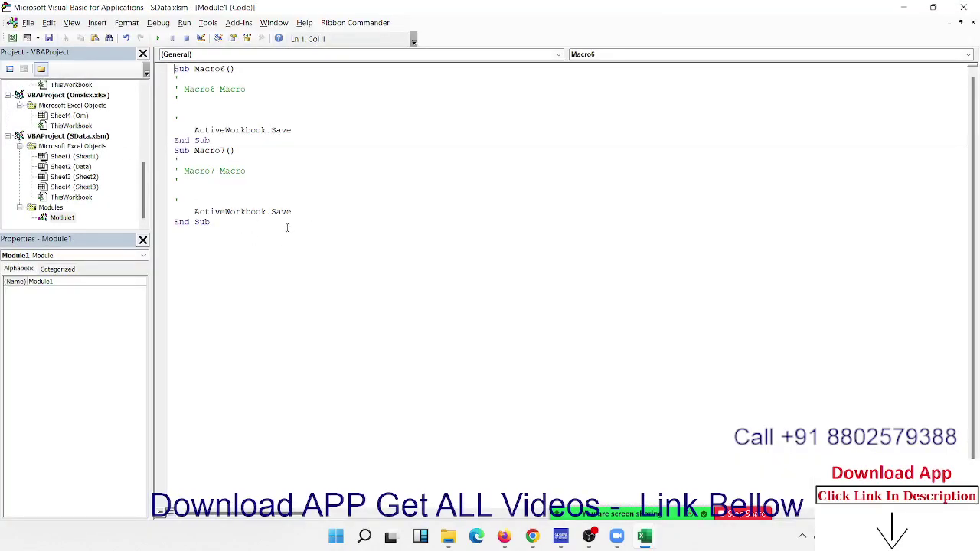
scroll(105, 189, up, 3)
scroll(105, 188, up, 1)
click(77, 177)
scroll(79, 187, down, 1)
scroll(76, 184, up, 3)
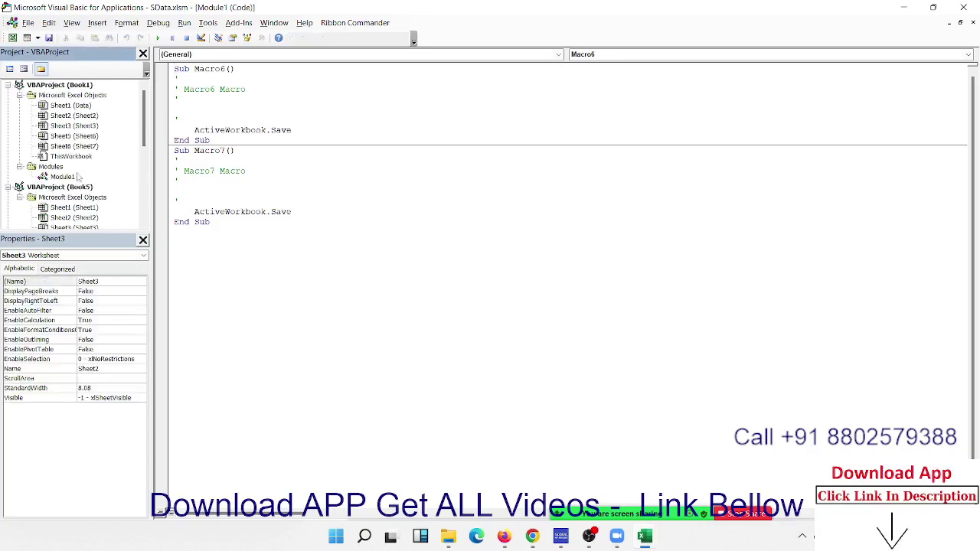
click(74, 125)
double_click(62, 177)
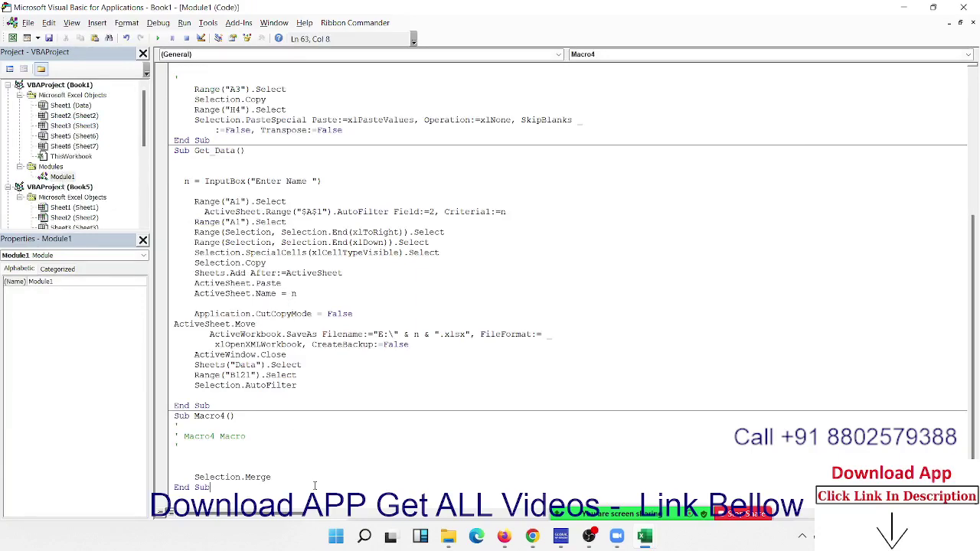
- Review Book1's existing Get_Data macro code, then reopen the editor and select Book5's project
key(ctrl+a)
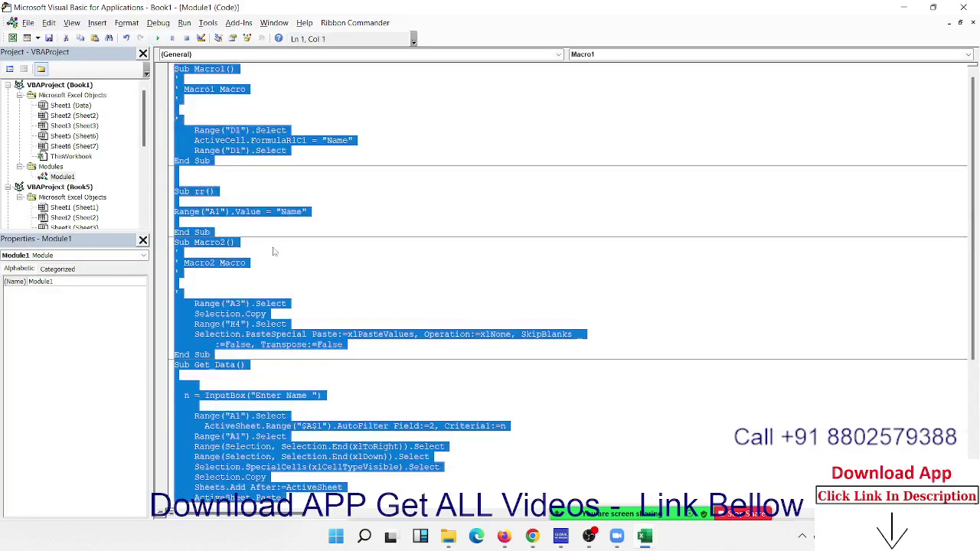
scroll(566, 283, down, 3)
scroll(80, 209, down, 2)
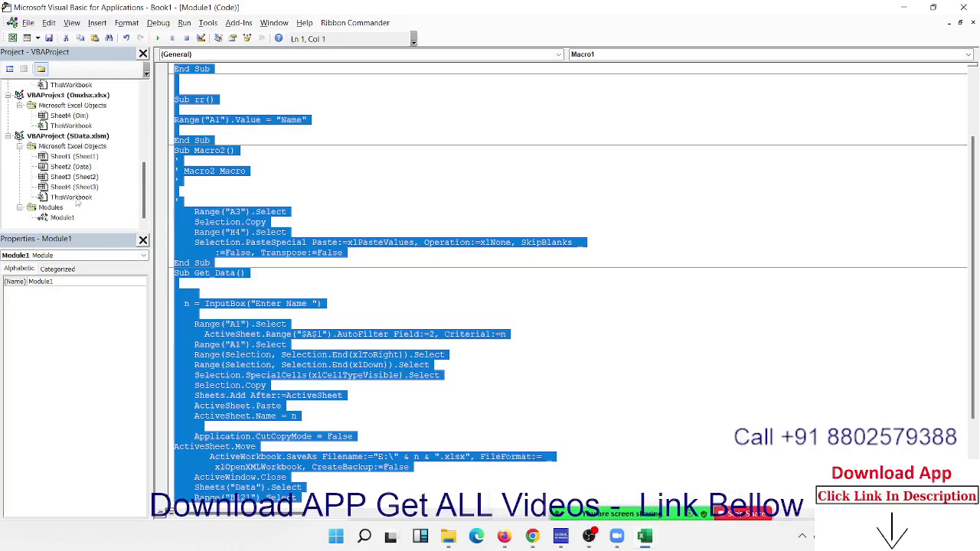
scroll(65, 213, down, 1)
scroll(67, 194, up, 3)
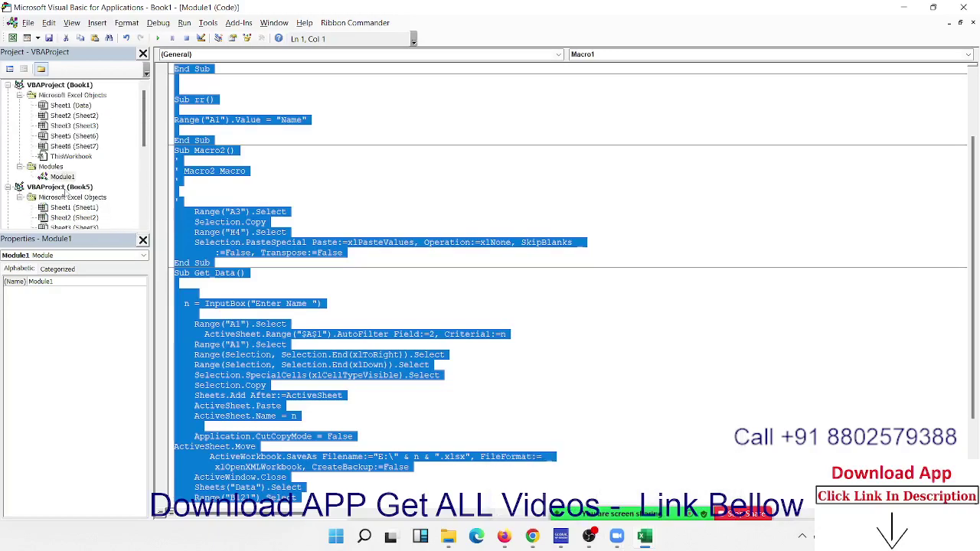
scroll(429, 367, down, 1)
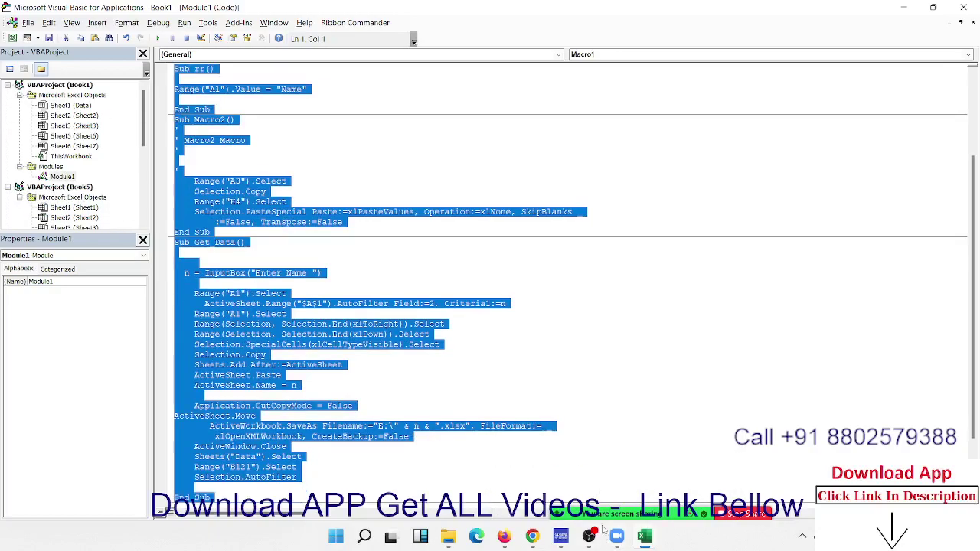
mouse_move(644, 536)
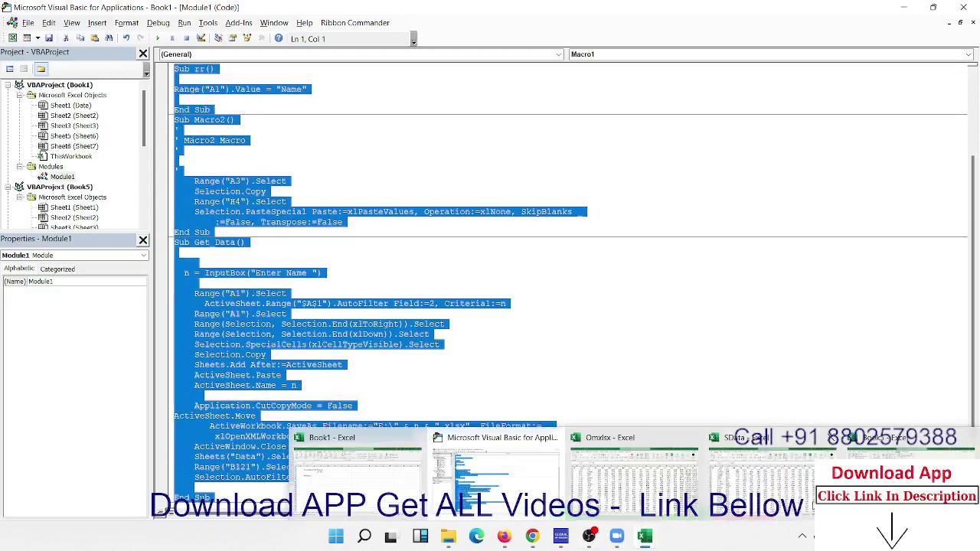
click(888, 467)
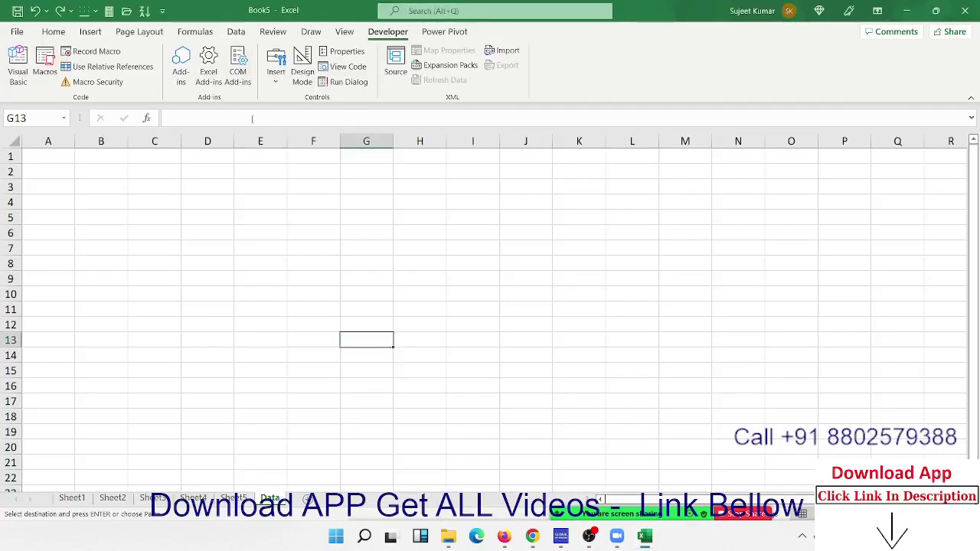
click(25, 87)
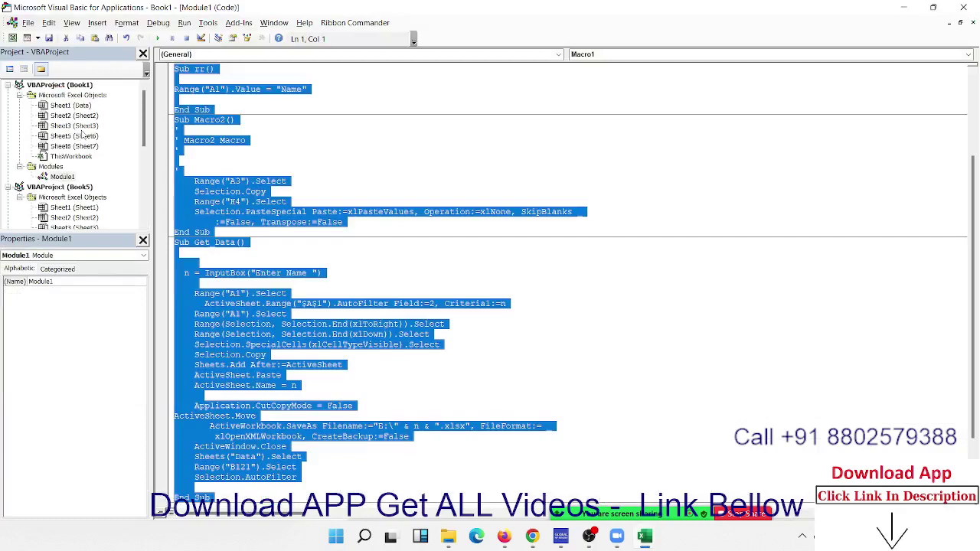
click(73, 197)
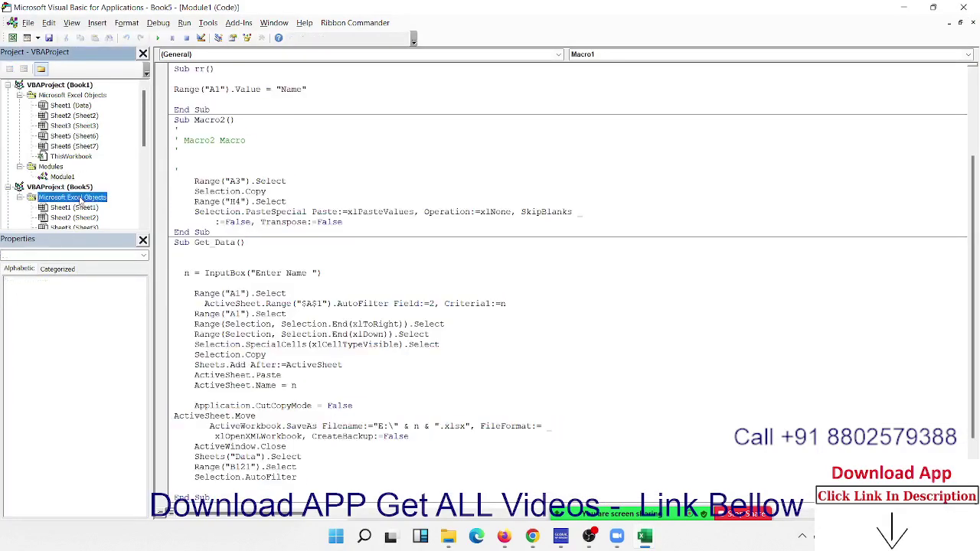
scroll(80, 201, down, 3)
- Insert a new module into Book5 and start the macro Sub rr()
click(97, 22)
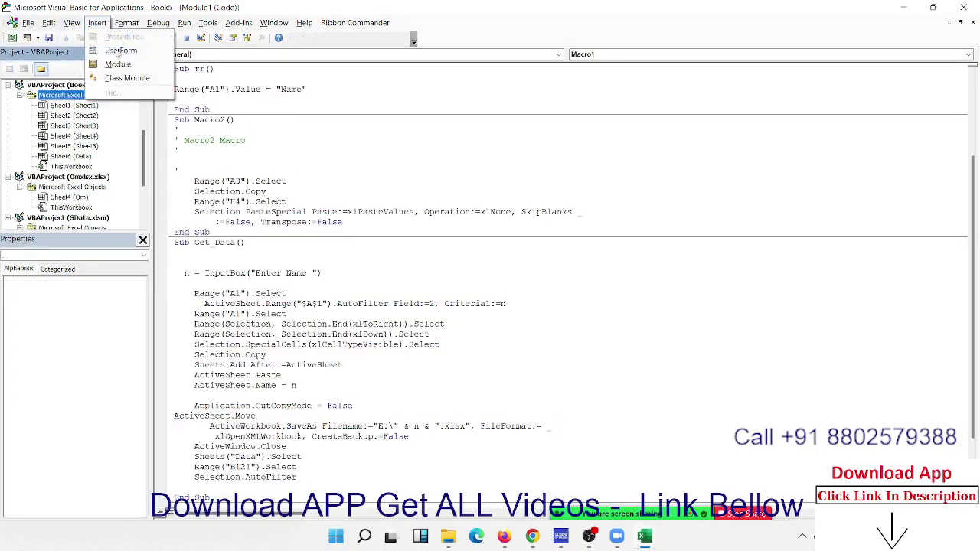
click(118, 65)
text(s)
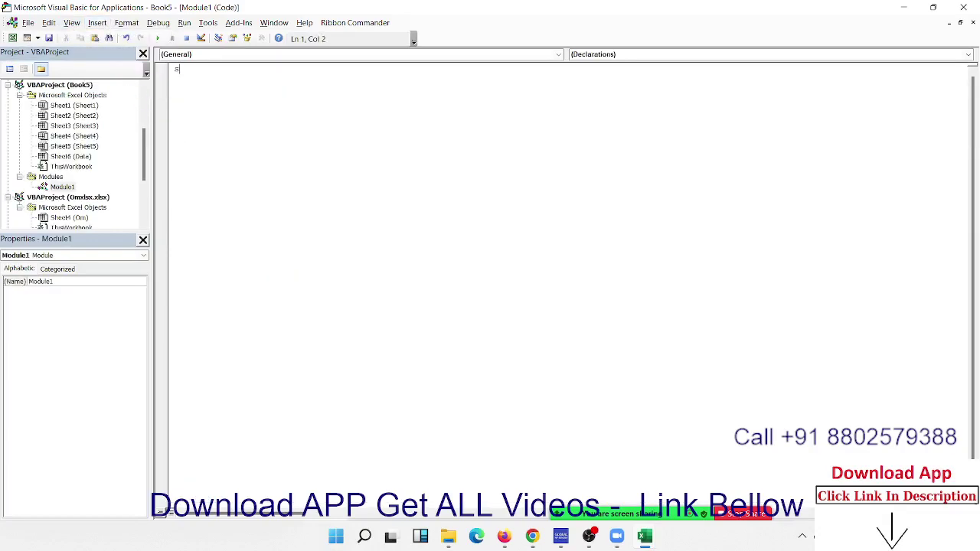
text(ub )
text(r)
key(Return)
key(Return)
- Write the loop For i = 1 To Sheets.Count - 1 with Sheets(i).Select and Next i
key(Return)
key(Return)
key(Return)
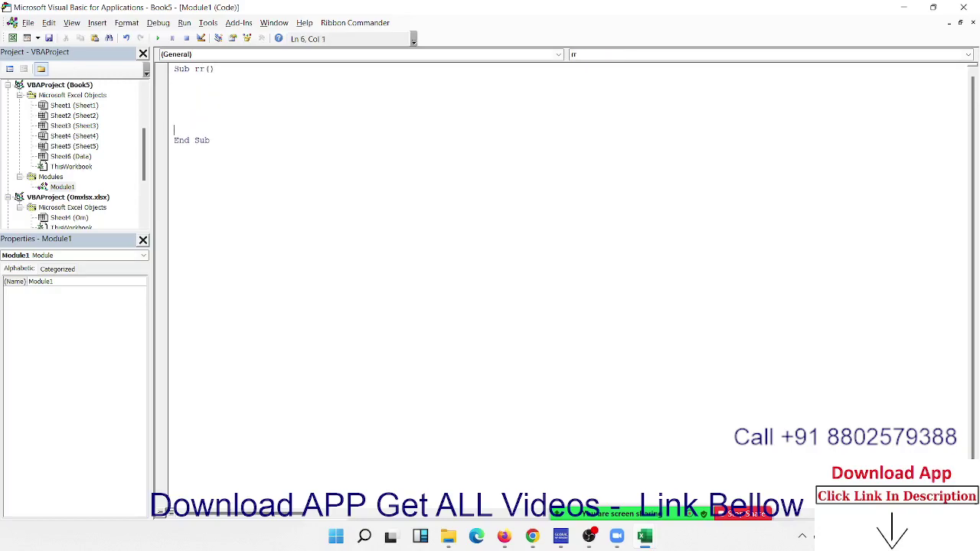
key(Up)
text(oi )
text(= 1)
text(to sheet)
text(s.co)
key(Tab)
text(- 1)
key(Return)
key(Return)
key(Return)
key(Return)
key(Return)
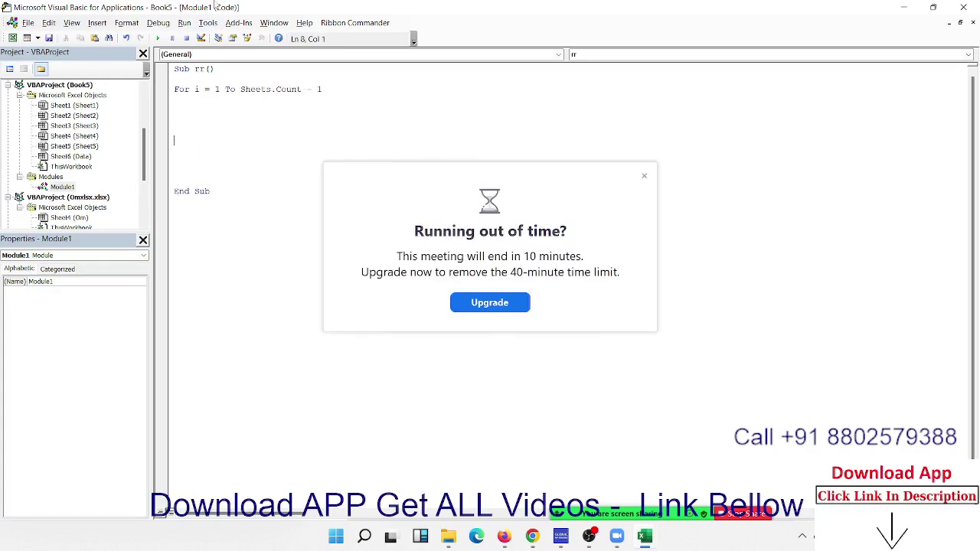
text(next)
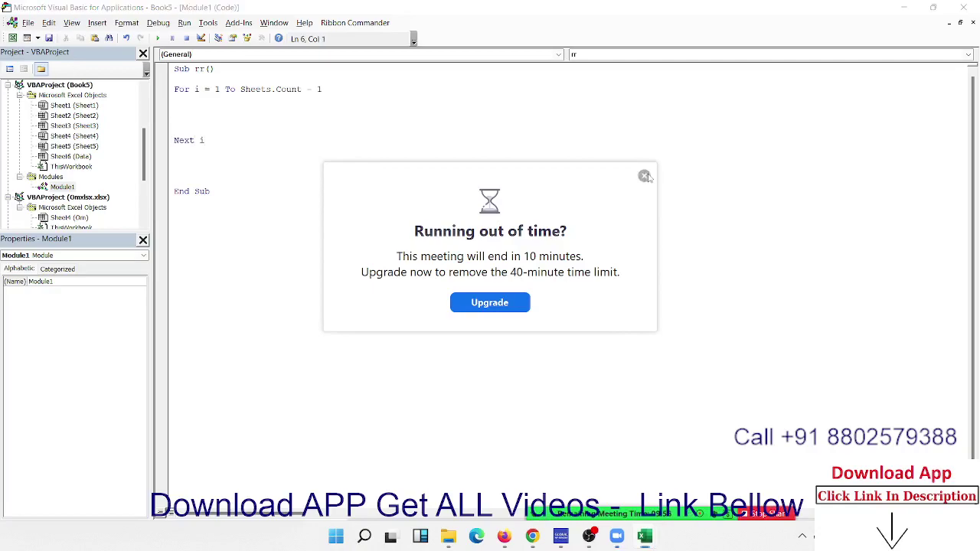
click(644, 175)
text(s)
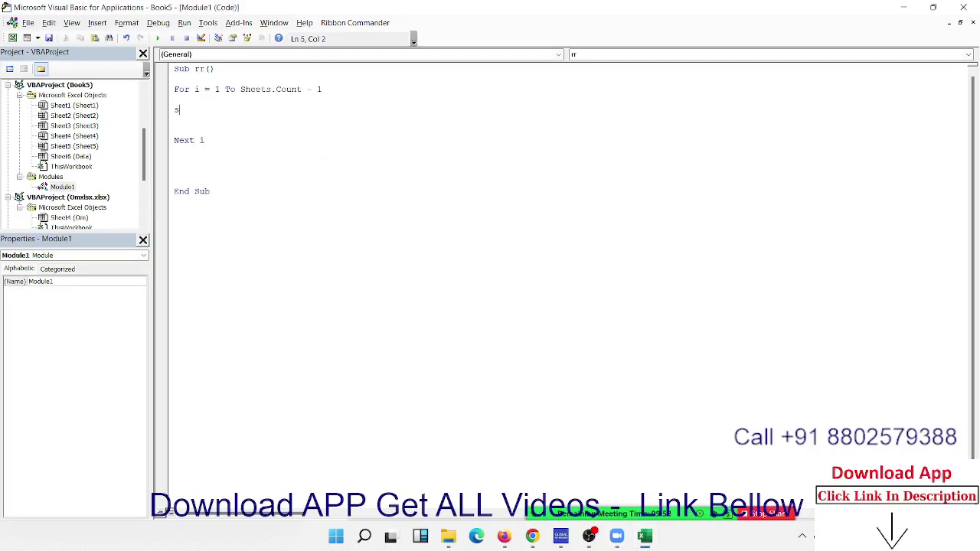
text(heets(i)
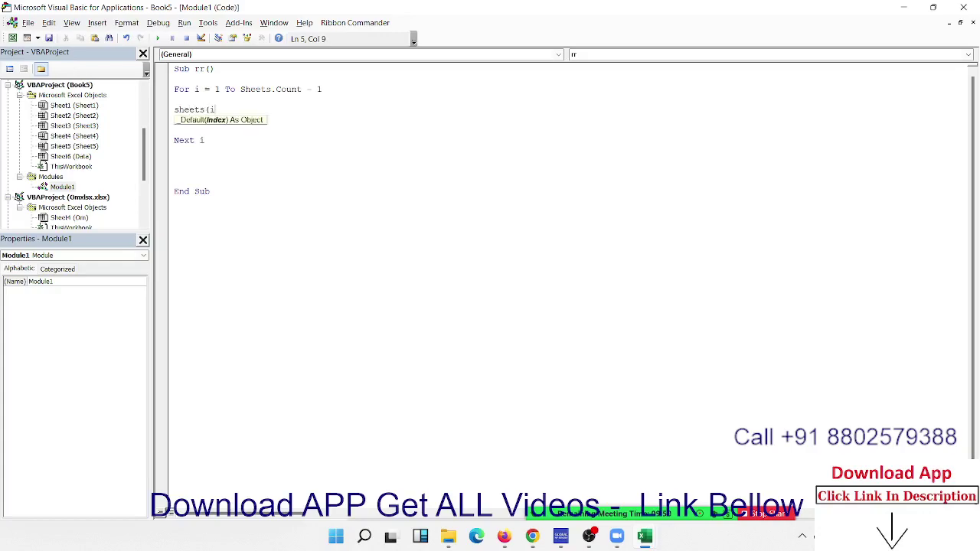
text().sele)
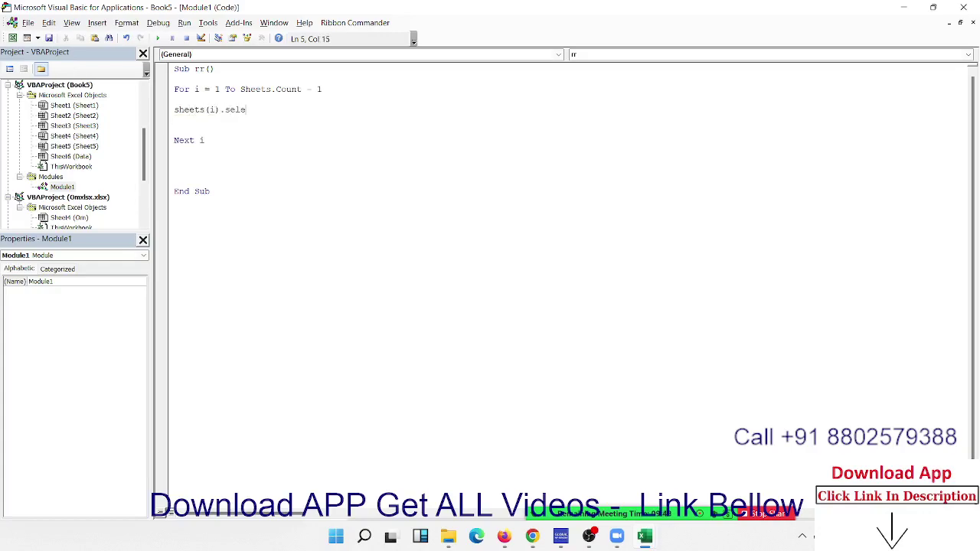
text(ct)
key(Return)
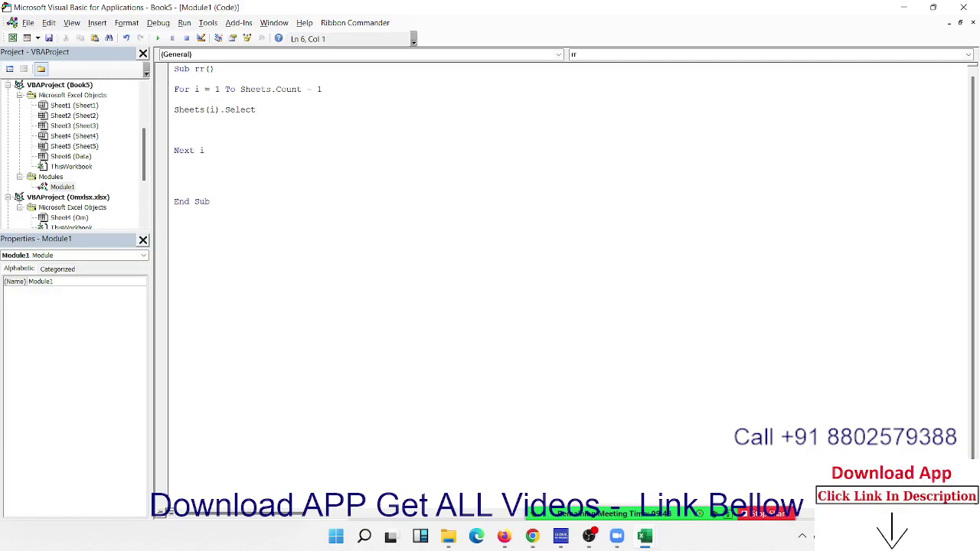
- Add the line Range("A1").CurrentRegion.Copy inside the loop
text(range()
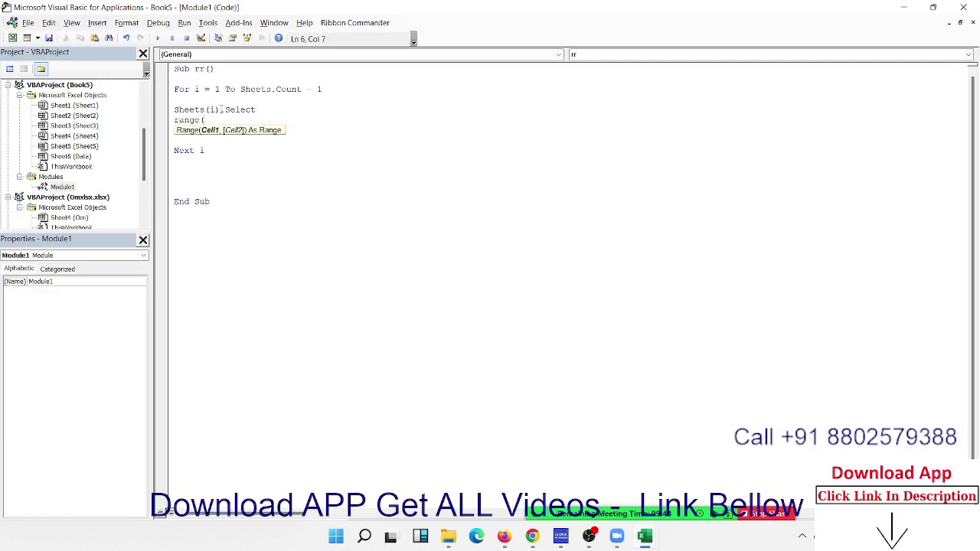
text("A2)
key(BackSpace)
text(1").)
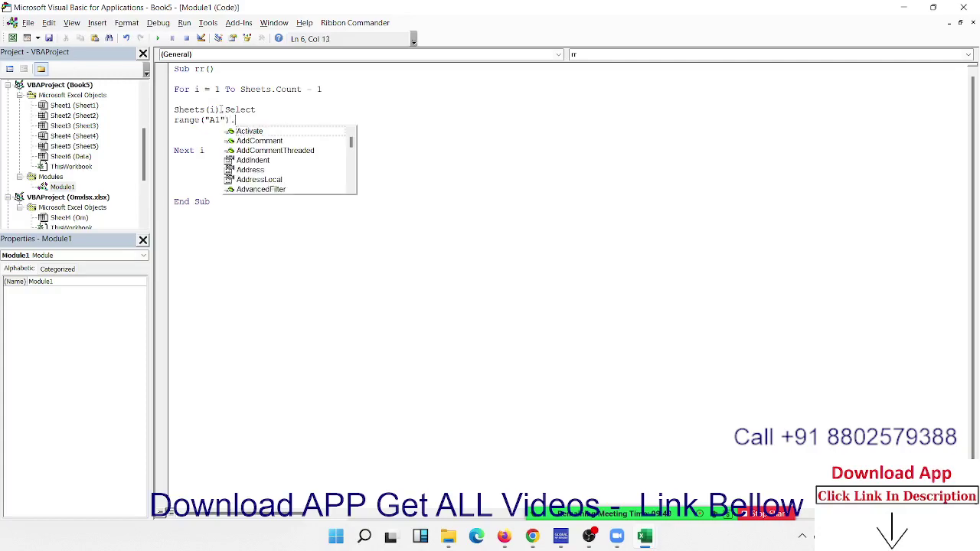
text(c)
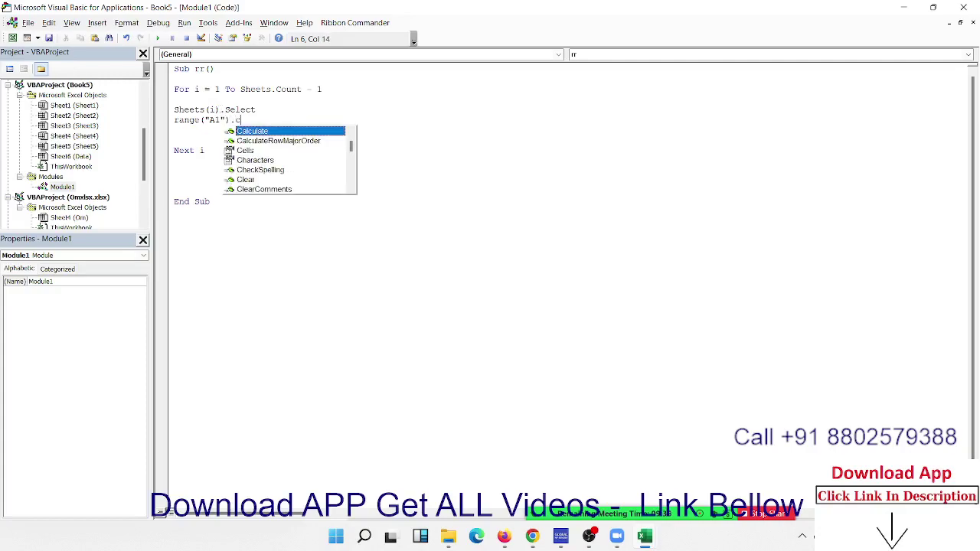
text(u)
key(Down)
key(Tab)
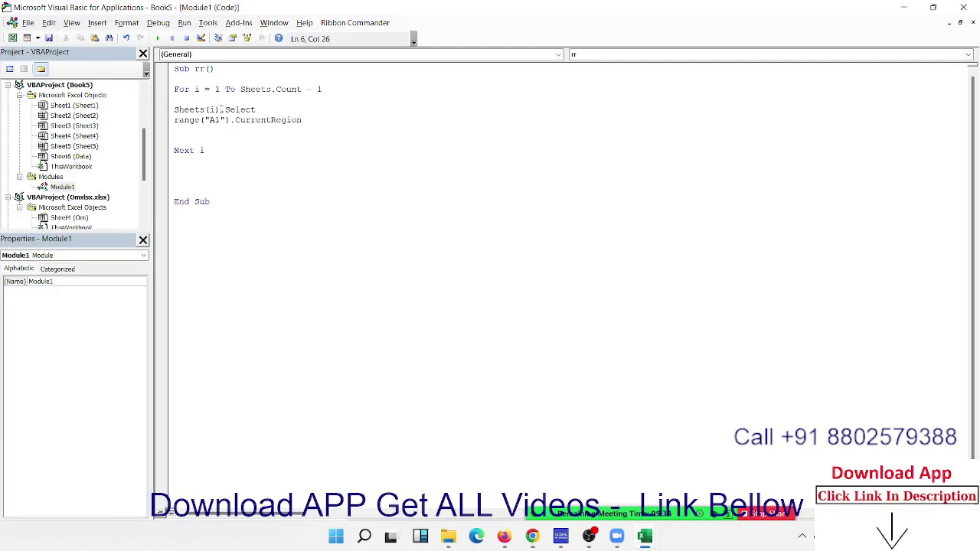
text(.copy)
key(Tab)
key(Return)
- Add Sheets("Data").Select and Range("A65000").End(xlUp).Offset(1, 0).PasteSpecial lines
text(she)
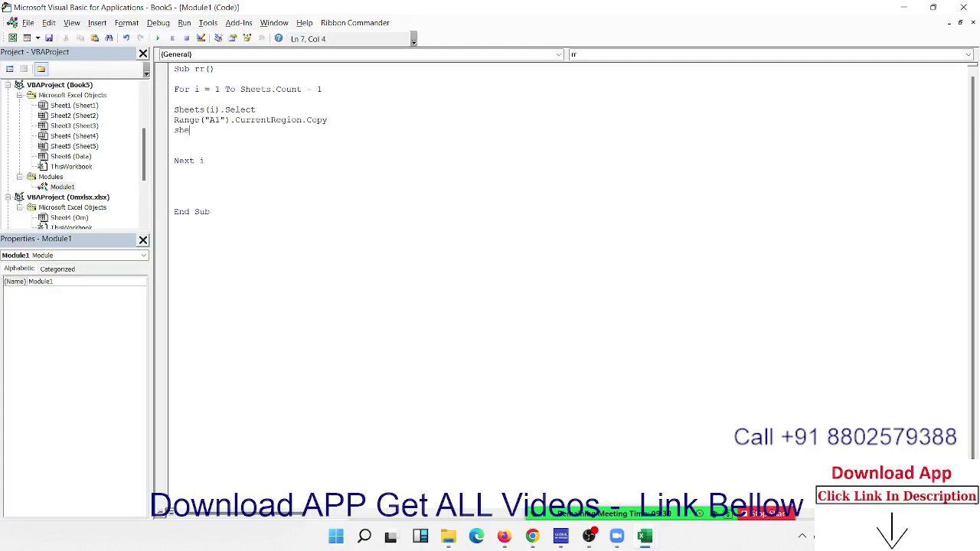
text(ets("D)
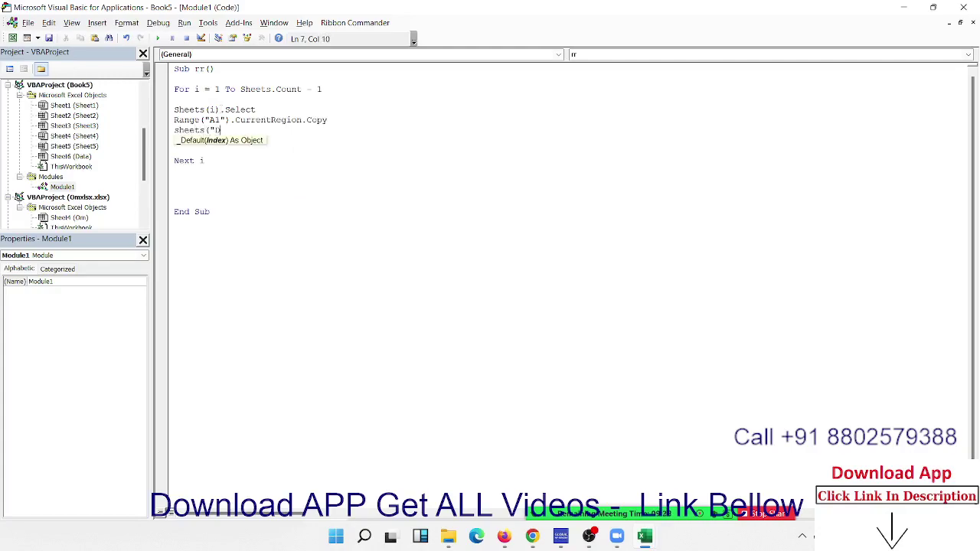
text(ata").)
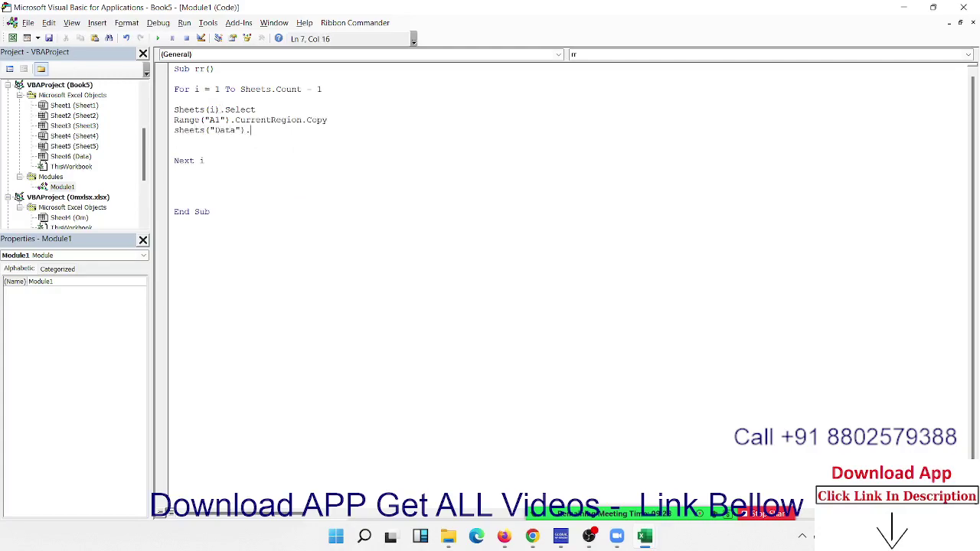
text(select)
key(Return)
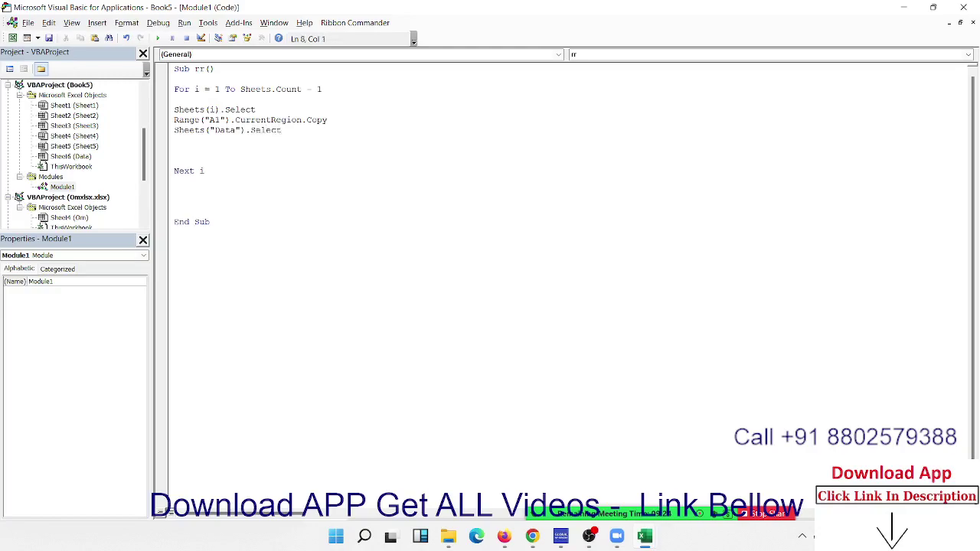
text(range()
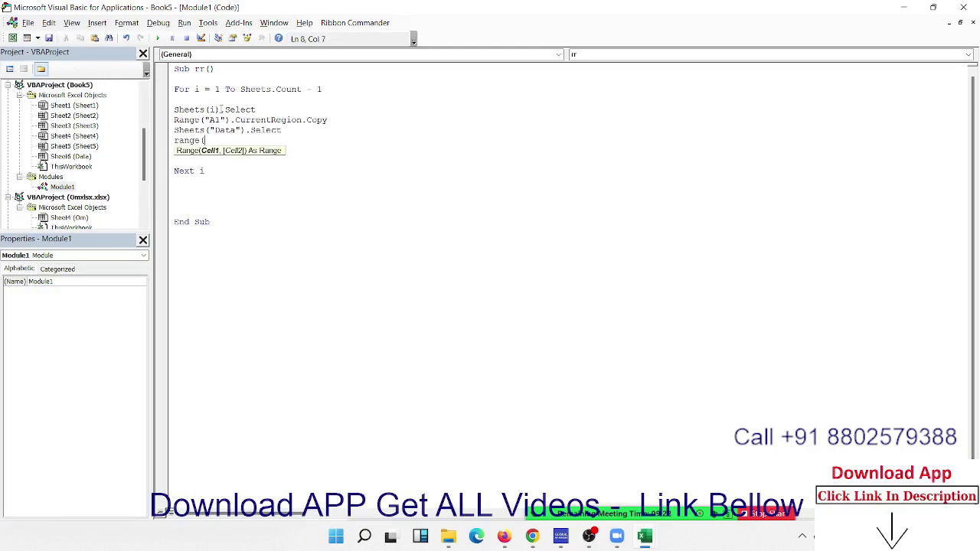
text("A65)
text(000")
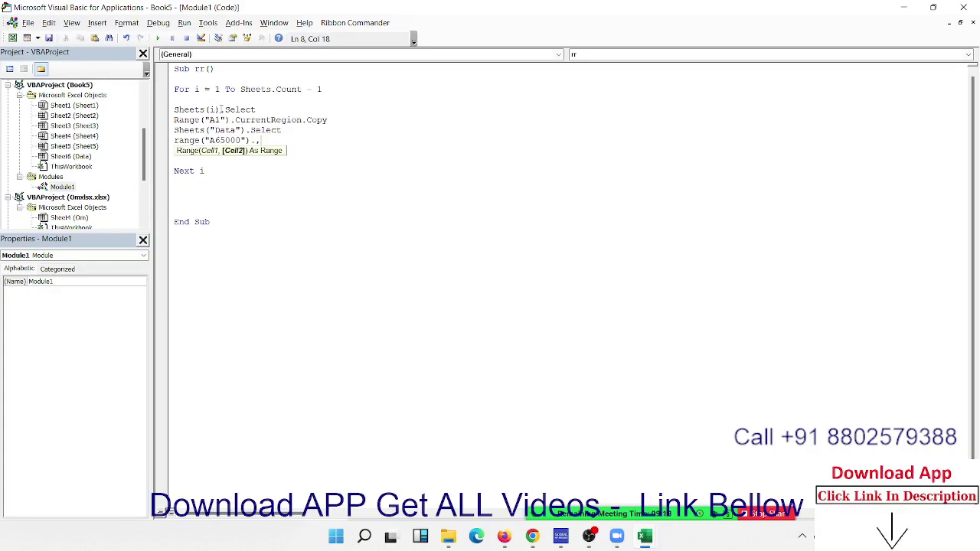
text().E)
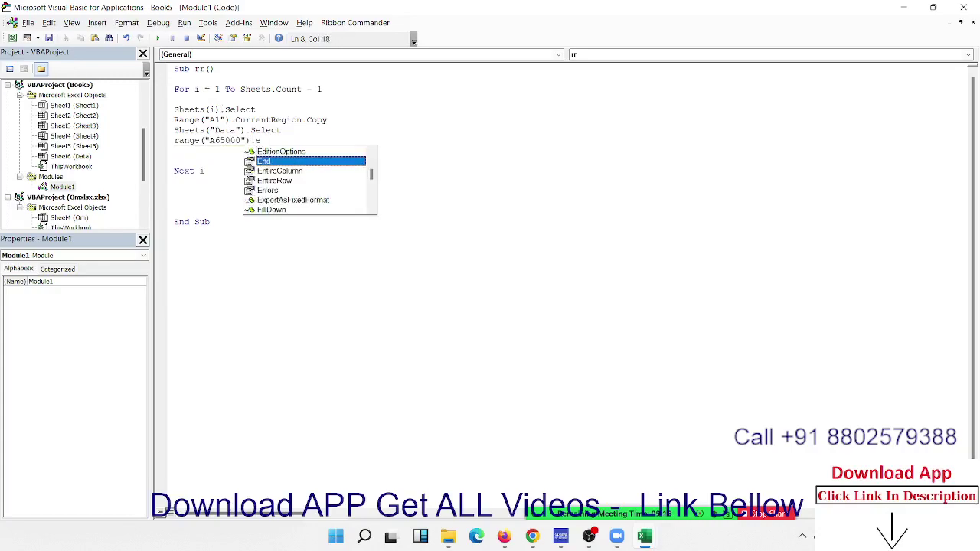
key(Tab)
text((xlu)
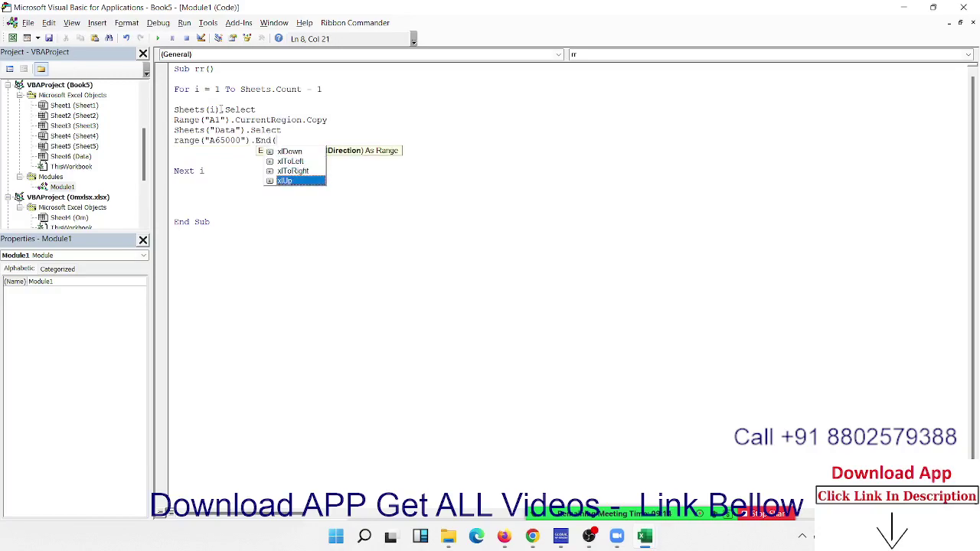
key(Tab)
text())
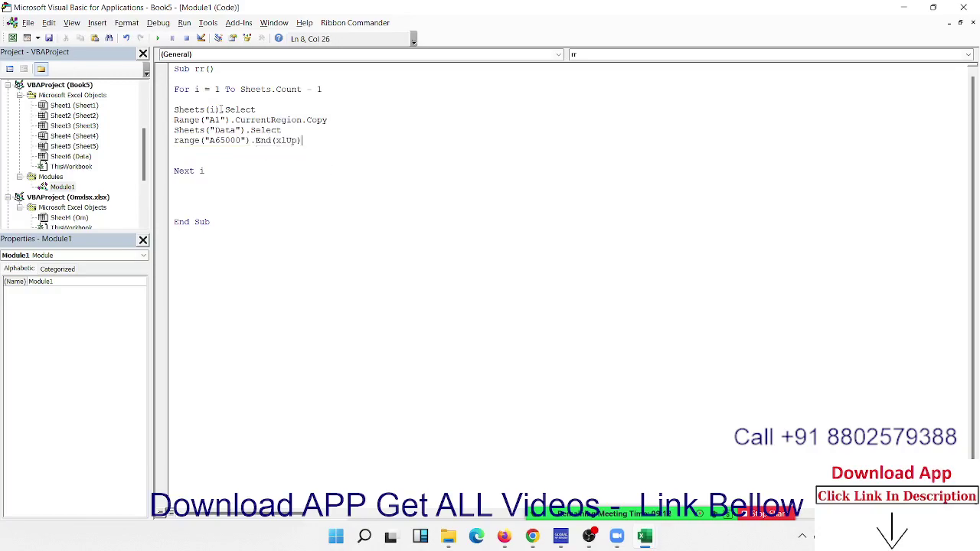
text(.off)
key(Tab)
text((1,)
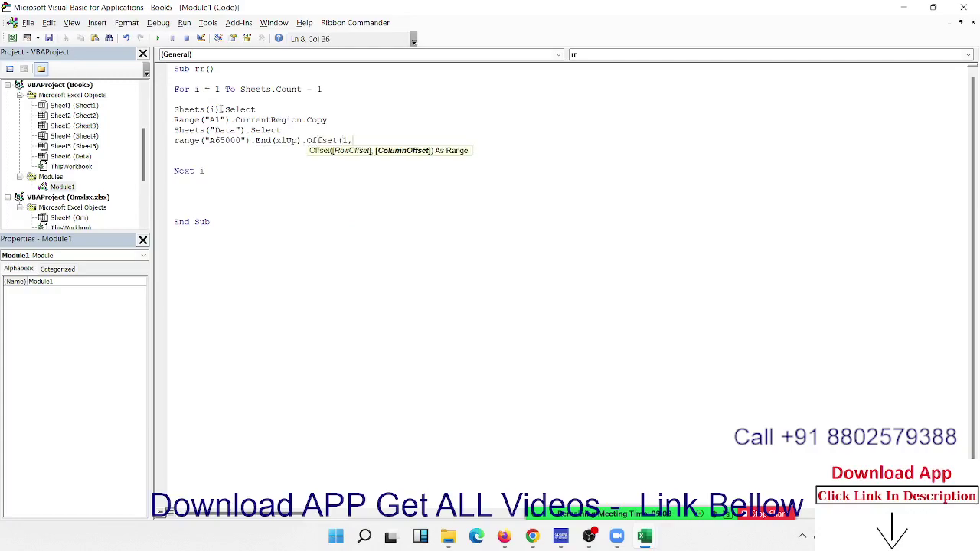
text())
key(BackSpace)
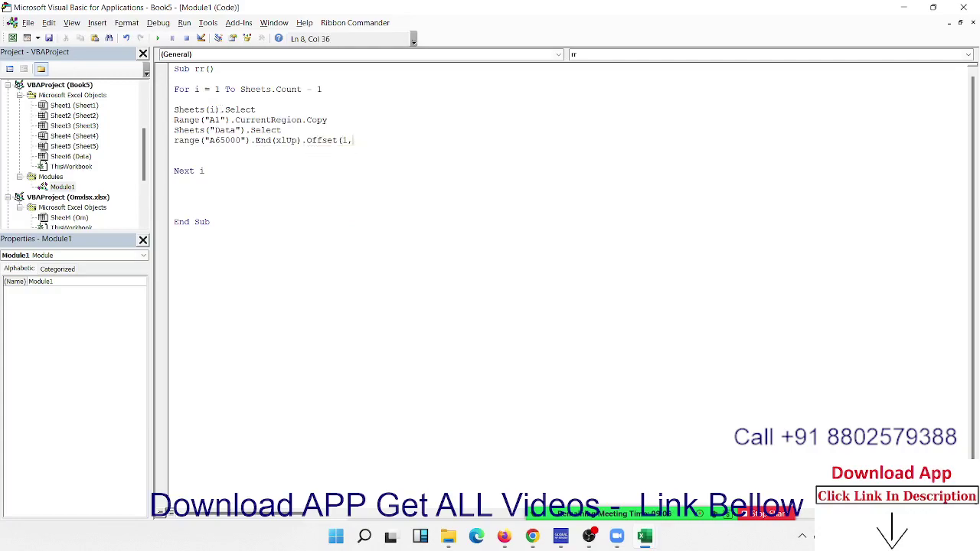
text(0)
text(.pas)
key(Tab)
key(Down)
- Remove the trailing space after PasteSpecial and start MsgBox "Job is Done" above End Sub
click(466, 142)
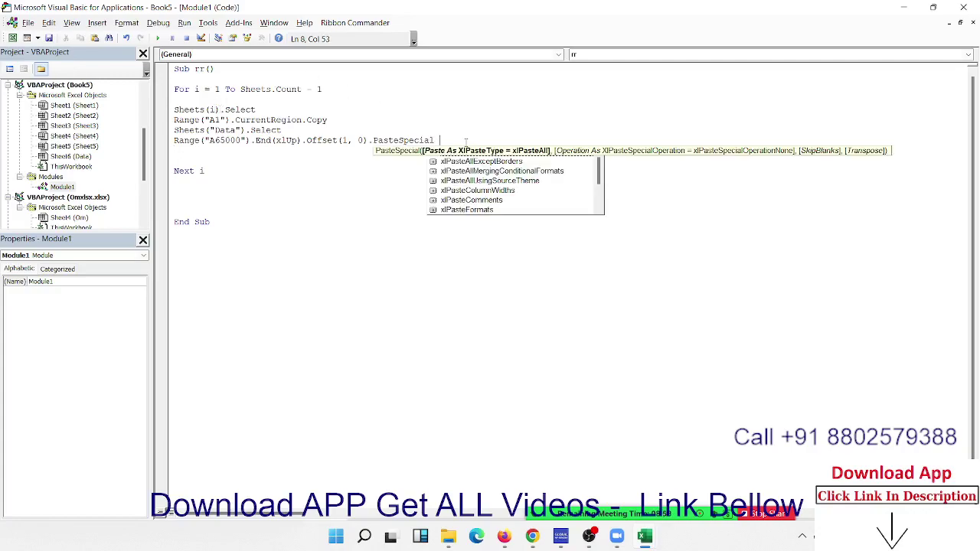
key(BackSpace)
click(205, 202)
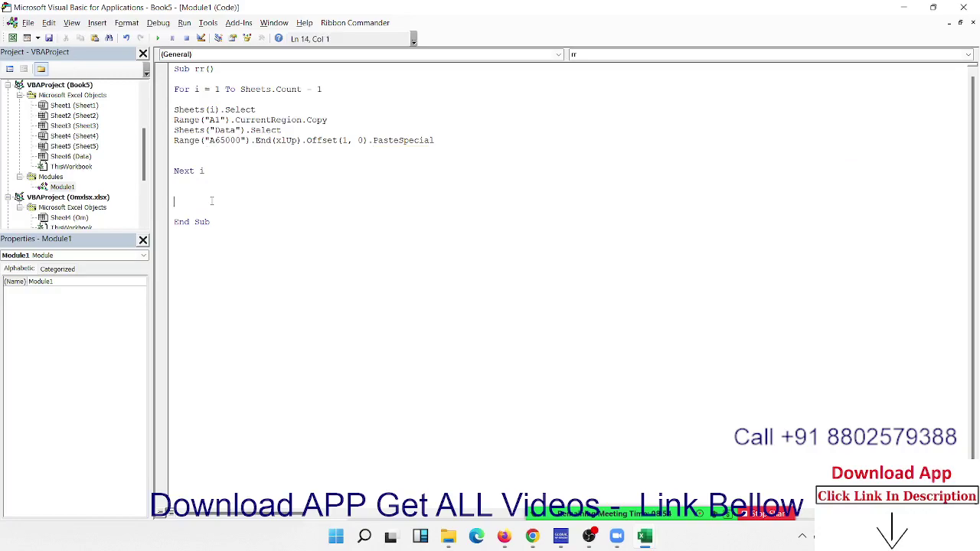
text(msgbo)
text(x ")
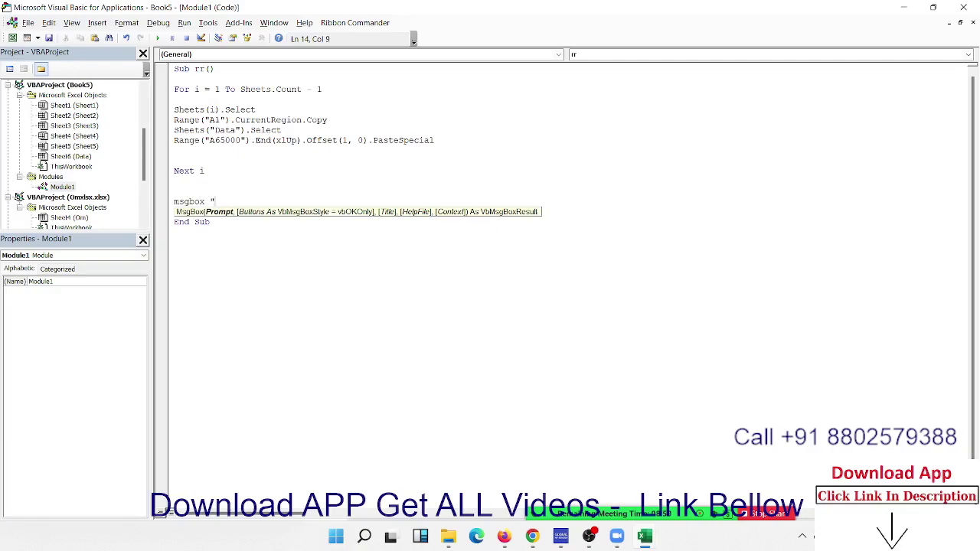
text(Jo)
text(i)
text(s Do)
text(me)
key(BackSpace)
key(BackSpace)
- Finish the "Job is Done" message, then run the rr macro in Excel and dismiss the message
text(n)
text(e")
key(alt+F11)
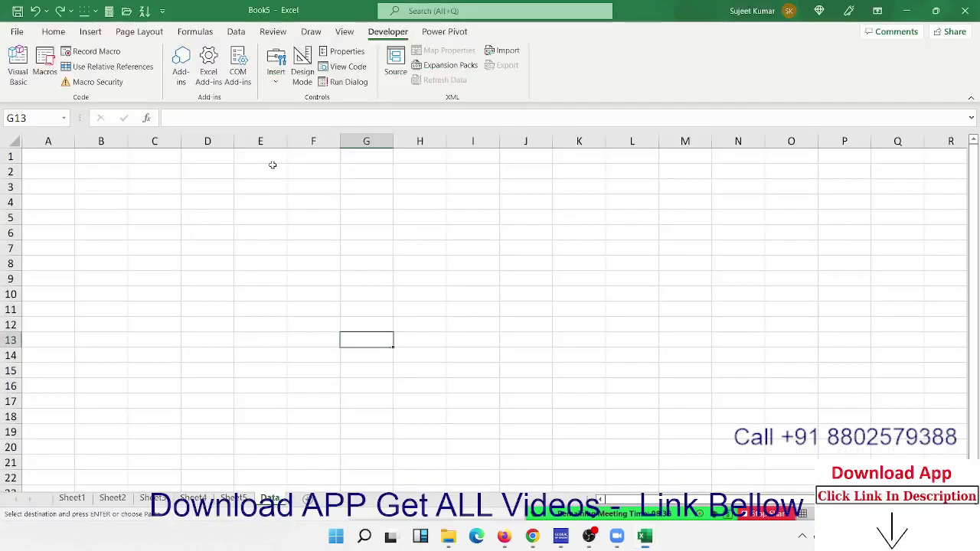
click(133, 224)
click(44, 68)
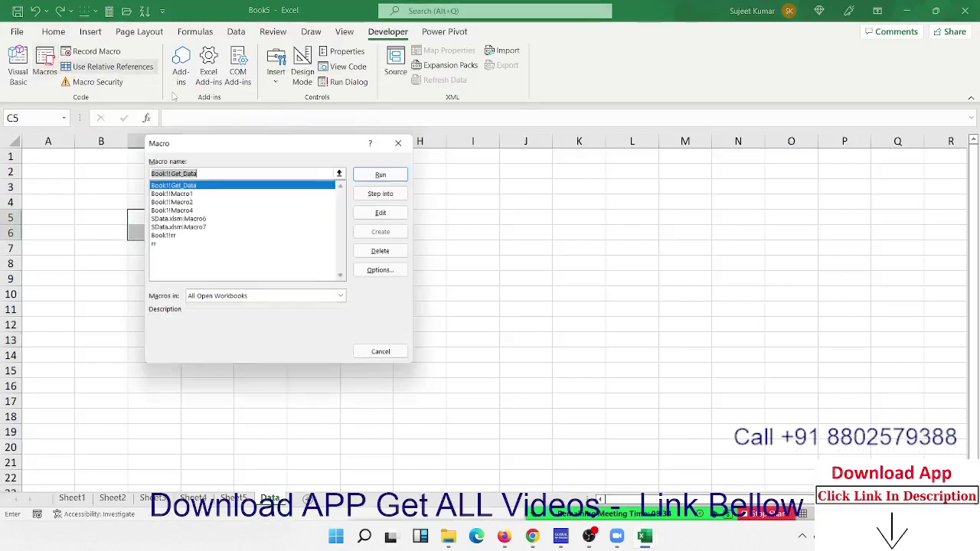
click(161, 244)
click(395, 173)
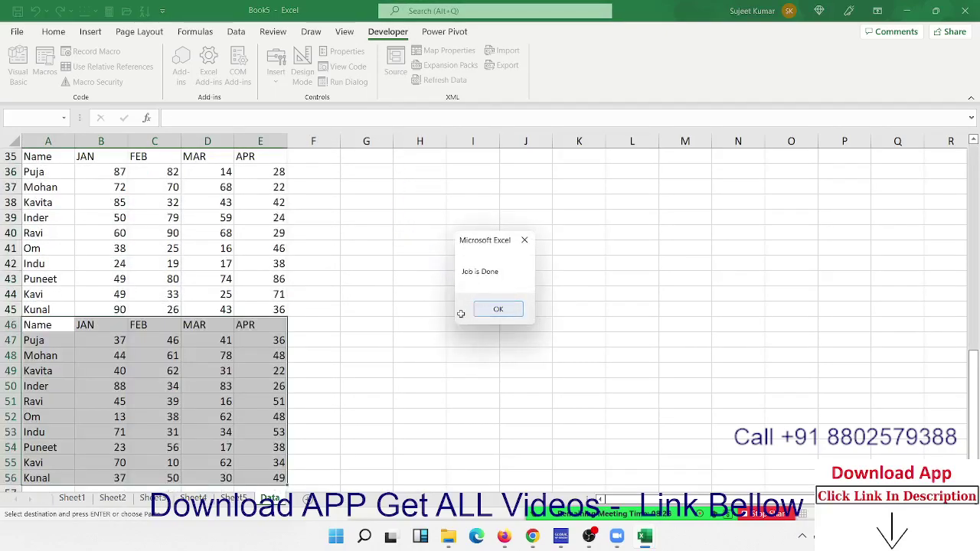
click(479, 310)
- Scroll through the Data sheet to check the stacked tables in rows 2 to 56
scroll(207, 371, up, 9)
scroll(207, 371, up, 3)
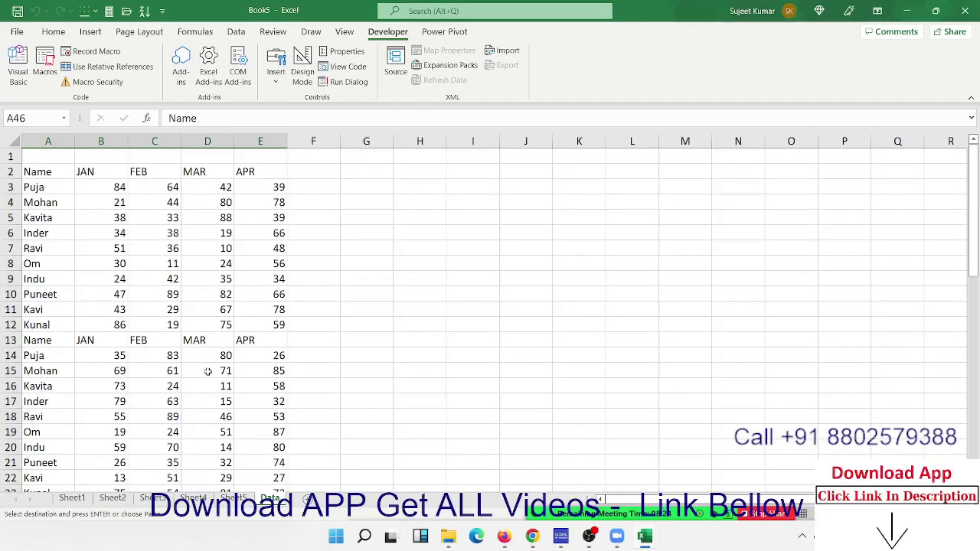
scroll(207, 371, down, 6)
scroll(207, 372, down, 7)
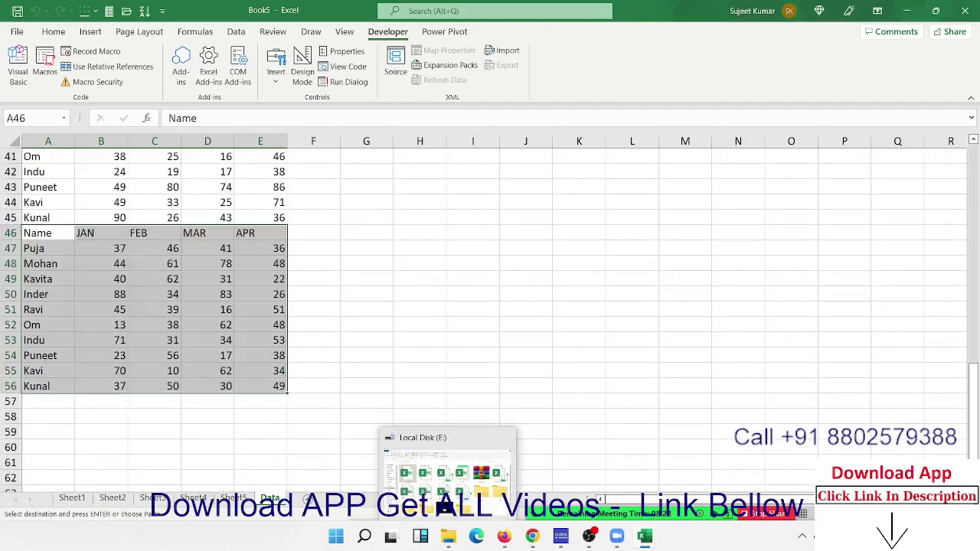
mouse_move(644, 536)
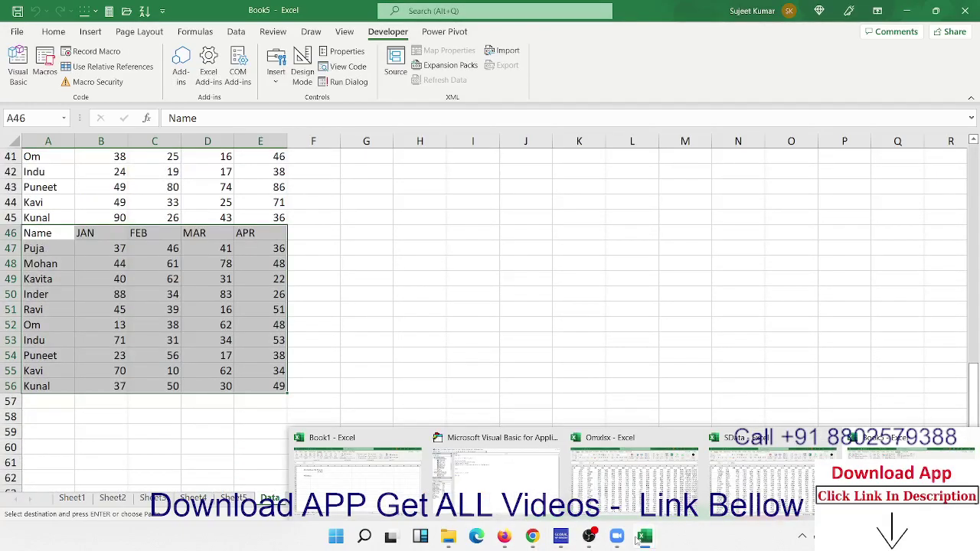
- Enter the word Macros in cell D6 of Book1
click(300, 487)
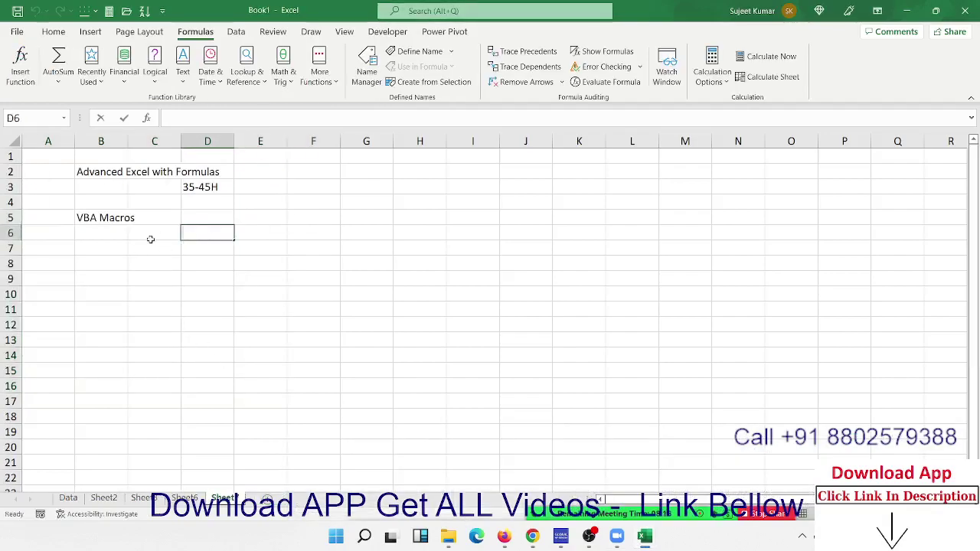
text(MAc)
key(BackSpace)
key(BackSpace)
text(ac)
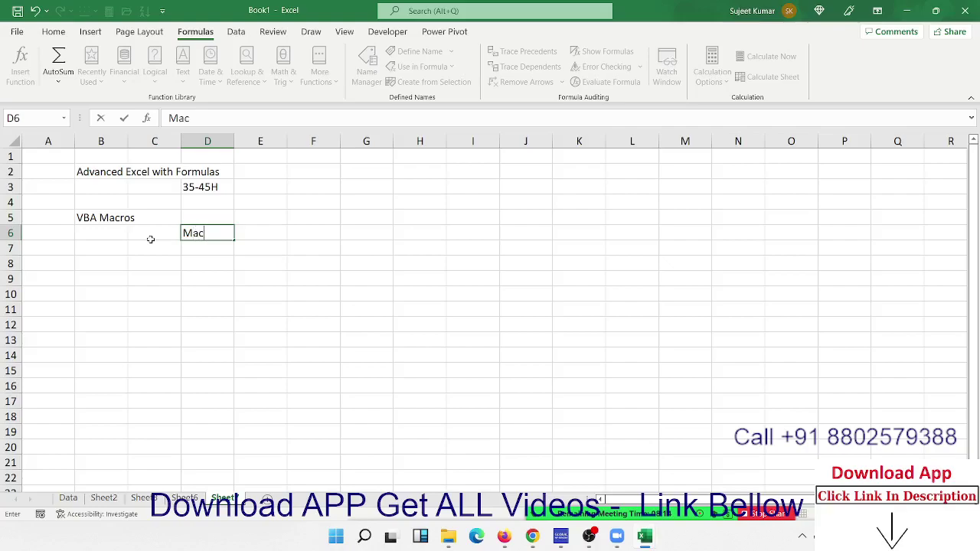
text(ros)
key(Return)
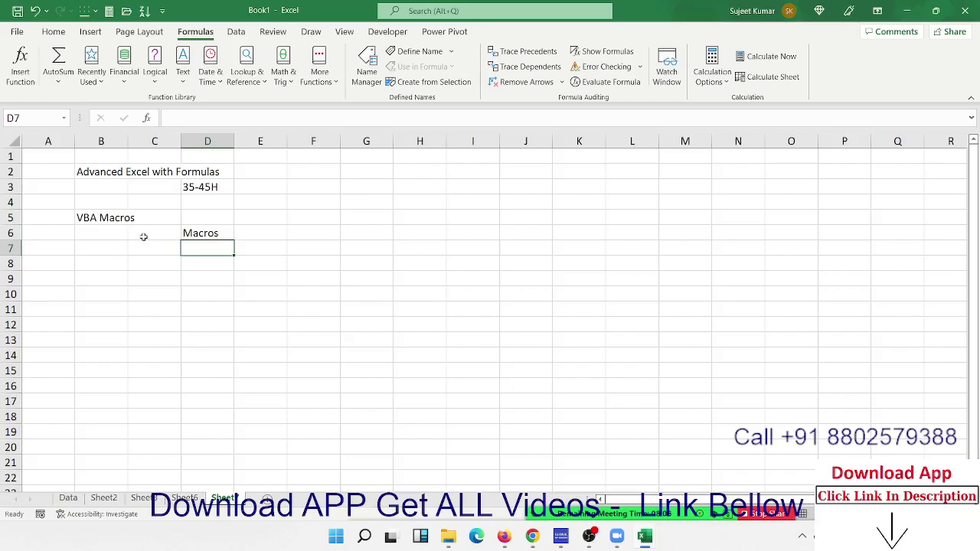
- Return to the rr macro in the VBA editor and select the For i…Next i loop
key(alt+Tab)
key(alt+Tab)
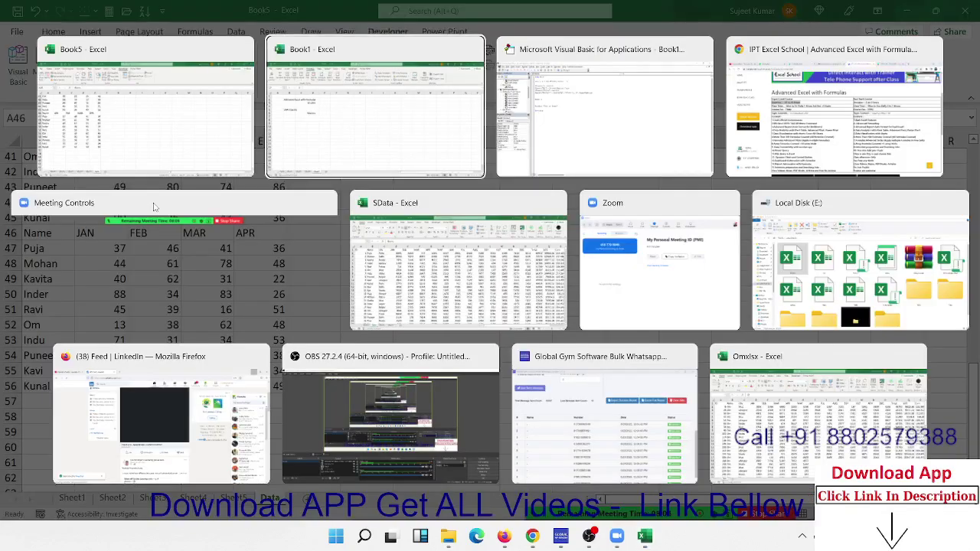
key(alt+Tab)
drag(176, 182, 164, 92)
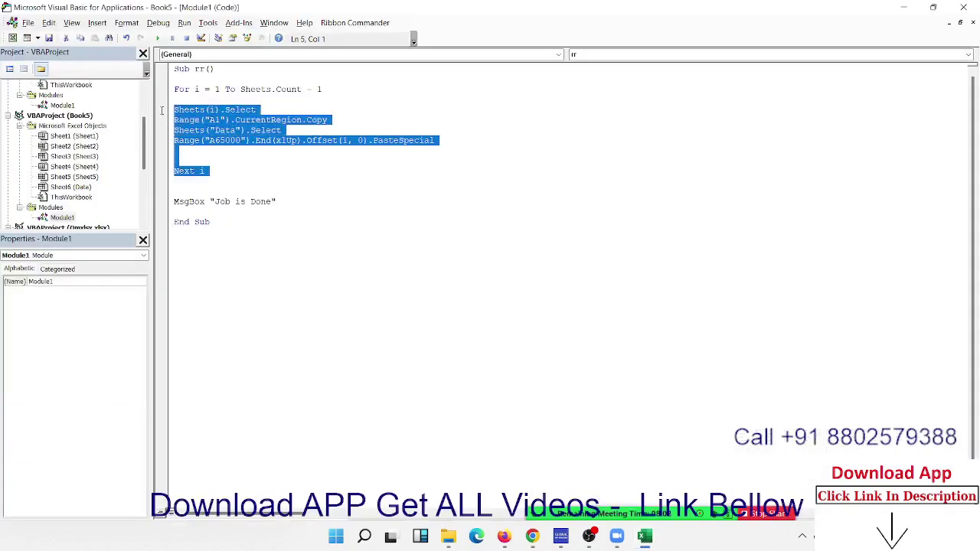
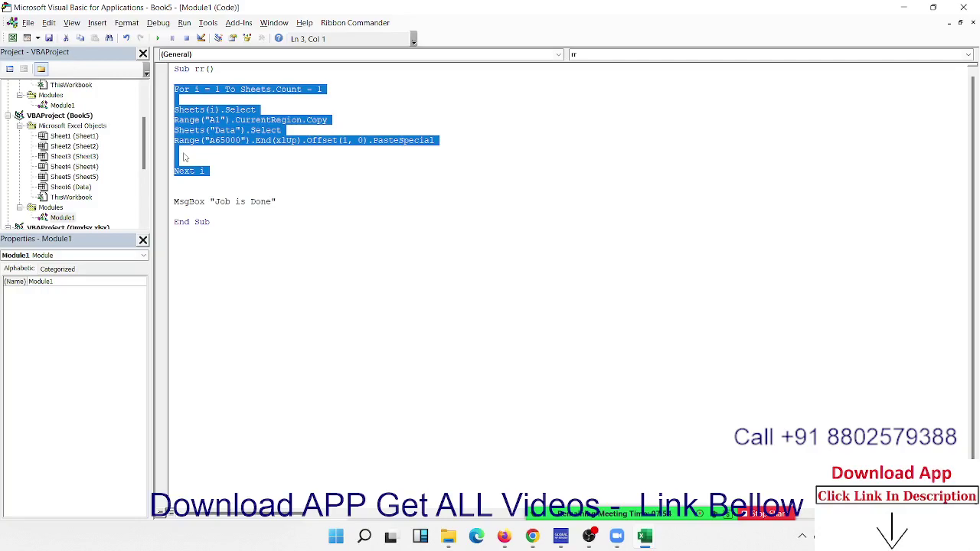
- Insert ActiveCell.EntireRow.Delete on the blank line before Next i in the rr macro
click(187, 152)
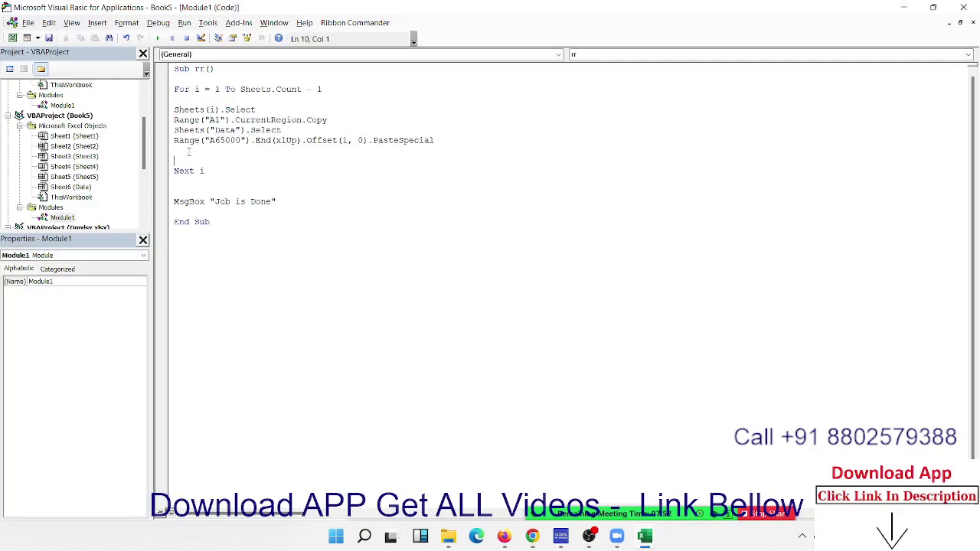
text(a)
text(ctivecel)
text(l.)
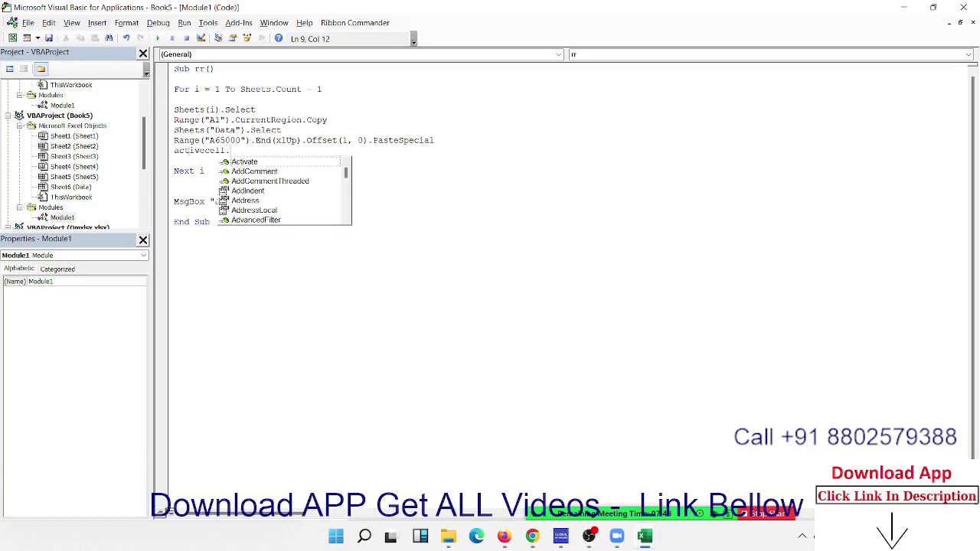
text(en)
key(Down)
key(Down)
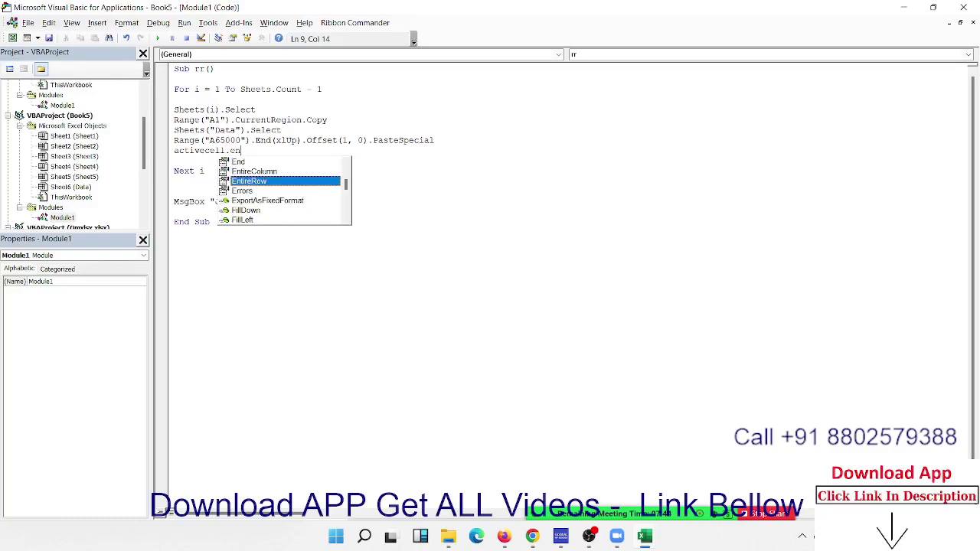
key(Tab)
text(.de)
key(Tab)
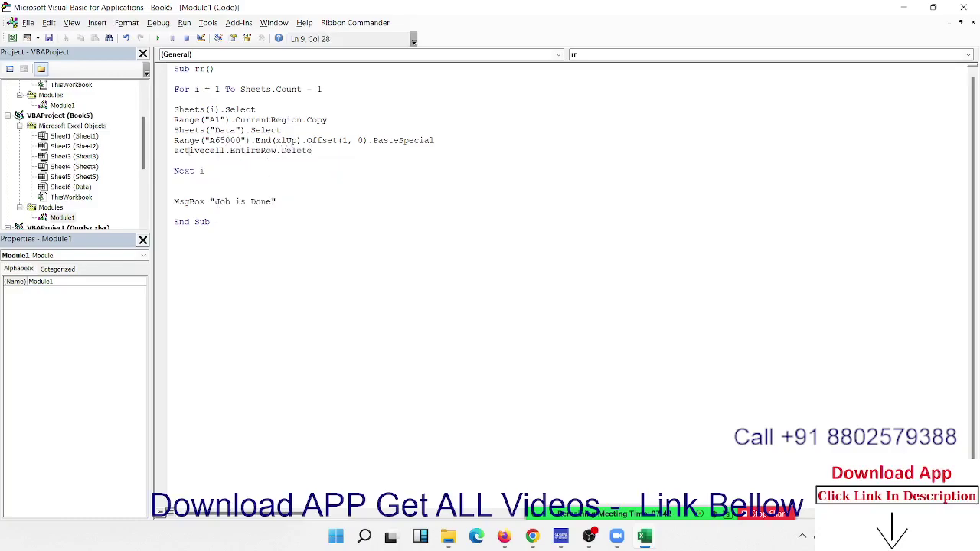
key(alt+F11)
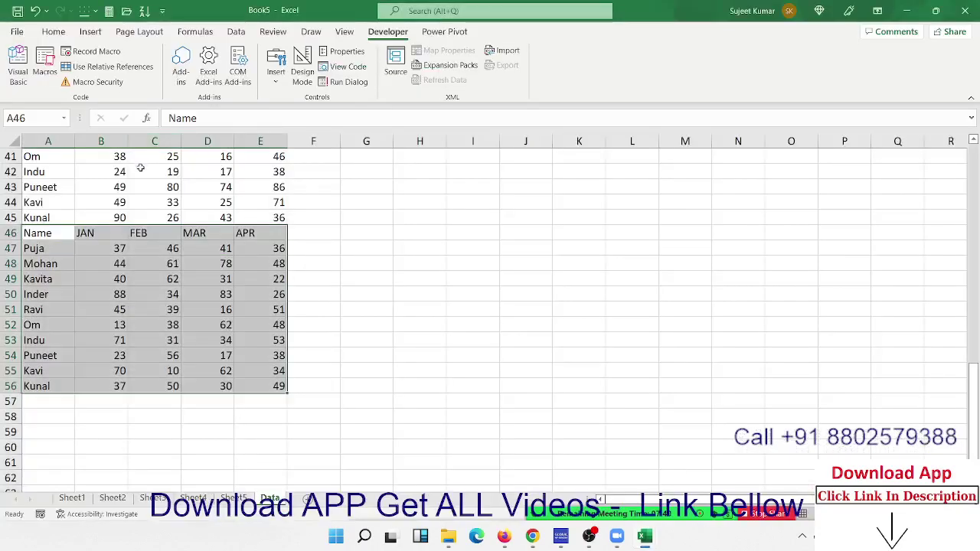
- Copy the header row A2:E2 up into row 1 of the Data sheet
key(ctrl+Home)
key(Down)
key(Right)
key(ctrl+shift+Right)
key(Left)
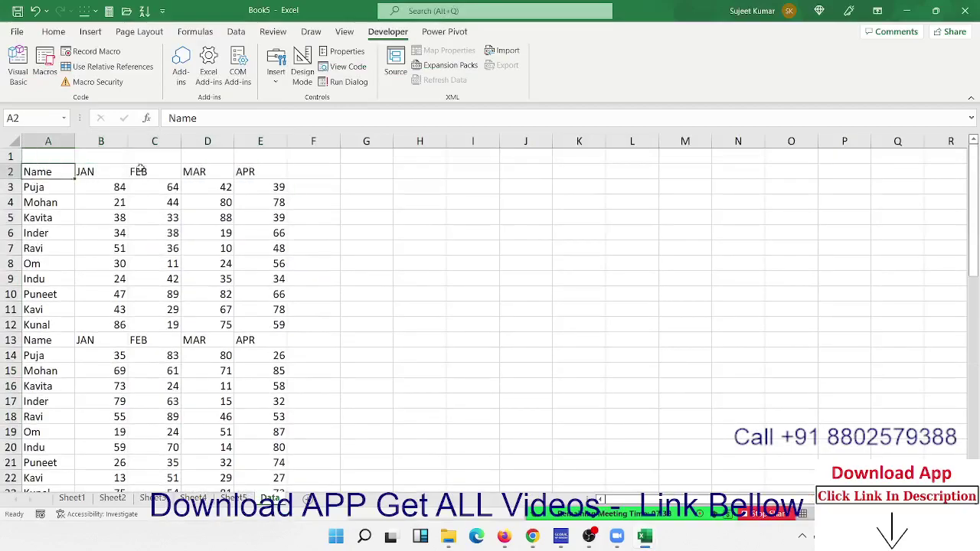
key(ctrl+shift+Right)
key(ctrl+c)
key(Up)
key(ctrl+v)
- Clear all data rows below the header on the Data sheet
key(Down)
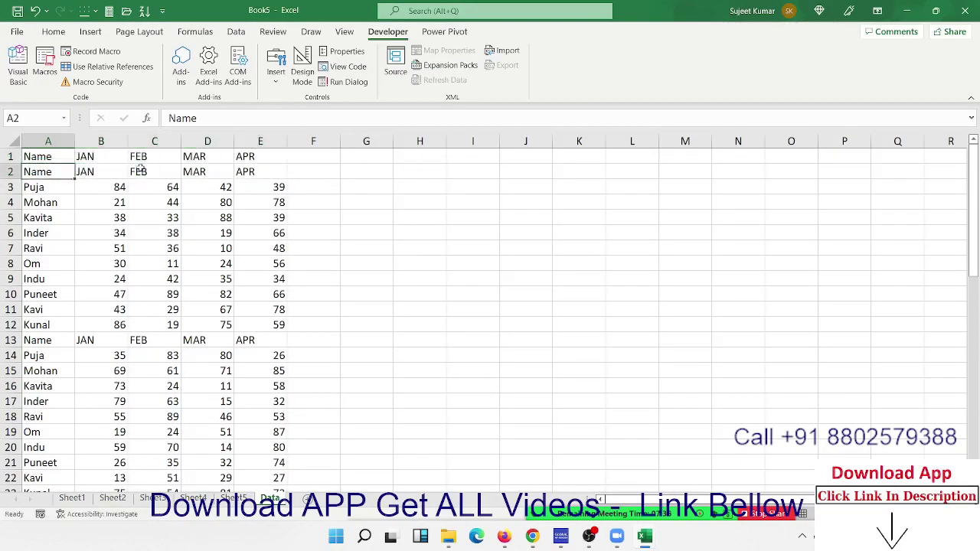
key(ctrl+shift+Right)
key(ctrl+shift+Down)
key(Delete)
key(ctrl+BackSpace)
key(ctrl+Home)
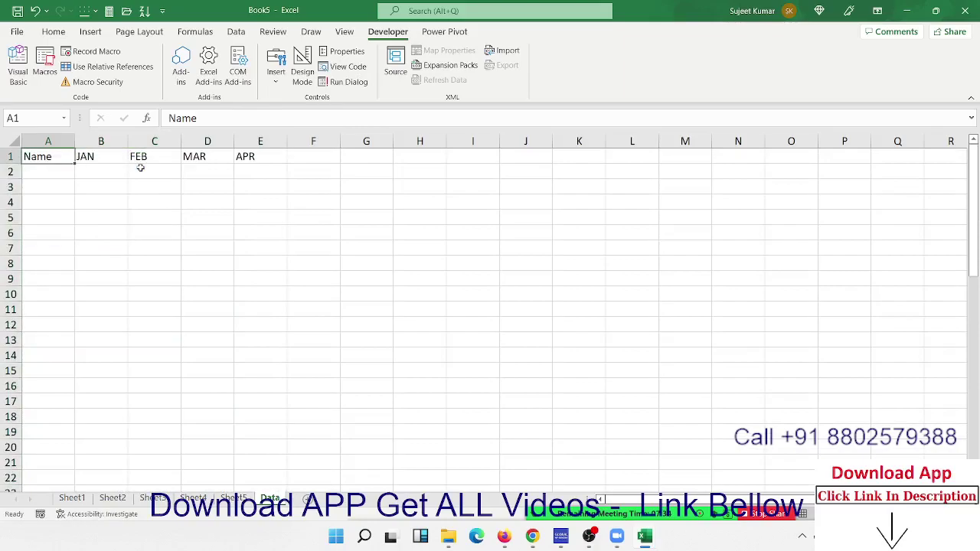
- Run the rr macro and dismiss the Job is Done message
click(44, 63)
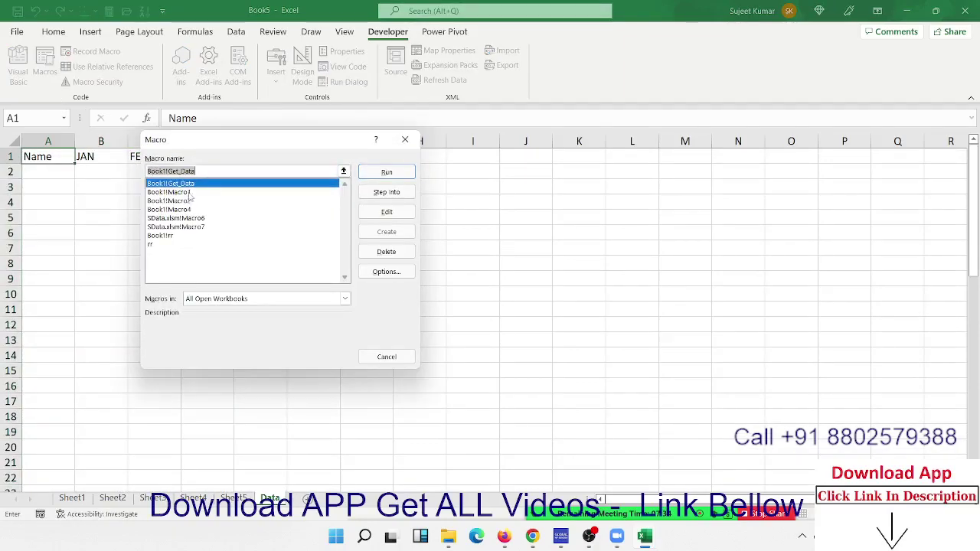
click(176, 245)
click(375, 175)
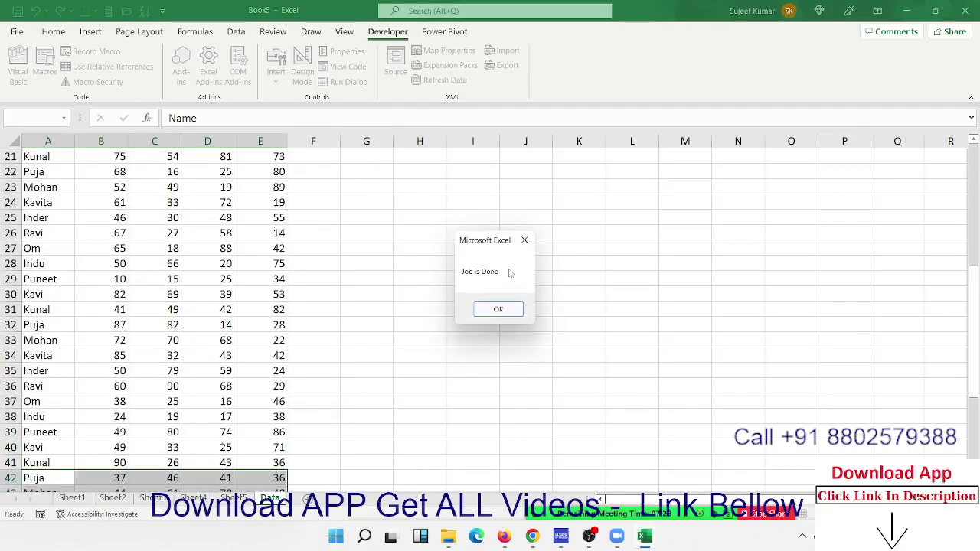
click(498, 308)
scroll(172, 353, up, 7)
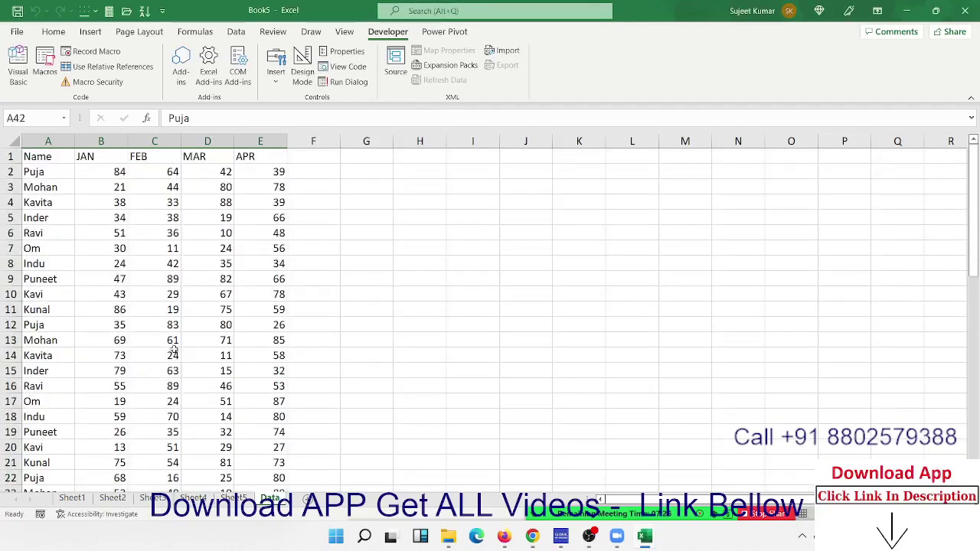
scroll(173, 353, down, 3)
scroll(174, 351, up, 3)
click(453, 473)
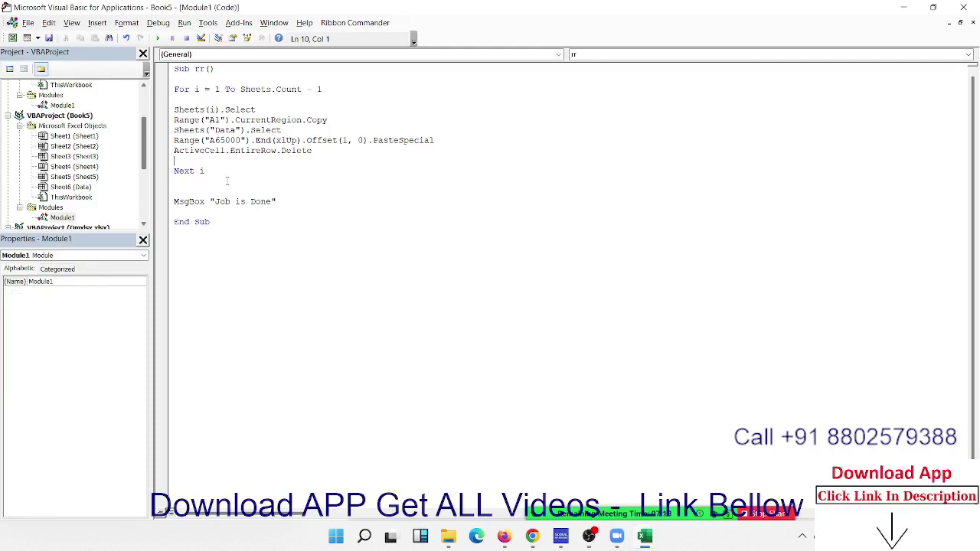
drag(178, 110, 255, 109)
mouse_move(199, 121)
mouse_down()
mouse_move(275, 120)
mouse_move(281, 130)
mouse_move(271, 140)
mouse_up()
click(903, 7)
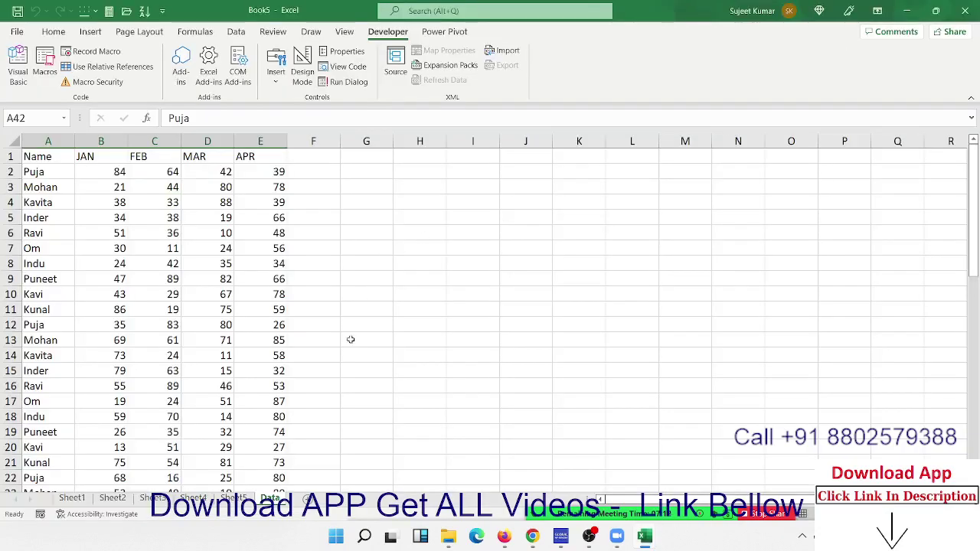
mouse_move(645, 536)
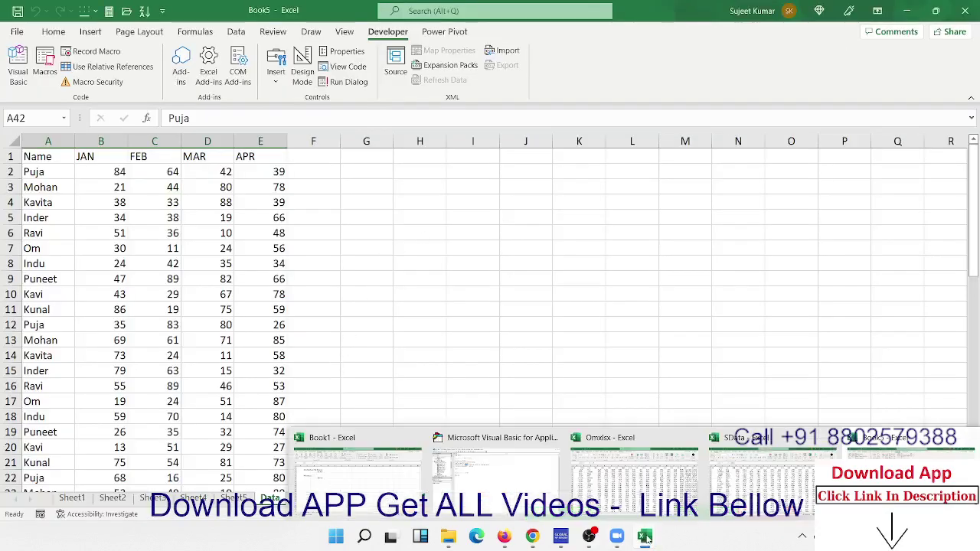
- In Book1, enter Function in D8 and Userform in D10 under Macros
click(357, 463)
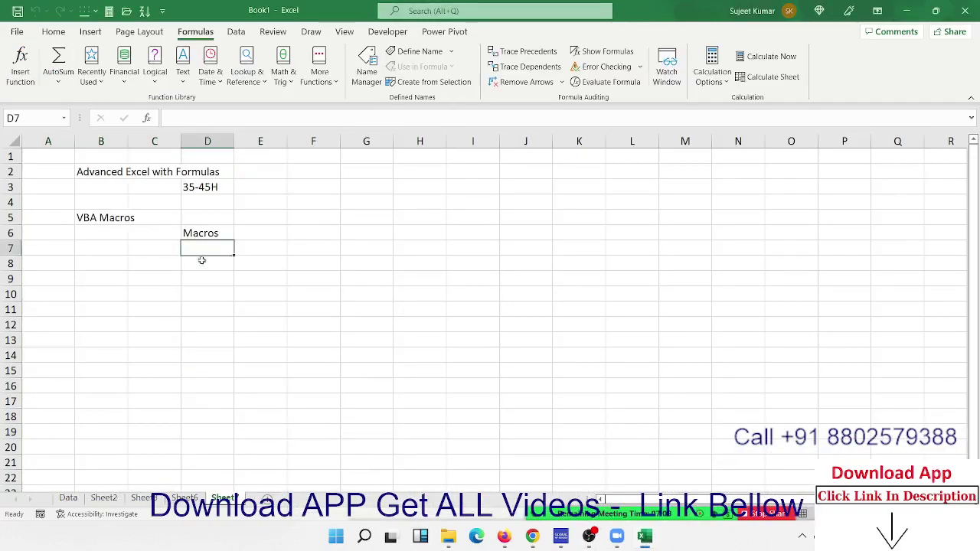
click(195, 234)
click(204, 261)
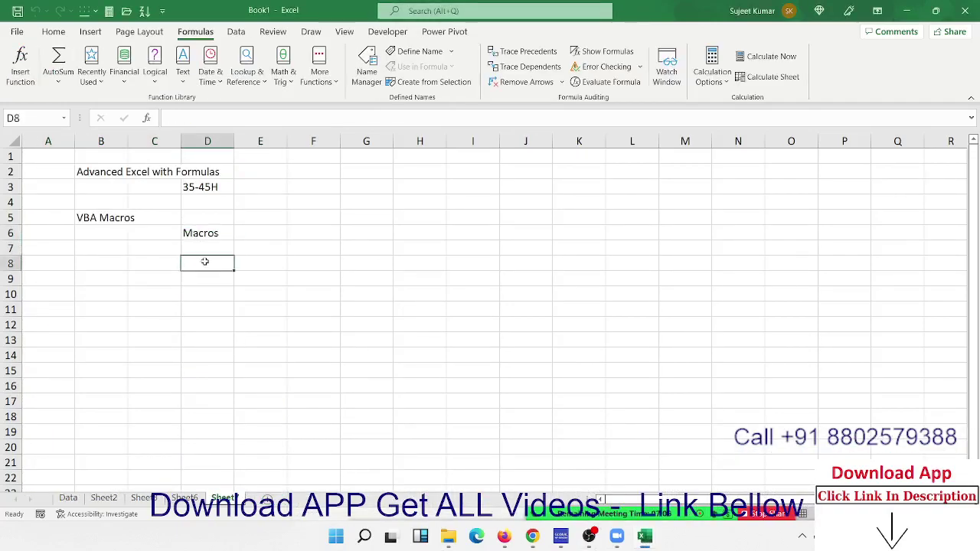
text(F)
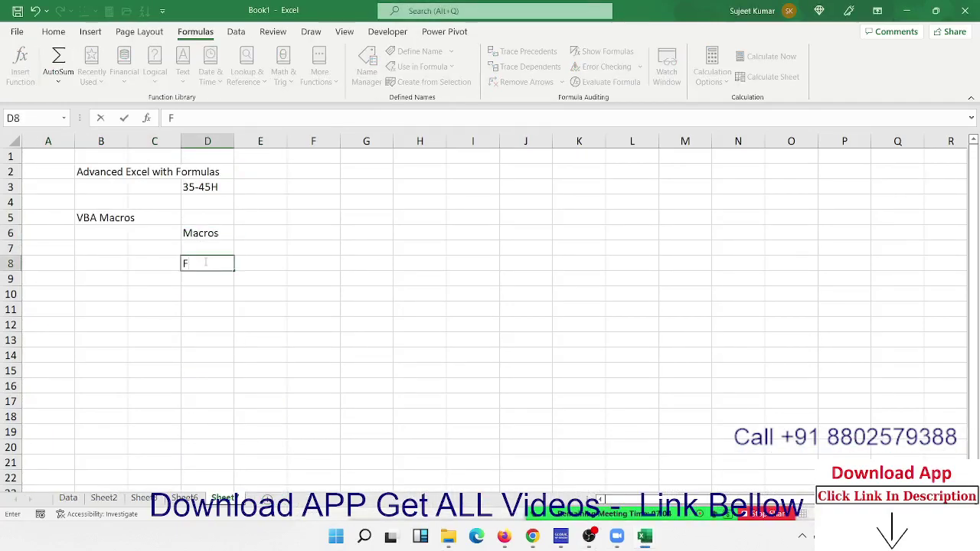
text(unctio)
text(n)
key(Return)
key(Return)
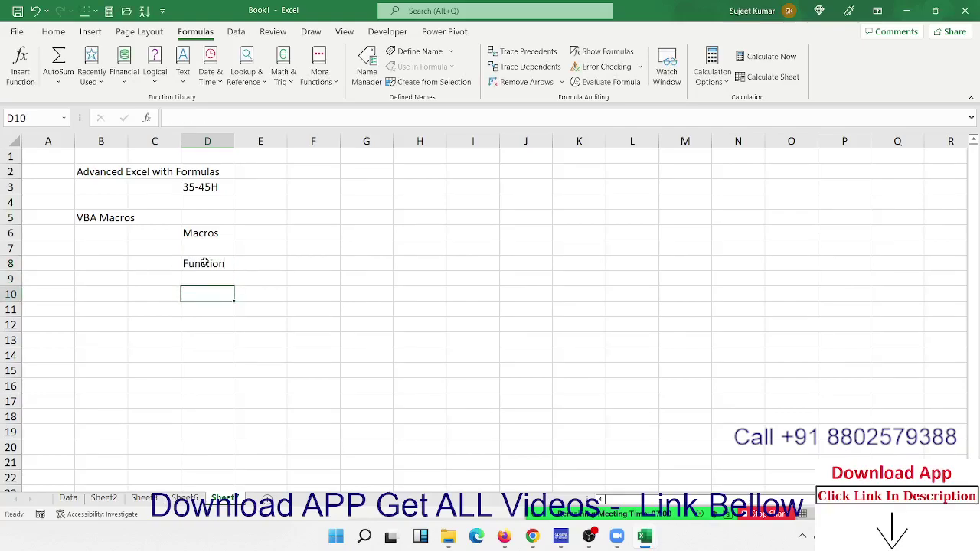
text(Userform)
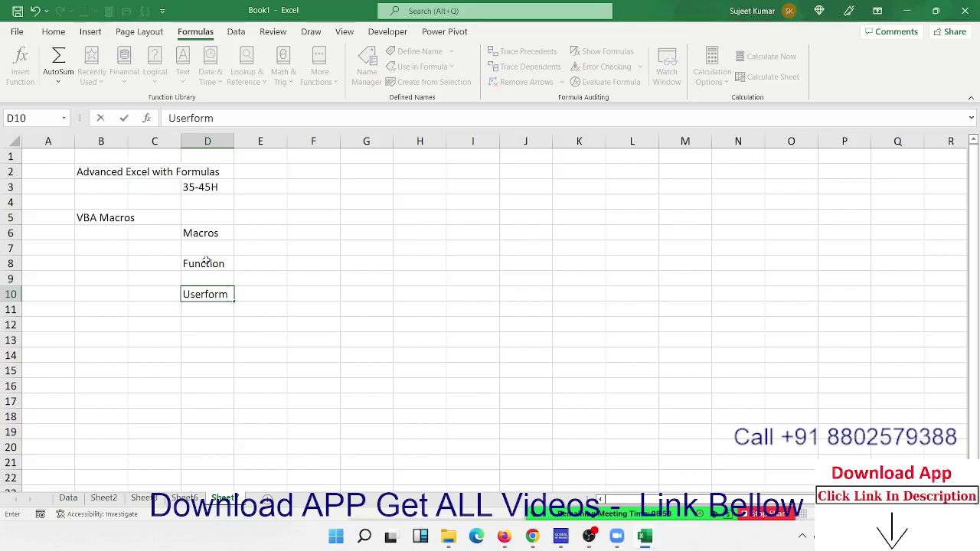
click(457, 282)
- Bring up the Insert Function dialog, reposition it, and close it again
click(146, 120)
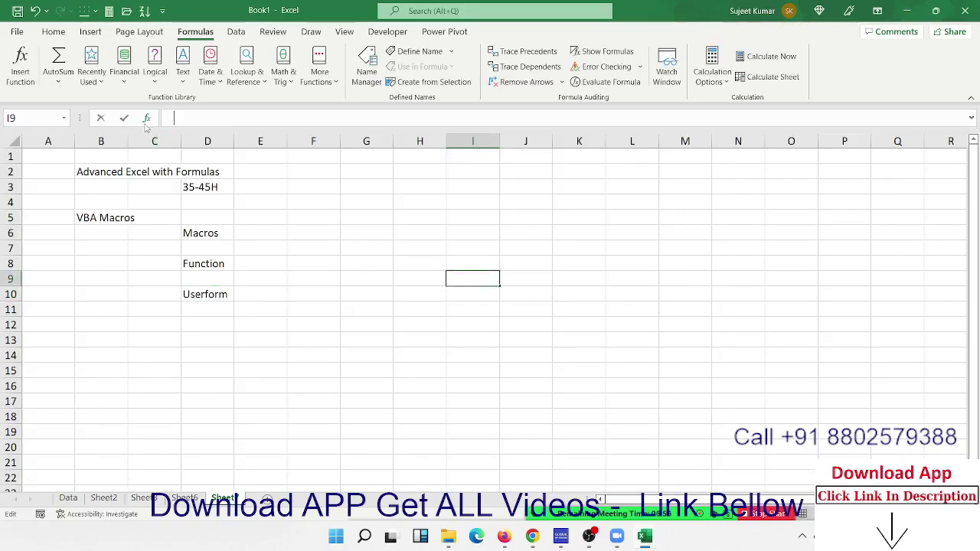
mouse_move(302, 138)
mouse_down()
mouse_move(368, 156)
mouse_move(424, 155)
mouse_move(405, 123)
mouse_up()
click(530, 123)
- Search the Open list for 'lo' and open the Local_Shop workbook
click(53, 32)
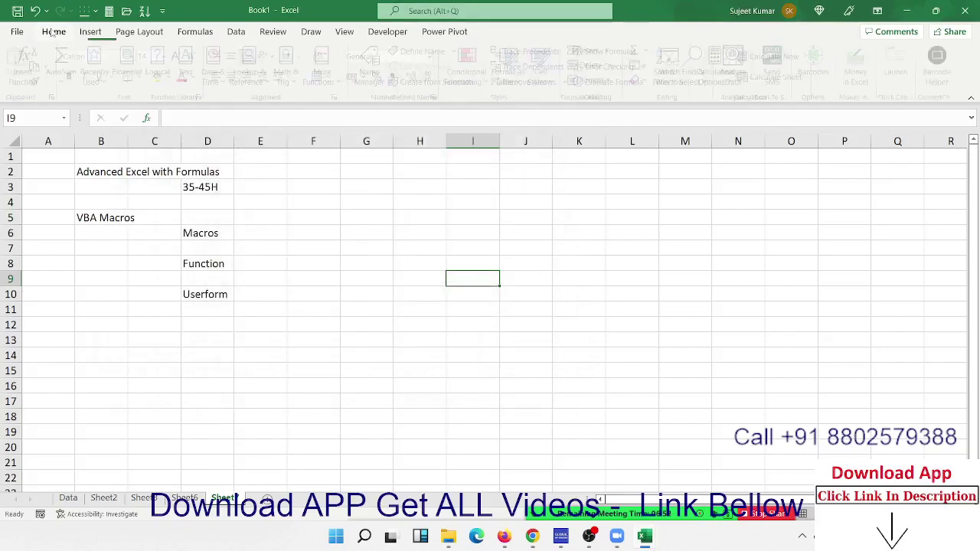
click(17, 31)
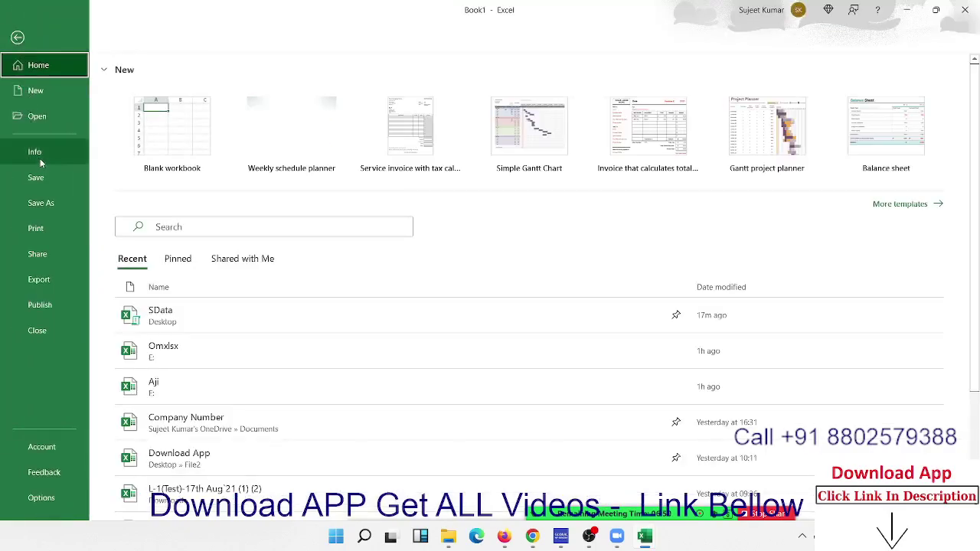
click(40, 117)
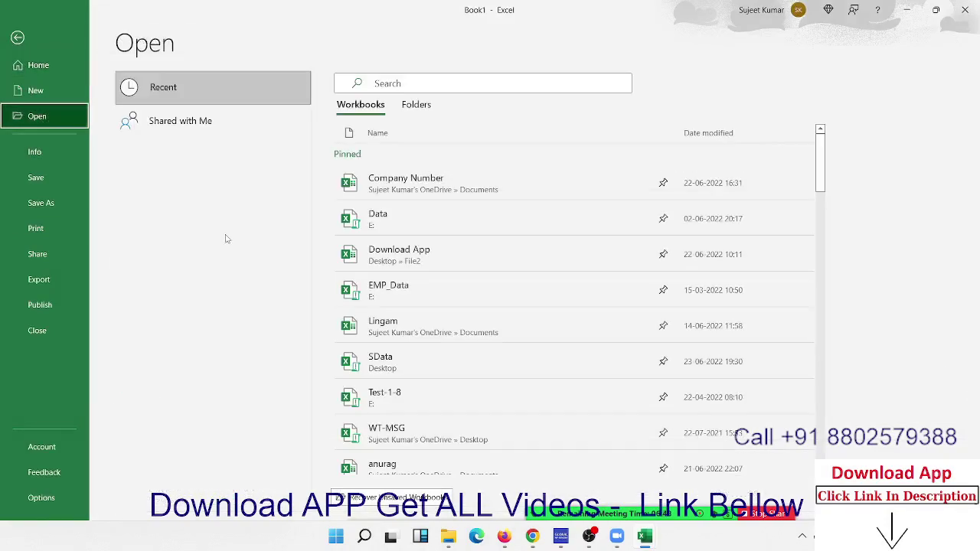
scroll(536, 283, down, 3)
click(431, 84)
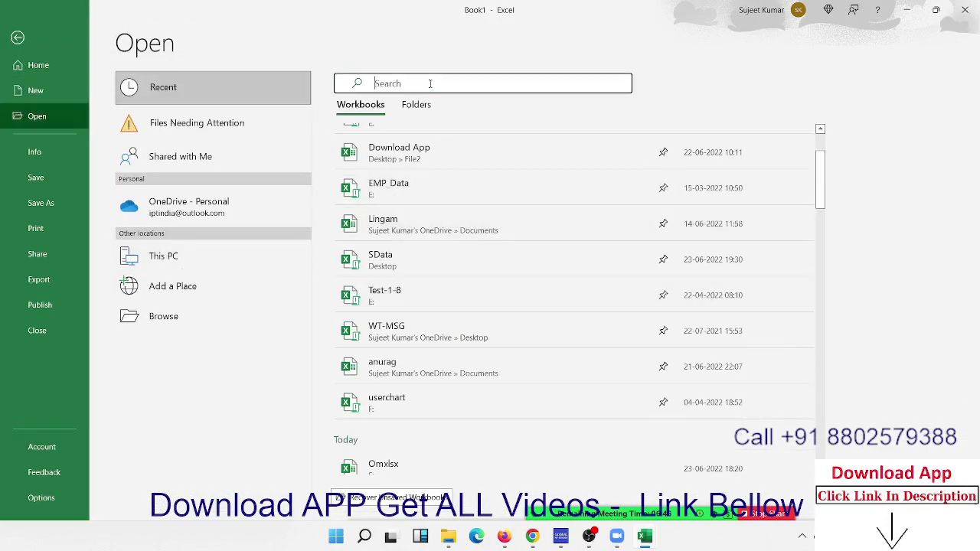
text(lo)
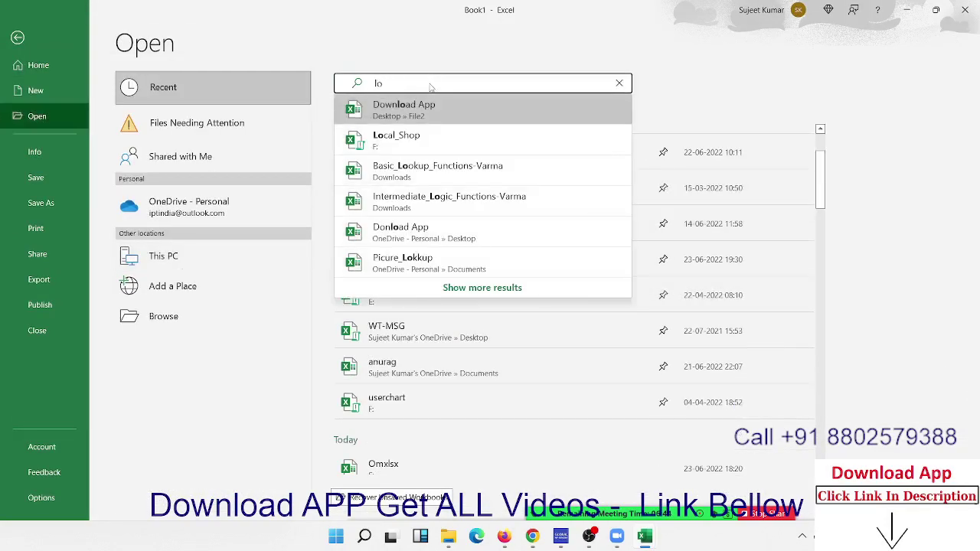
click(424, 139)
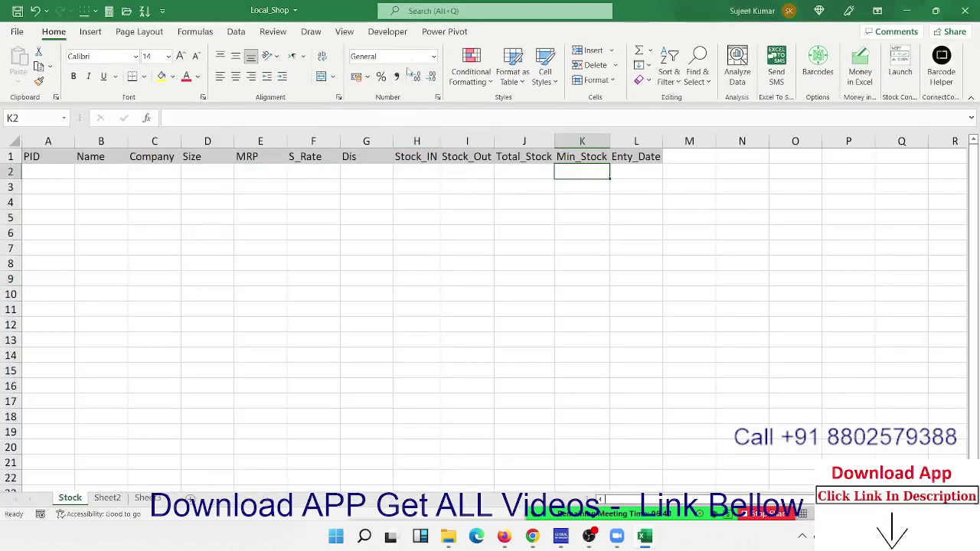
- Open the VBA editor and run the ADD_P user form
click(387, 31)
click(17, 67)
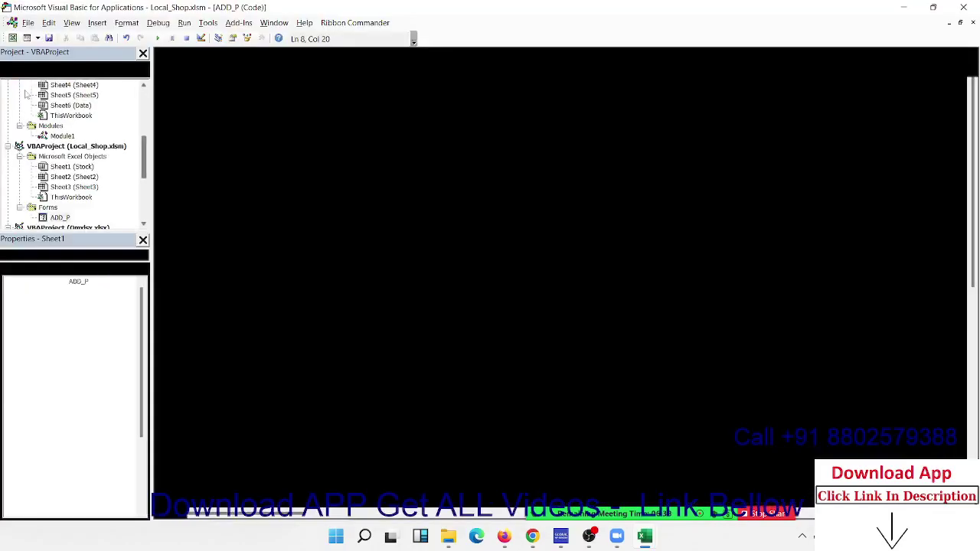
double_click(53, 218)
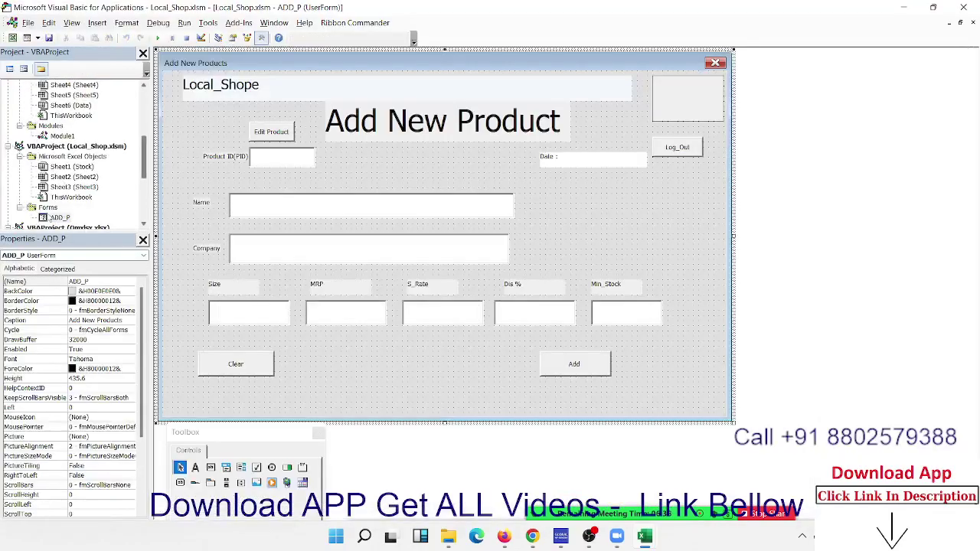
click(157, 38)
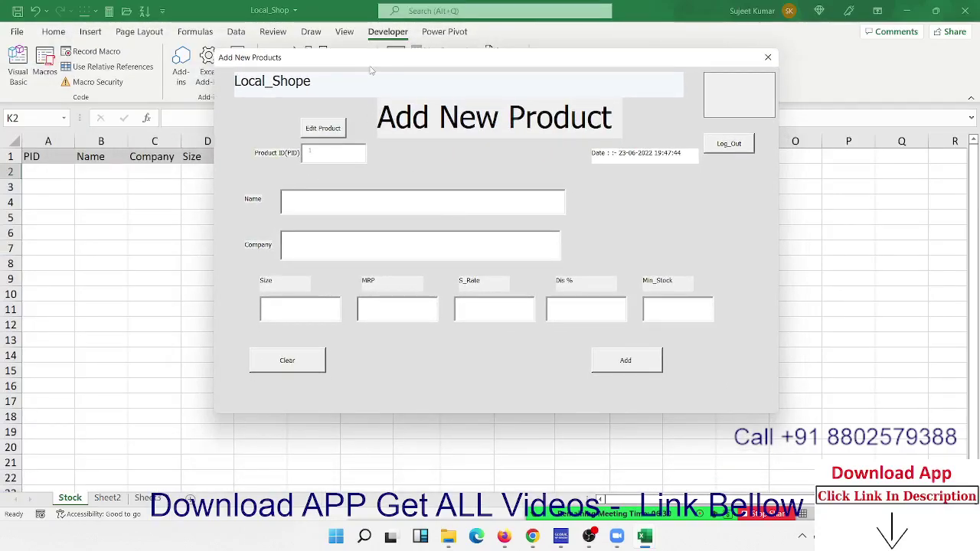
- Drag the Add New Products form over the sheet, then close it and the VBA editor
drag(318, 61, 310, 90)
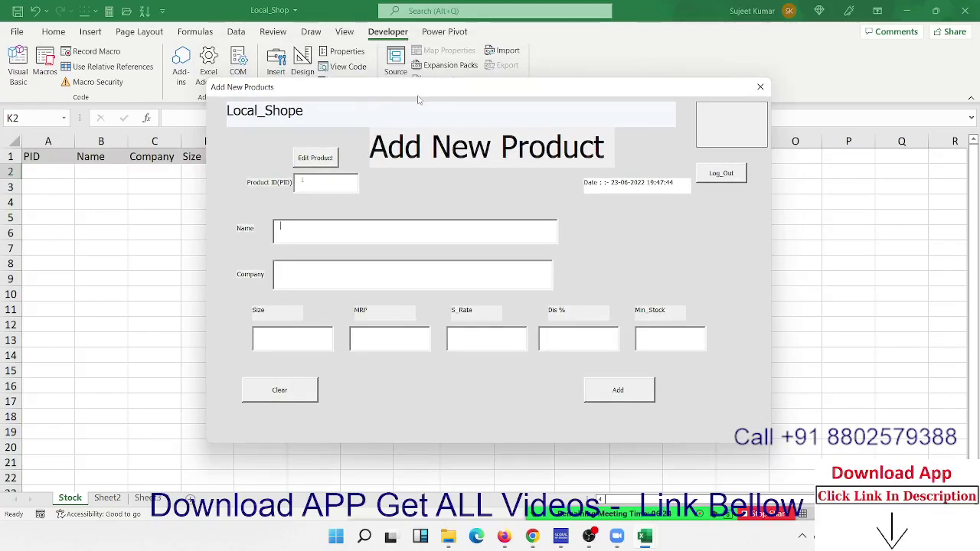
drag(418, 100, 378, 81)
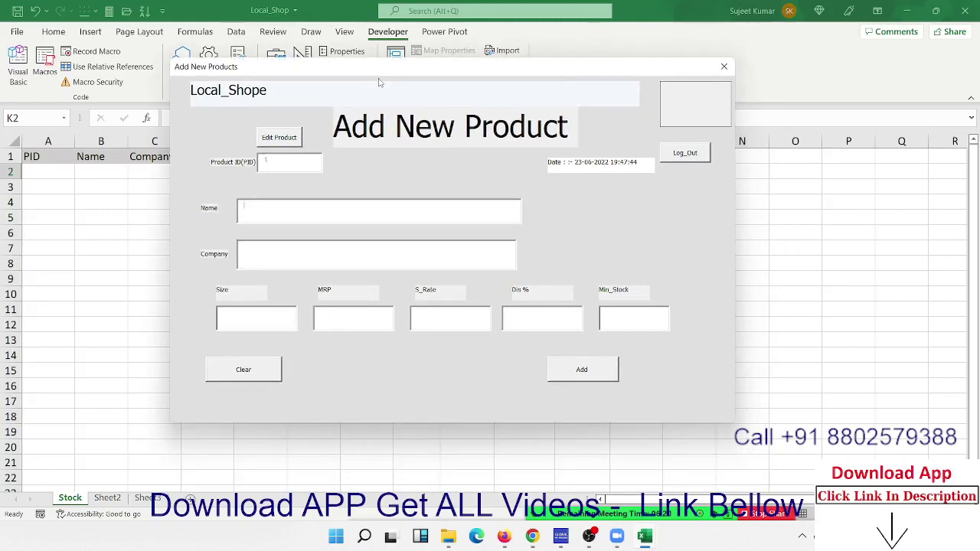
click(724, 67)
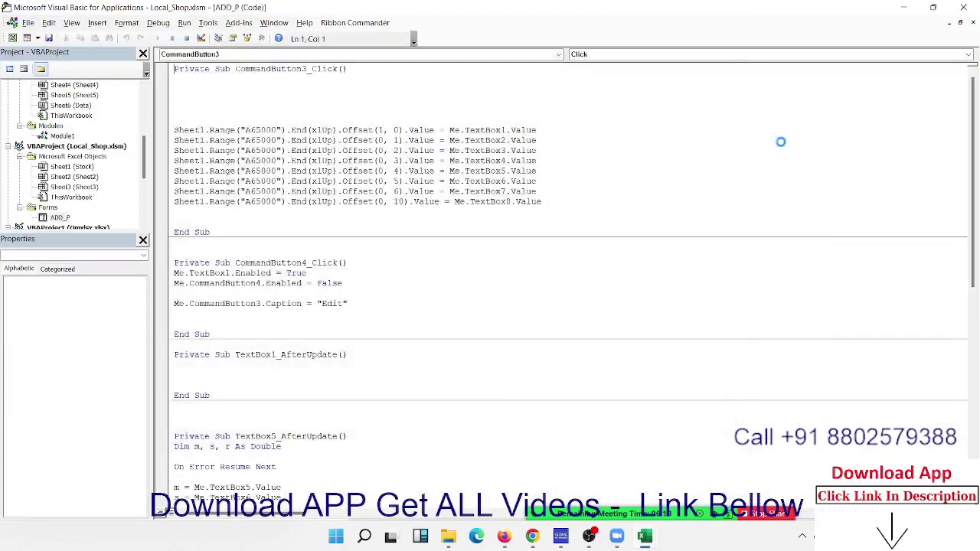
click(963, 7)
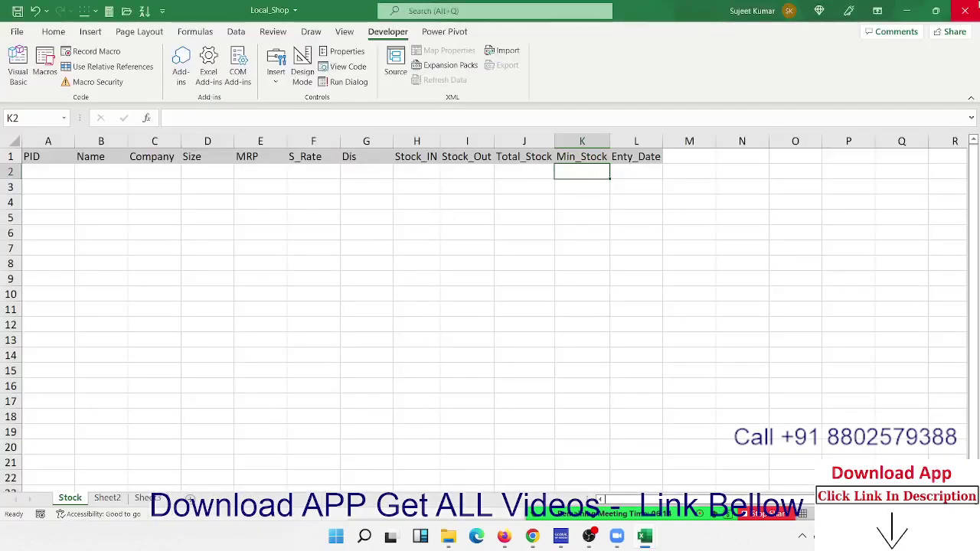
- Close Local_Shop, point out the Macros topic in D6, then switch to the Advanced Excel course page
click(965, 10)
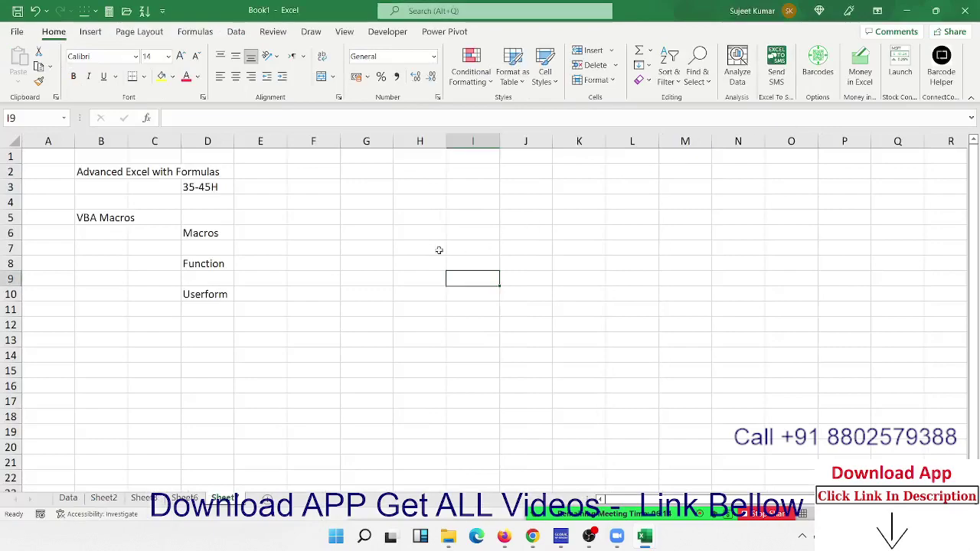
click(199, 236)
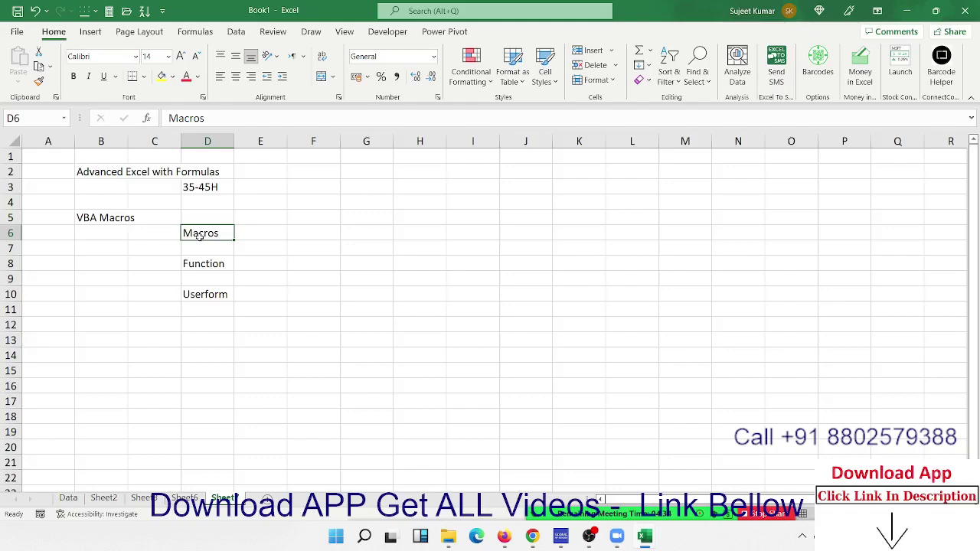
click(158, 249)
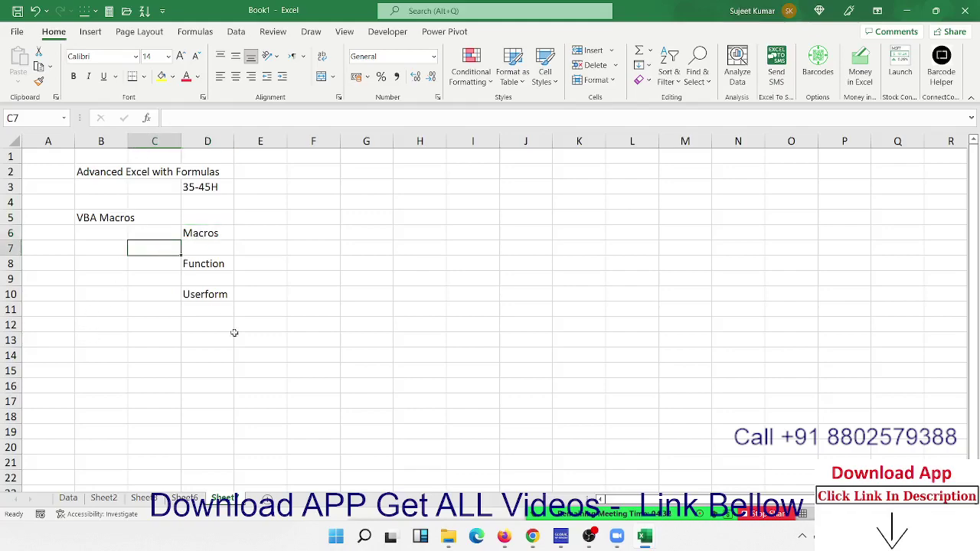
click(534, 536)
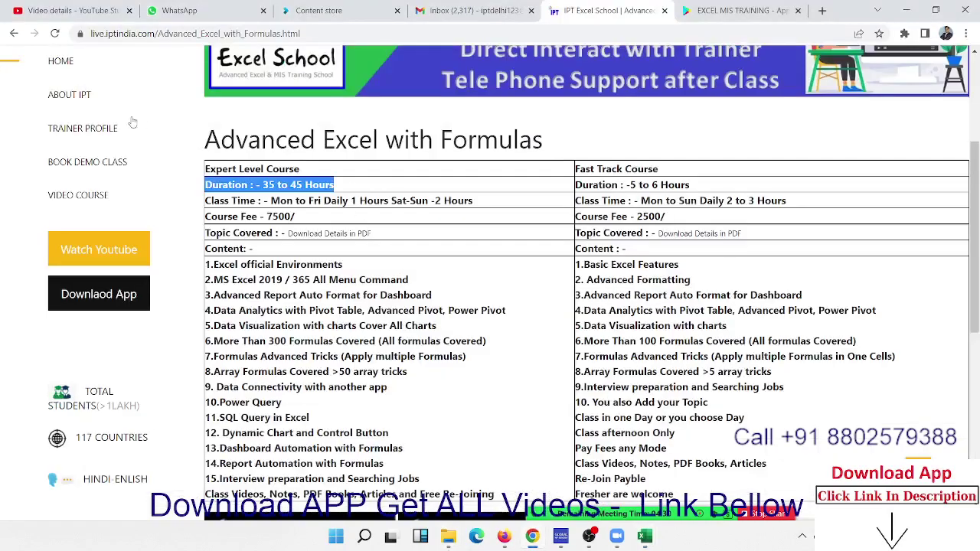
- Open the Excel VBA Macros course page and highlight topics 14 and 12 in its content table
click(13, 34)
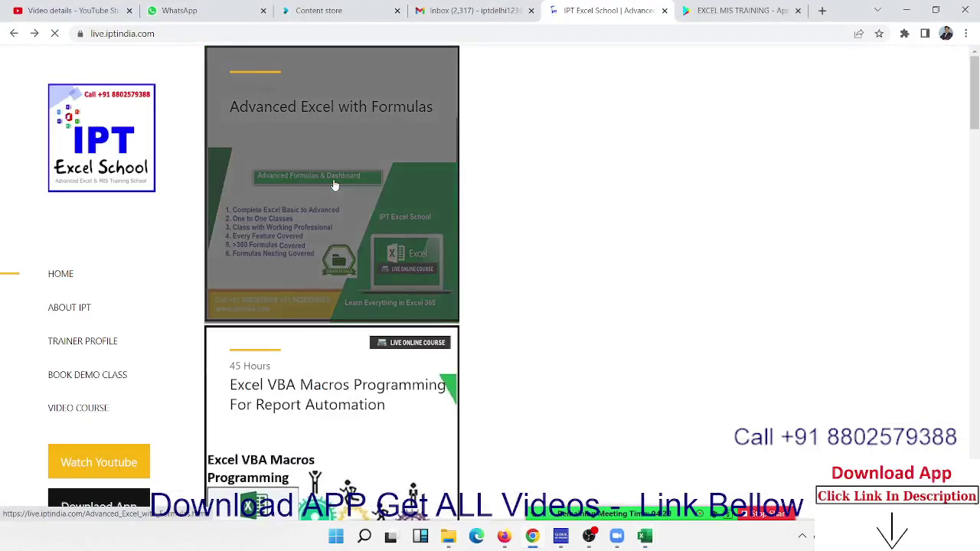
click(588, 182)
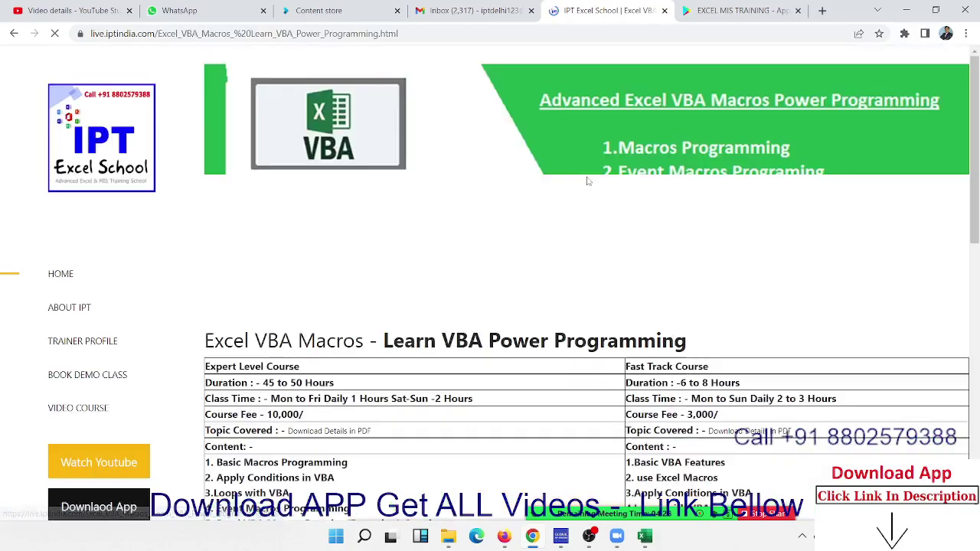
scroll(509, 243, down, 6)
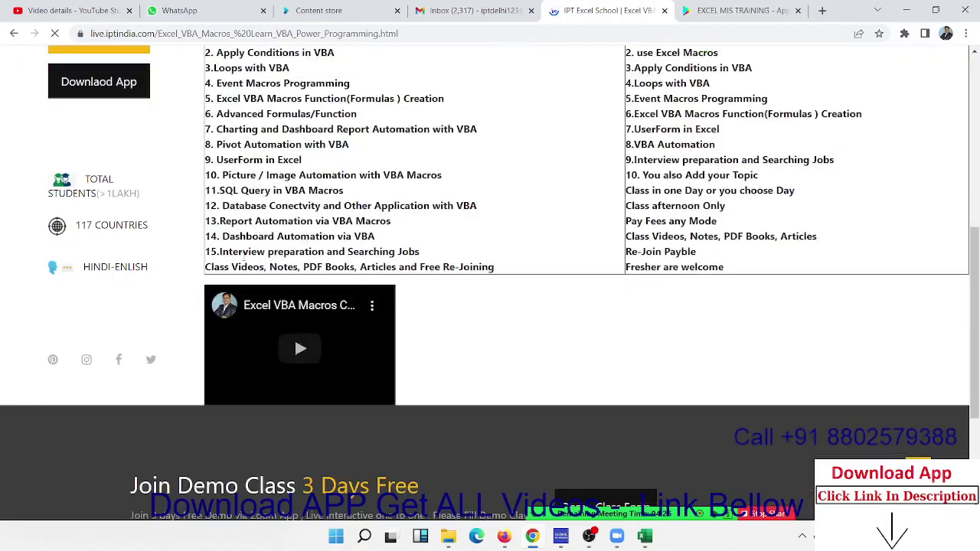
triple_click(239, 236)
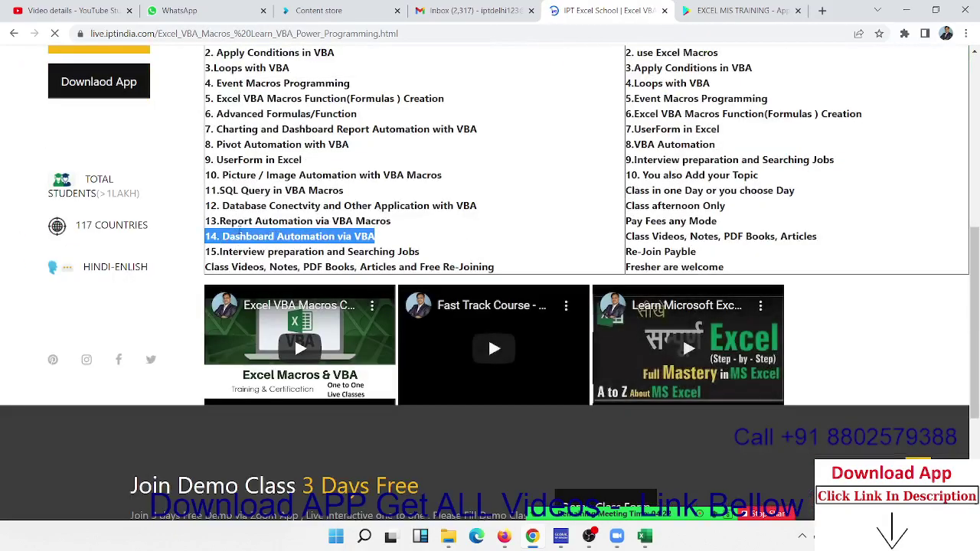
triple_click(244, 207)
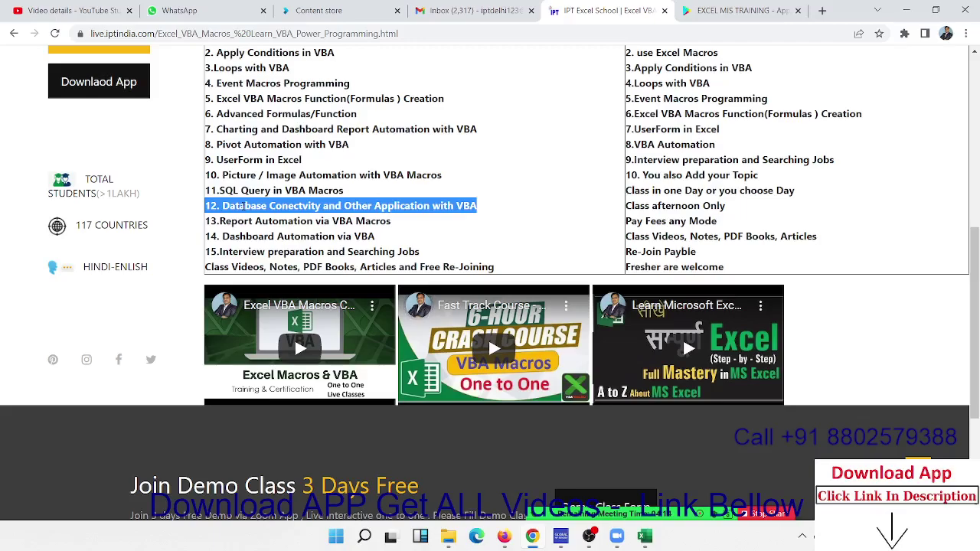
scroll(273, 199, up, 3)
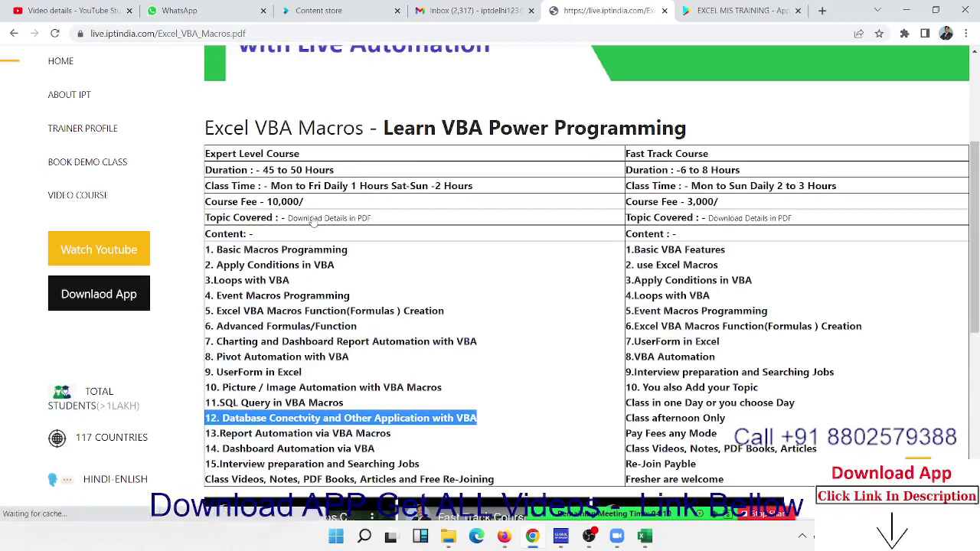
- Scroll the syllabus and highlight the E-Mail Automation with Outlook and Gmail topics
scroll(413, 271, down, 2)
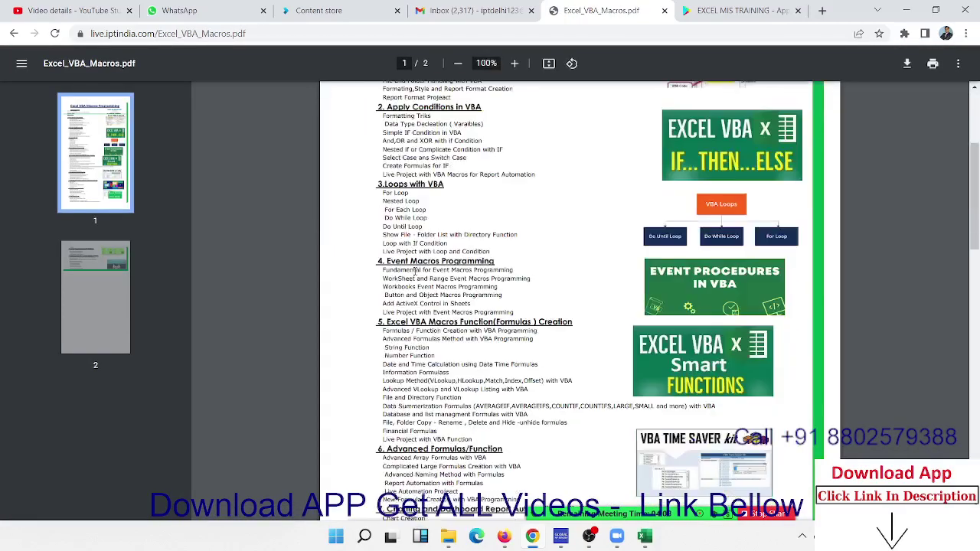
scroll(412, 279, down, 2)
scroll(409, 292, down, 1)
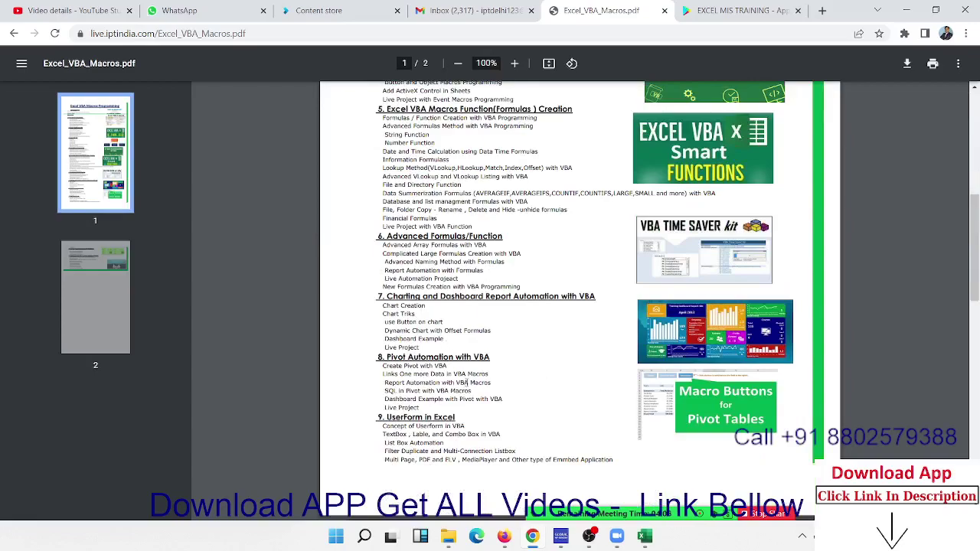
scroll(465, 364, up, 1)
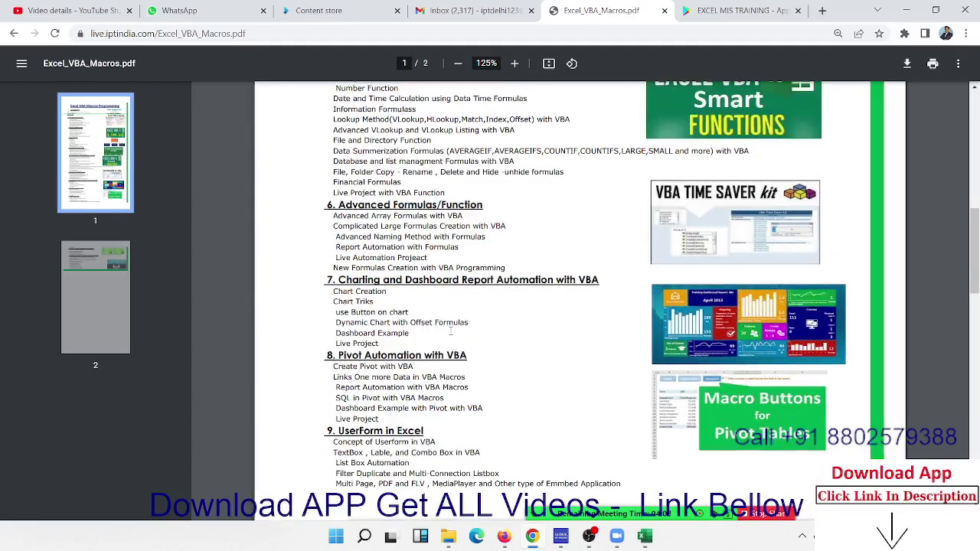
scroll(451, 326, down, 5)
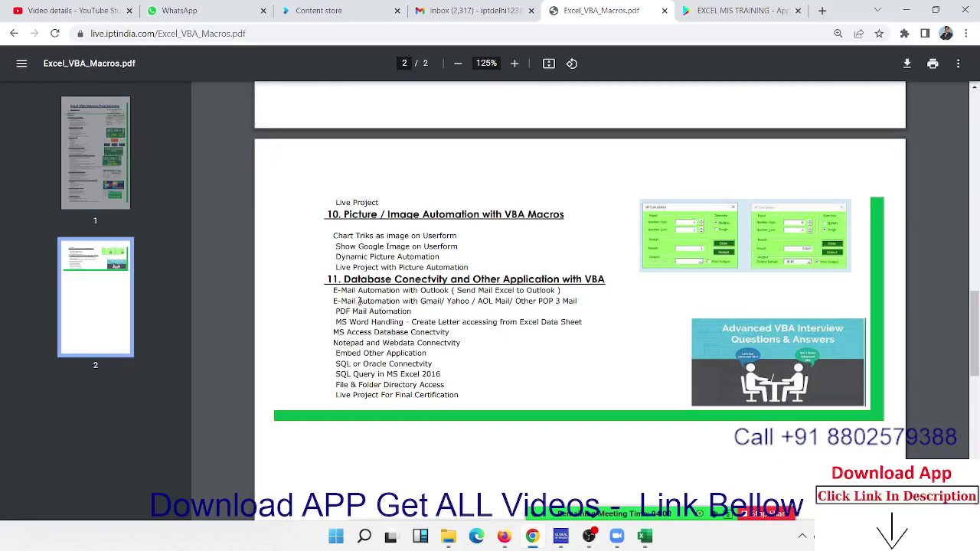
scroll(295, 297, up, 2)
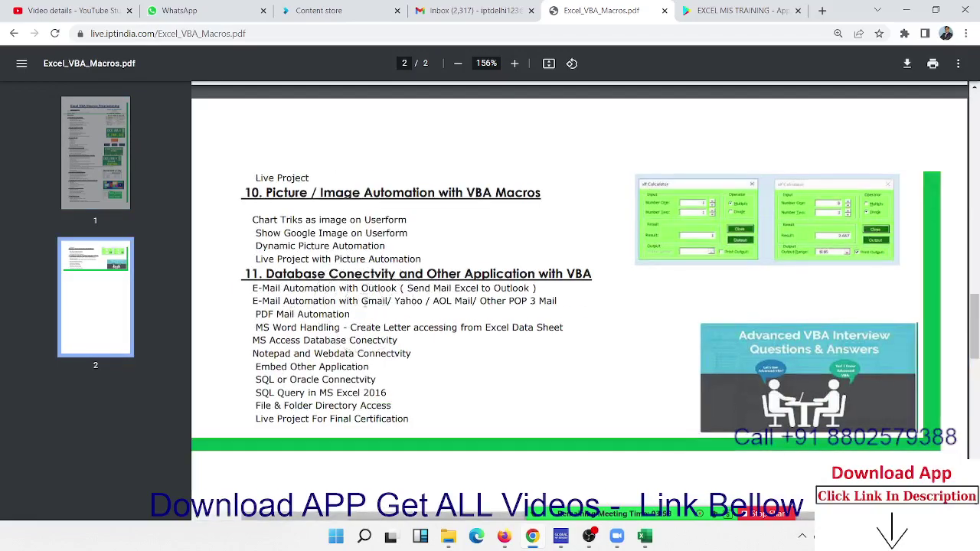
drag(255, 288, 431, 289)
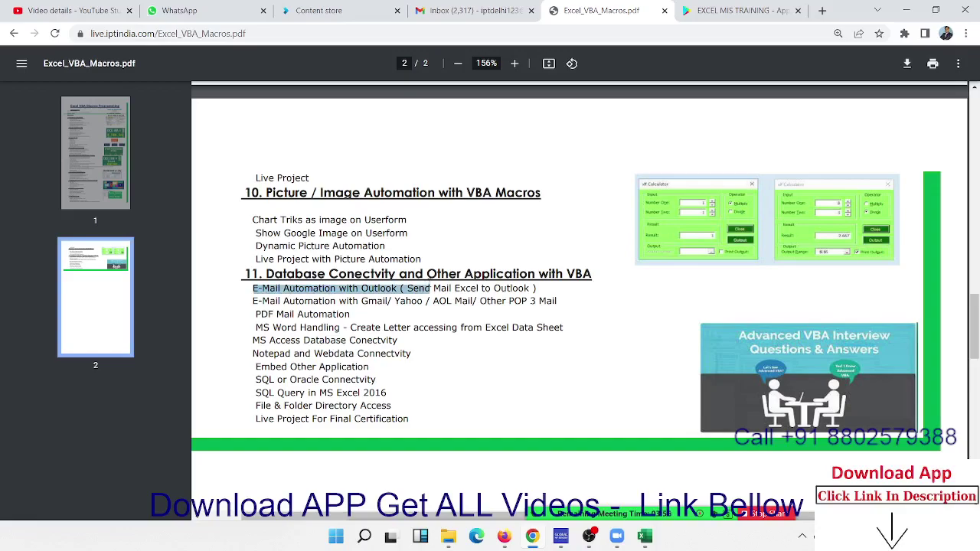
drag(252, 301, 556, 300)
click(226, 310)
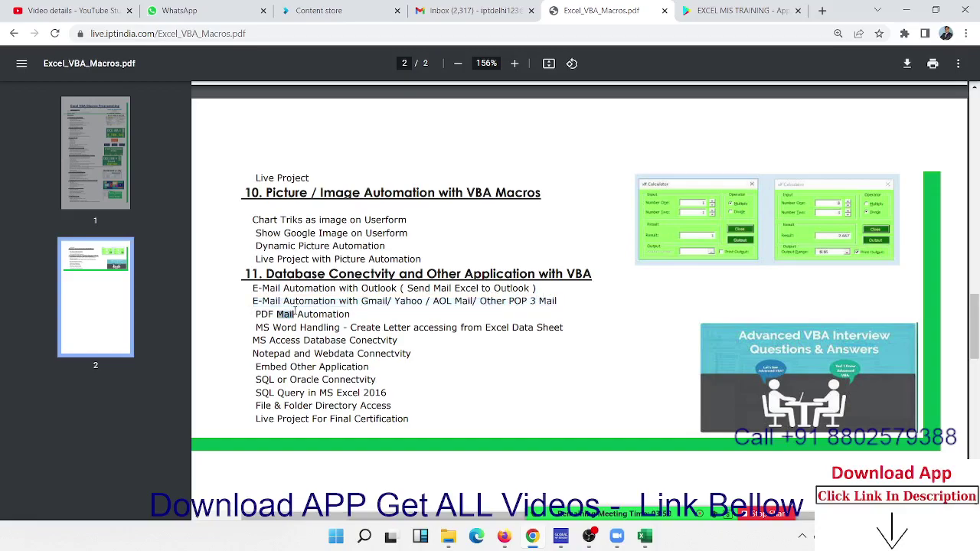
- Highlight the section 11 topics from MS Word Handling to Live Project For Final Certification
double_click(284, 327)
triple_click(284, 327)
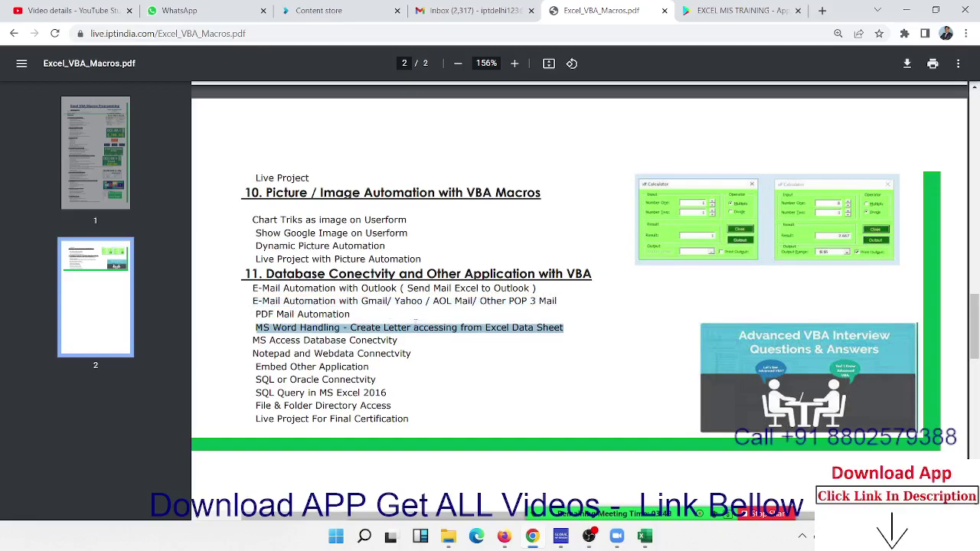
click(266, 343)
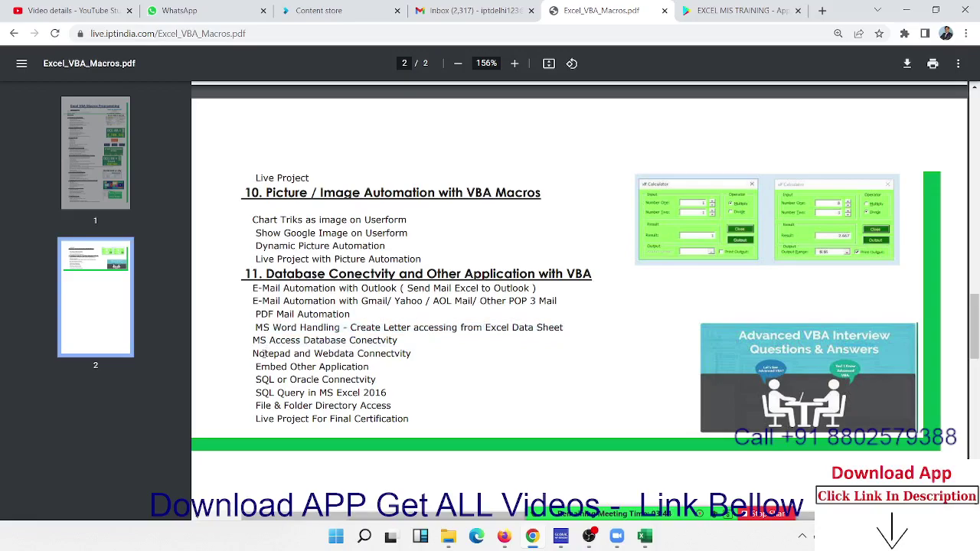
triple_click(263, 353)
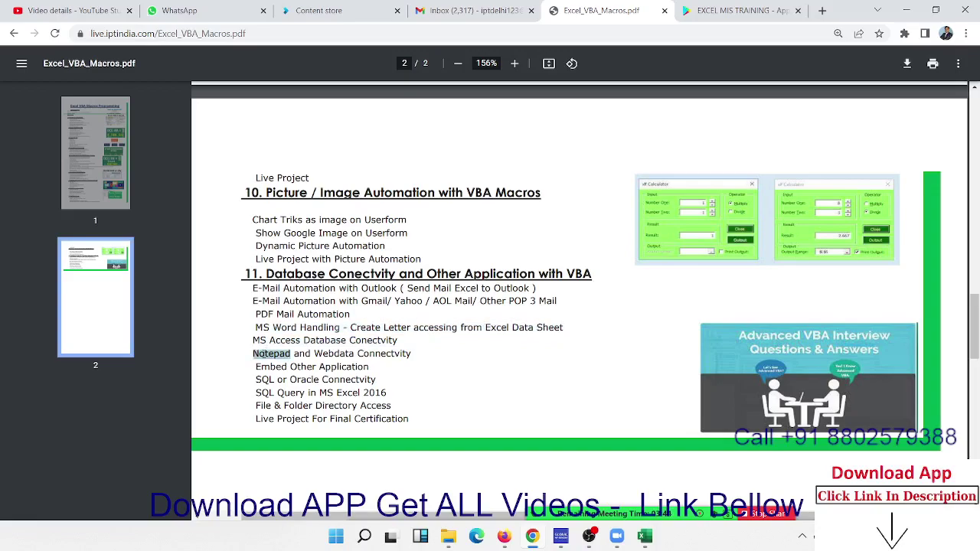
triple_click(260, 367)
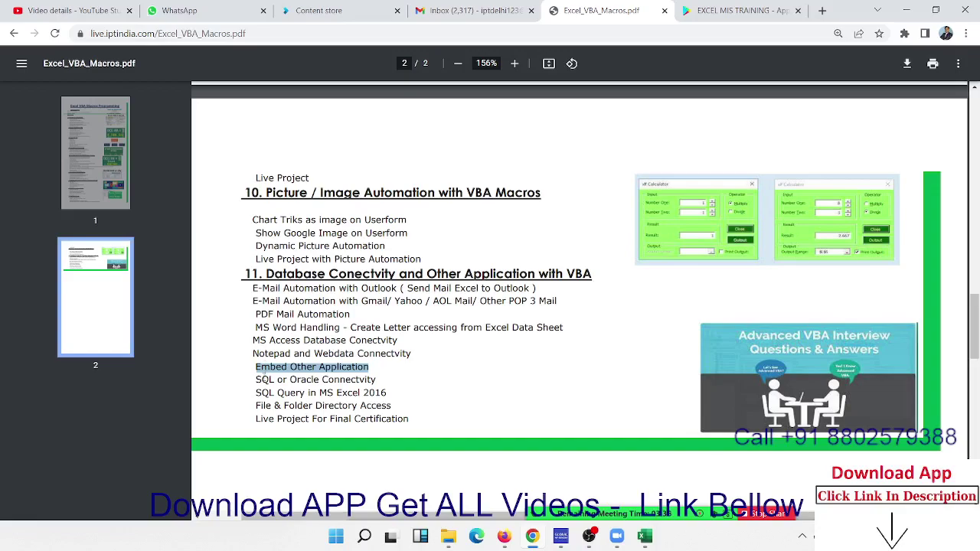
triple_click(264, 379)
triple_click(264, 393)
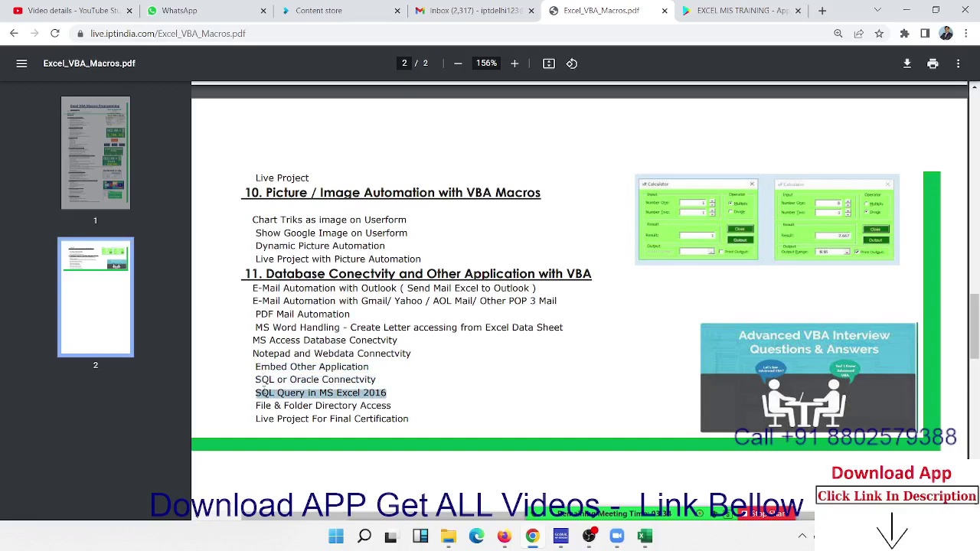
triple_click(264, 405)
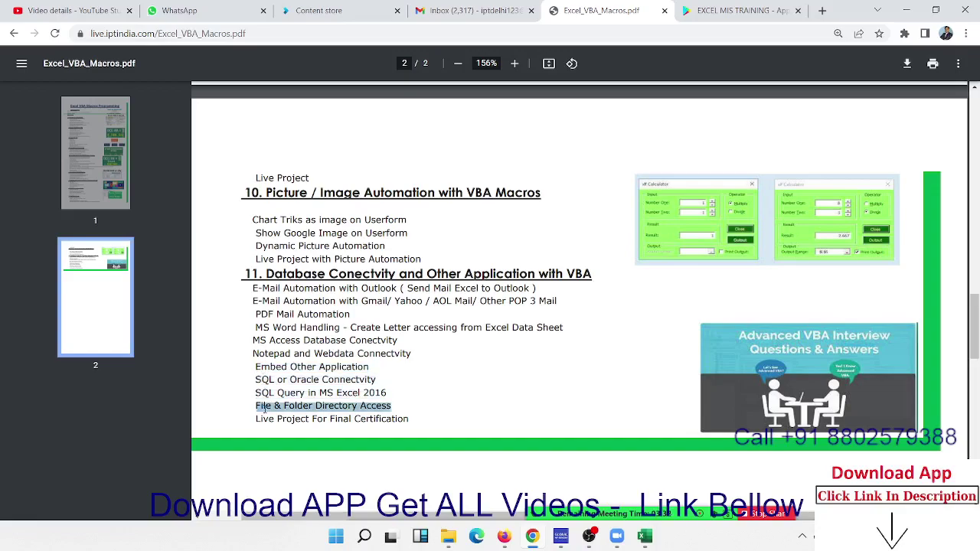
triple_click(263, 419)
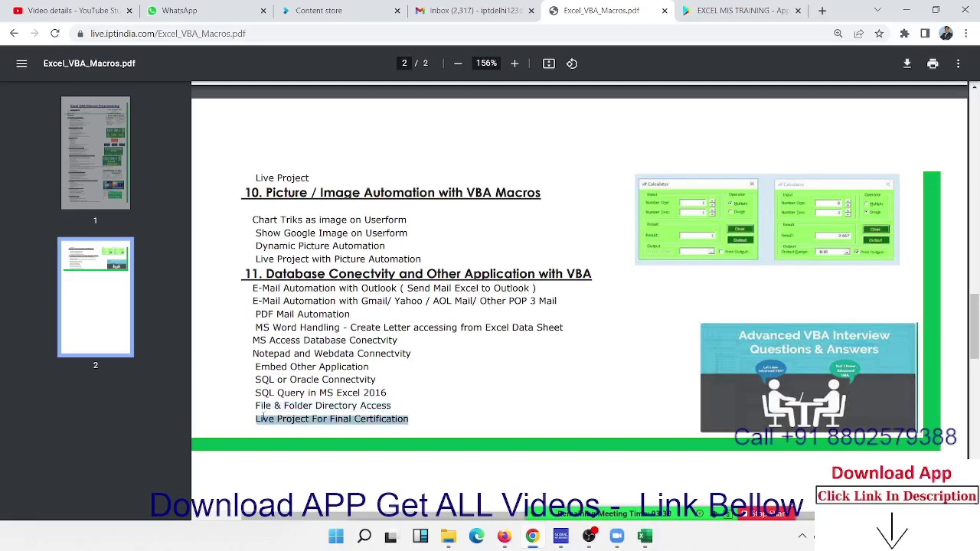
- Scroll back up through the Excel_VBA_Macros PDF to its first page
scroll(285, 409, up, 3)
scroll(286, 409, down, 3)
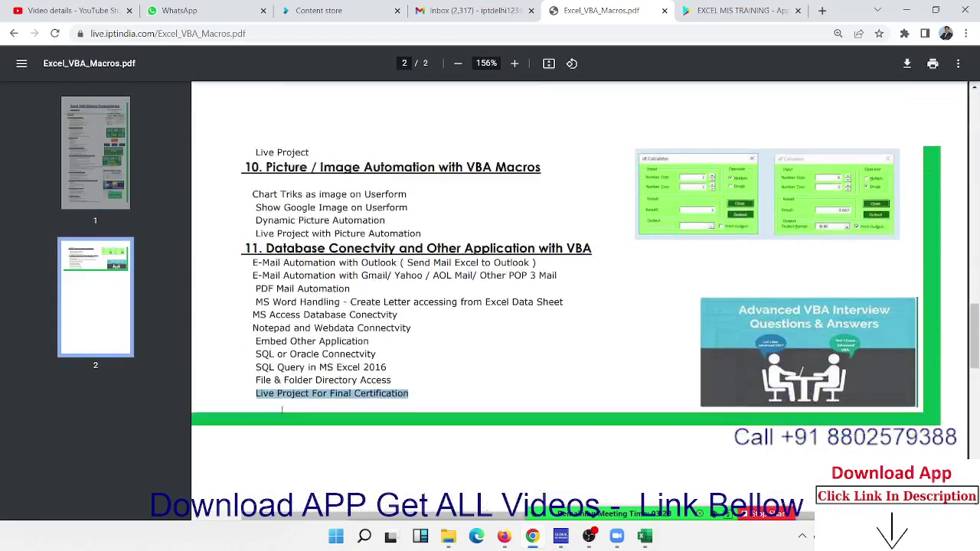
scroll(289, 409, down, 3)
scroll(289, 410, up, 3)
scroll(288, 409, up, 2)
mouse_move(409, 420)
mouse_down()
mouse_move(274, 324)
mouse_move(248, 290)
mouse_up()
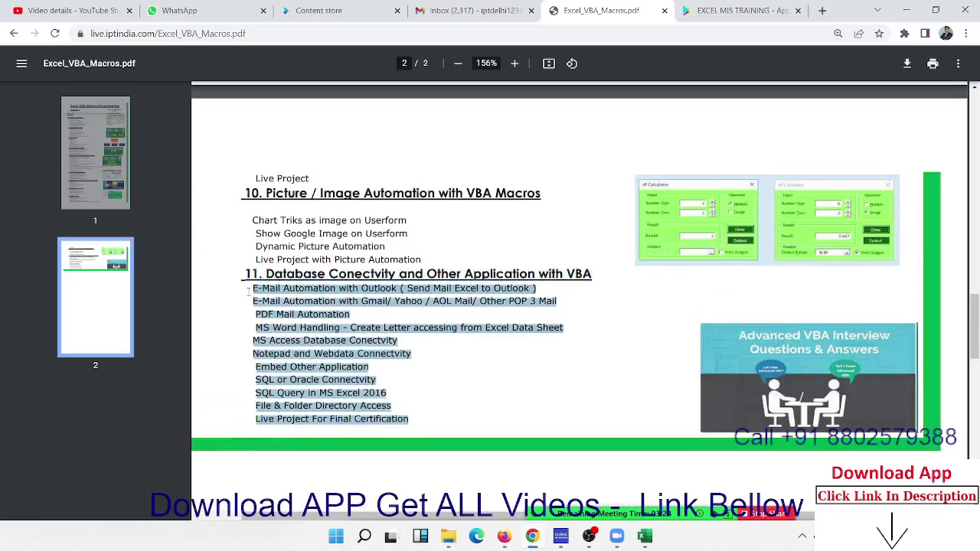
scroll(317, 308, up, 4)
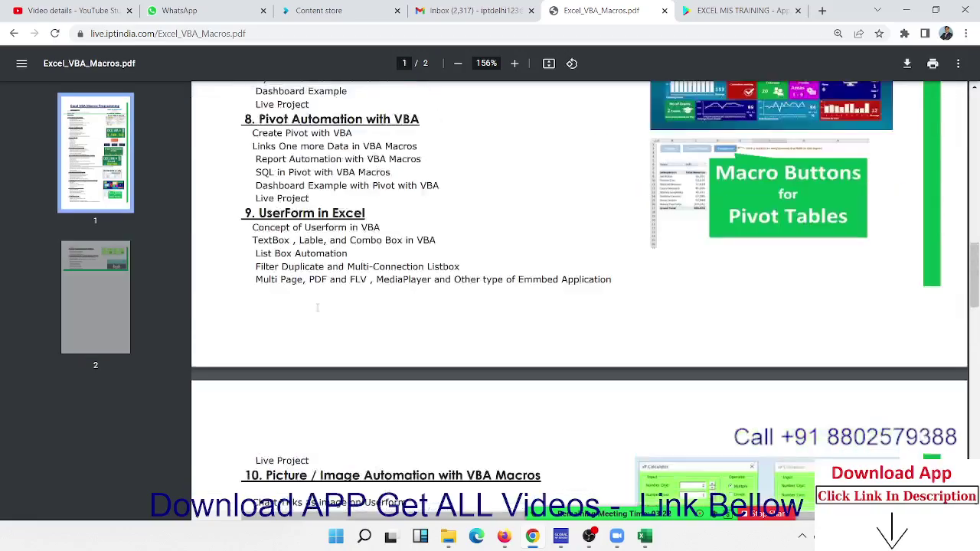
scroll(317, 307, up, 7)
scroll(316, 308, up, 4)
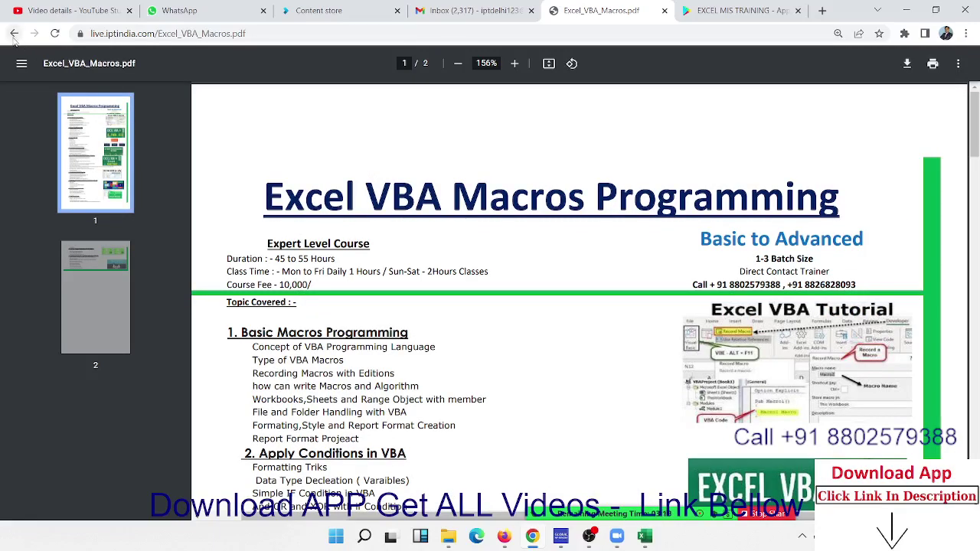
- Go back to the home page, view the MIS Report Automation course, then return to Excel
click(14, 33)
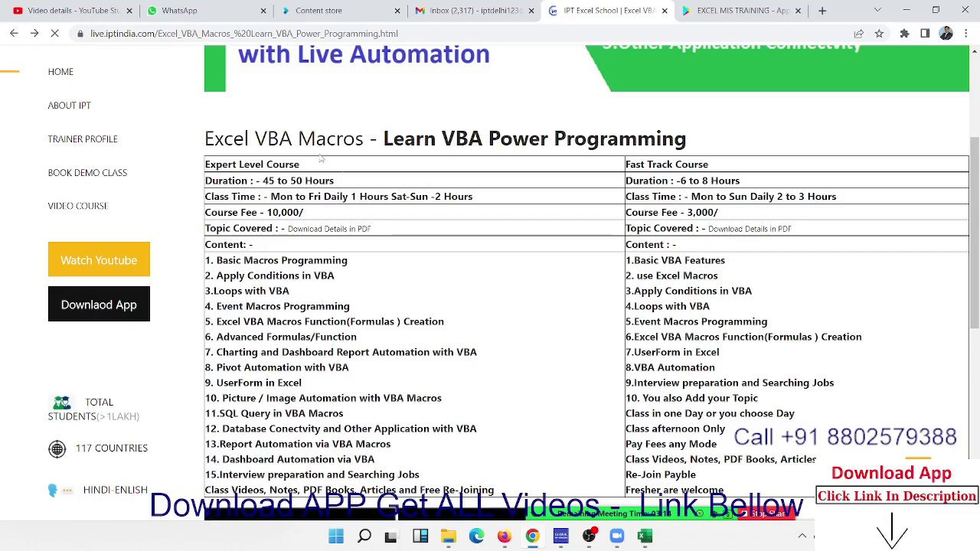
click(13, 34)
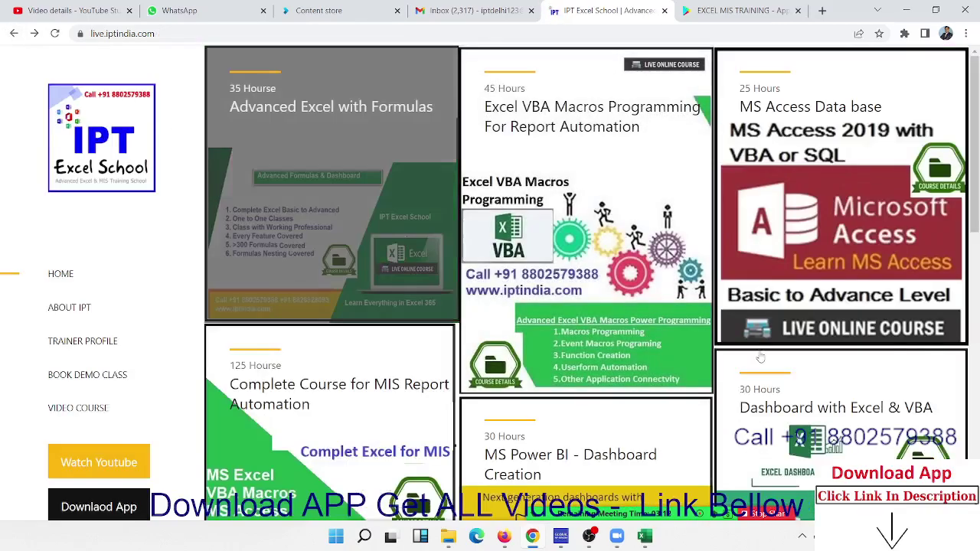
scroll(339, 372, down, 3)
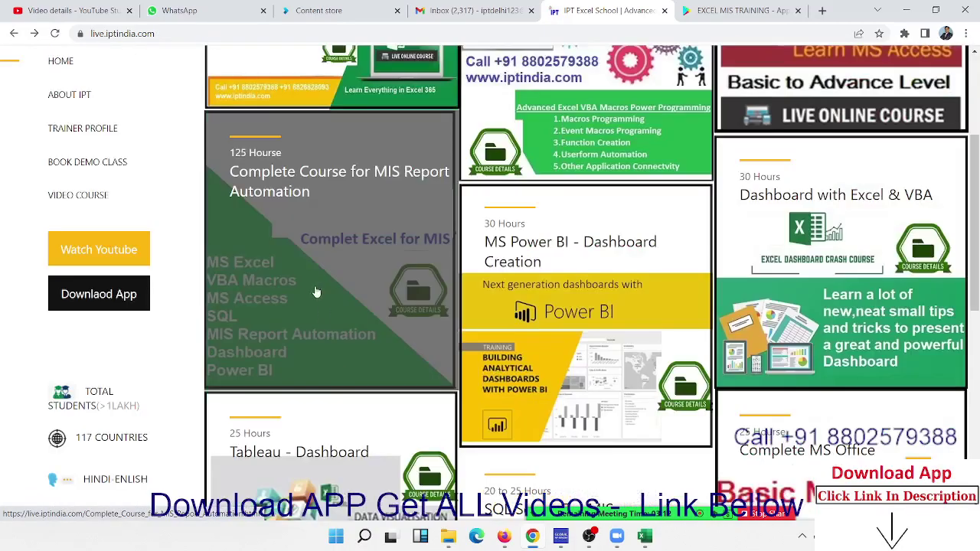
click(314, 220)
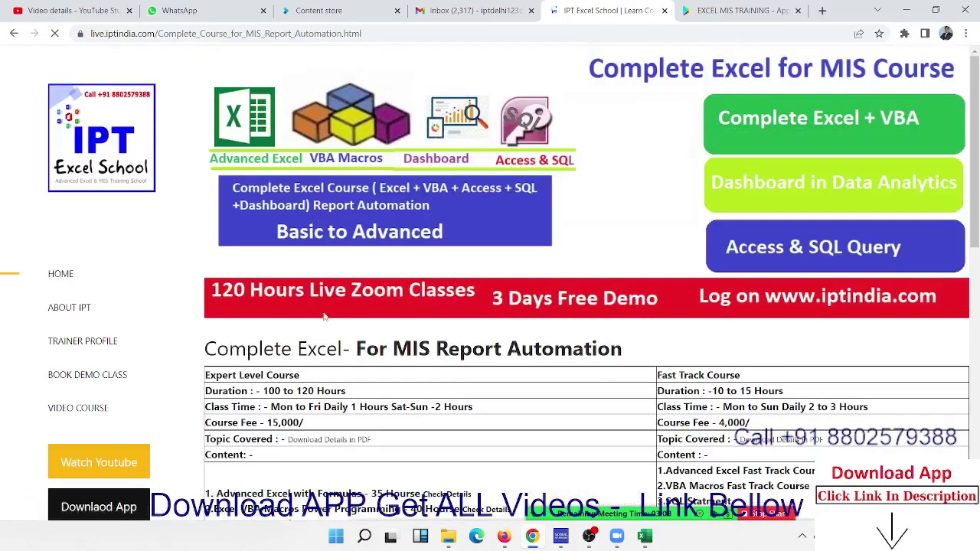
scroll(325, 327, down, 5)
scroll(327, 327, up, 1)
scroll(325, 325, up, 3)
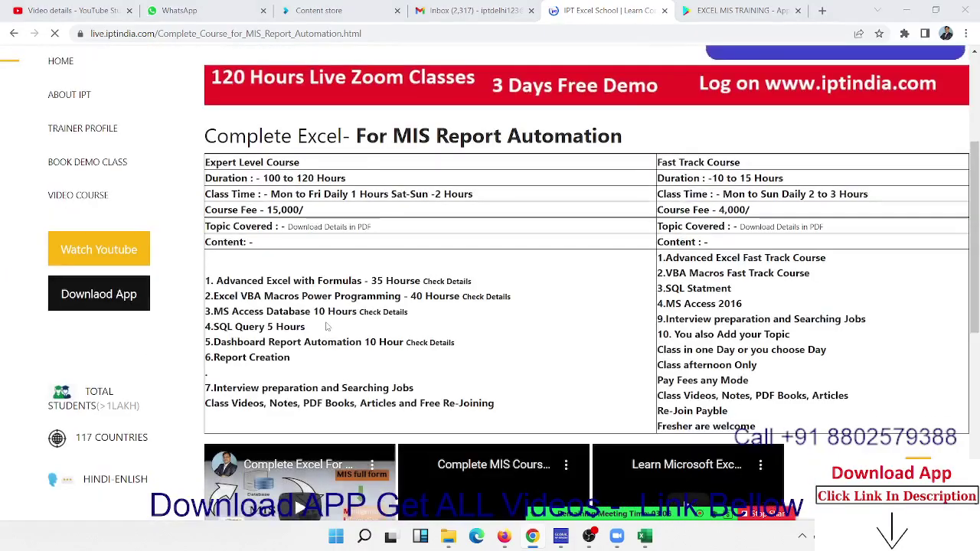
key(alt+Tab)
- Enter 'MIS Report' in B12, then select D12 beside it
click(98, 321)
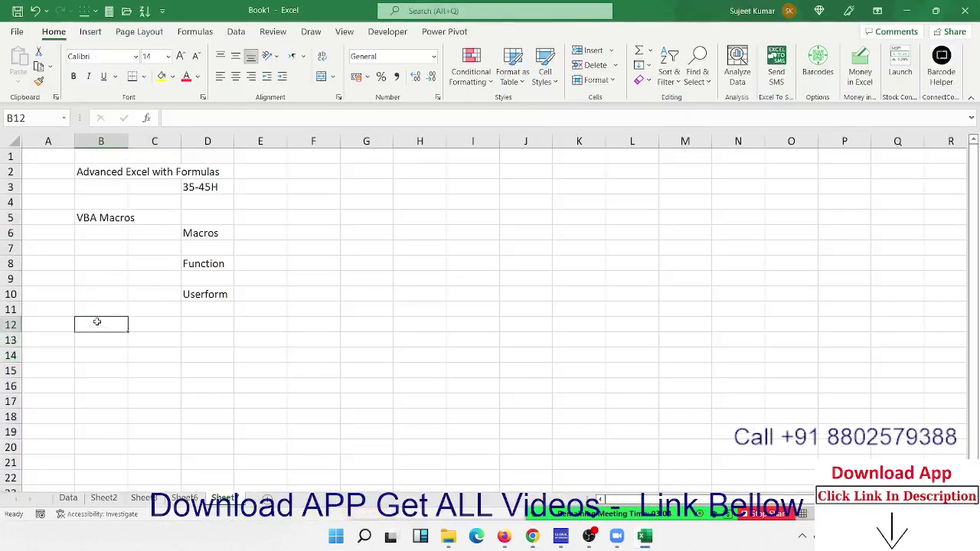
text(MIS)
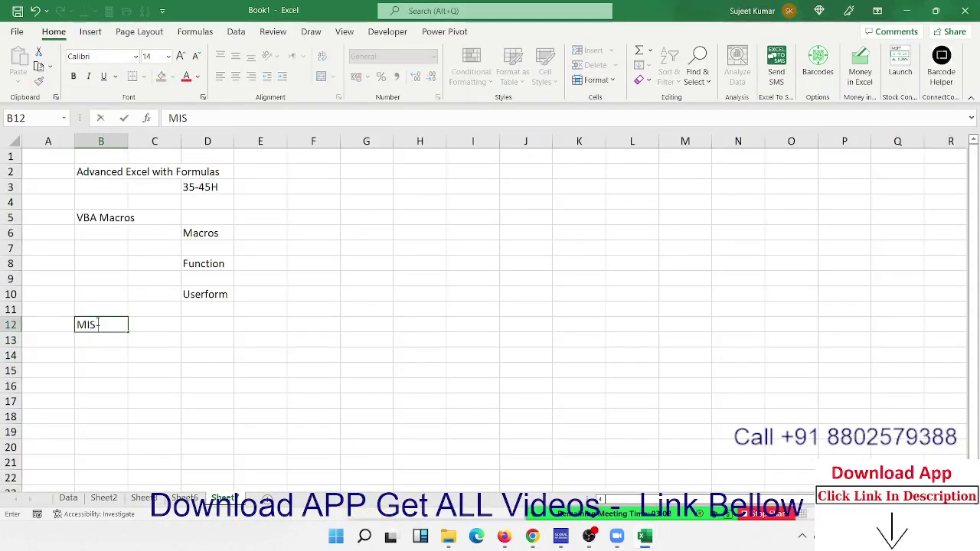
text( Repo)
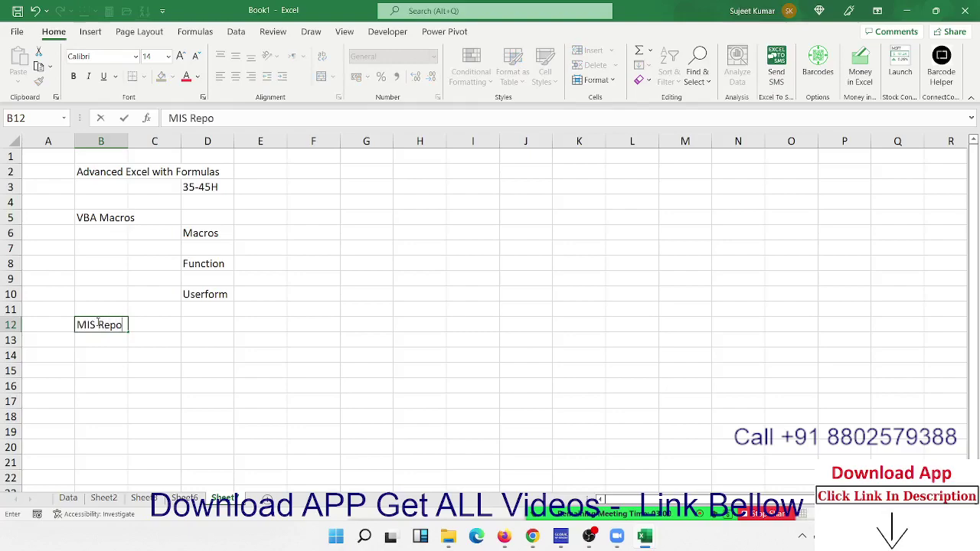
text(rt)
key(Return)
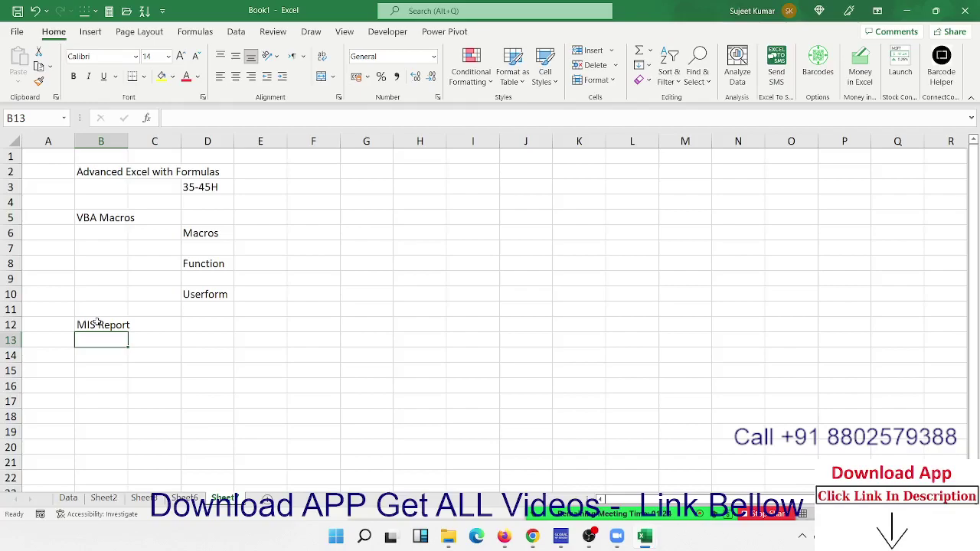
click(97, 322)
click(209, 322)
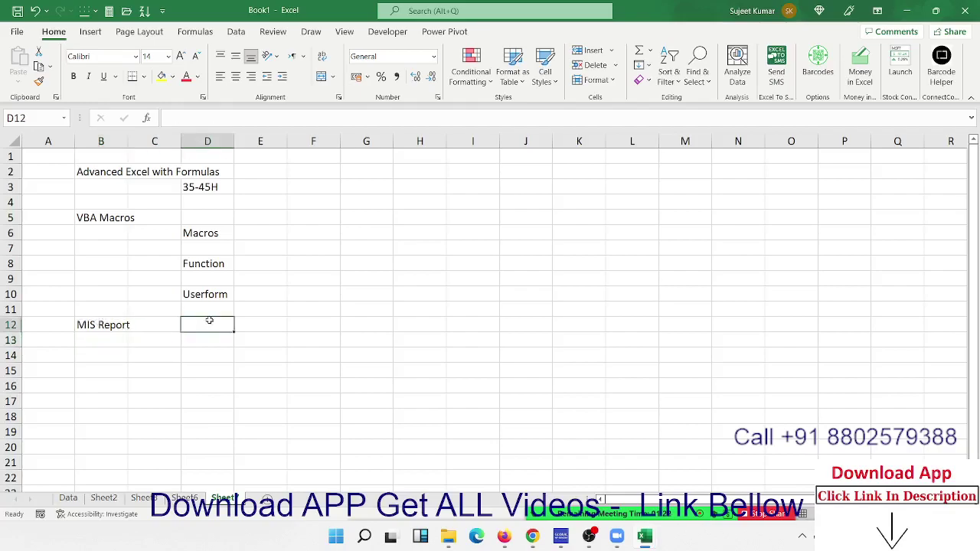
- Show the Recent workbooks list and locate DA-Sales under This Week
click(17, 31)
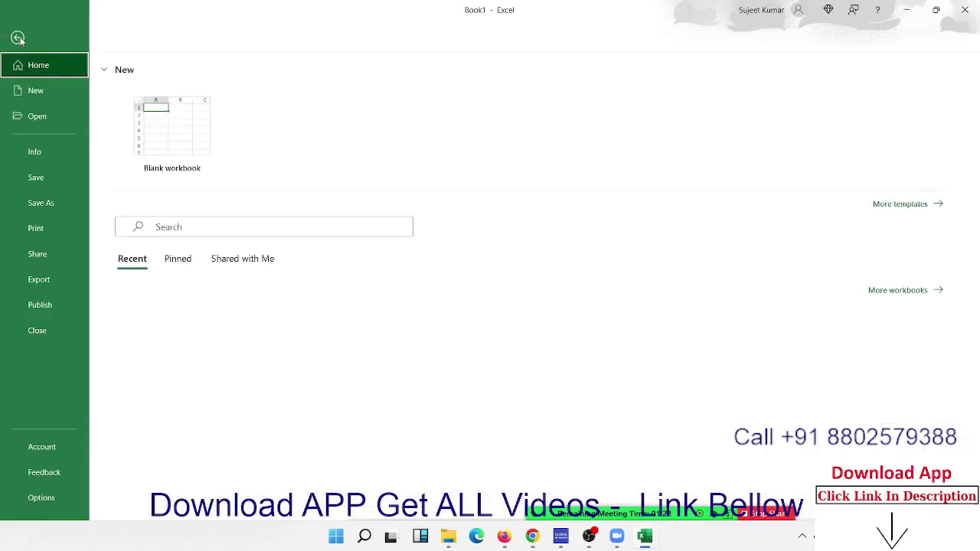
click(43, 120)
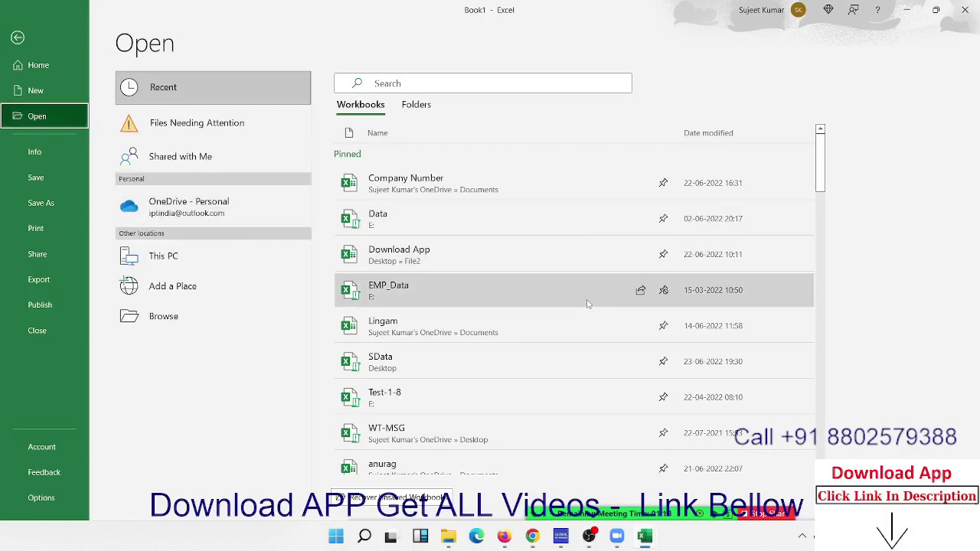
scroll(582, 376, down, 3)
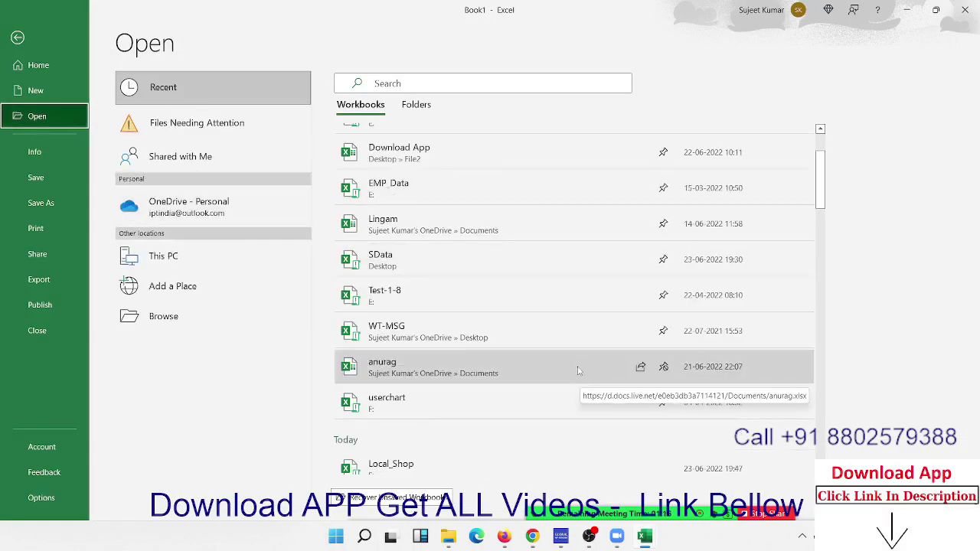
scroll(578, 371, up, 3)
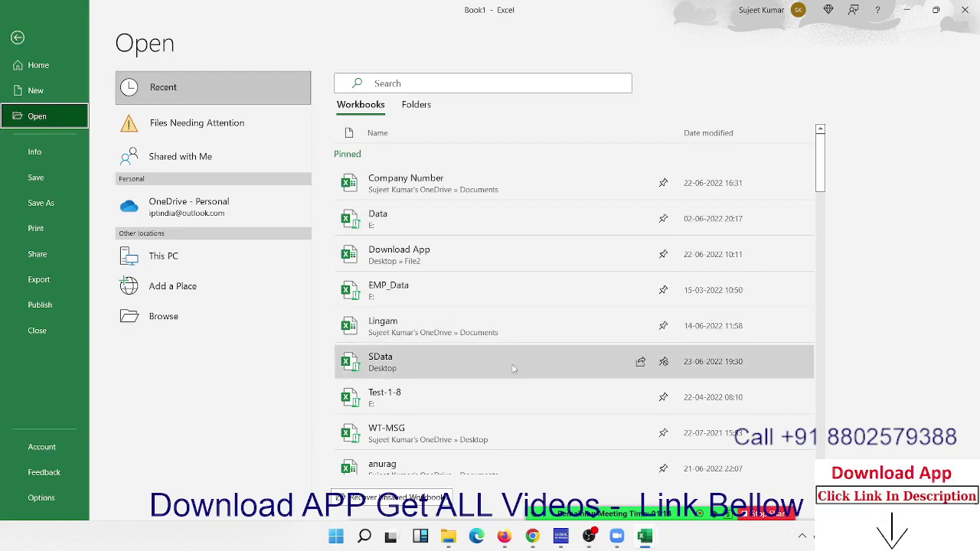
scroll(511, 367, down, 3)
scroll(511, 390, down, 3)
scroll(508, 399, down, 3)
scroll(505, 406, down, 3)
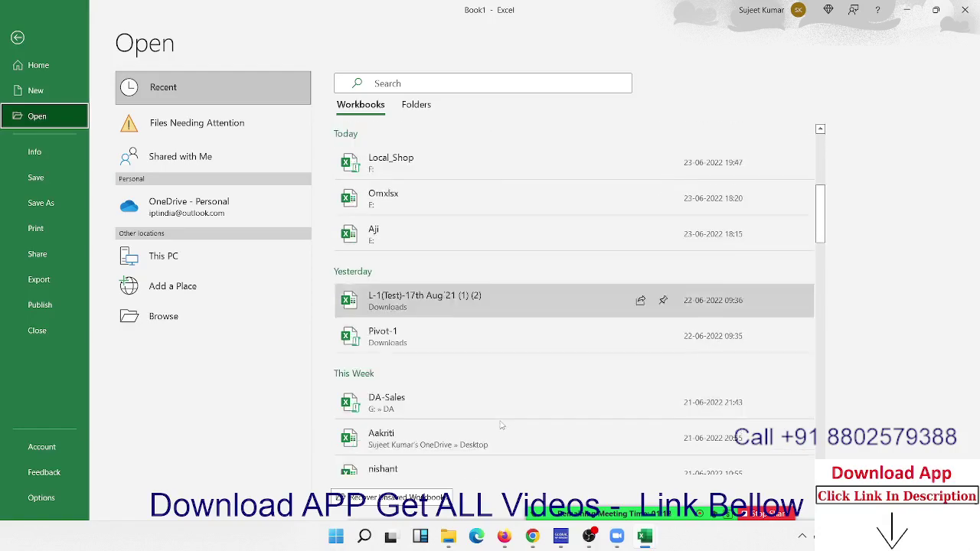
scroll(502, 425, down, 3)
scroll(497, 426, down, 3)
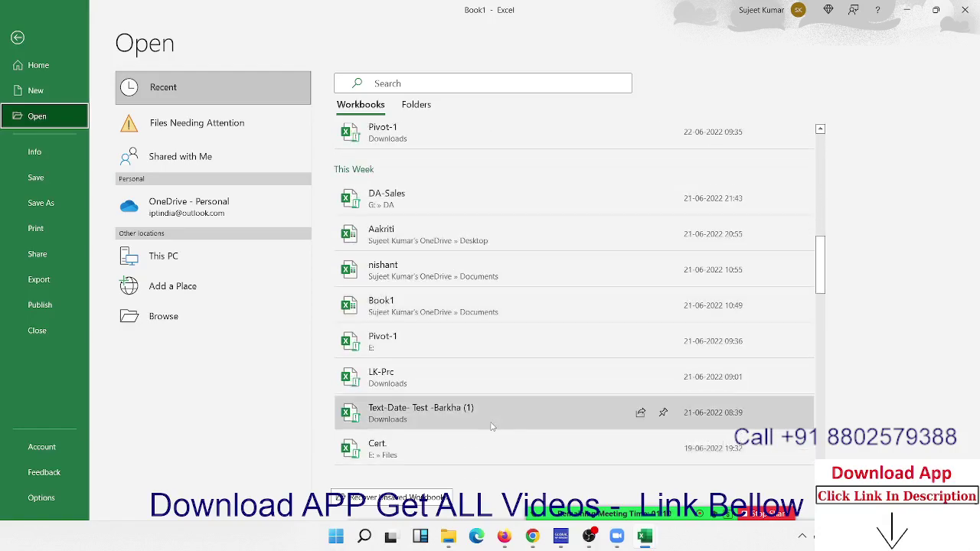
scroll(490, 426, down, 3)
scroll(487, 423, down, 6)
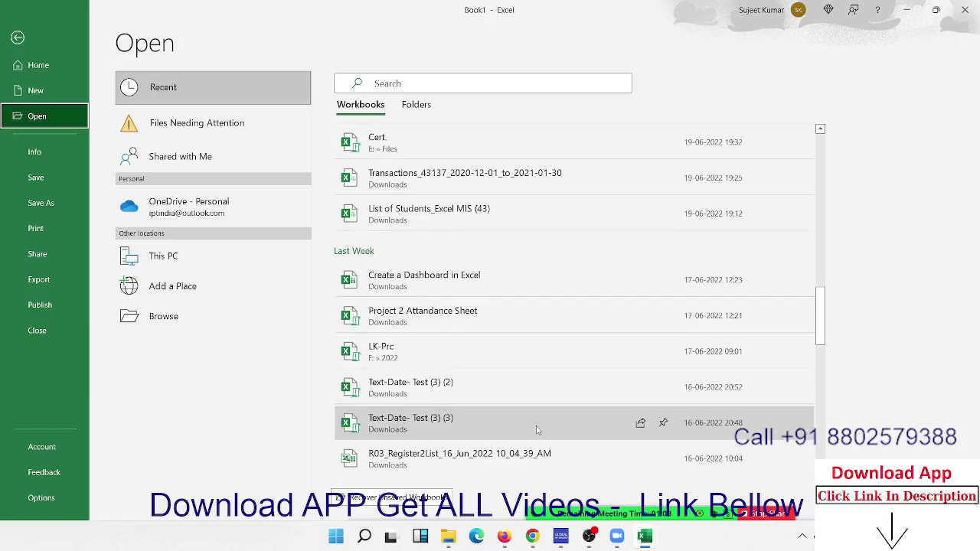
scroll(536, 427, down, 3)
scroll(536, 429, down, 3)
scroll(536, 427, down, 6)
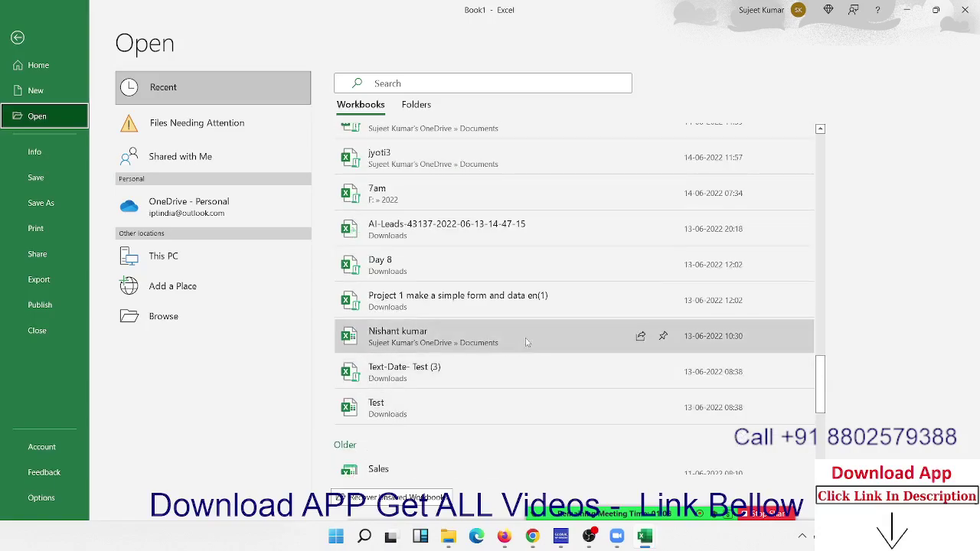
scroll(511, 321, up, 6)
scroll(511, 320, up, 3)
scroll(510, 313, up, 3)
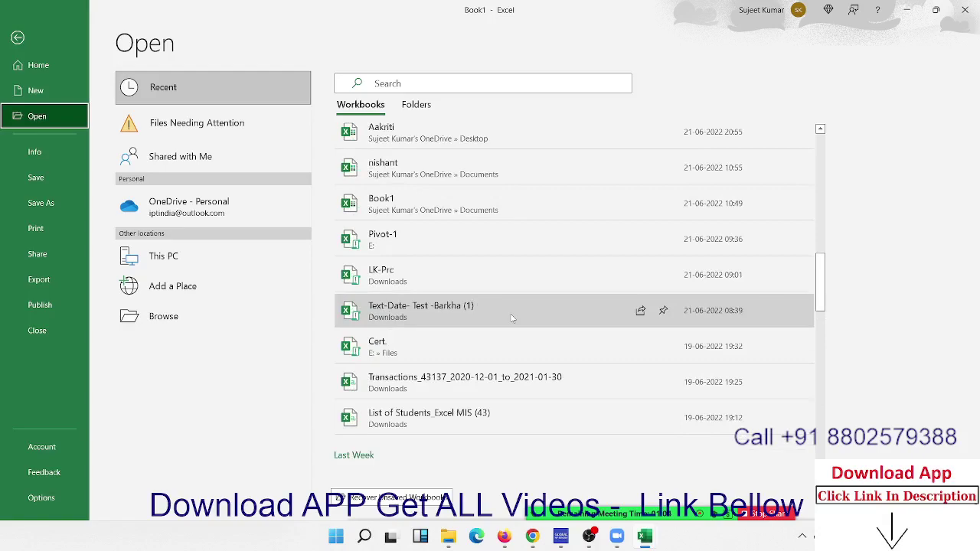
scroll(510, 359, down, 3)
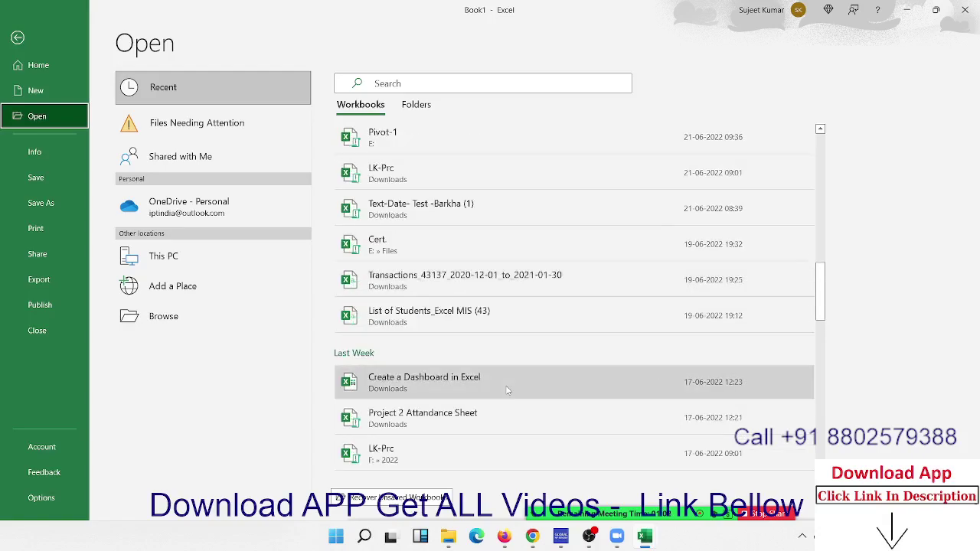
scroll(504, 406, down, 3)
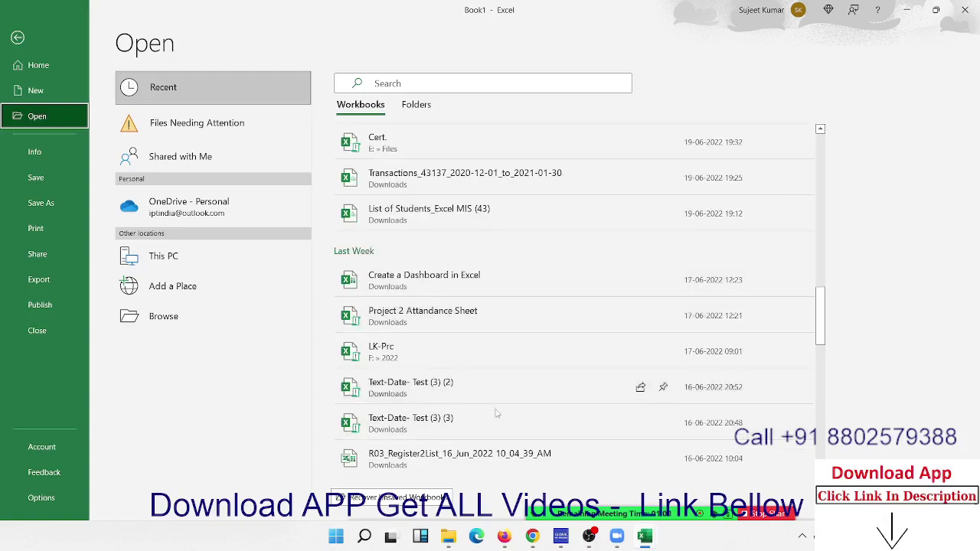
scroll(497, 418, down, 3)
scroll(498, 422, down, 5)
scroll(498, 422, down, 3)
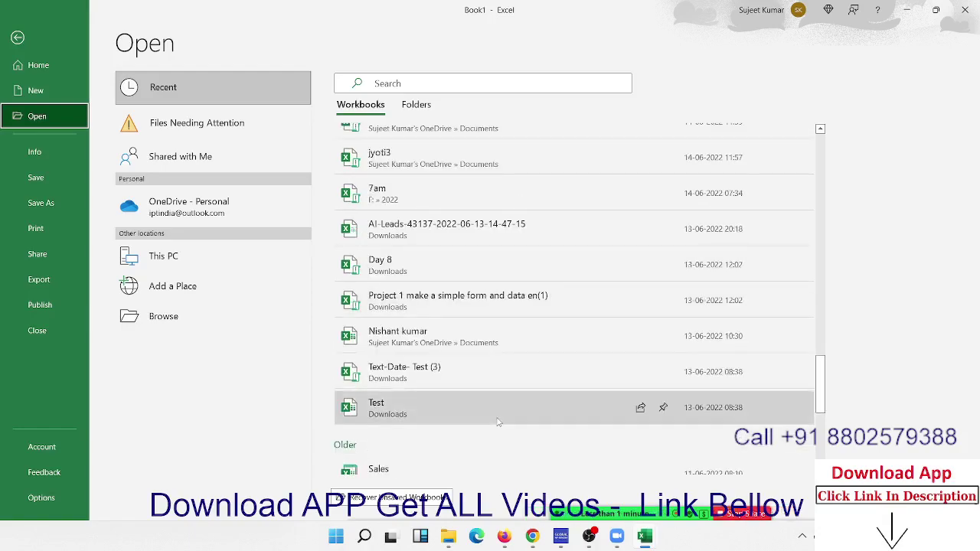
scroll(497, 422, down, 3)
scroll(497, 422, down, 3)
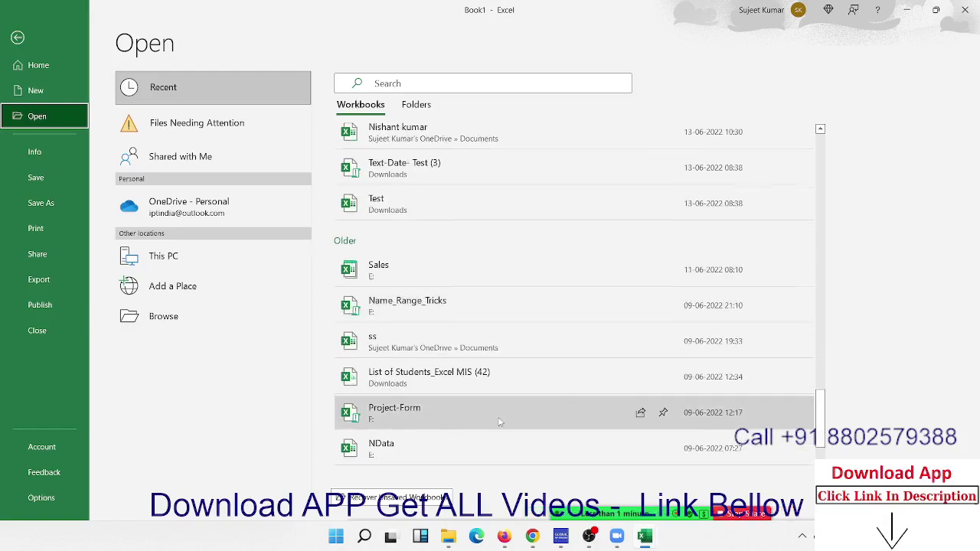
scroll(499, 422, down, 3)
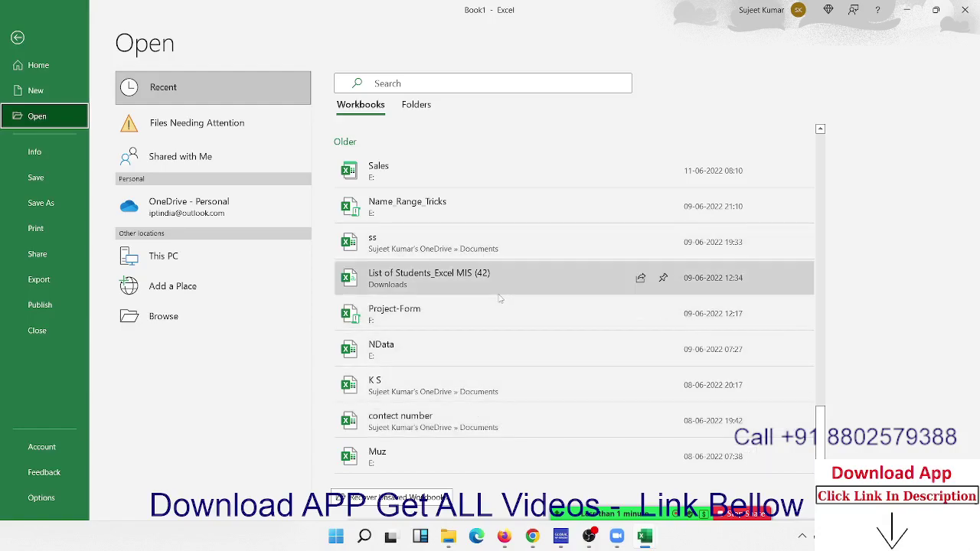
scroll(498, 294, up, 3)
scroll(498, 298, up, 3)
scroll(497, 298, up, 4)
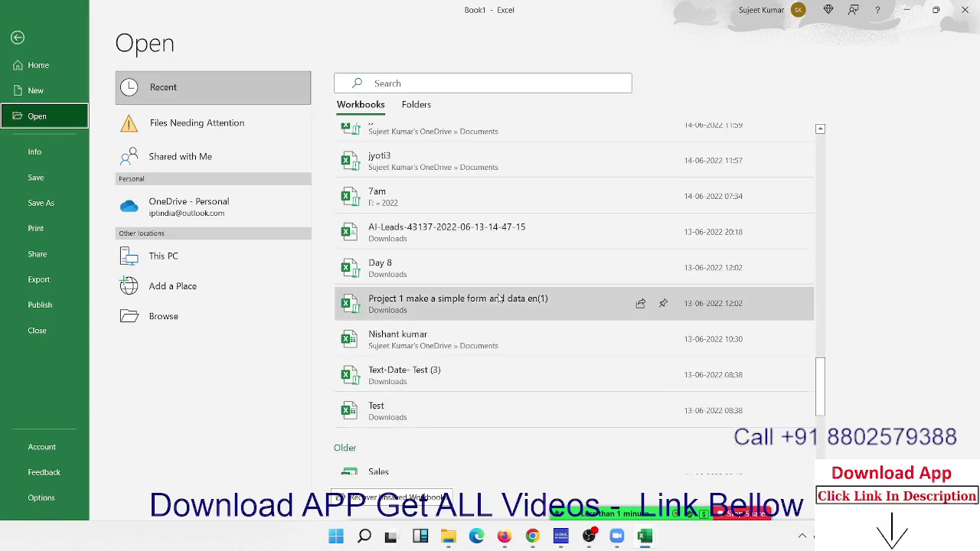
scroll(498, 298, up, 3)
scroll(498, 297, up, 3)
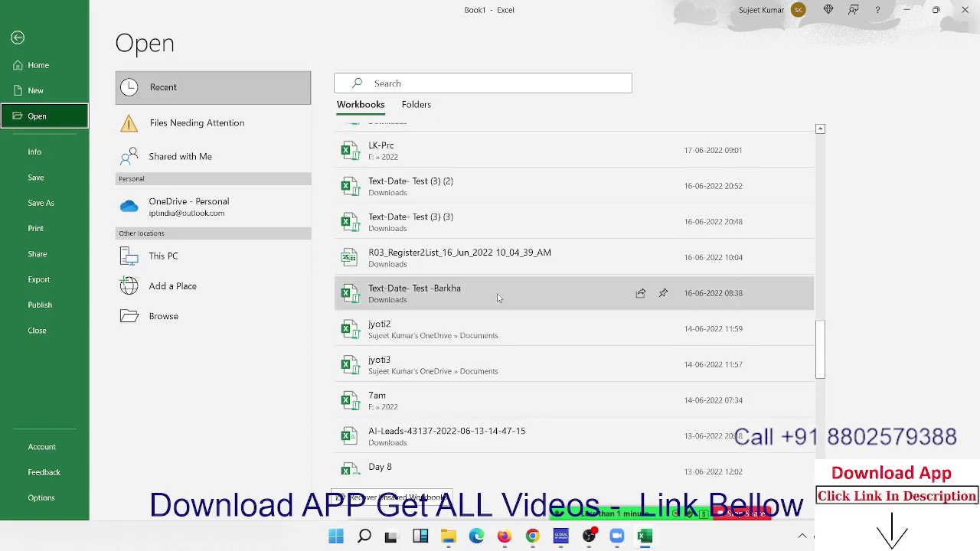
scroll(498, 297, up, 3)
scroll(498, 298, up, 3)
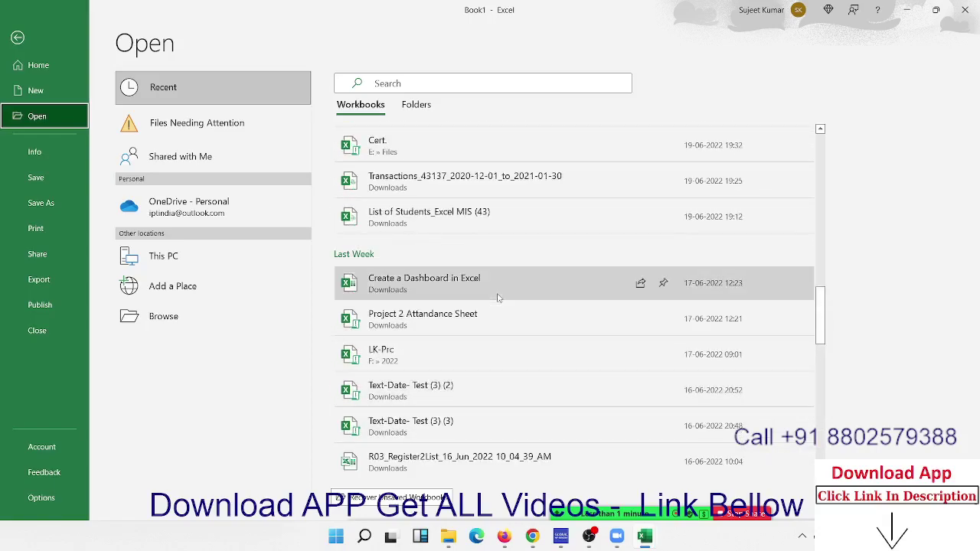
scroll(498, 298, up, 3)
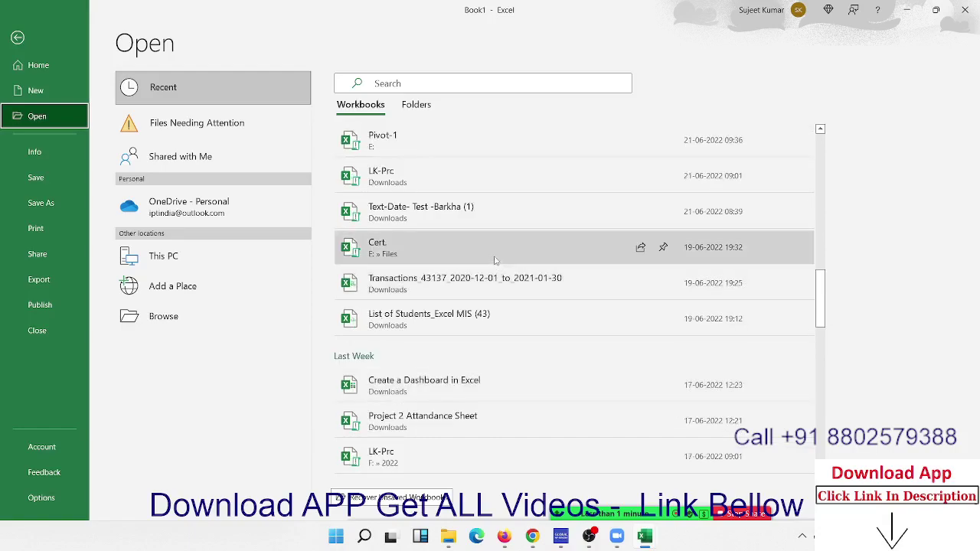
scroll(494, 257, up, 3)
scroll(494, 257, up, 3)
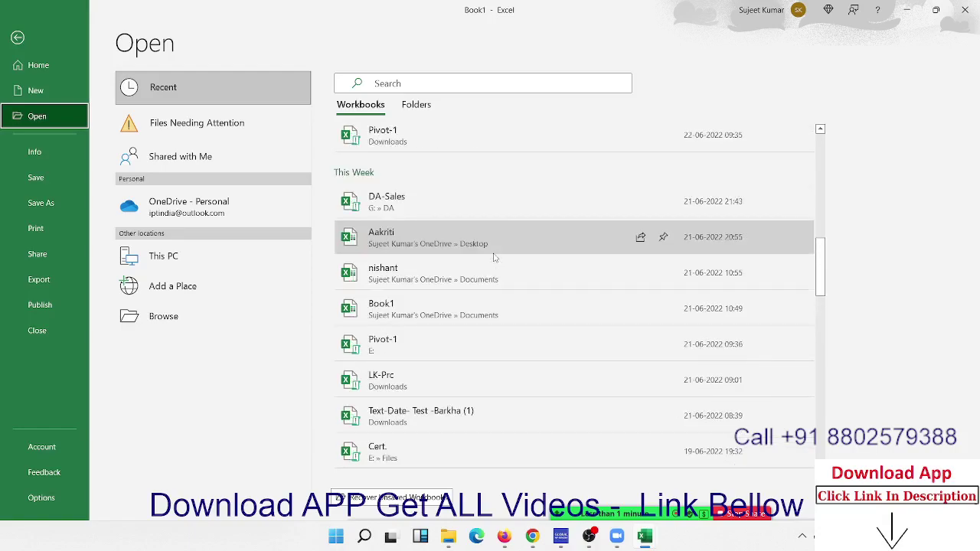
- Open DA-Sales, select A1:K14 on the Data sheet, then return to the Dashboard sheet
click(413, 202)
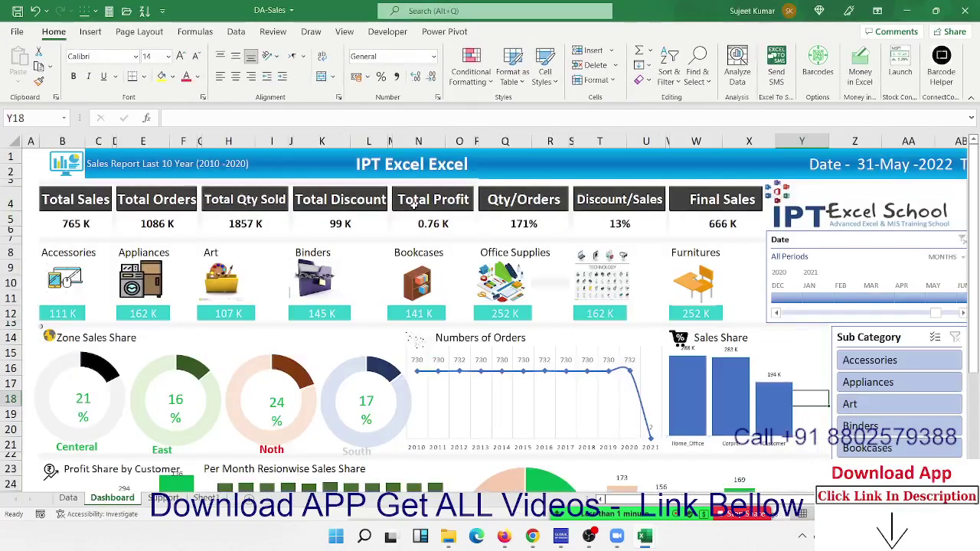
click(68, 497)
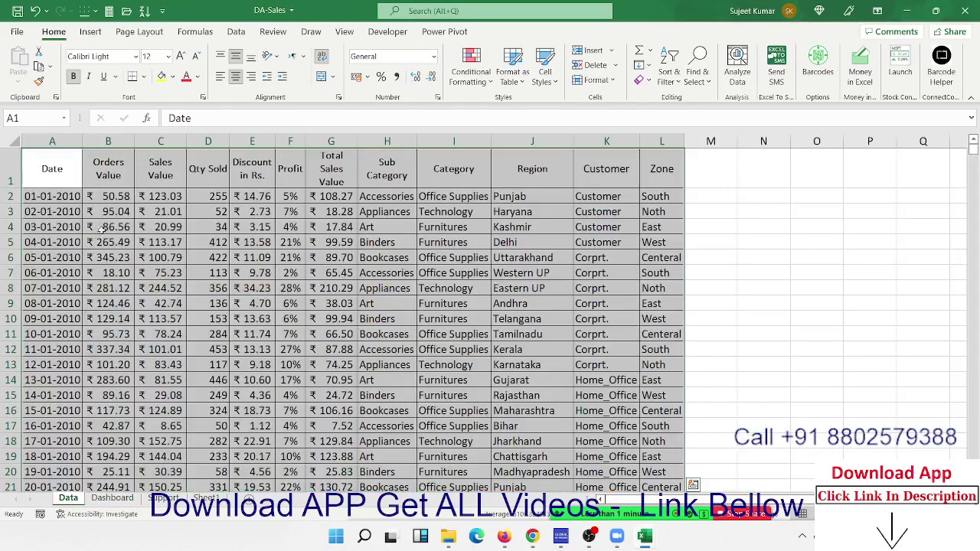
drag(57, 174, 585, 381)
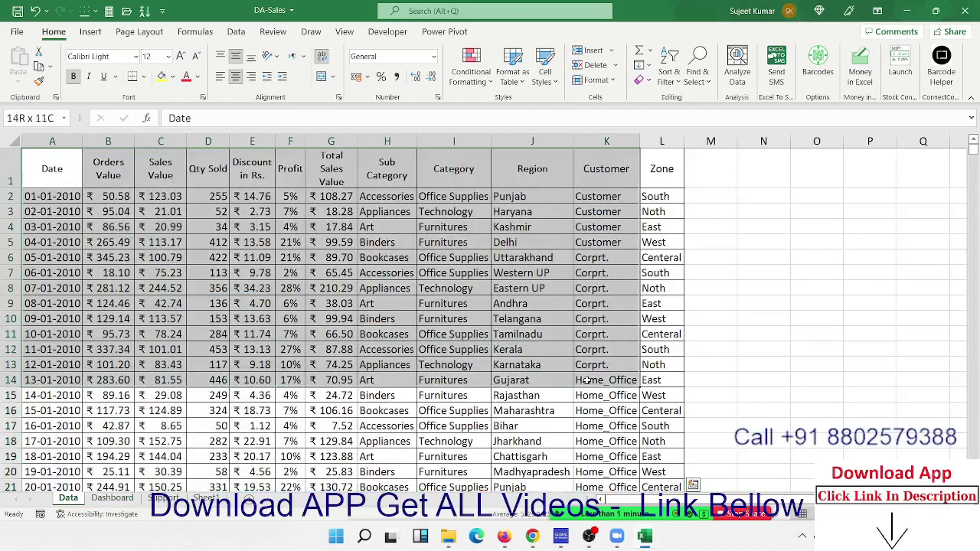
click(115, 498)
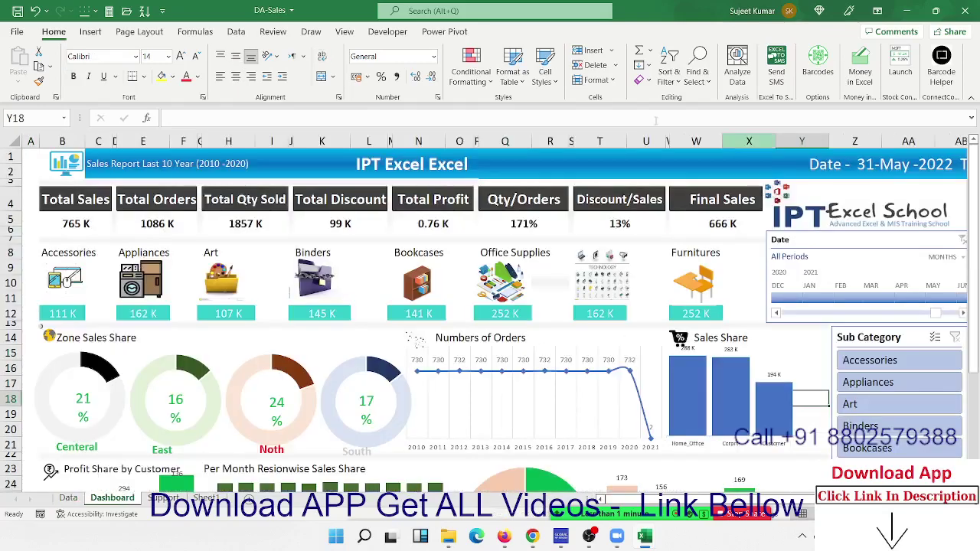
click(78, 221)
click(151, 222)
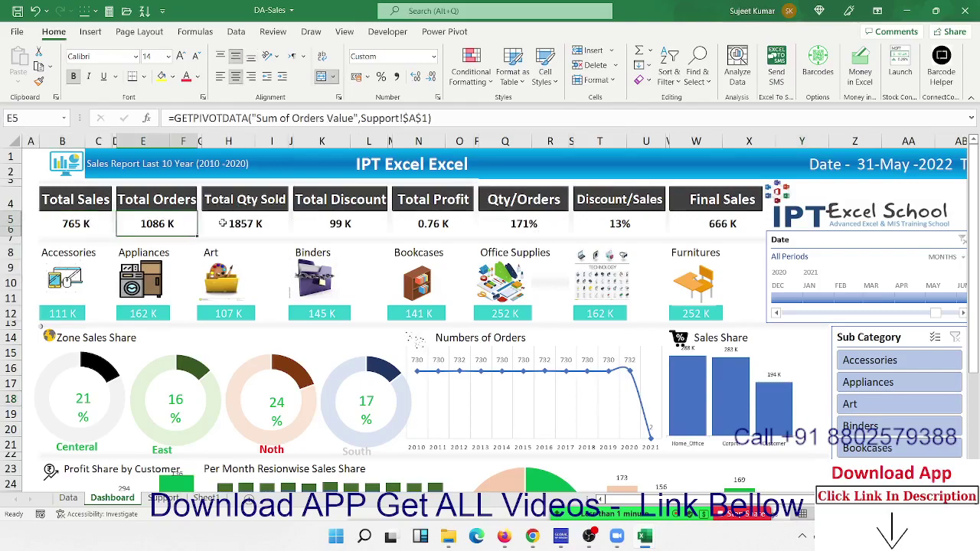
click(239, 220)
click(340, 221)
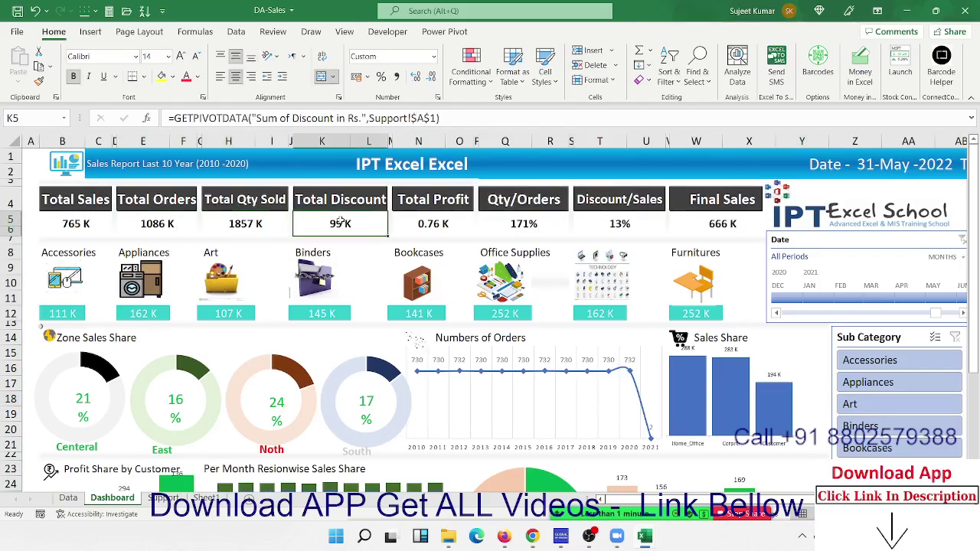
click(452, 225)
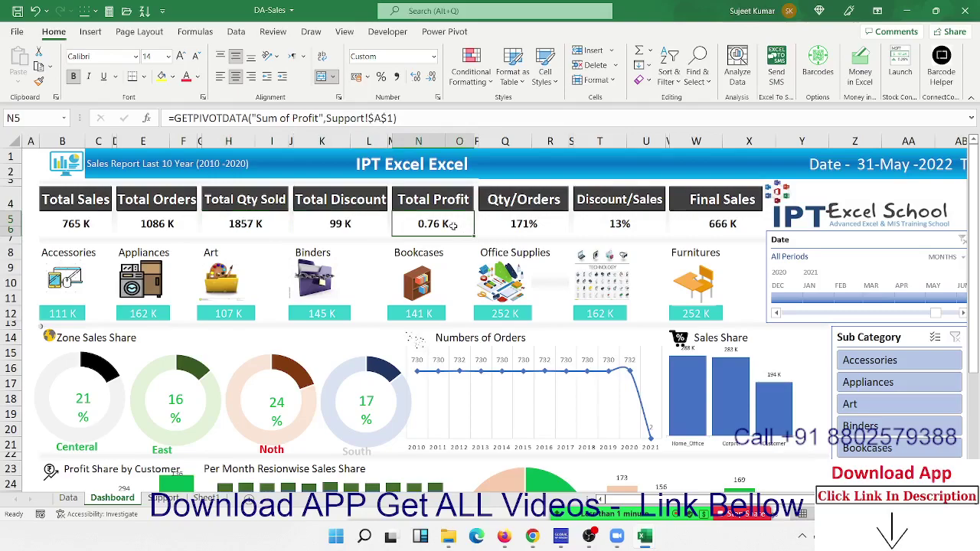
click(547, 223)
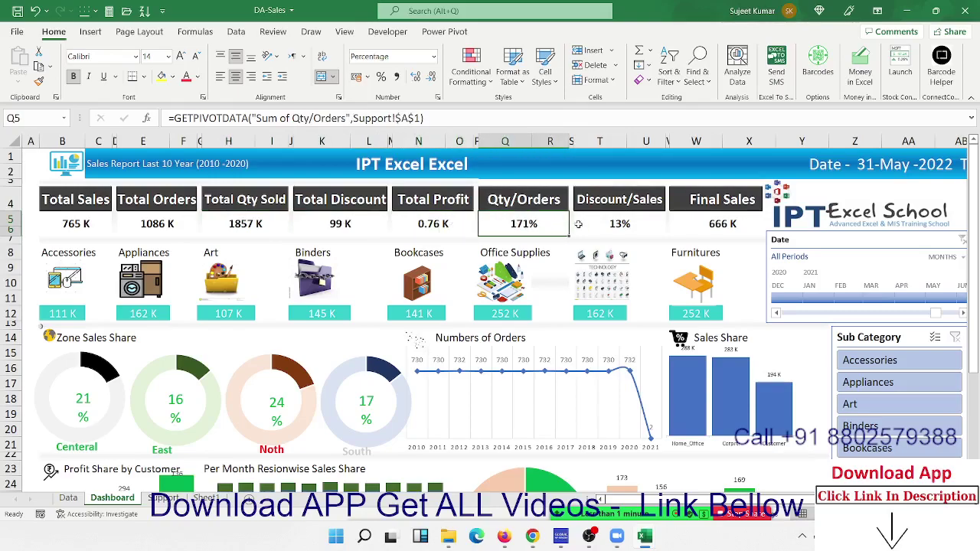
click(634, 229)
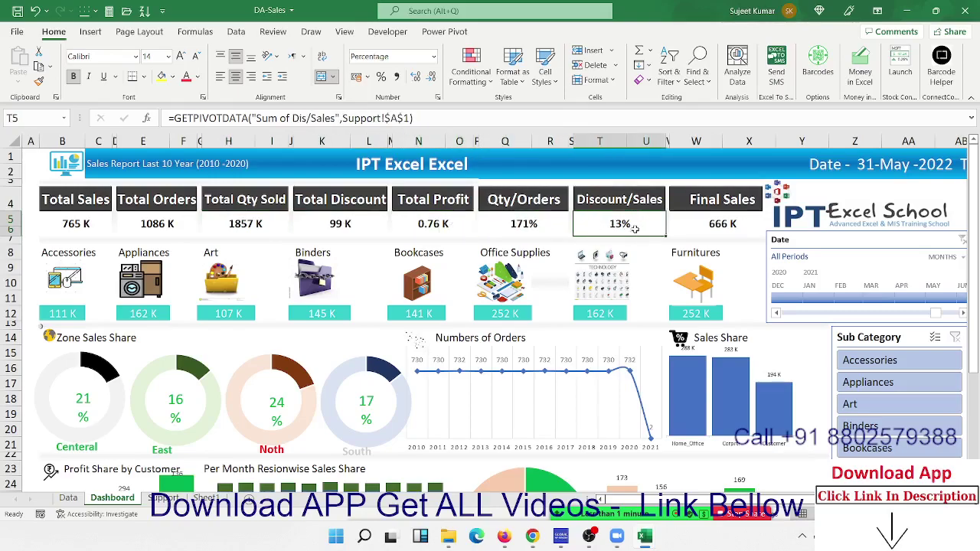
click(731, 228)
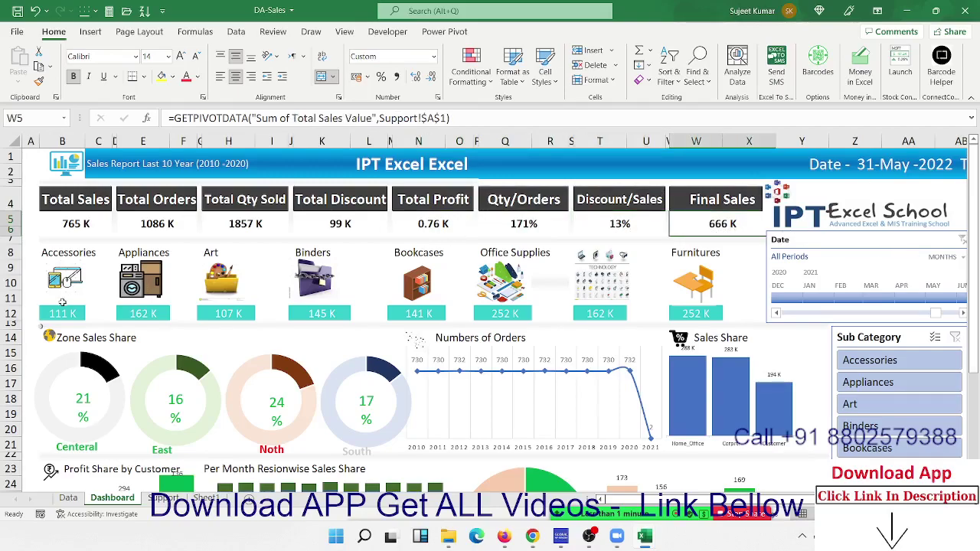
scroll(470, 316, down, 2)
scroll(471, 318, down, 1)
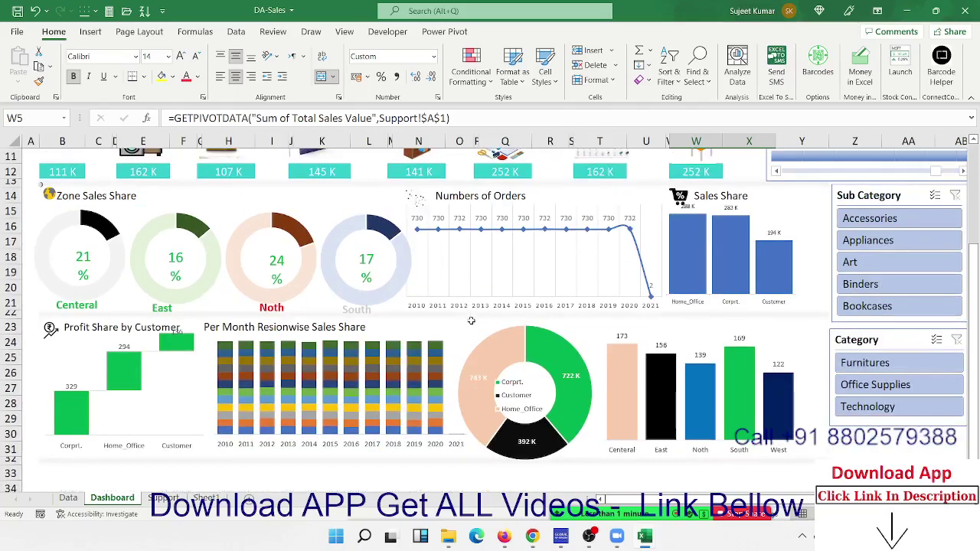
scroll(470, 320, up, 3)
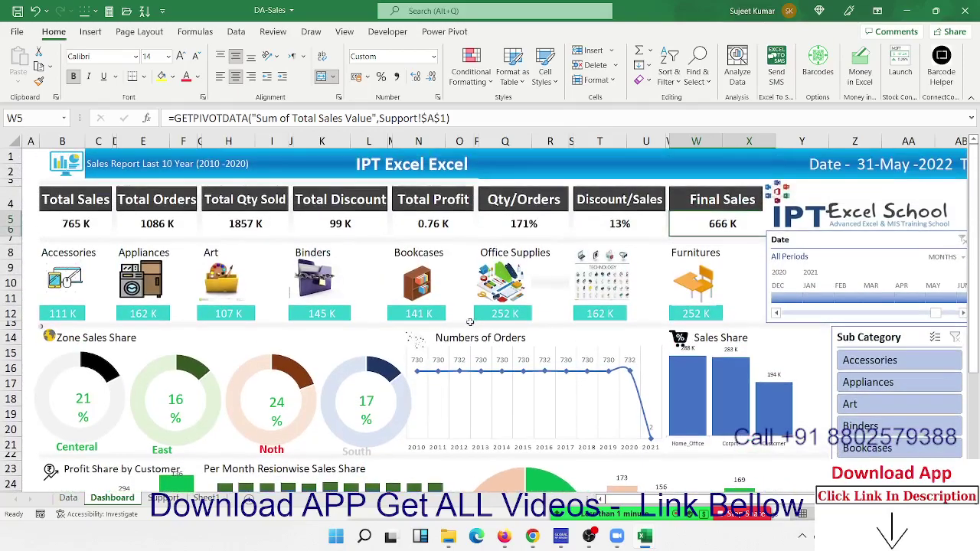
scroll(471, 320, down, 3)
scroll(468, 320, up, 3)
scroll(469, 321, down, 3)
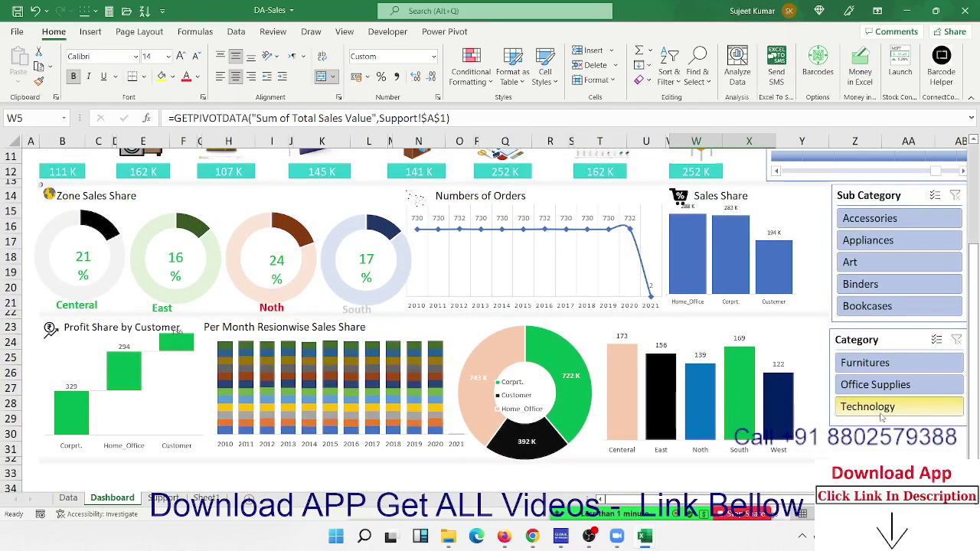
- Start the Zoom personal meeting, filter the dashboard's Category slicer to Technology, and minimise the meeting video
click(880, 413)
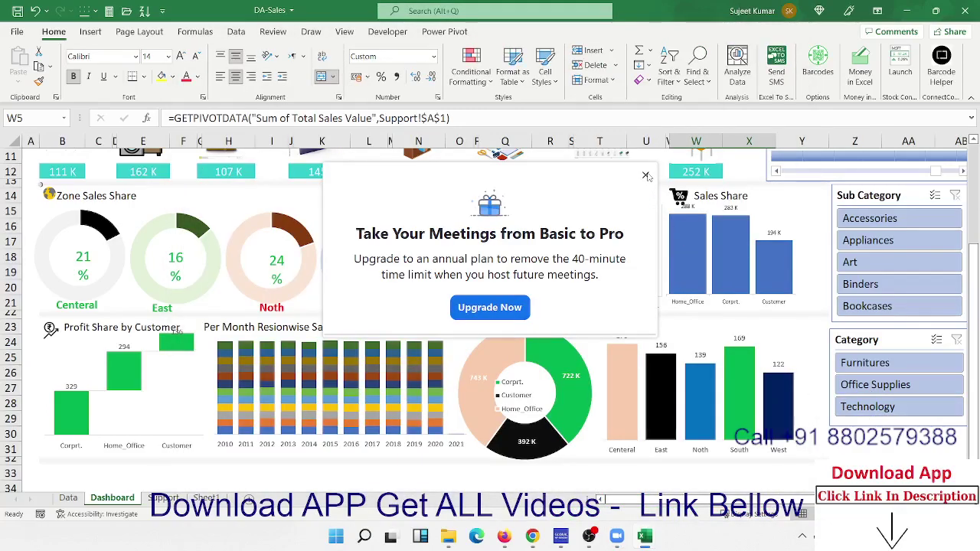
click(646, 174)
click(618, 538)
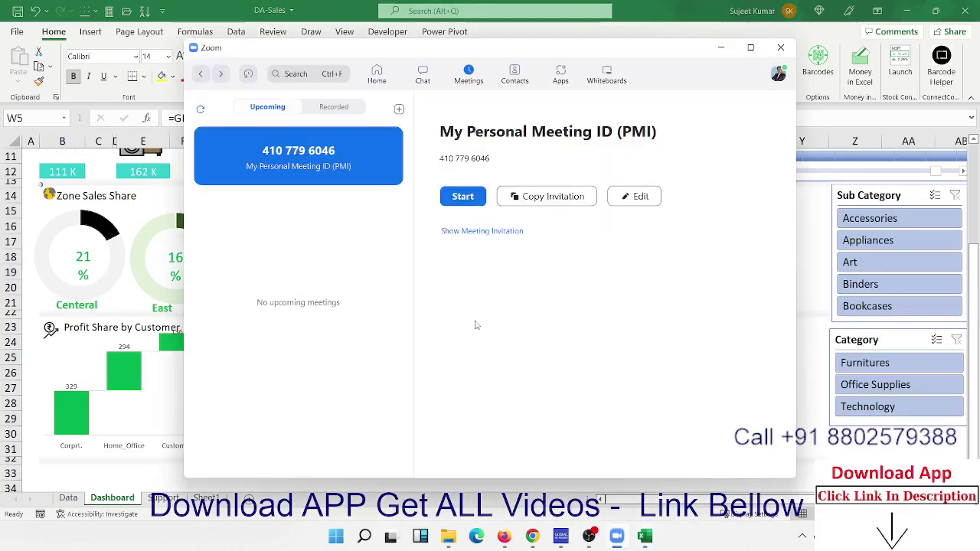
click(475, 197)
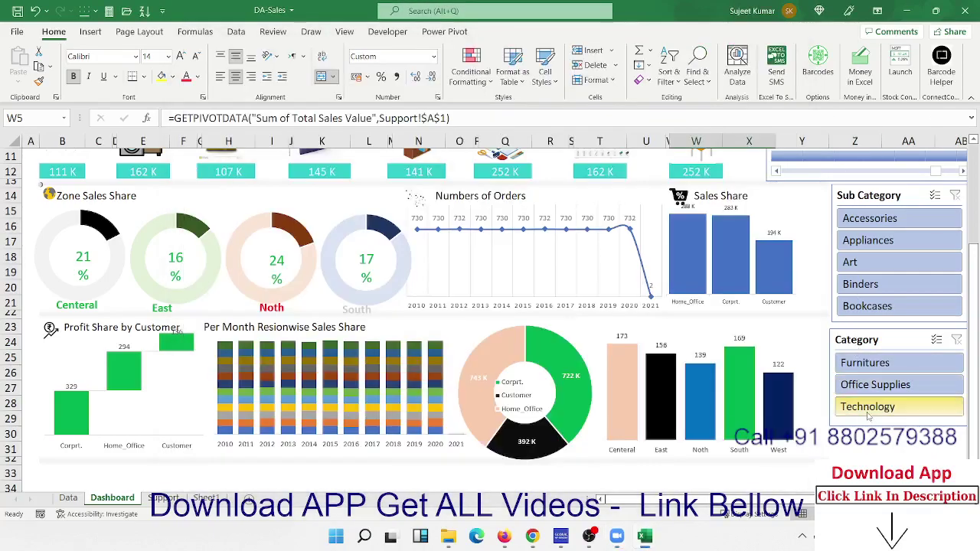
click(869, 407)
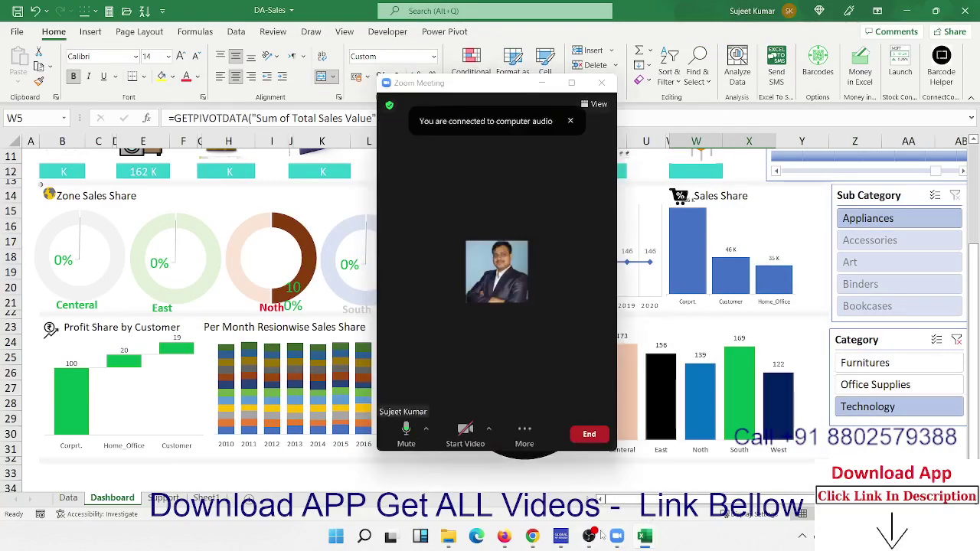
click(542, 82)
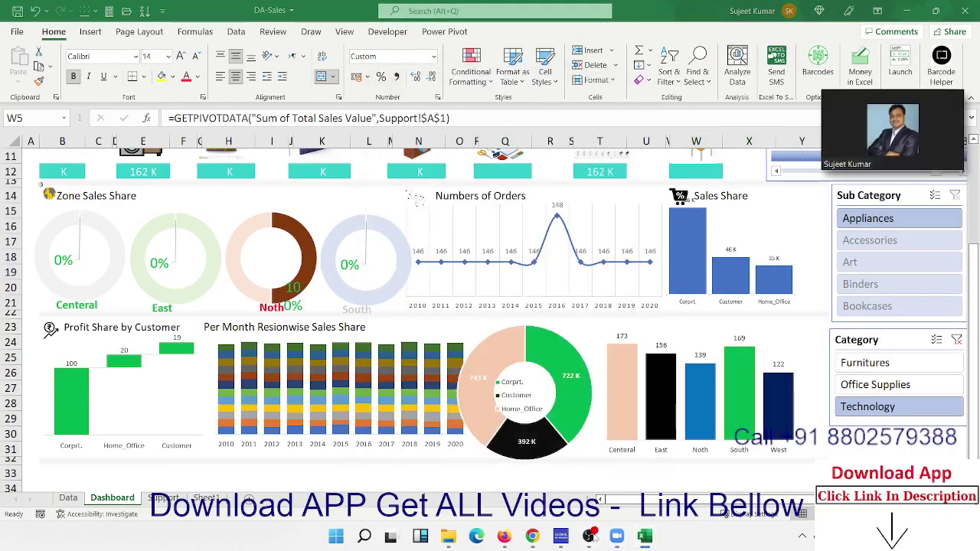